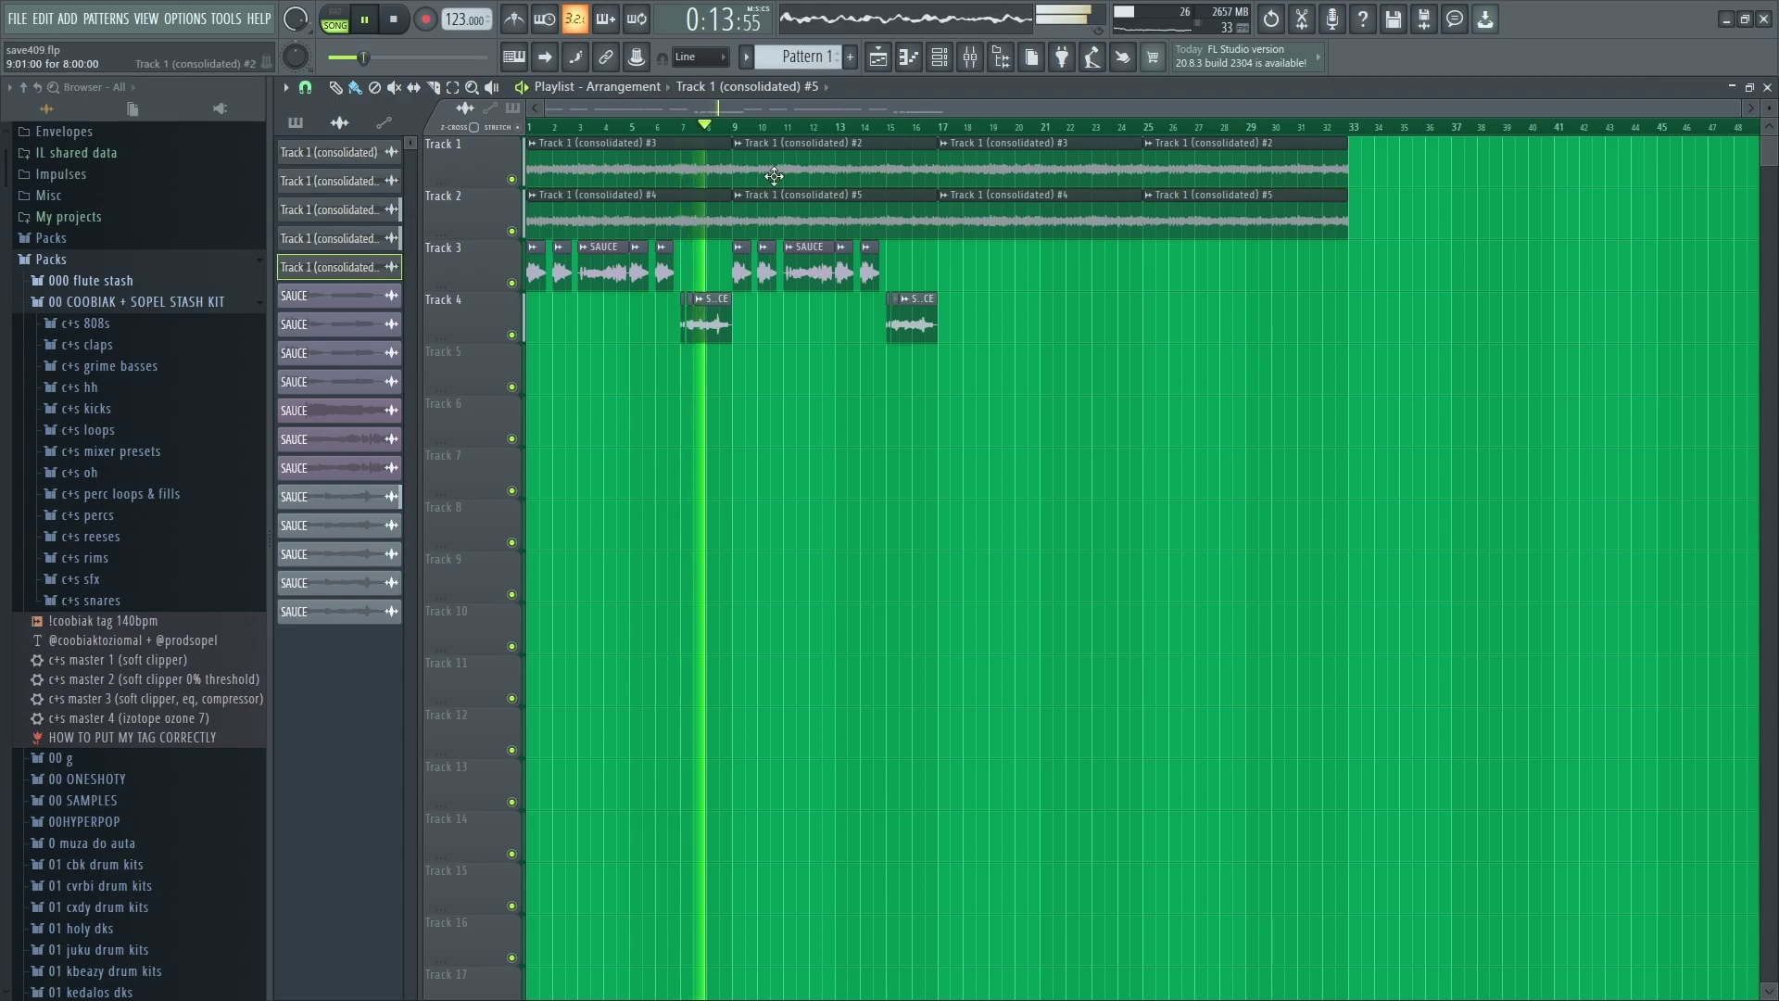
Inspect the instrument loaded in the first Kontakt channel and play its notes in the piano roll.
scroll(775, 176, up, 4)
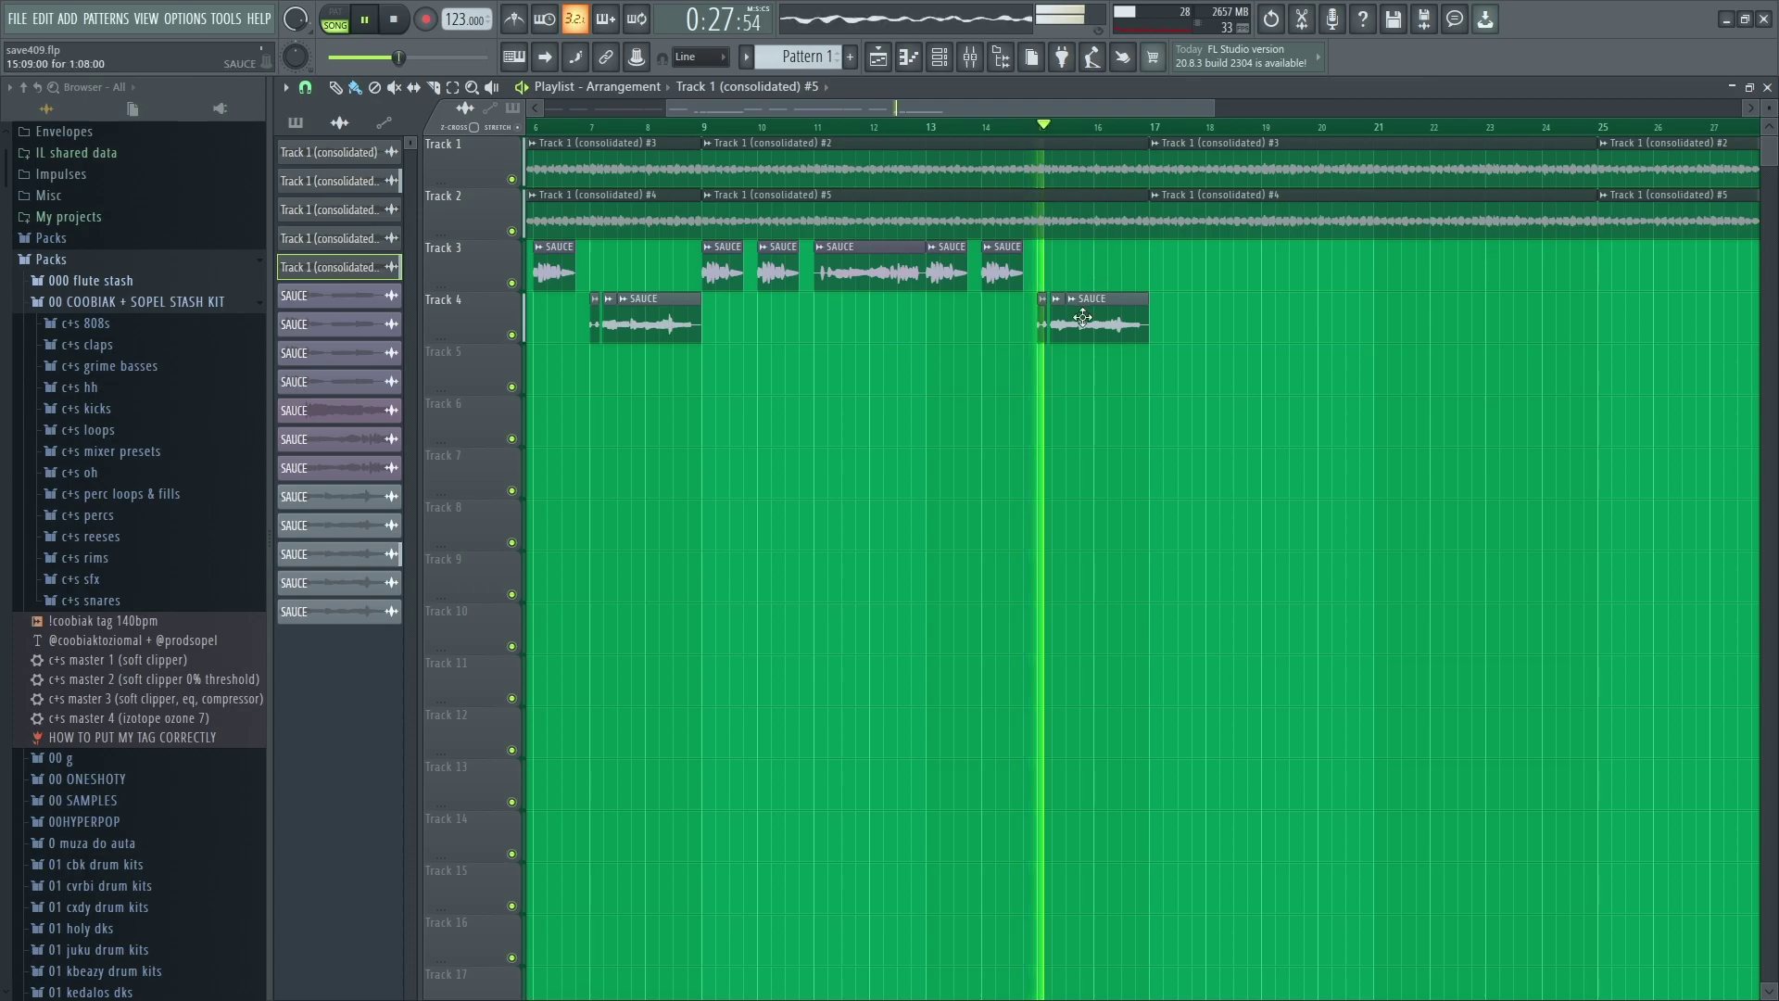
scroll(1192, 350, down, 3)
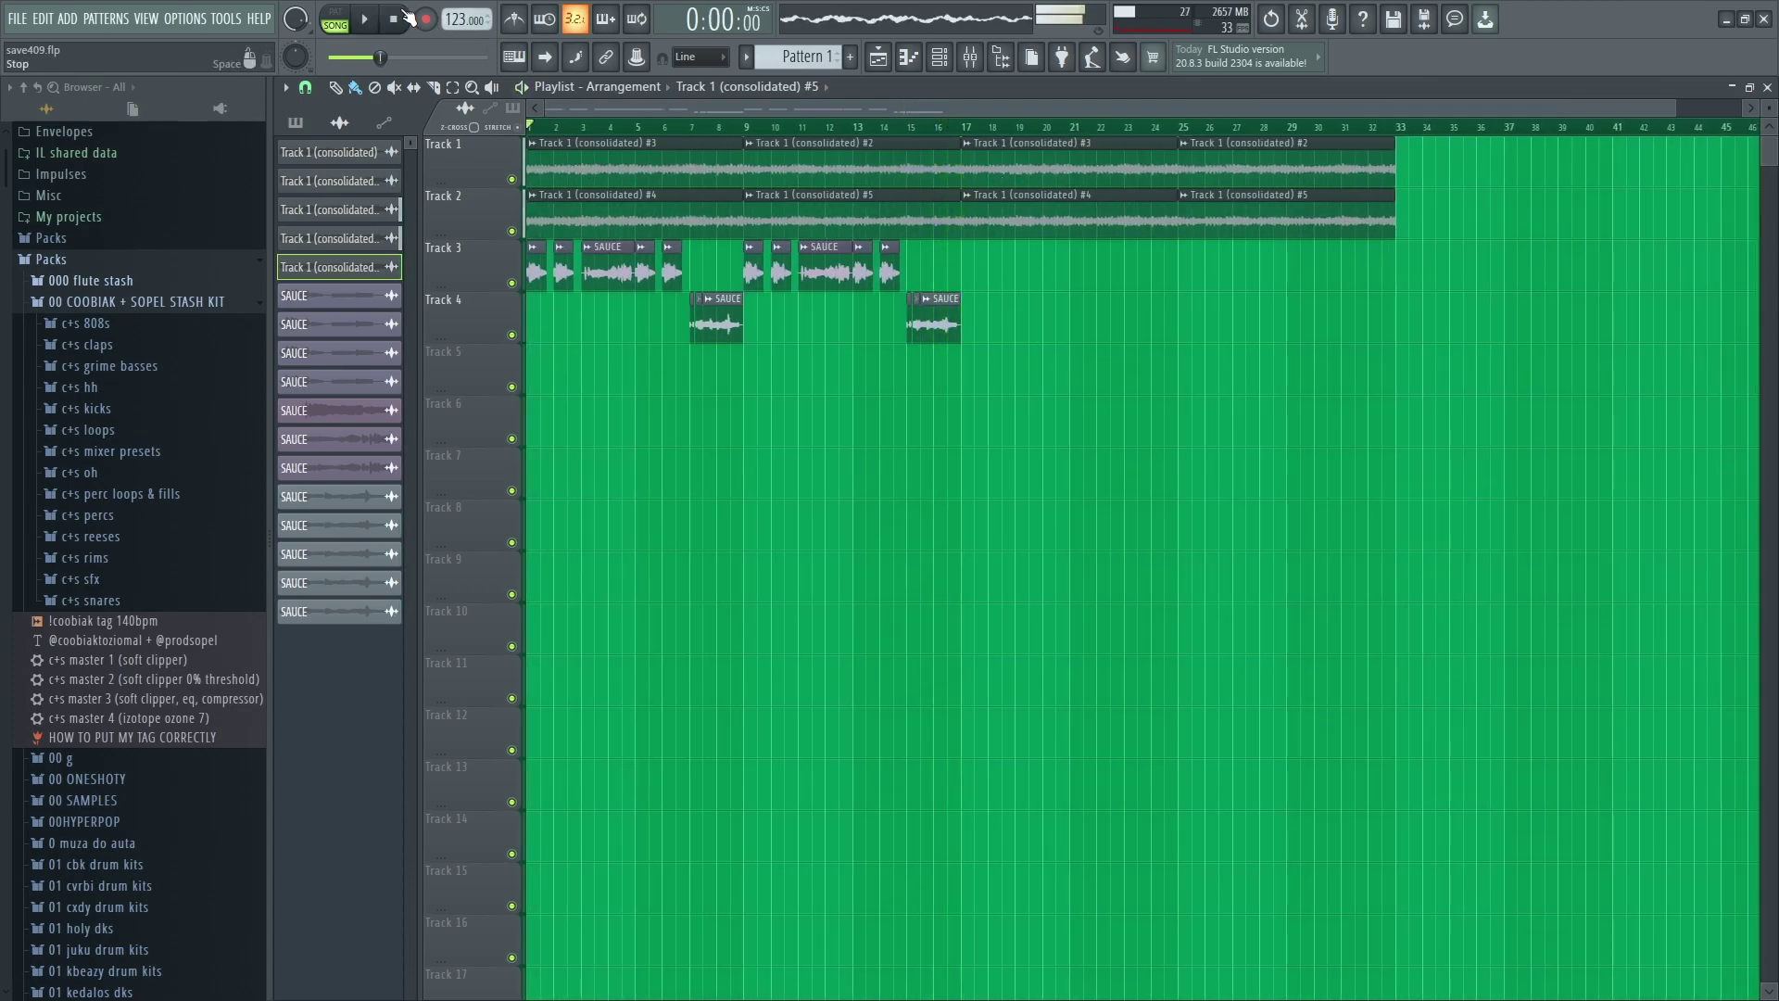
key(F6)
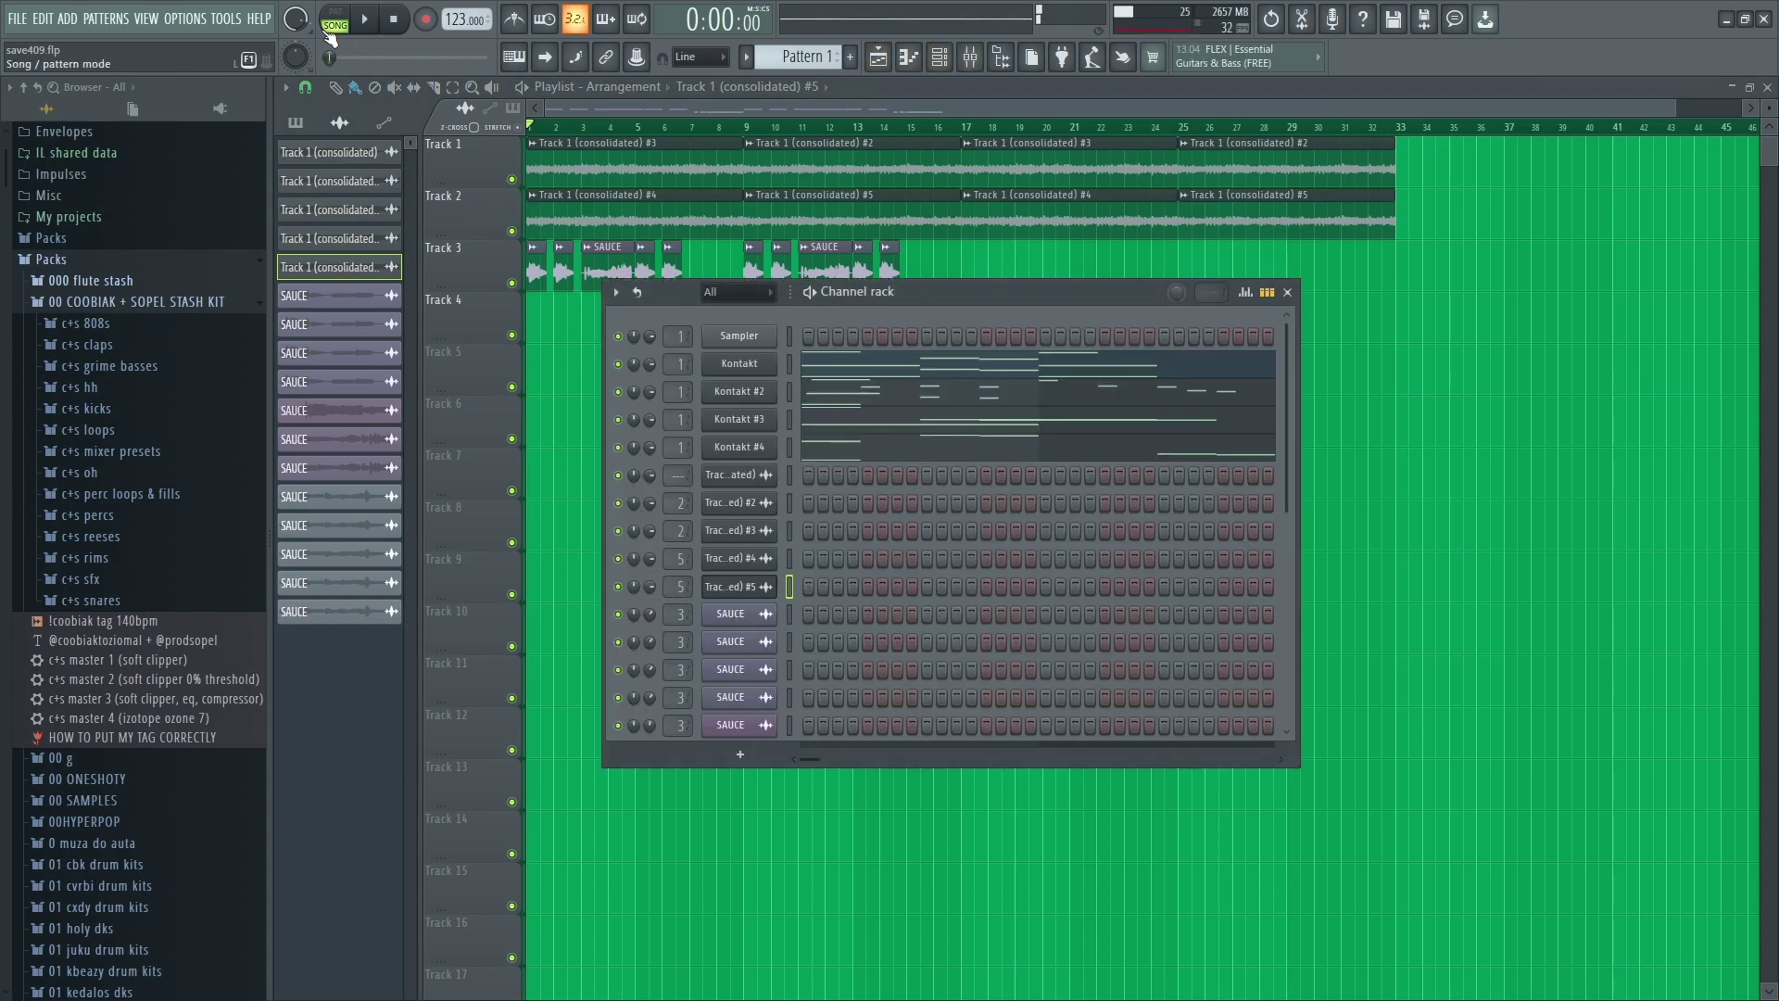
click(760, 365)
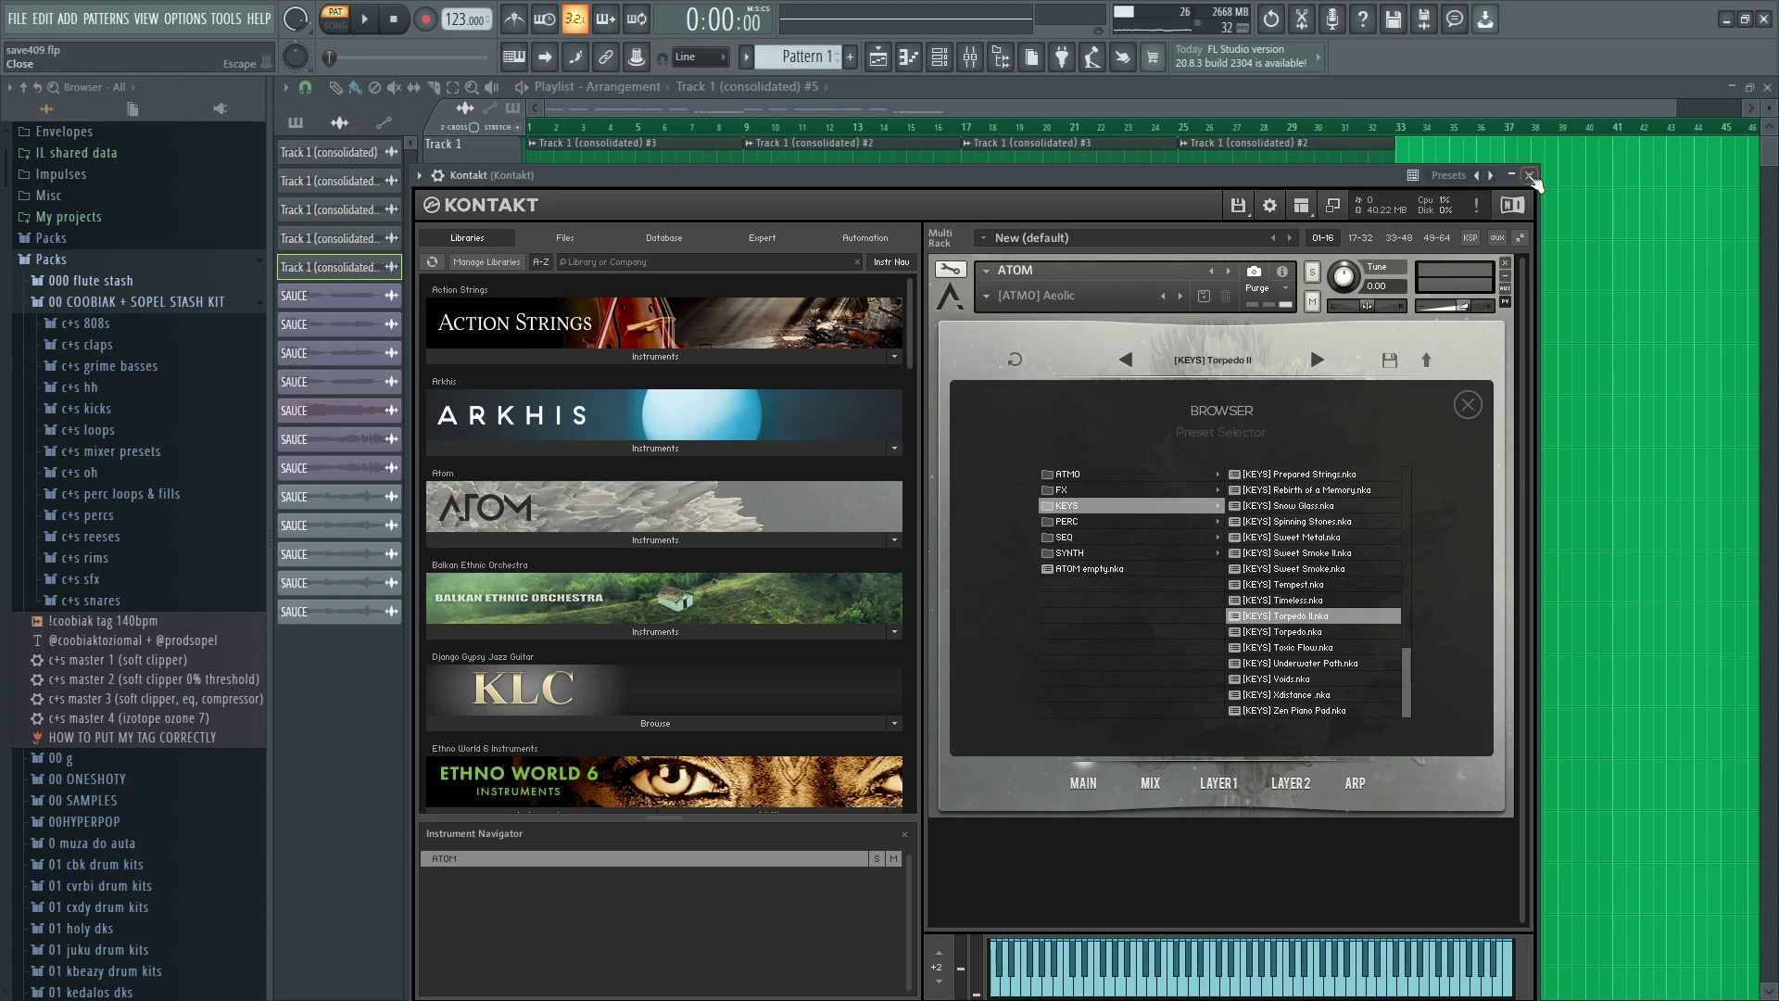
click(1531, 175)
click(832, 370)
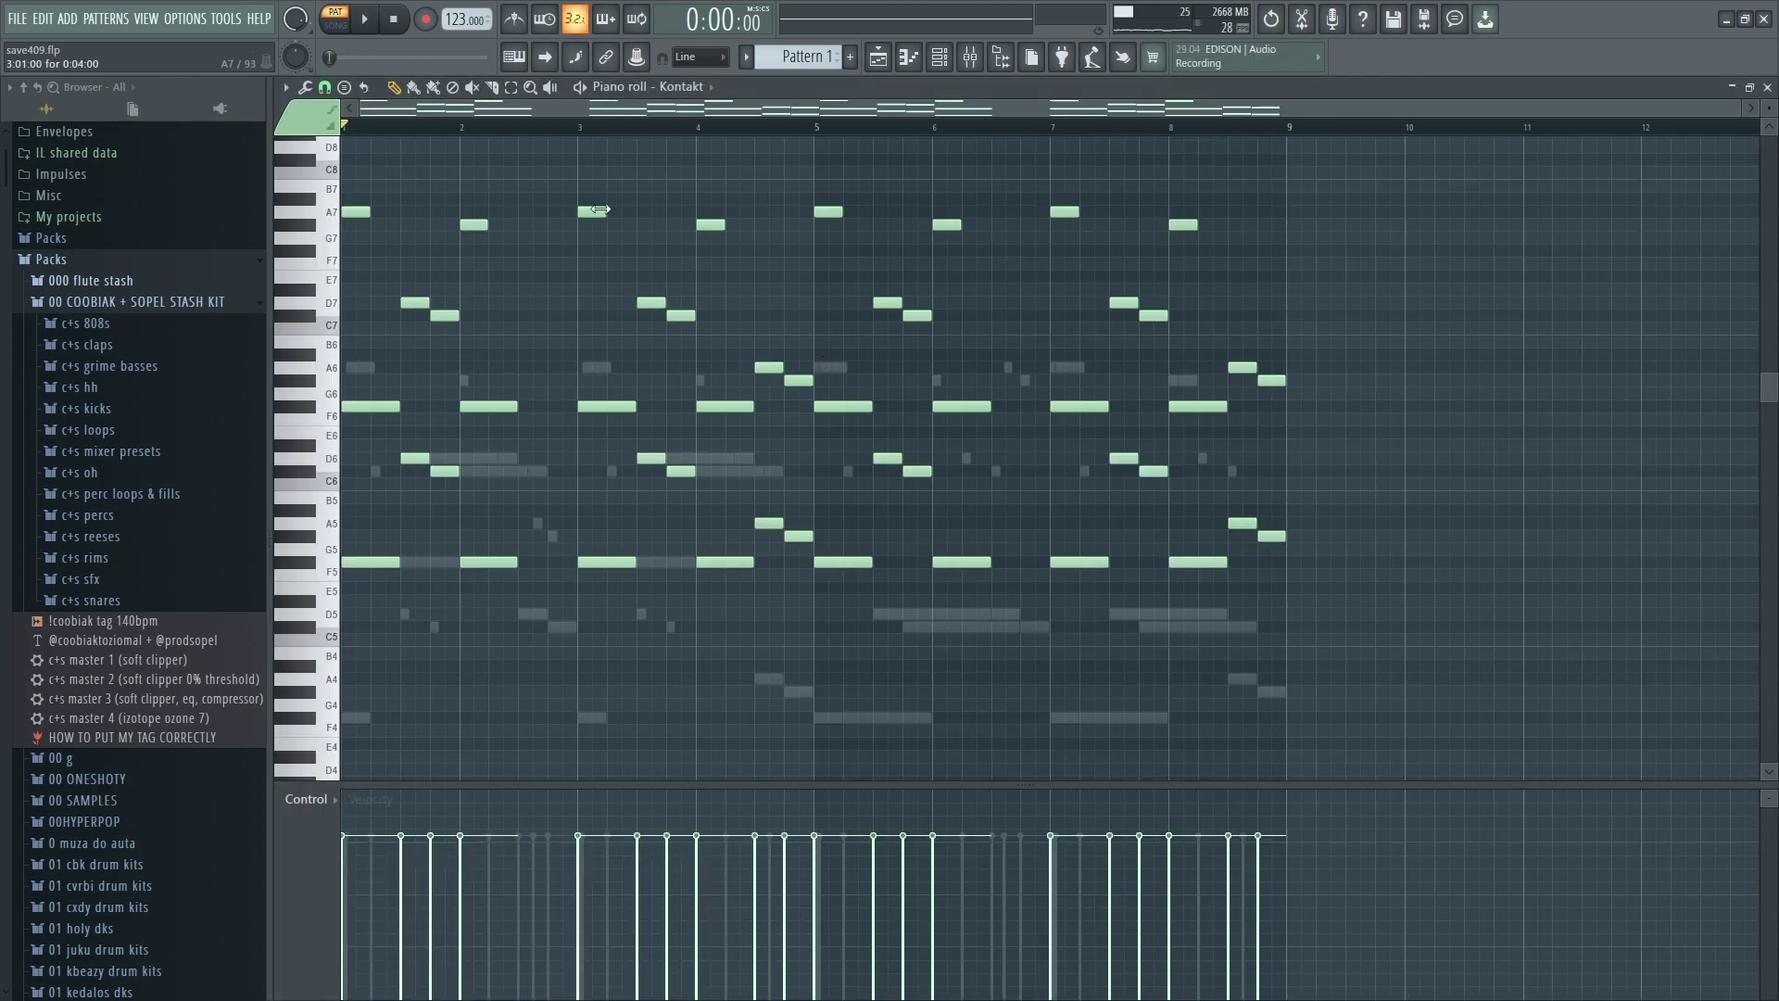
click(368, 21)
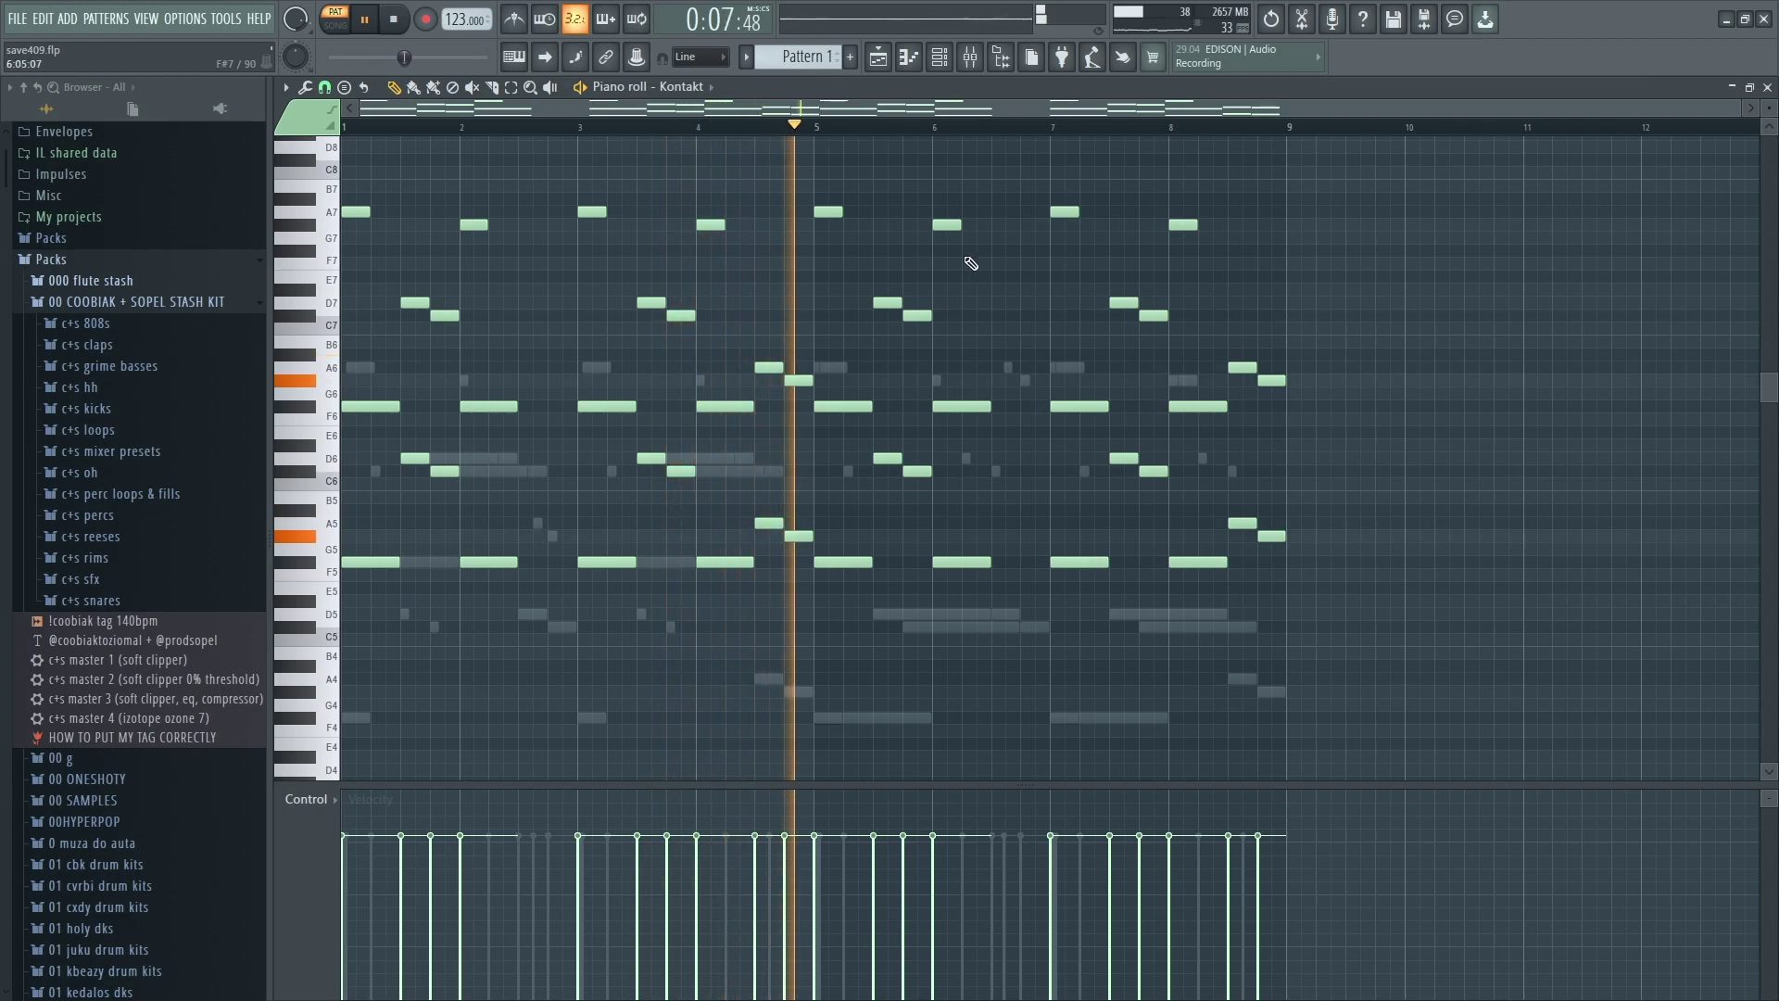
Examine the Effectrix and Fruity parametric EQ 2 settings on the Kontakt mixer track.
click(970, 56)
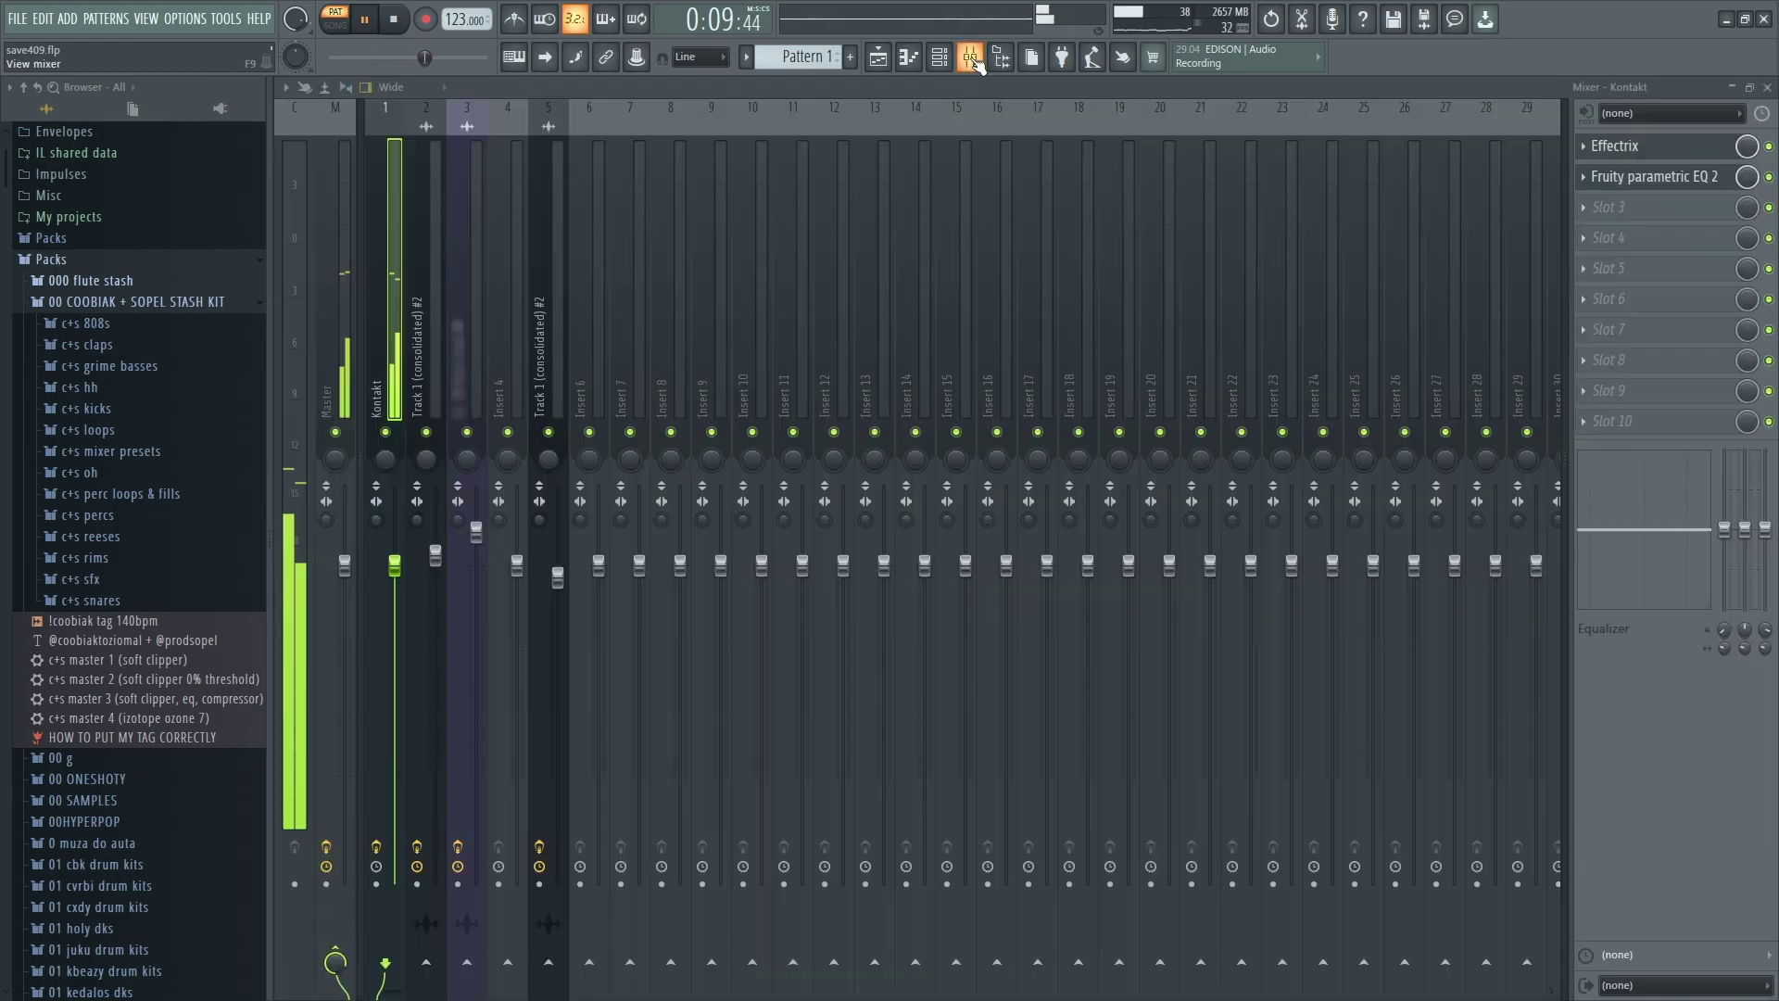
click(1623, 146)
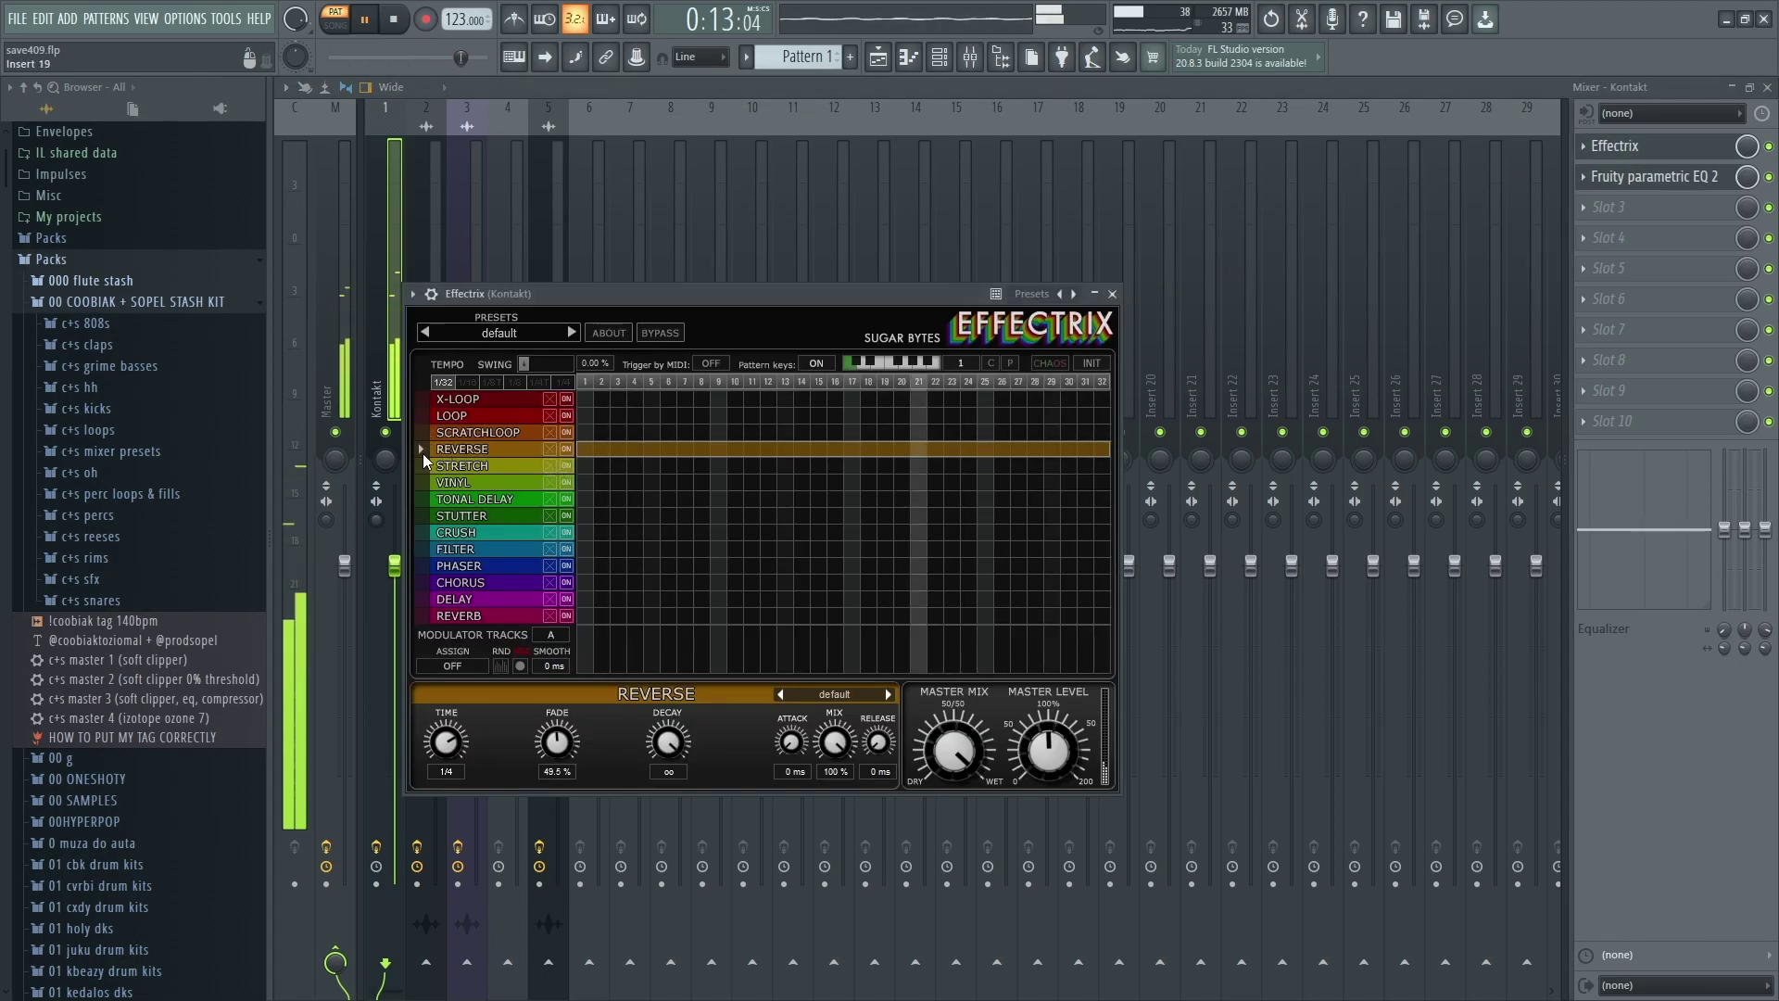
click(1631, 147)
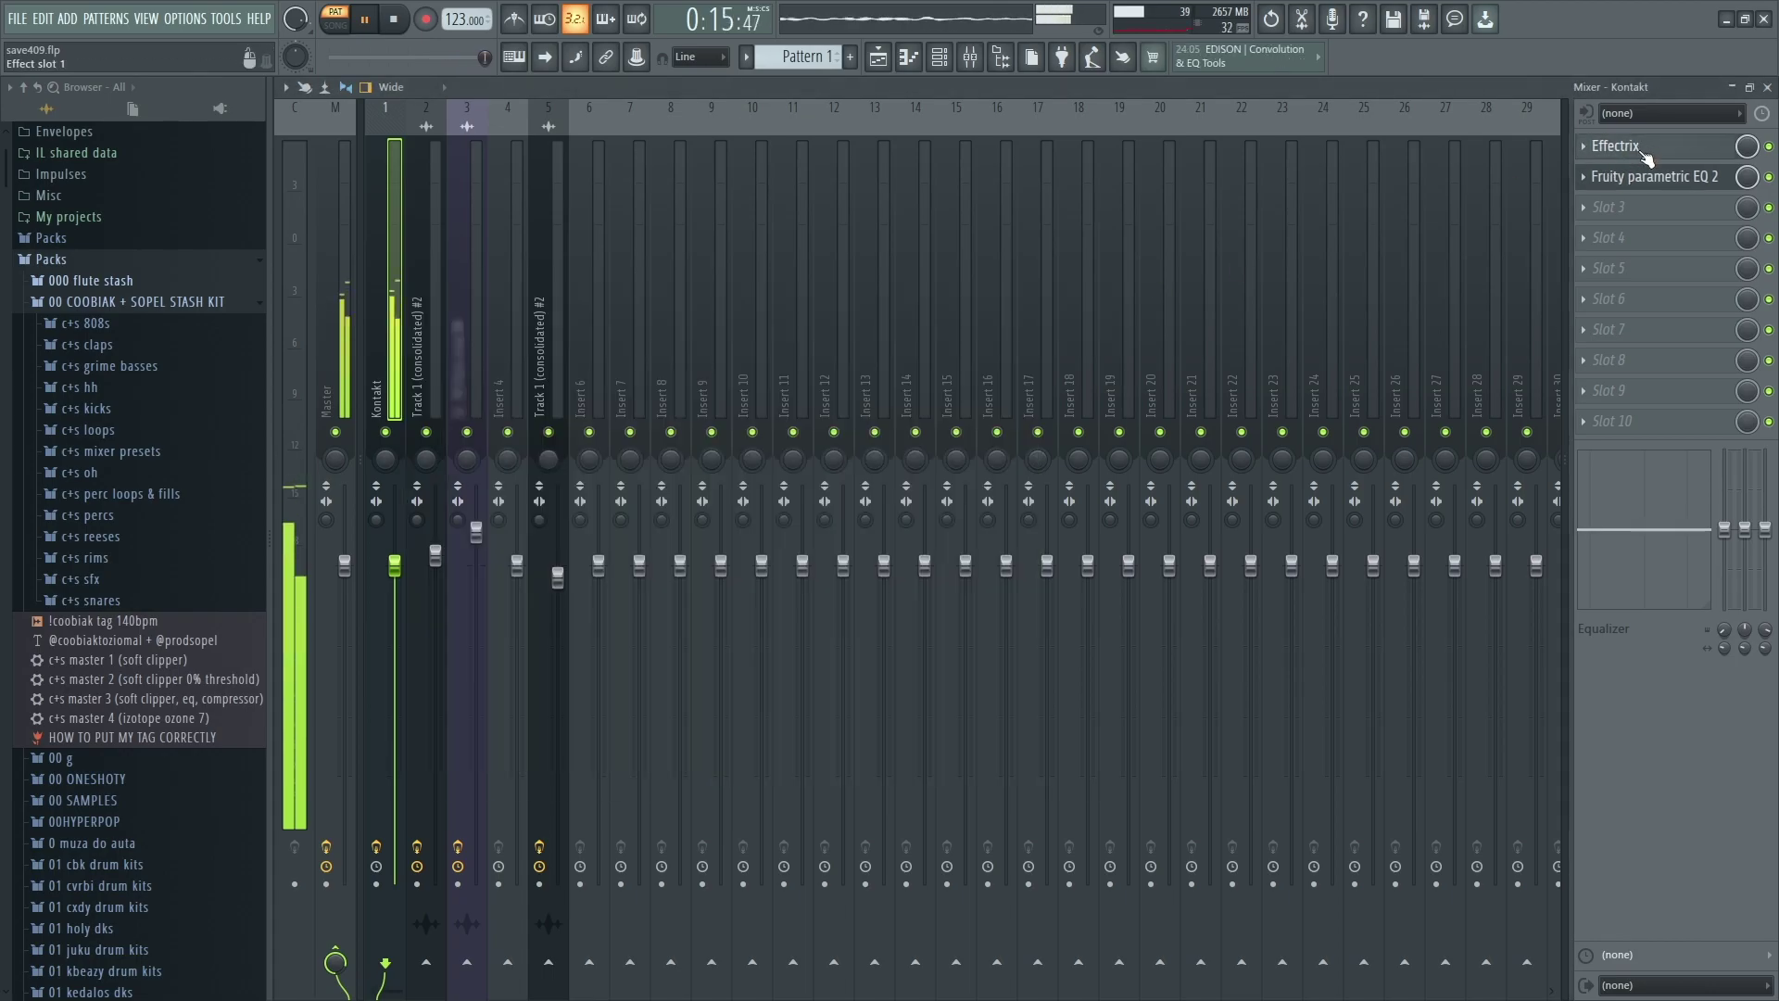
click(1648, 174)
double_click(726, 320)
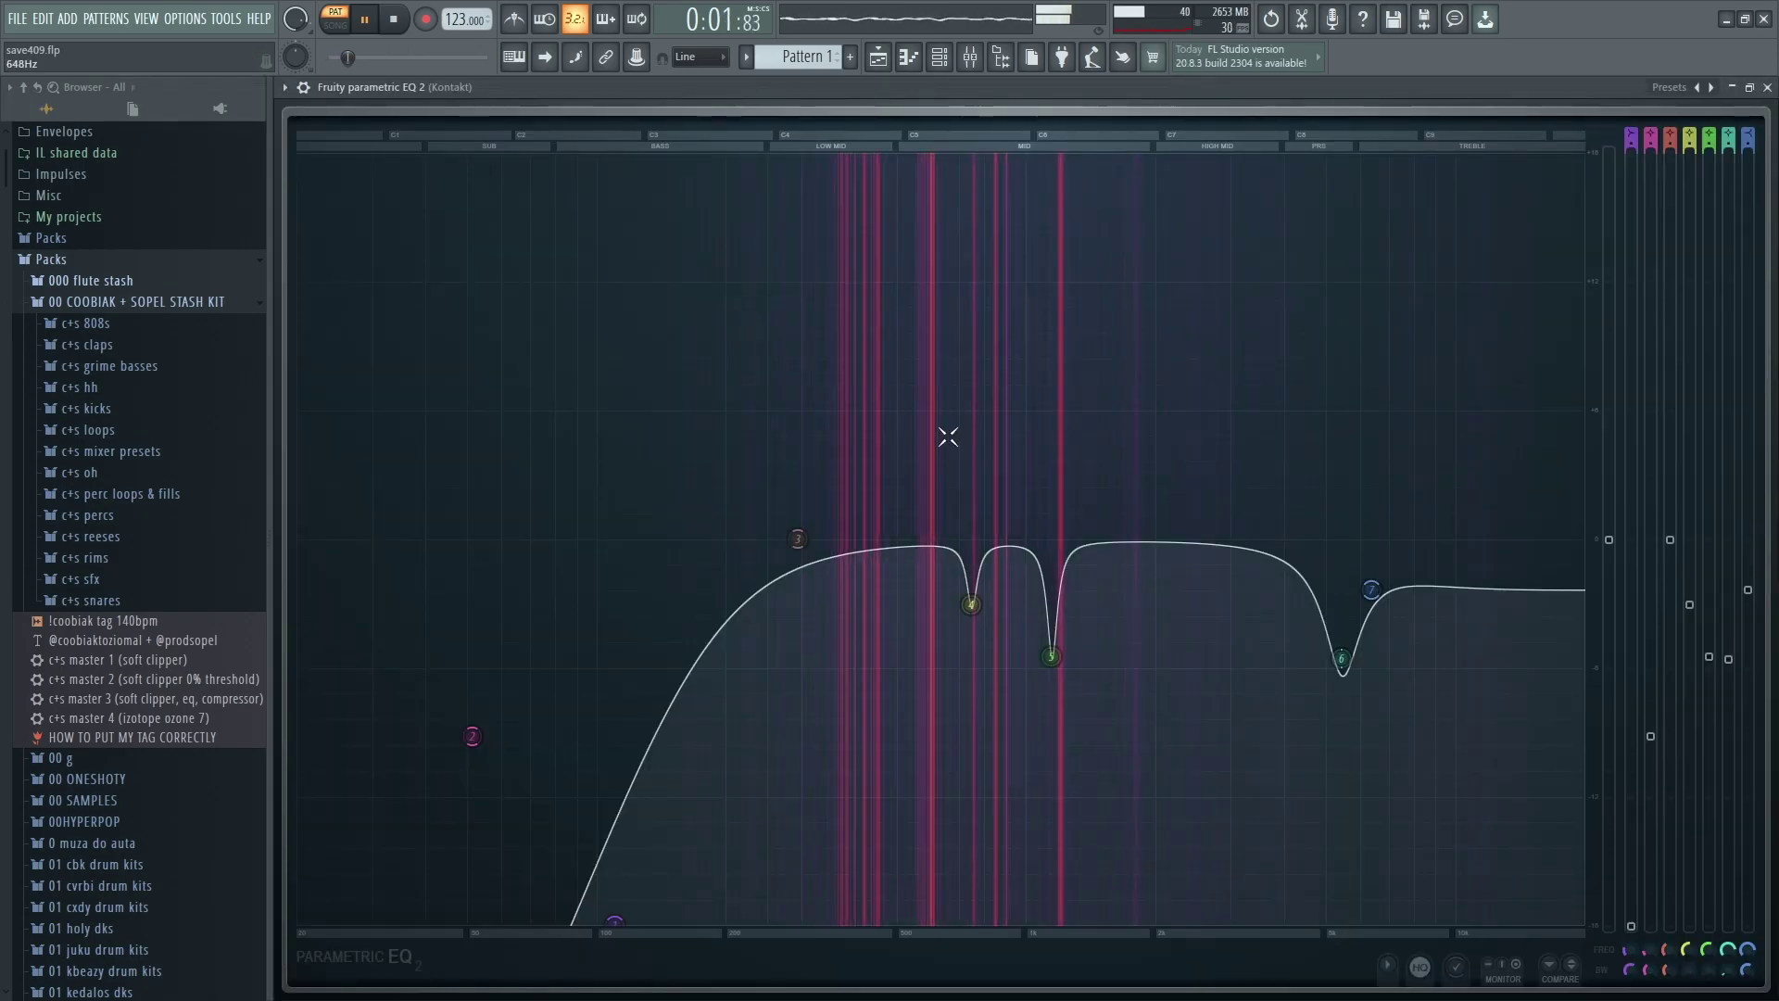
double_click(795, 91)
click(1008, 318)
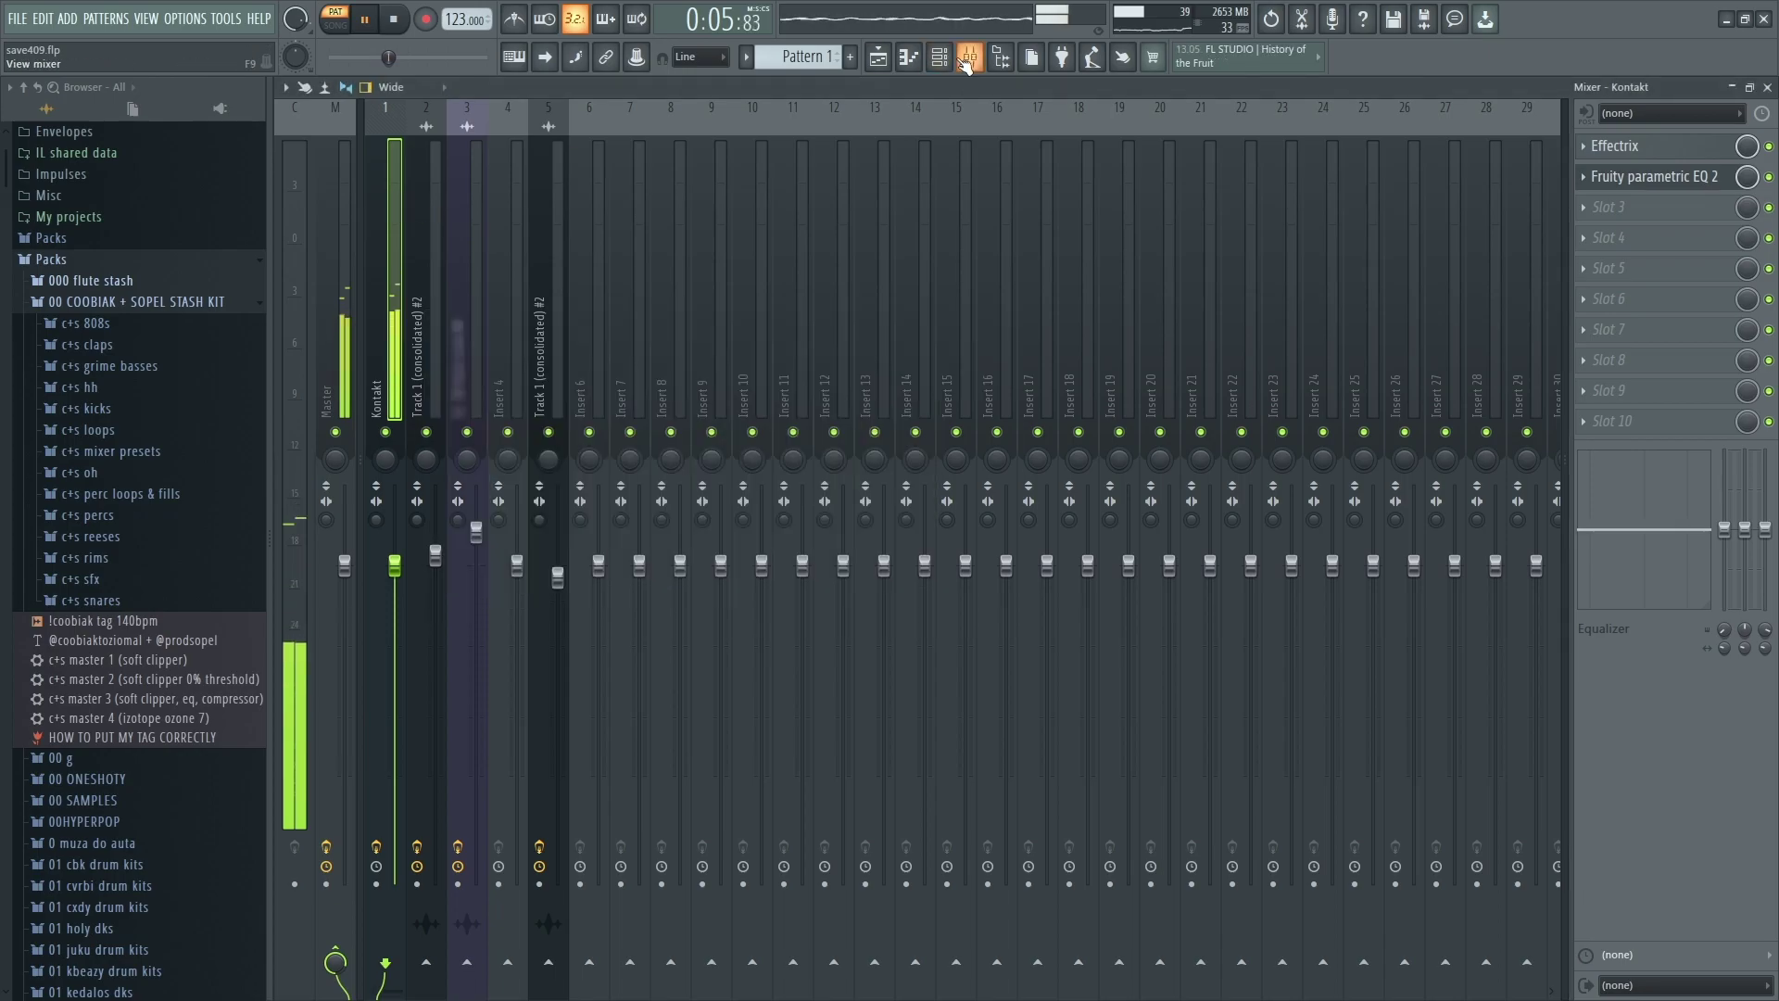
Inspect the instrument loaded in Kontakt #2 and play that channel alone in the piano roll.
click(939, 57)
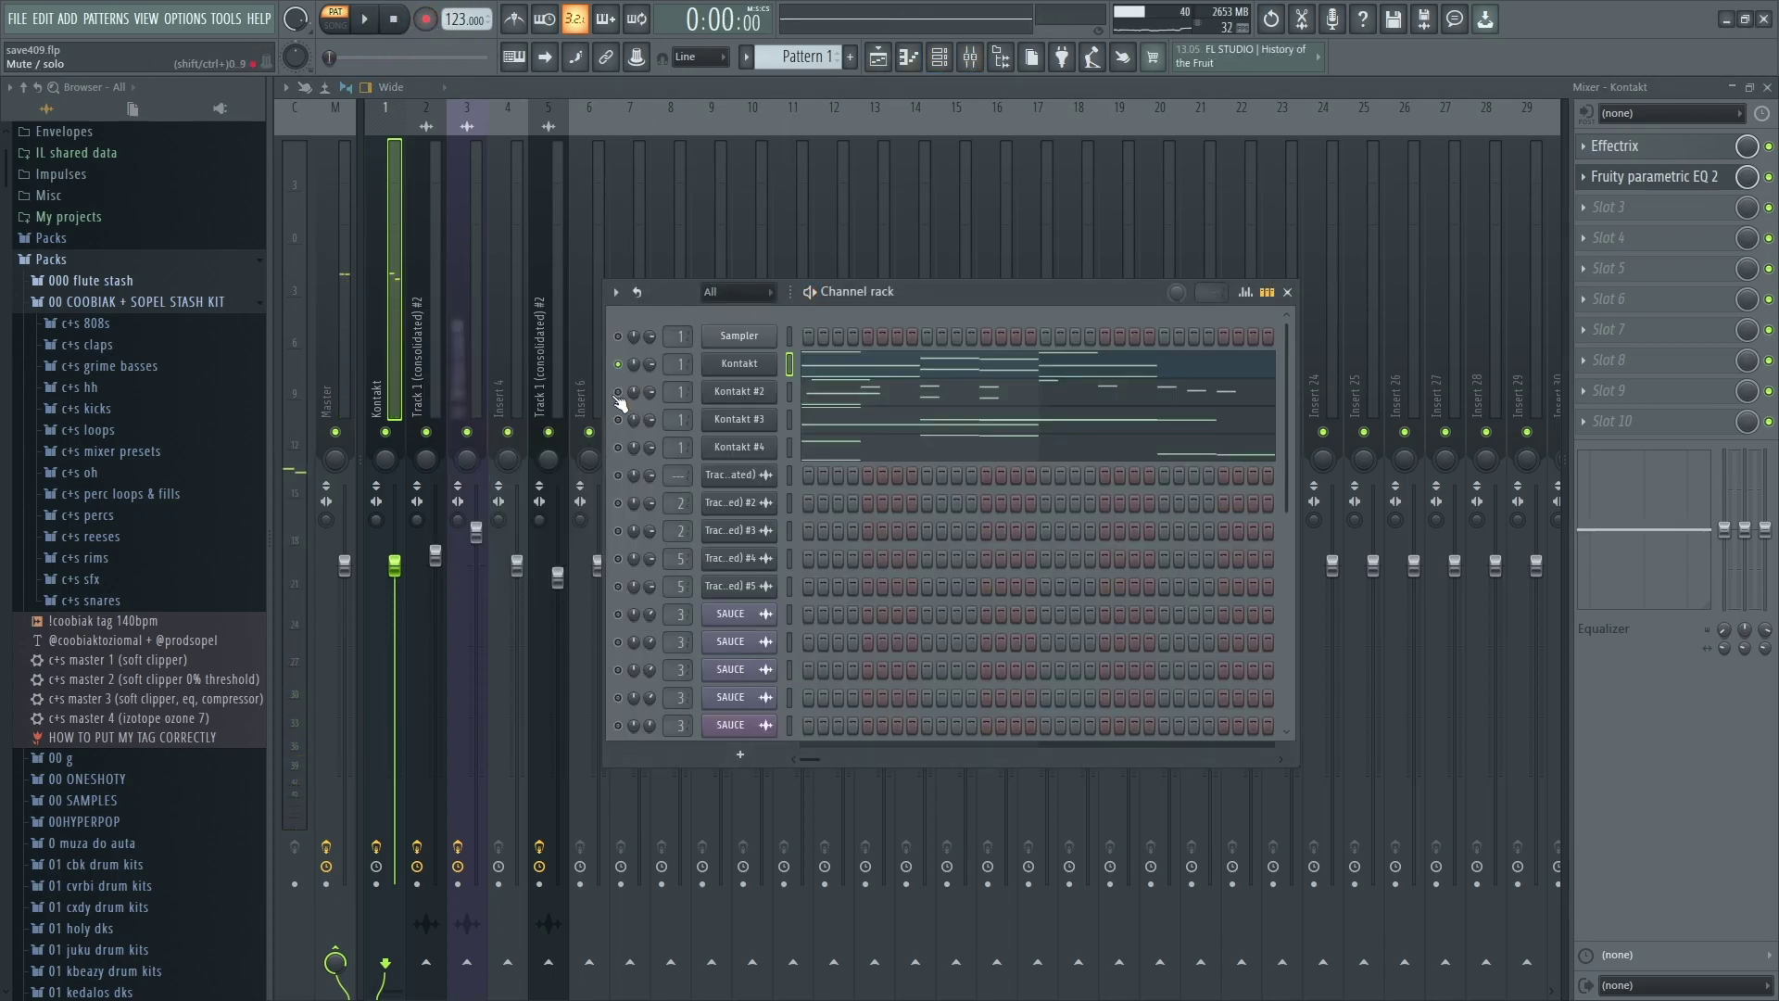
click(742, 392)
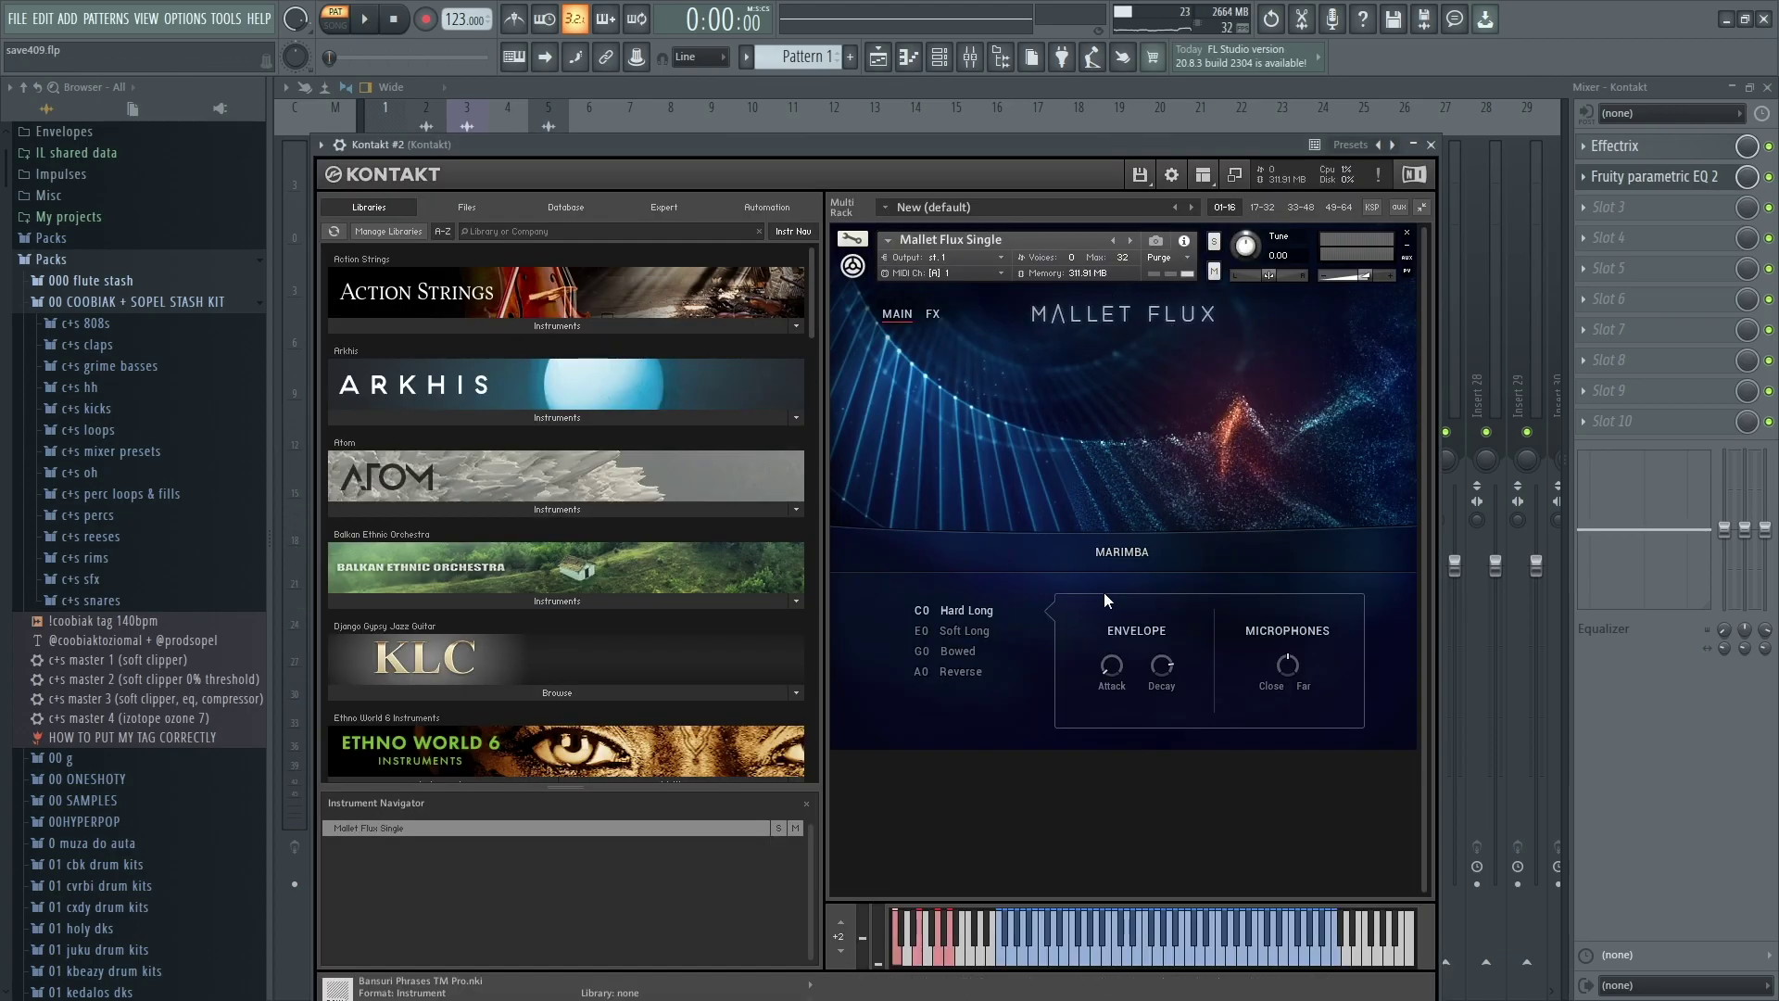
click(1431, 145)
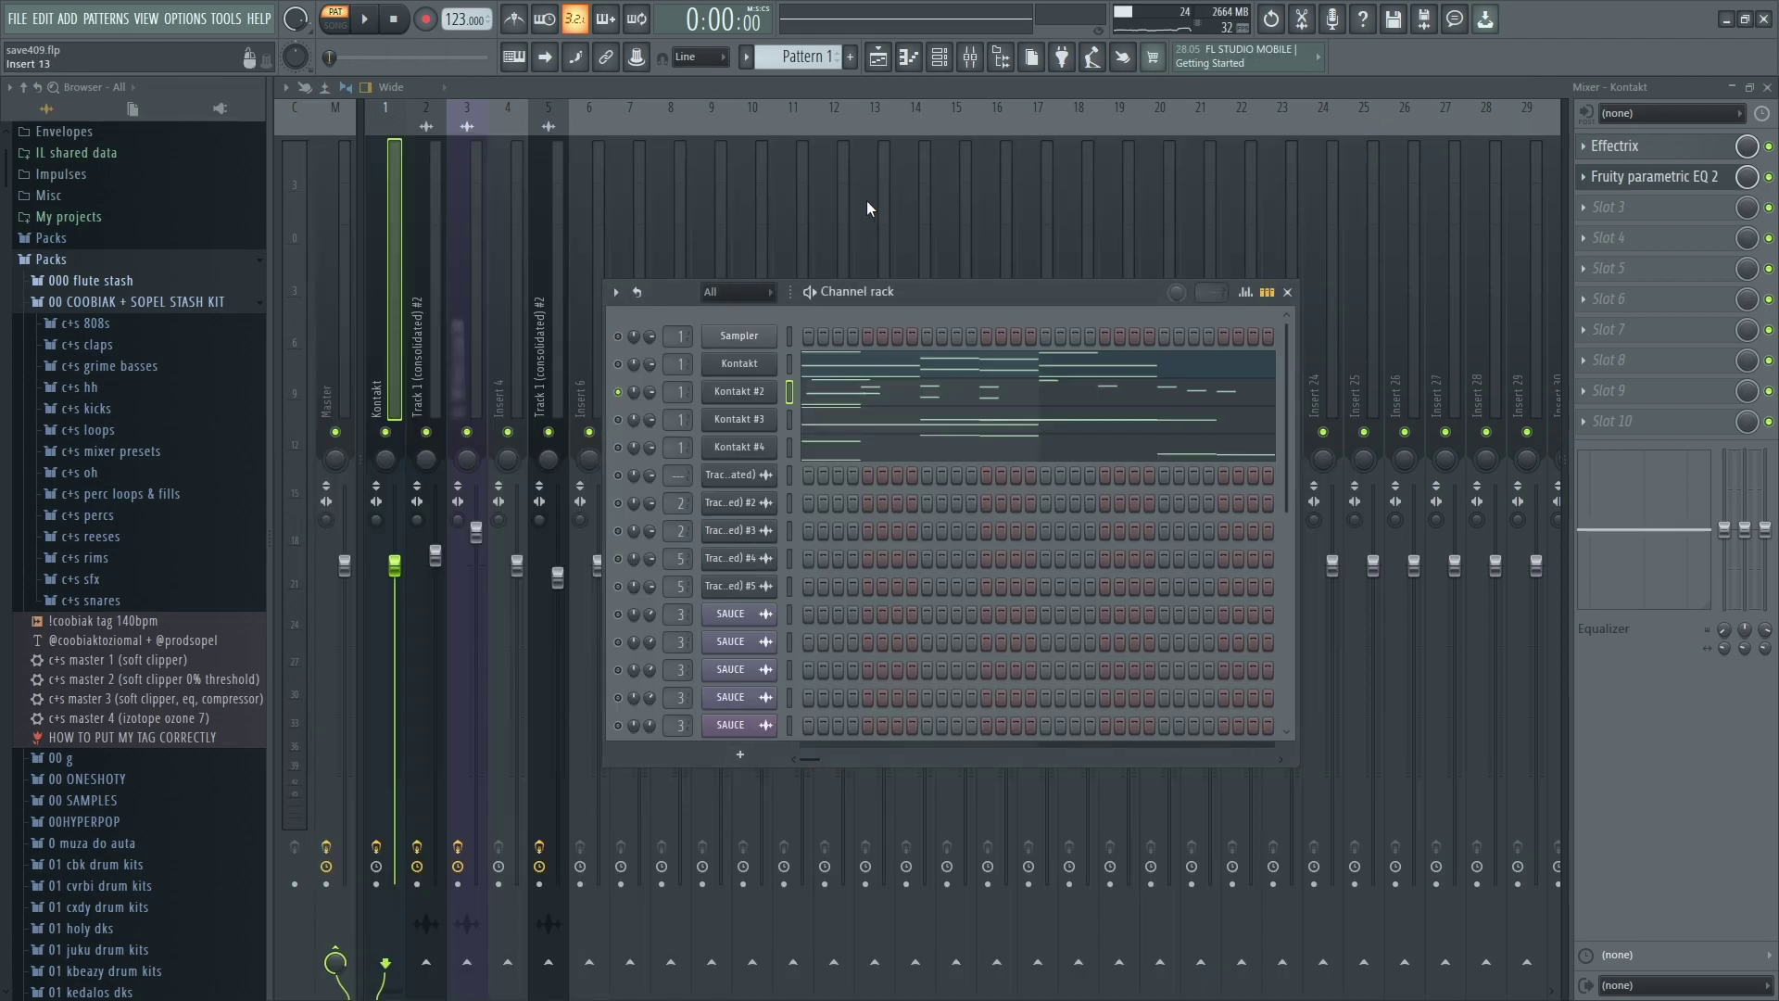
click(830, 404)
click(364, 22)
scroll(440, 162, down, 3)
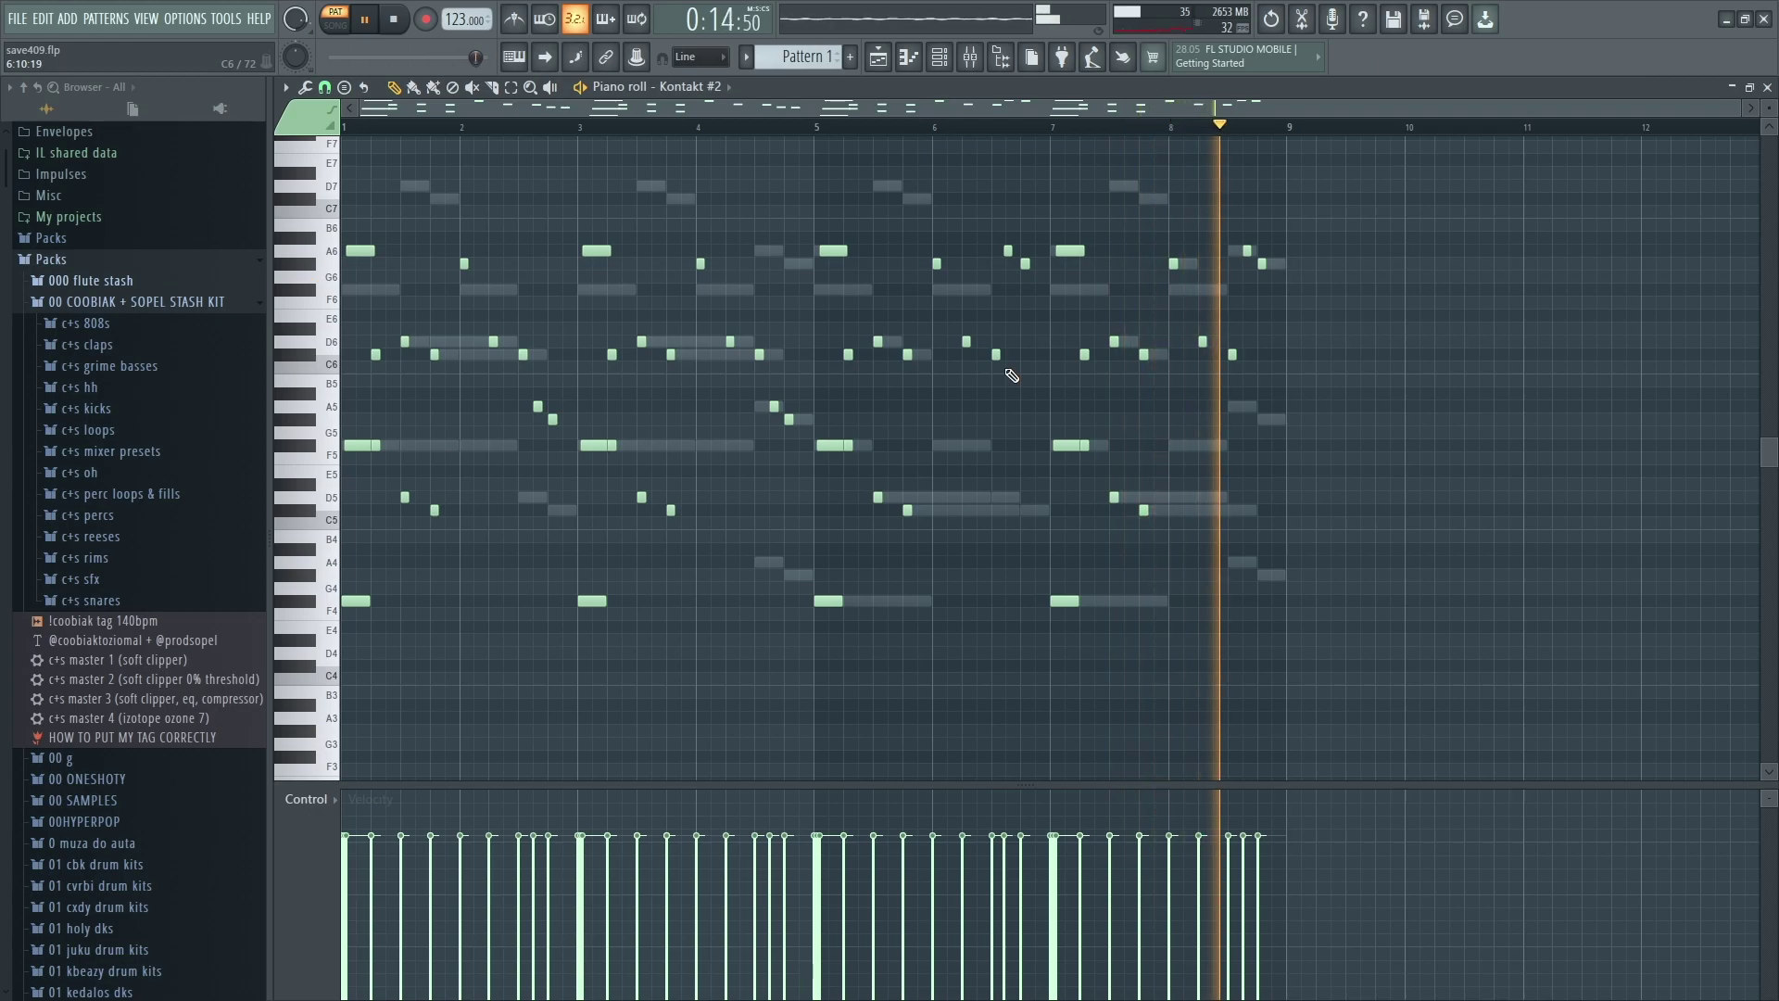
click(393, 22)
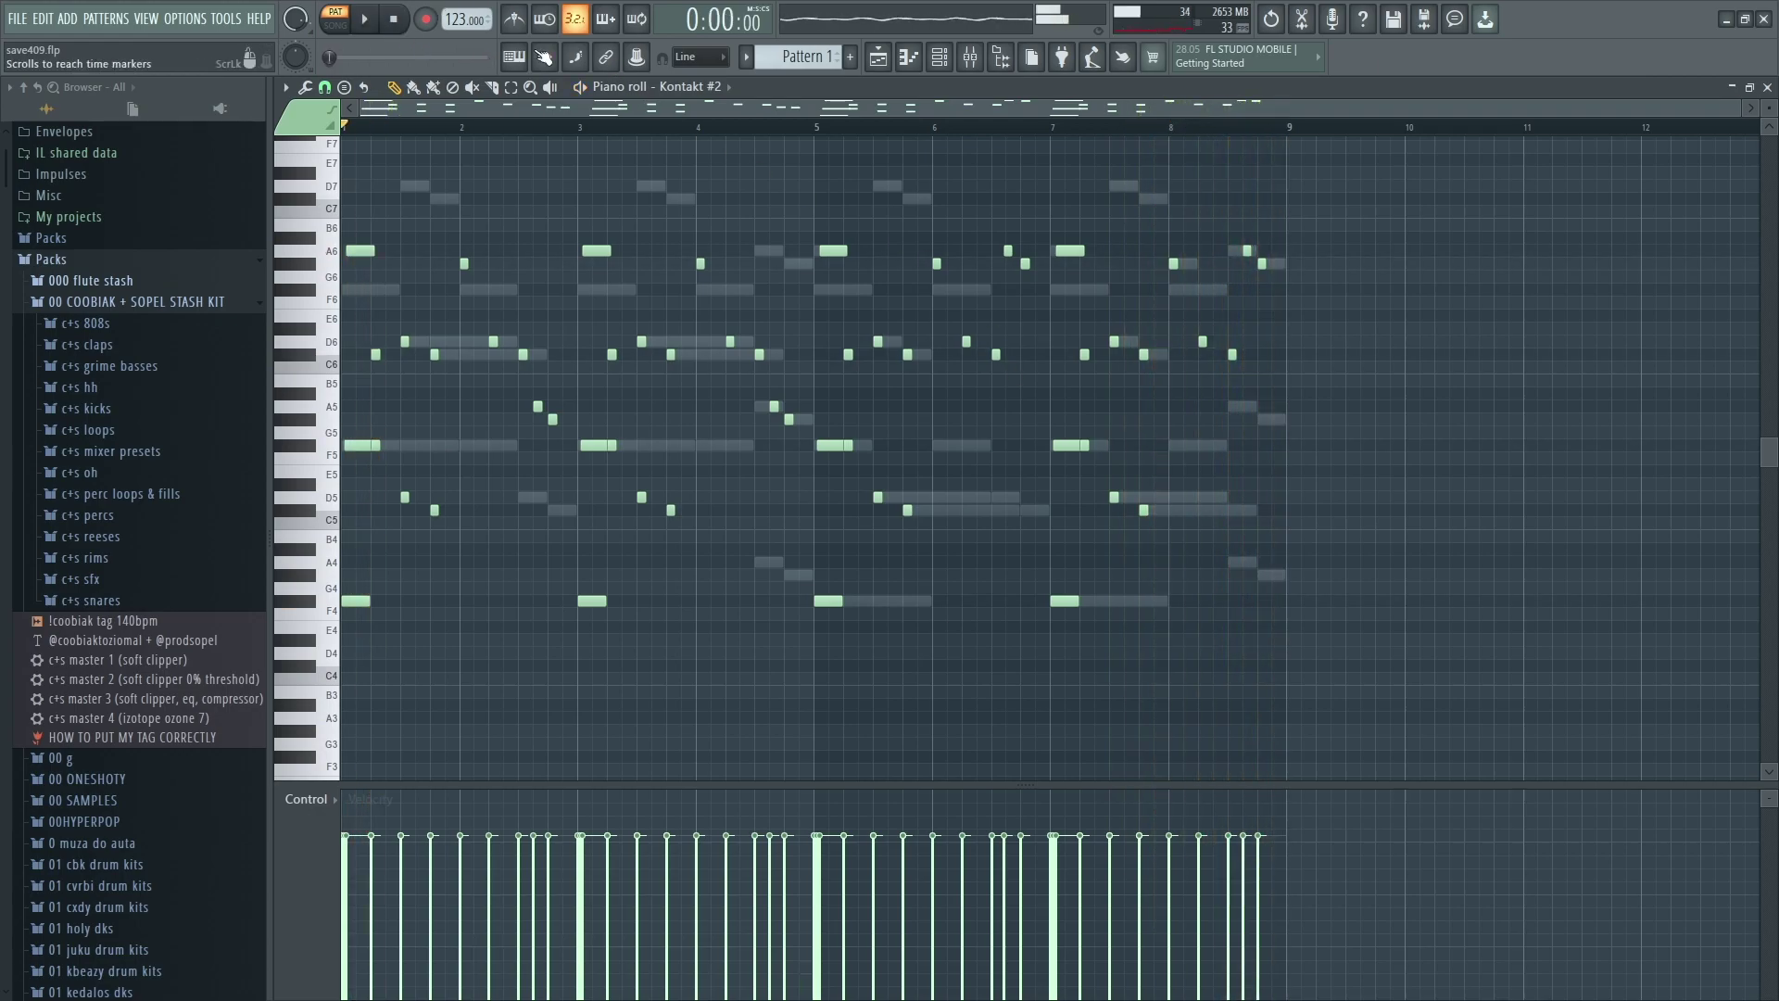
Inspect the instrument loaded in Kontakt #3 and play that channel alone in the piano roll.
click(936, 62)
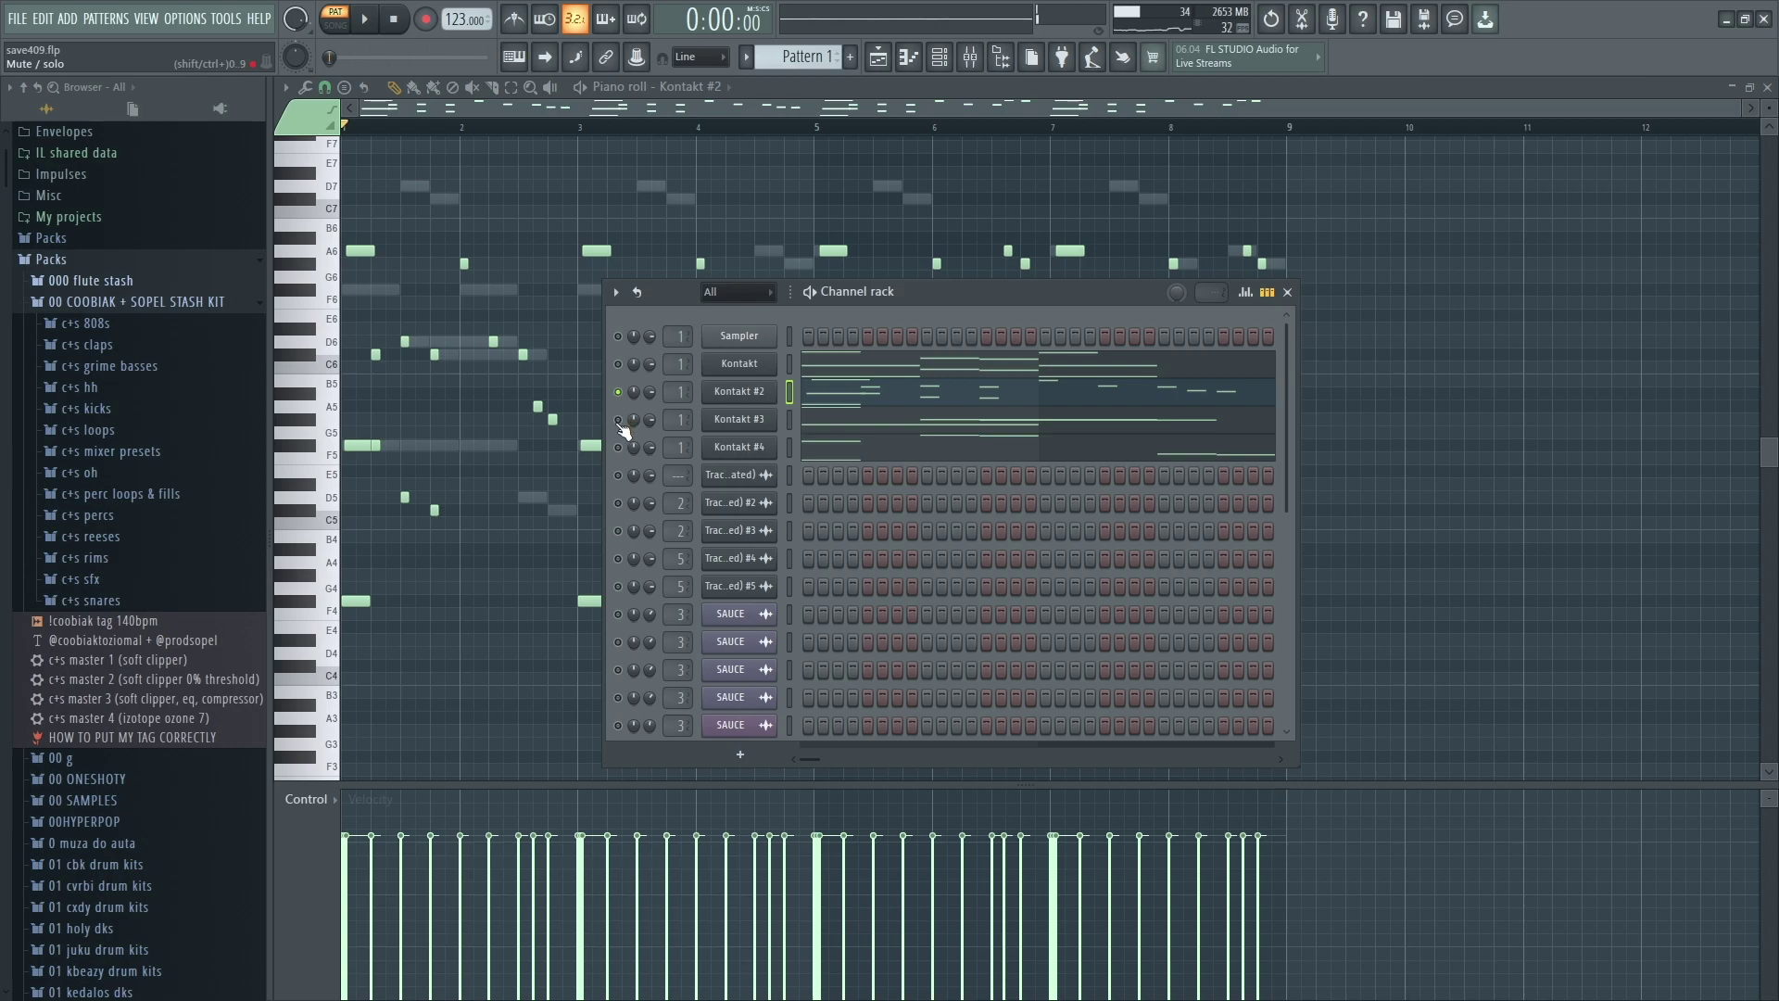
click(747, 419)
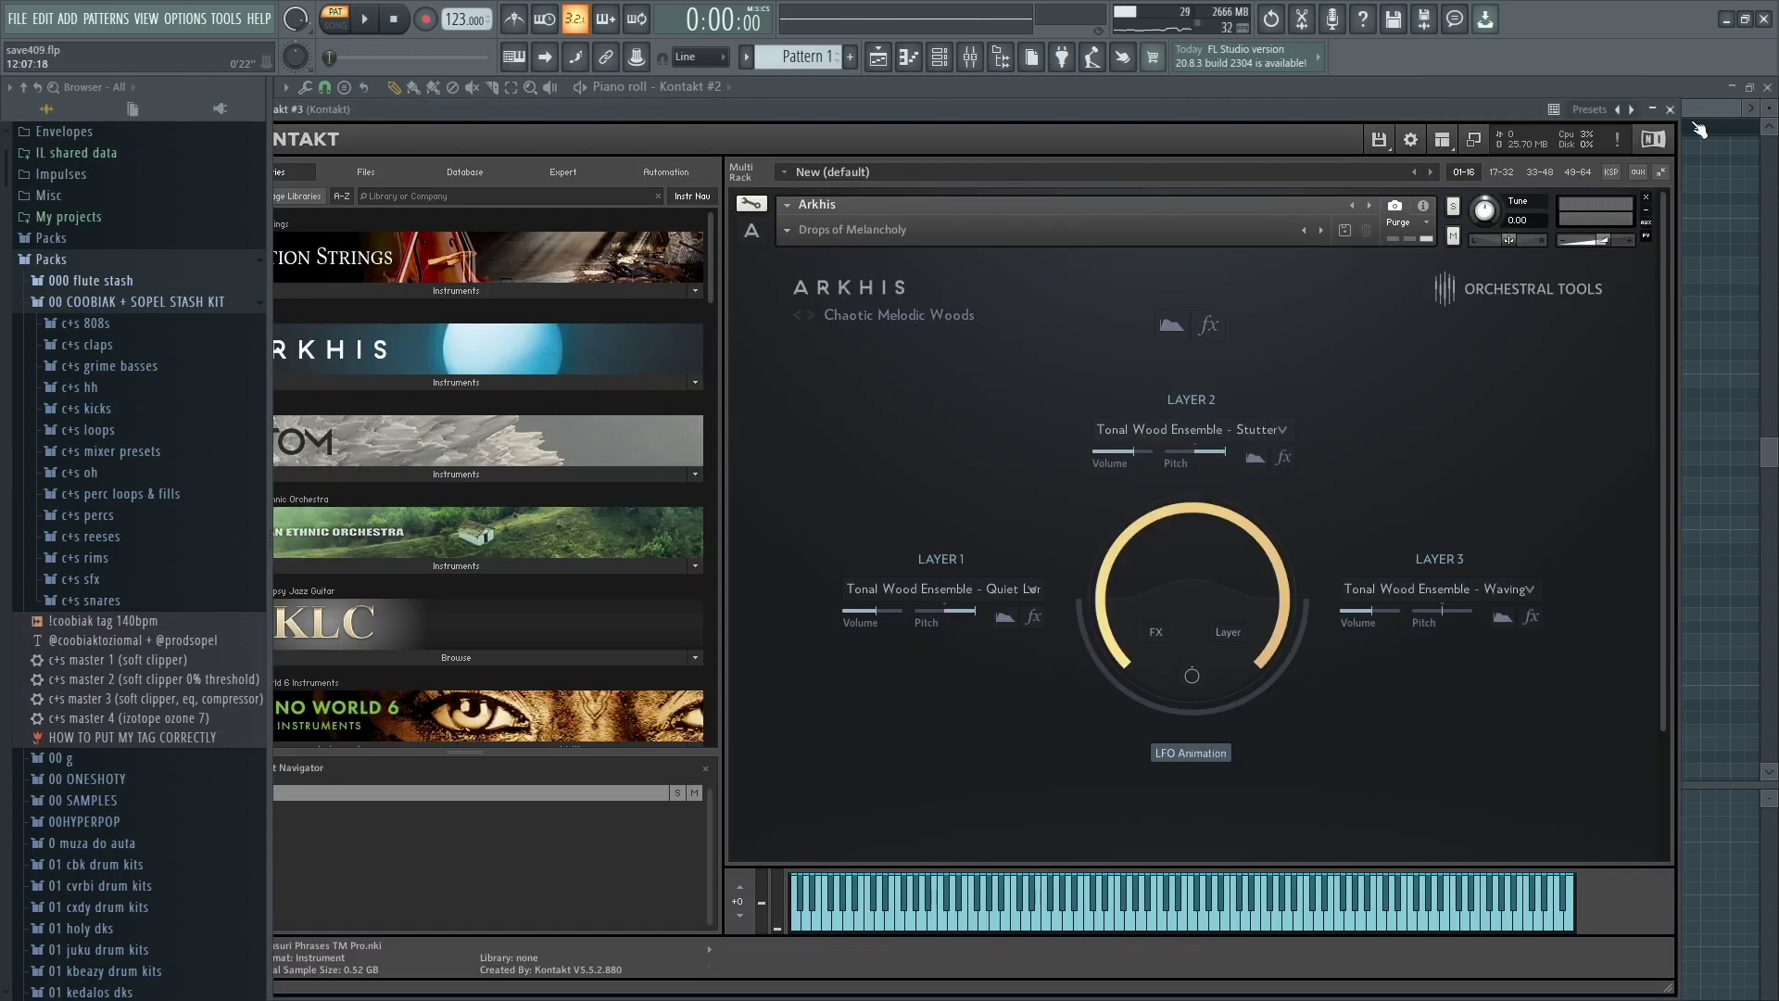
click(1671, 109)
key(F6)
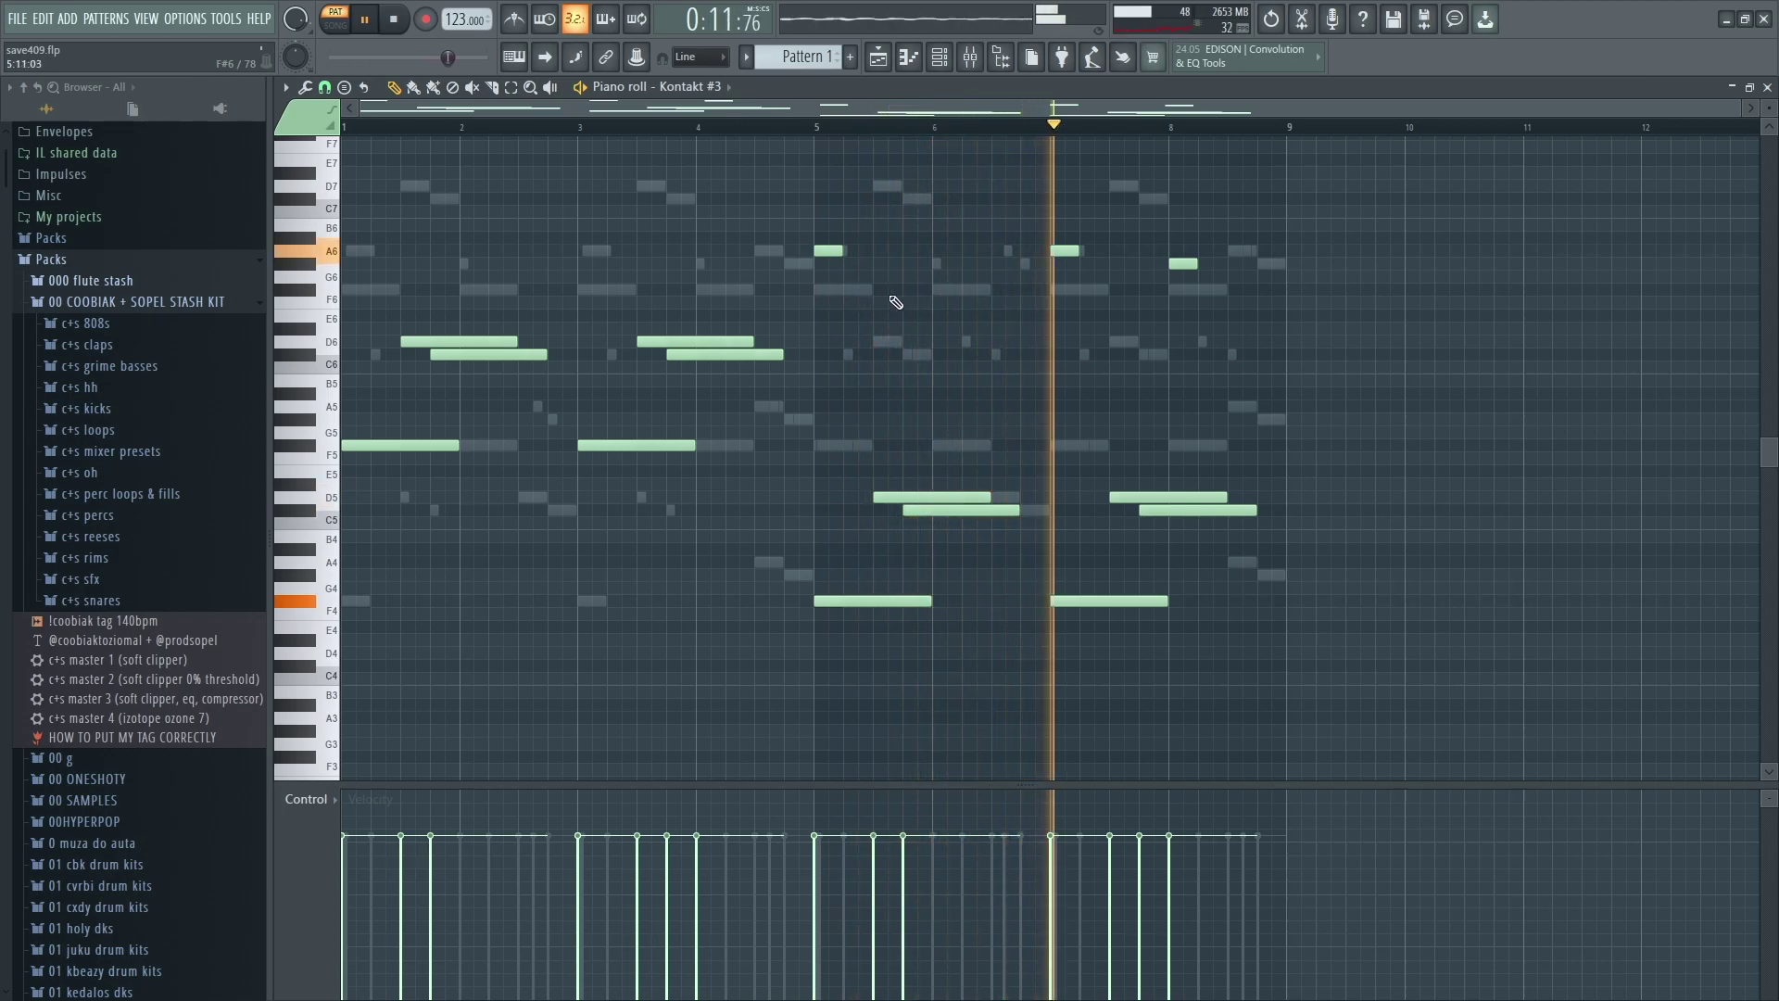
scroll(921, 305, up, 3)
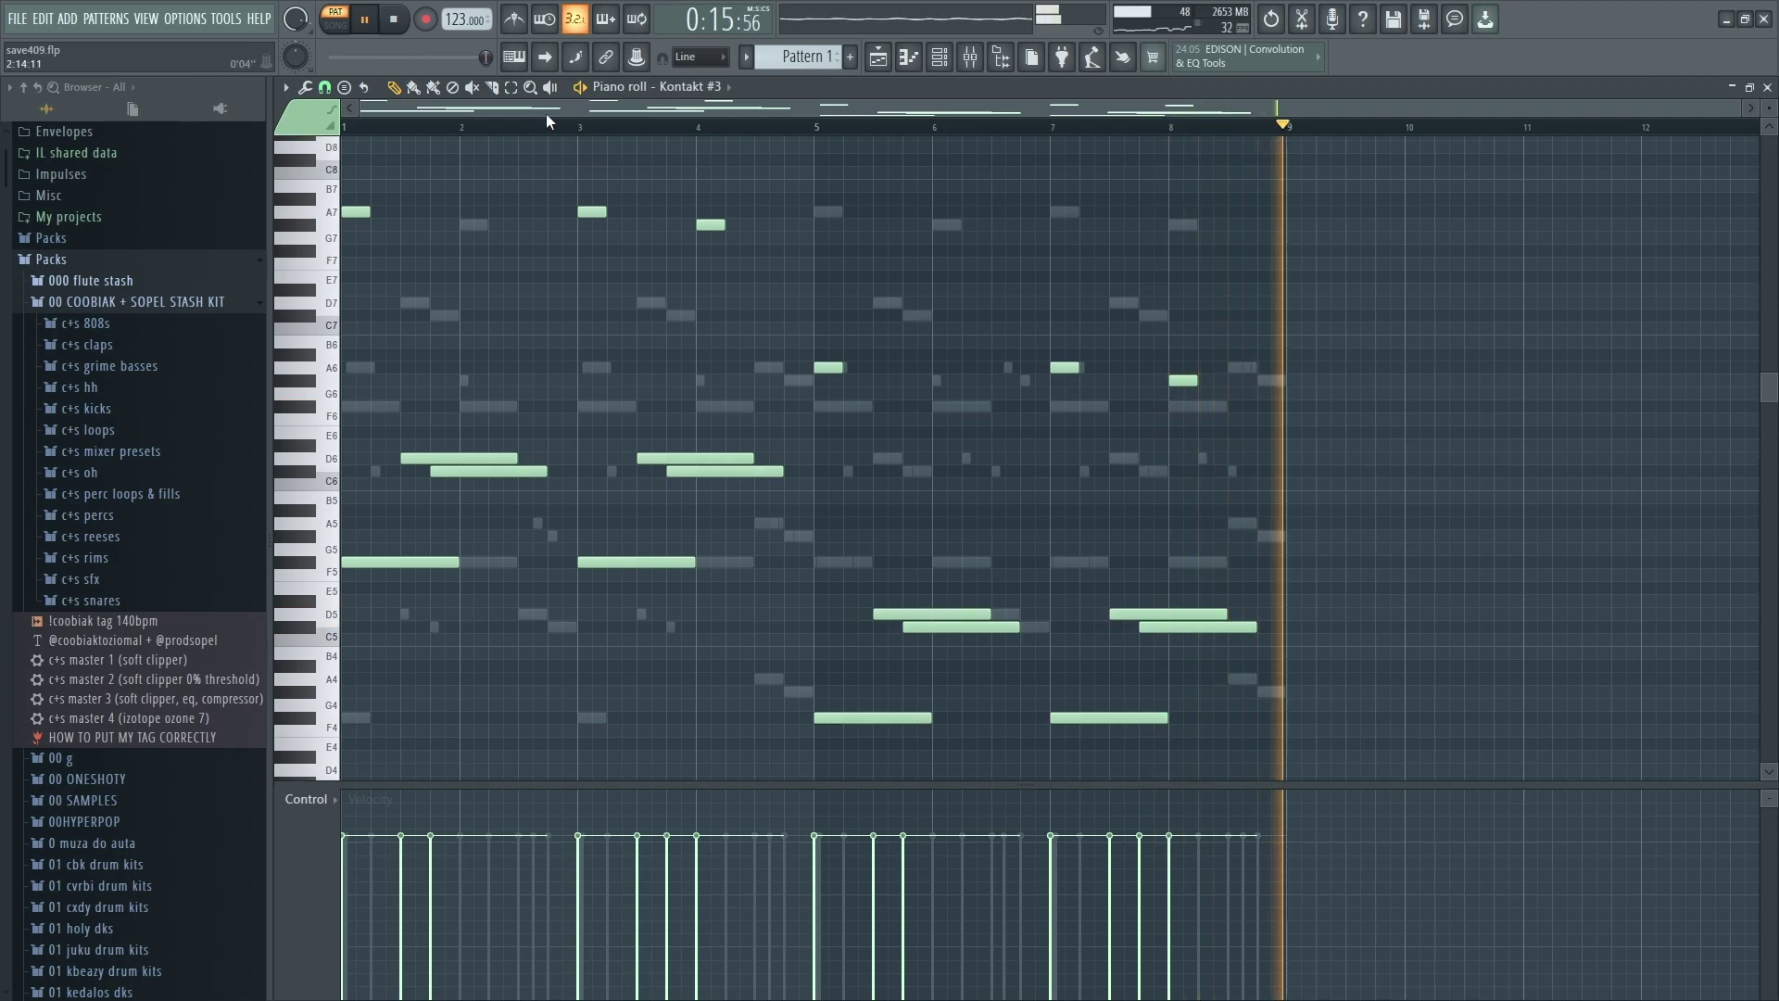
key(space)
Inspect the instrument loaded in Kontakt #4 and play that channel alone in the piano roll.
click(951, 59)
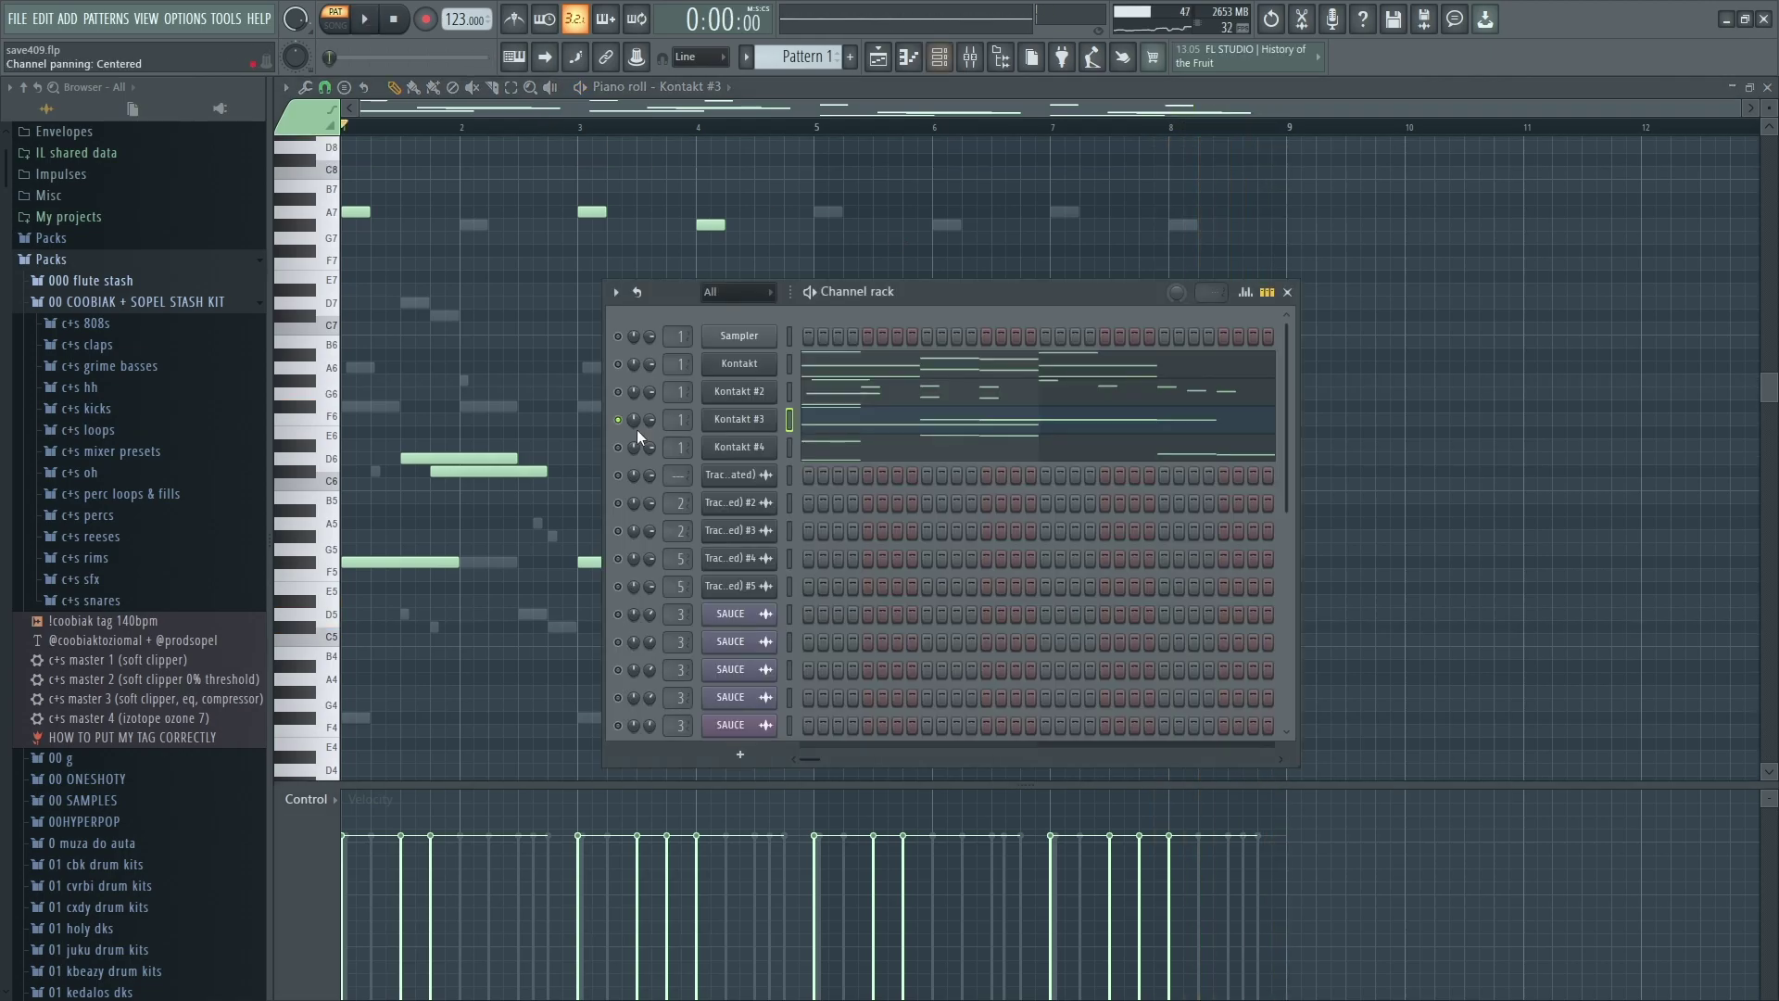
click(746, 447)
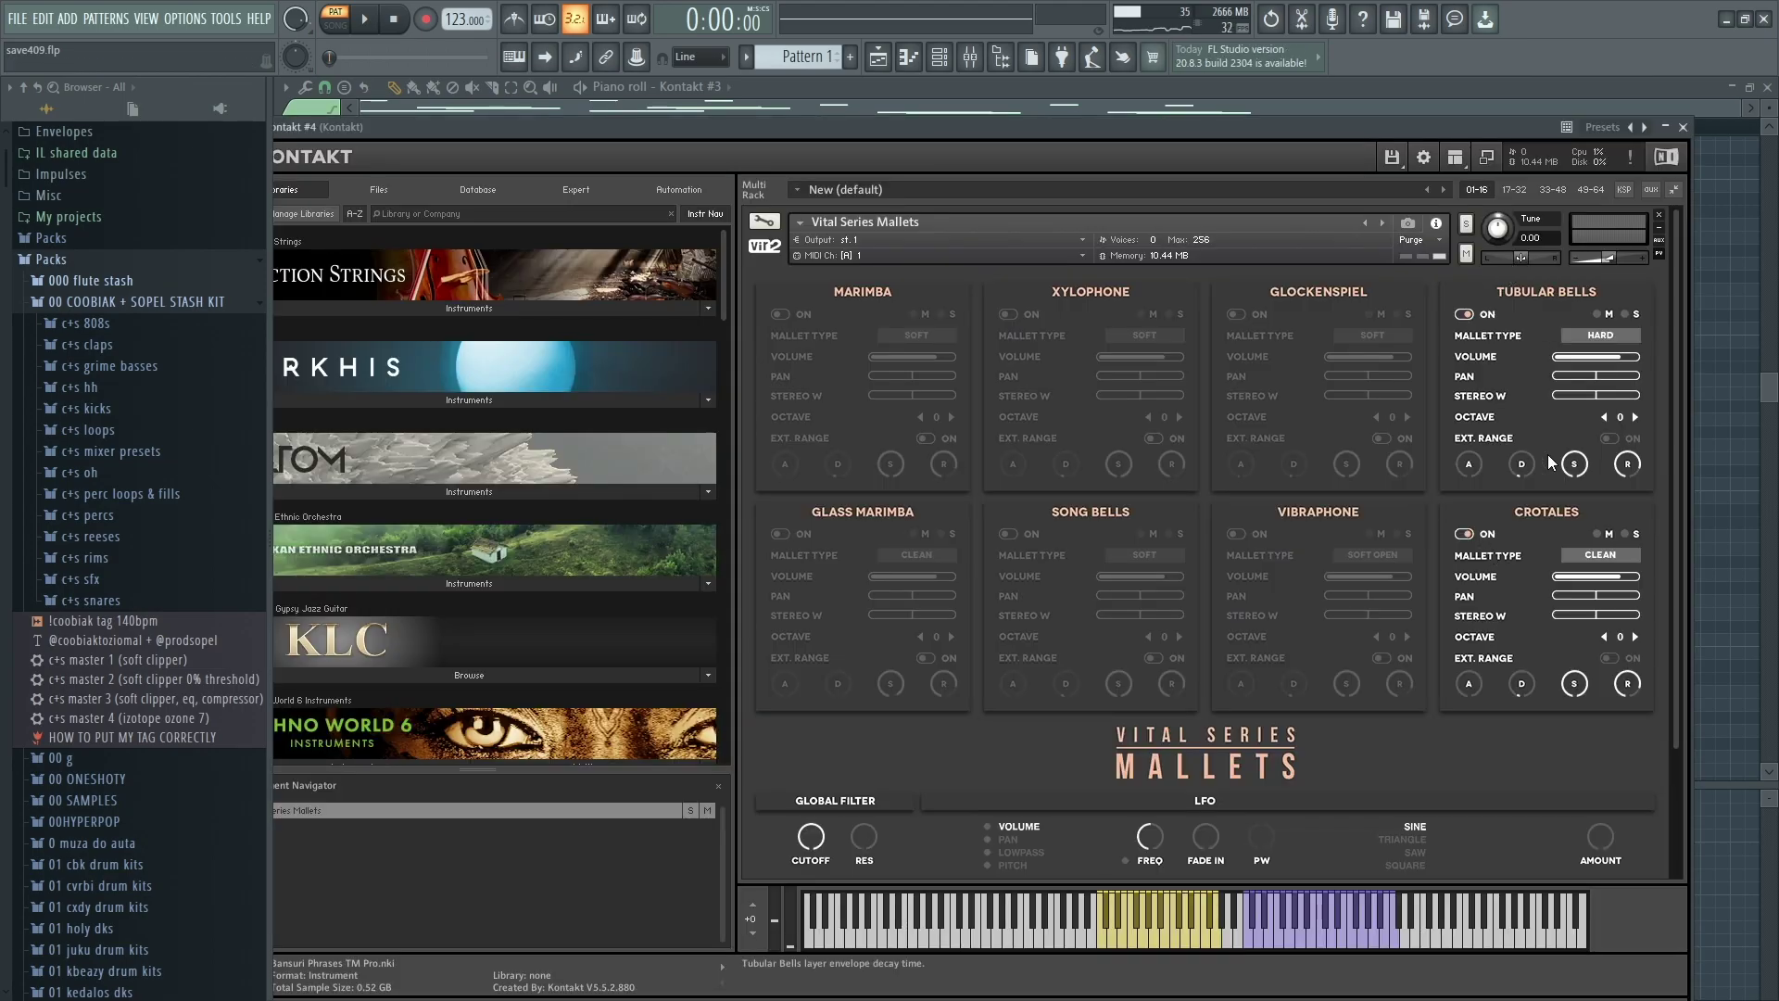
click(1683, 128)
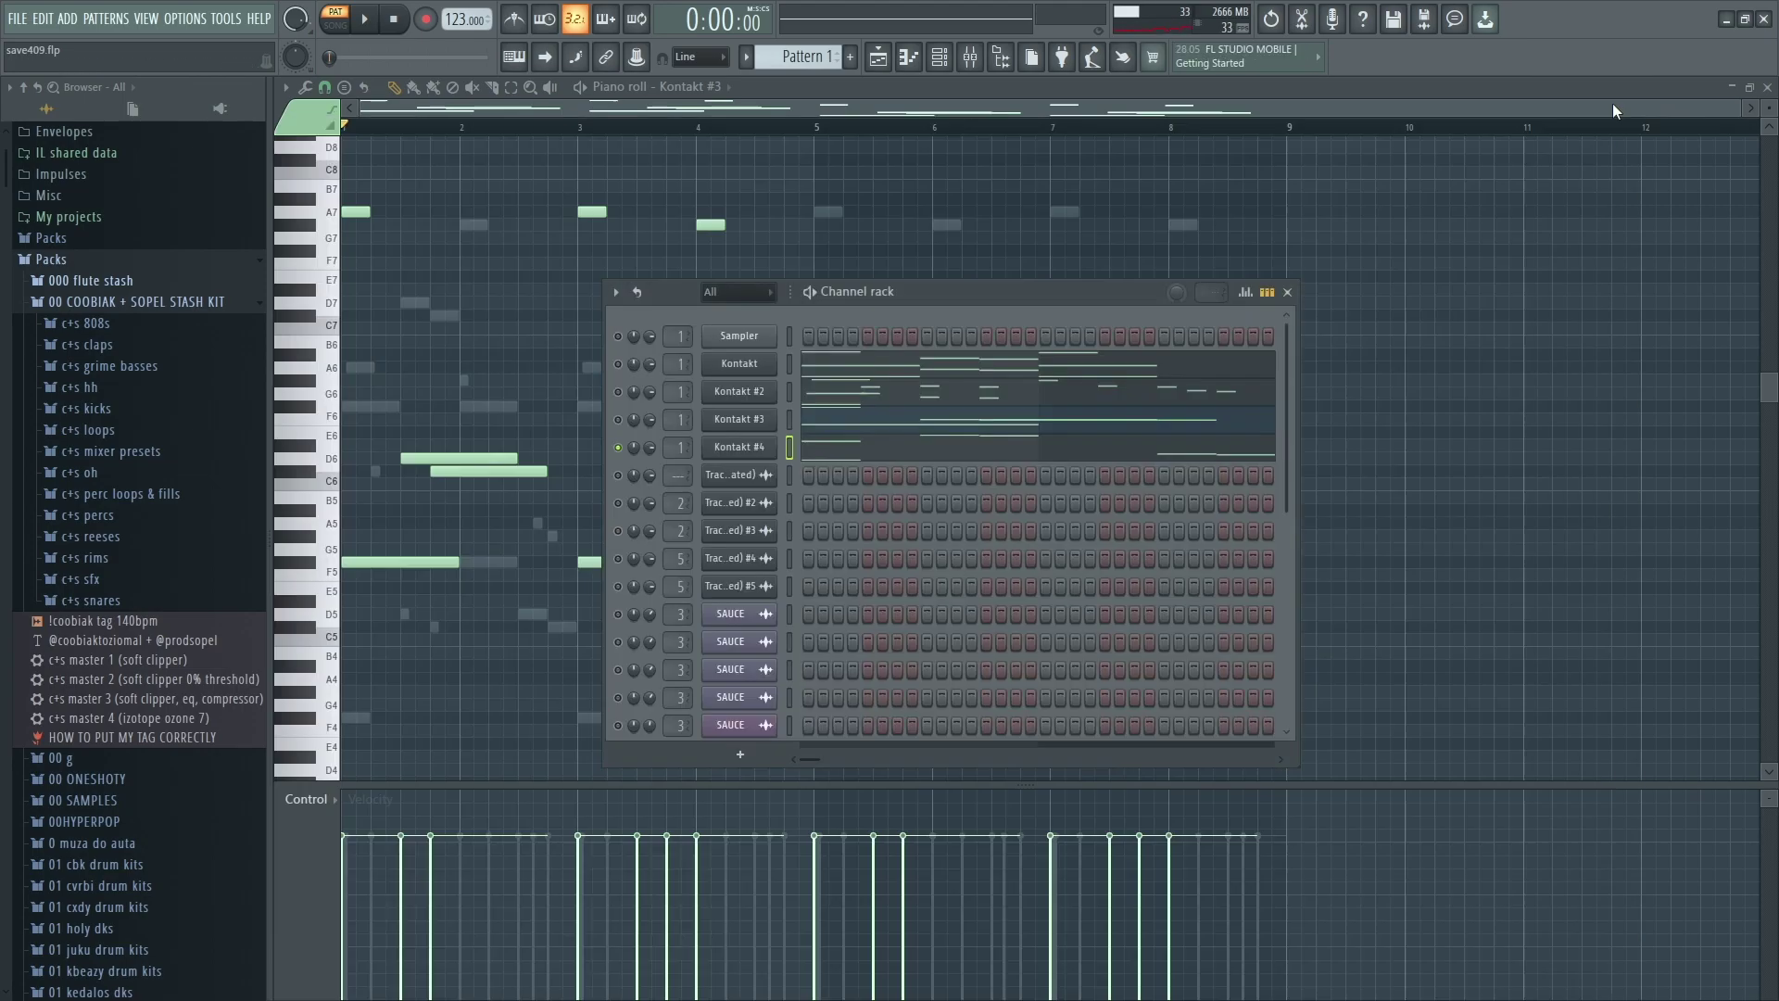
click(840, 453)
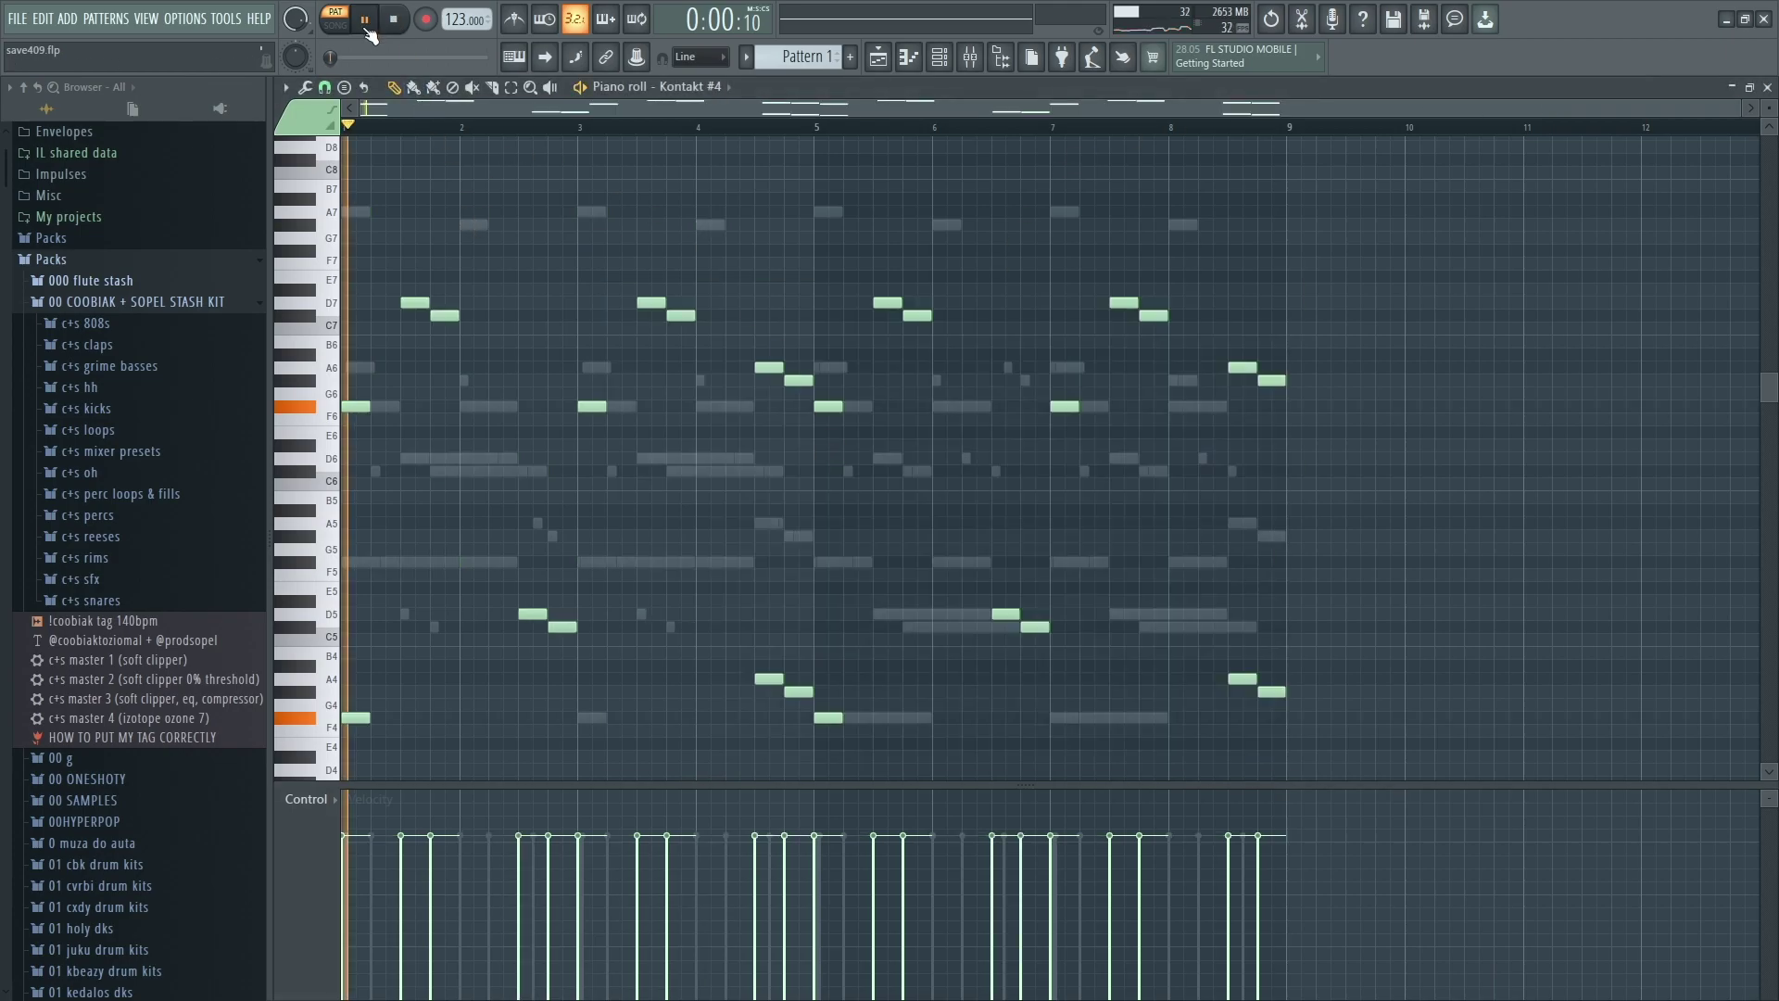
scroll(603, 264, down, 2)
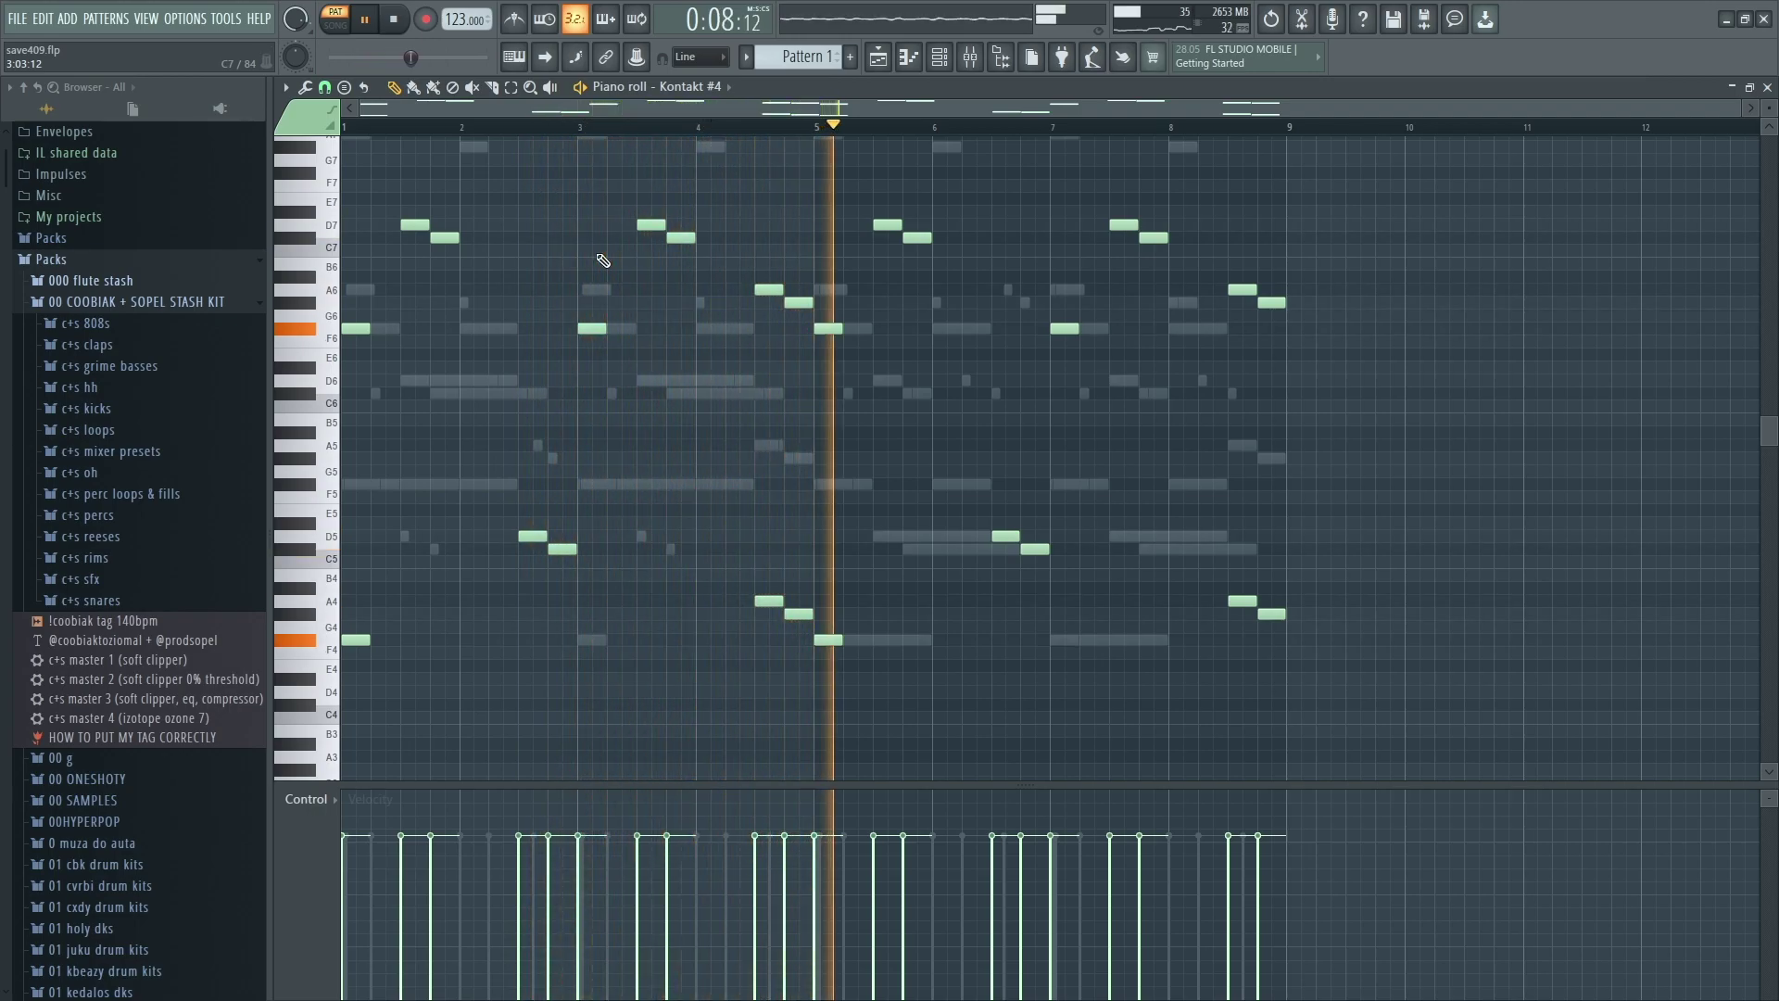
click(971, 57)
click(972, 57)
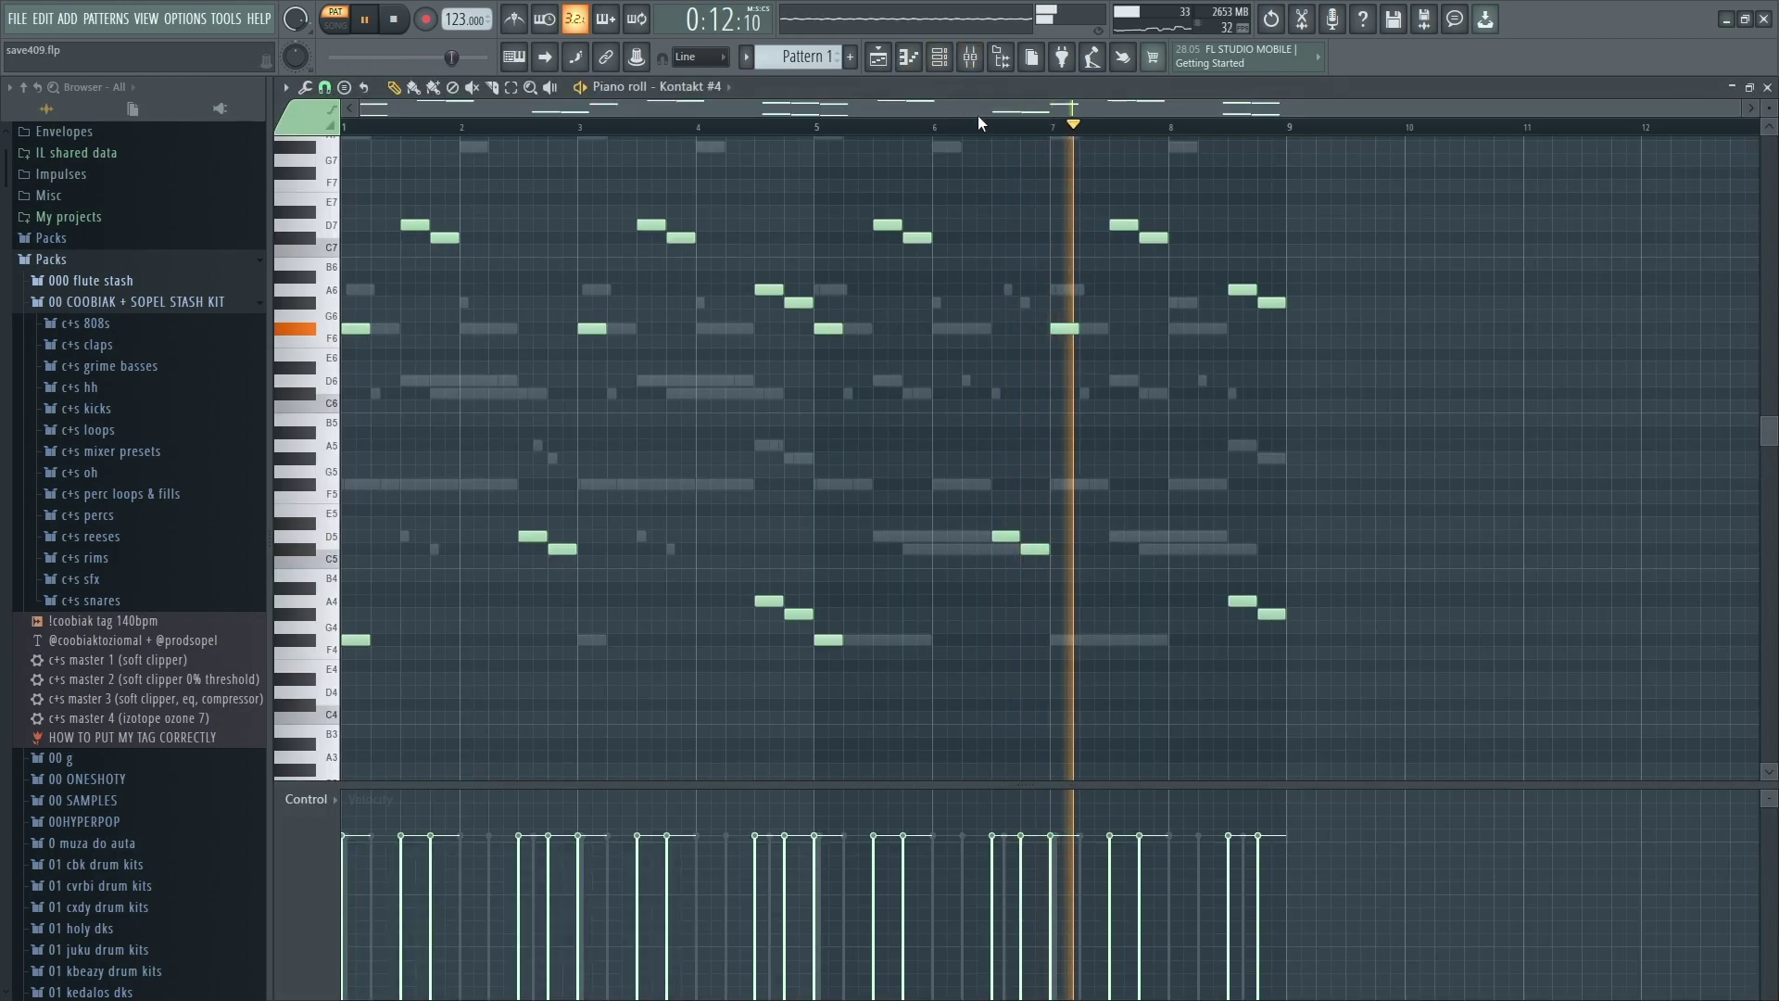
scroll(1008, 249, up, 1)
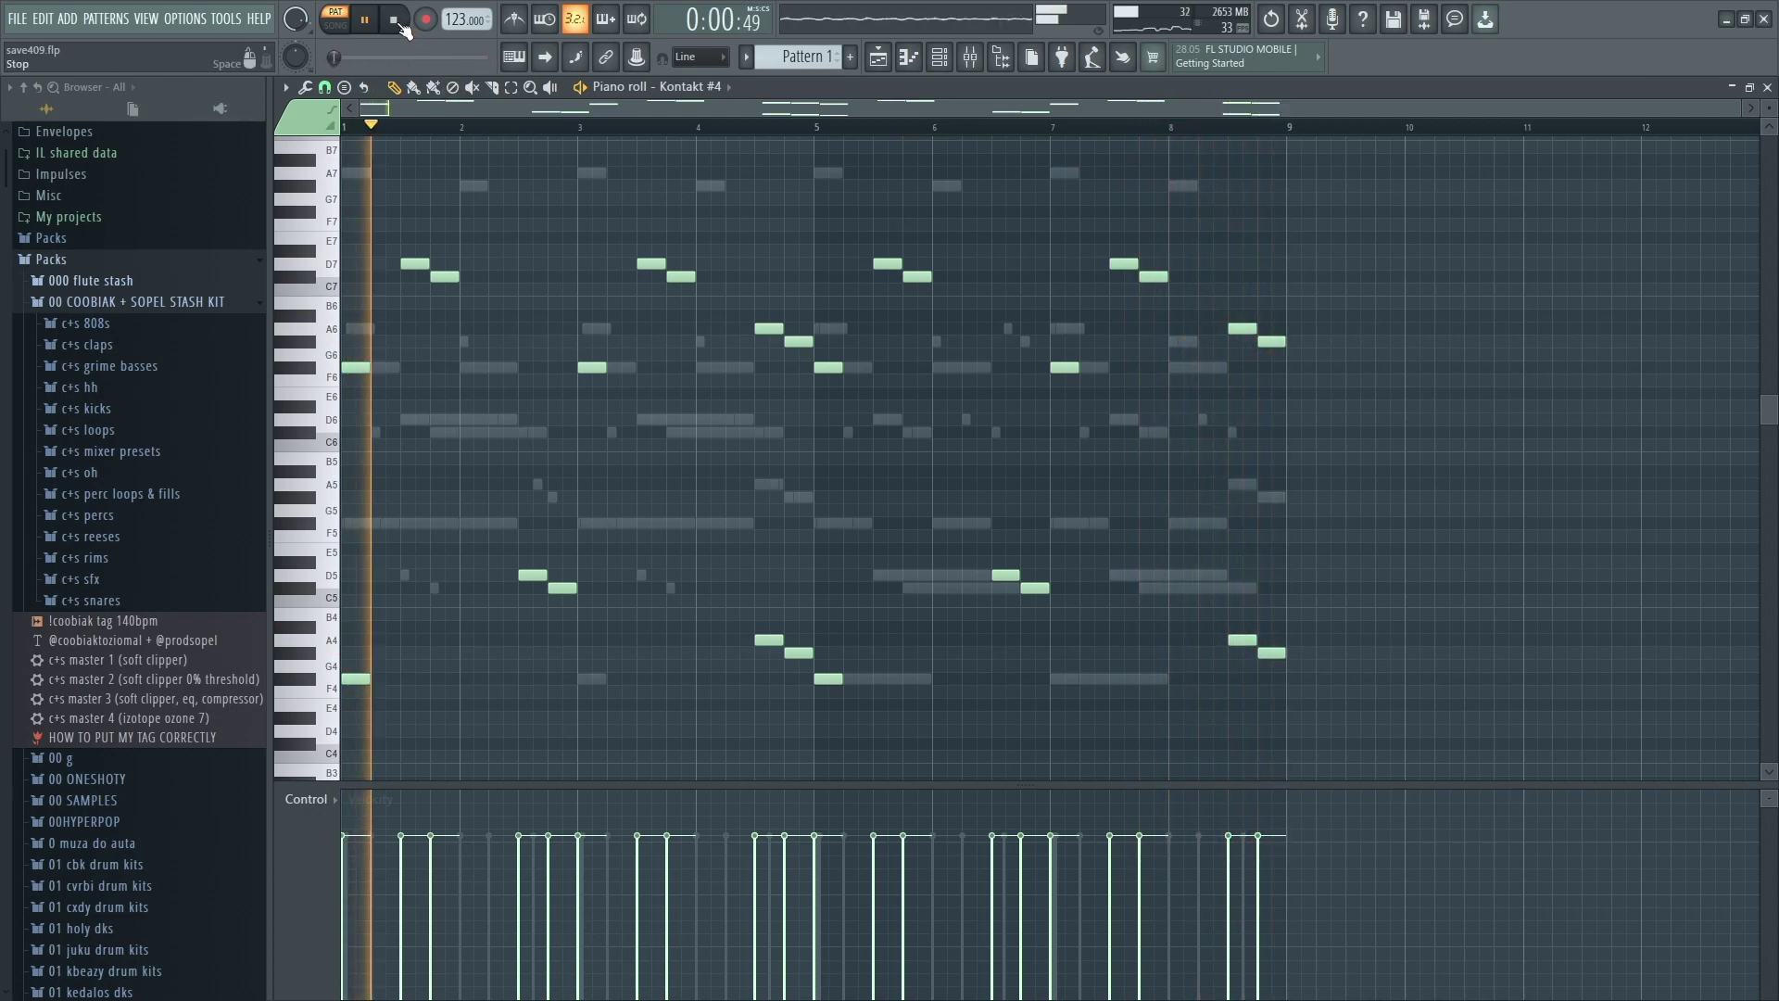
Play Pattern 1 with the first Kontakt channel's notes shown in the piano roll, and stop playback.
click(940, 58)
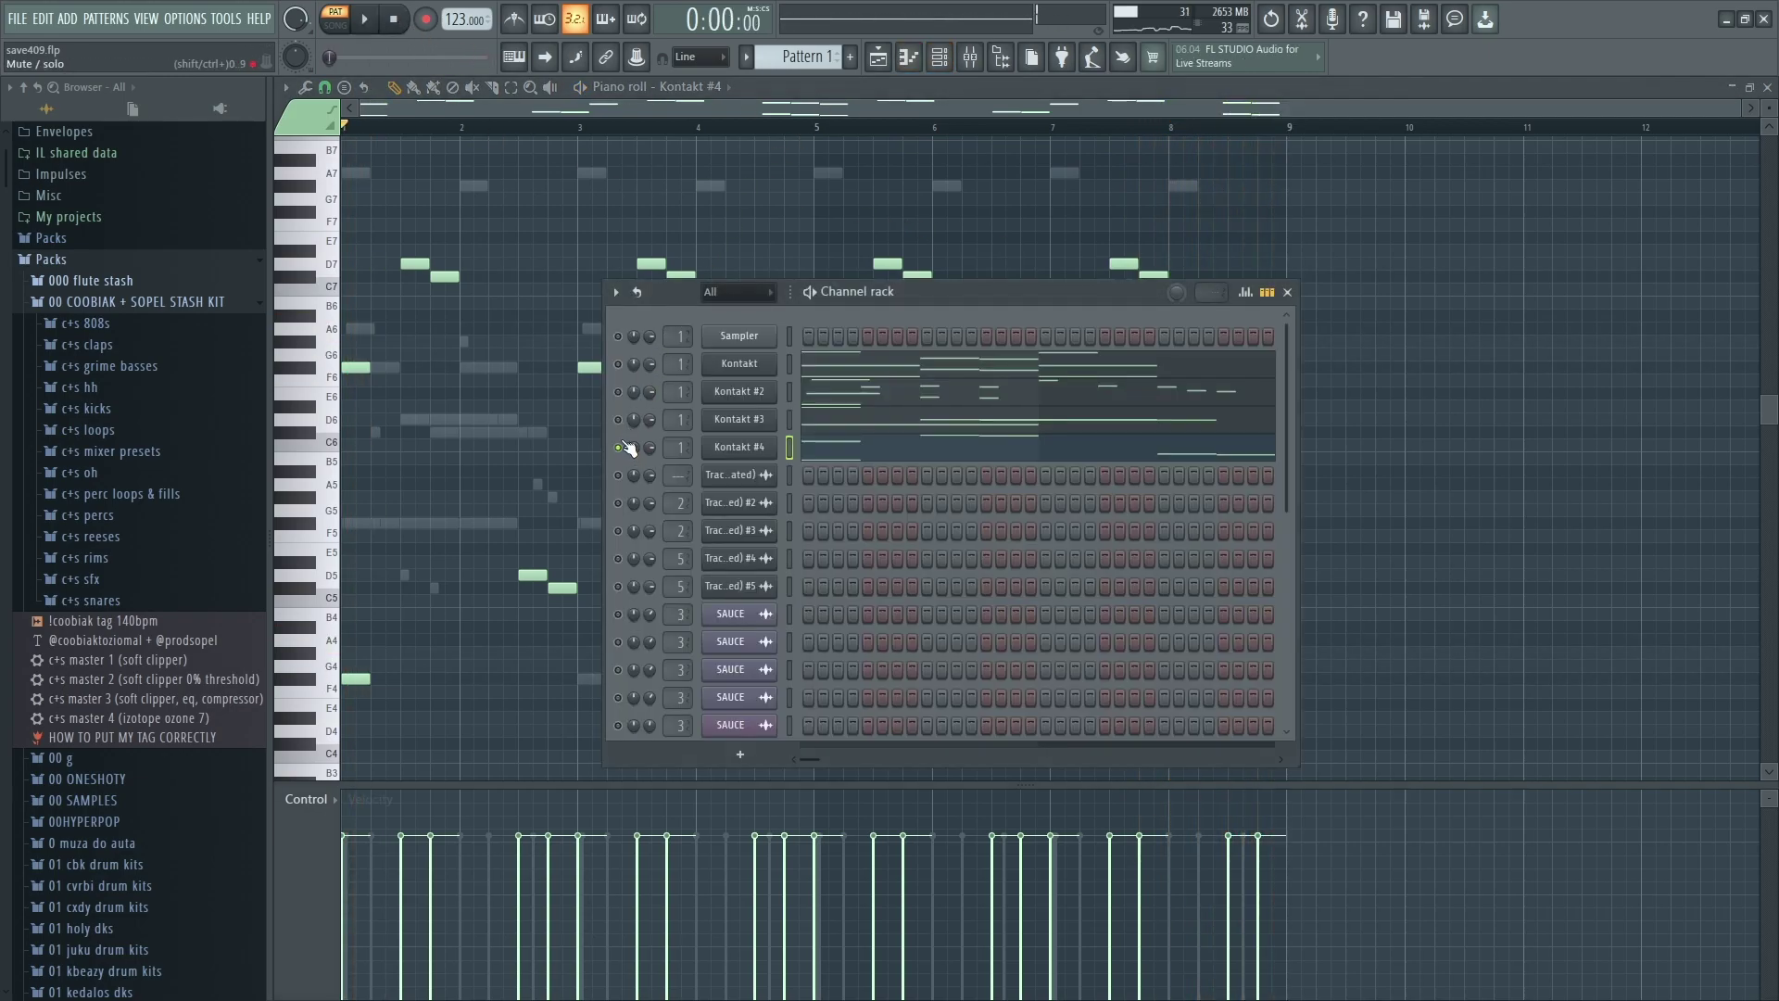
click(369, 21)
click(812, 360)
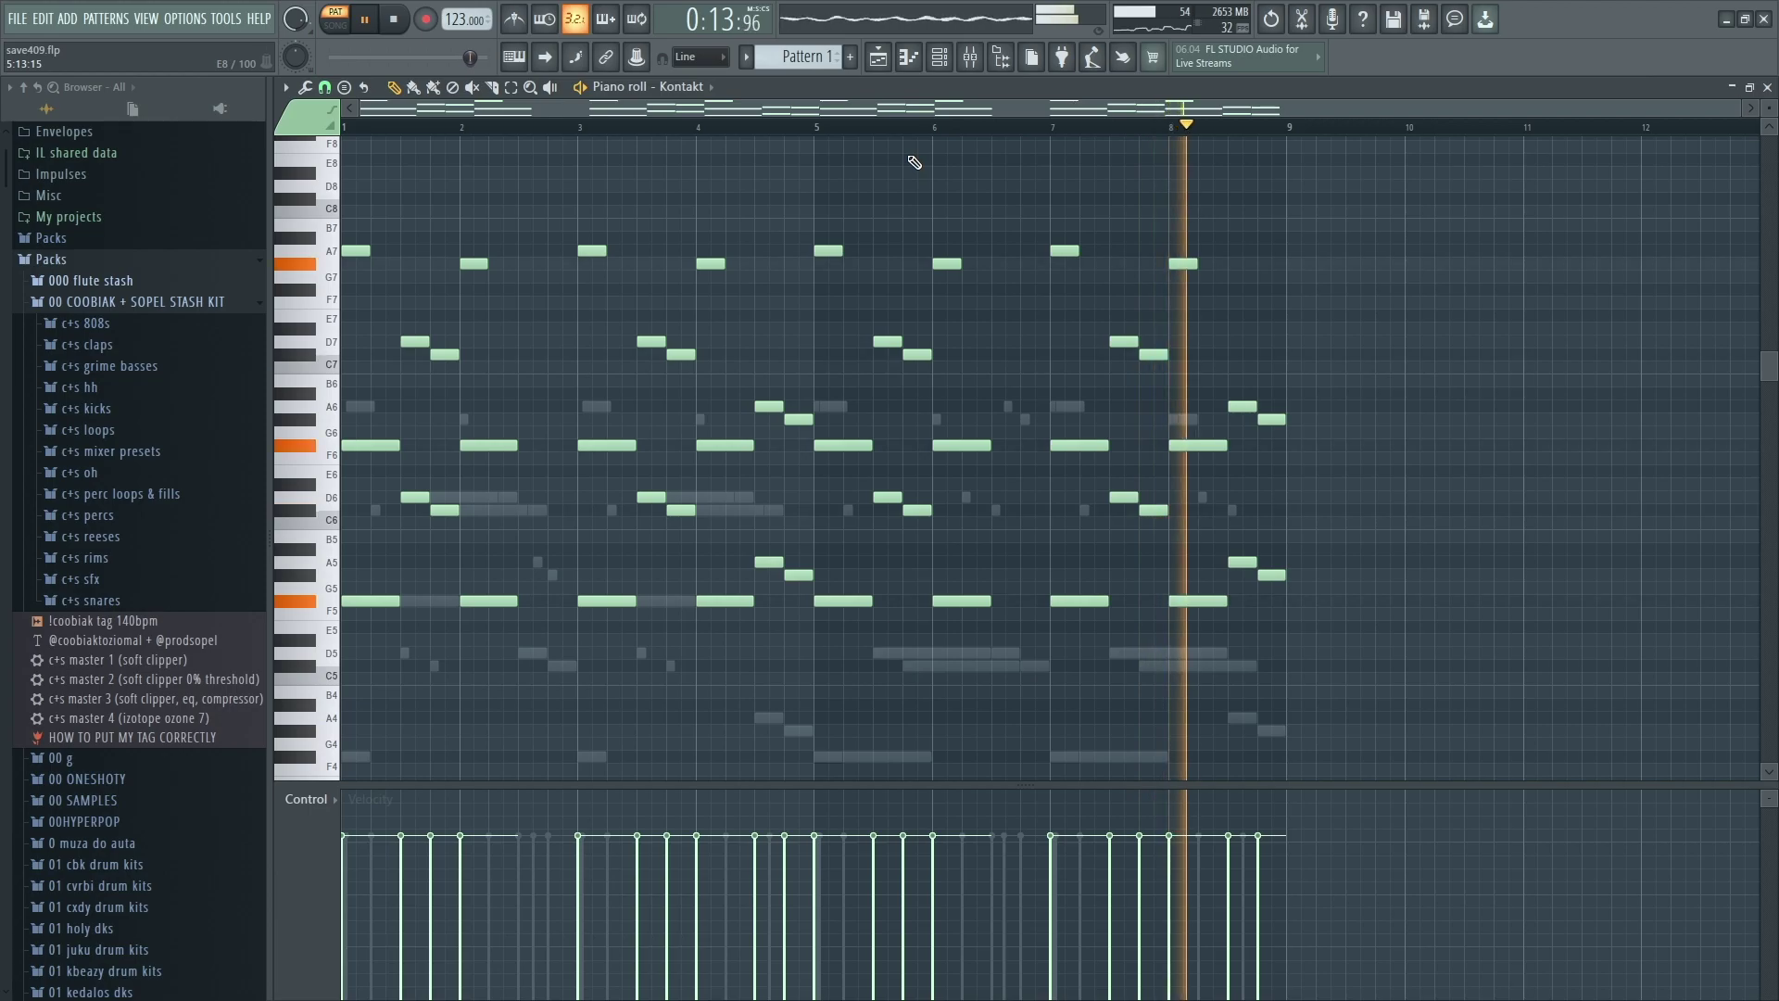
click(395, 20)
Place a copy of the Track 1 (consolidated) #3 clip at bar 41 of playlist Track 1 and play it.
click(880, 60)
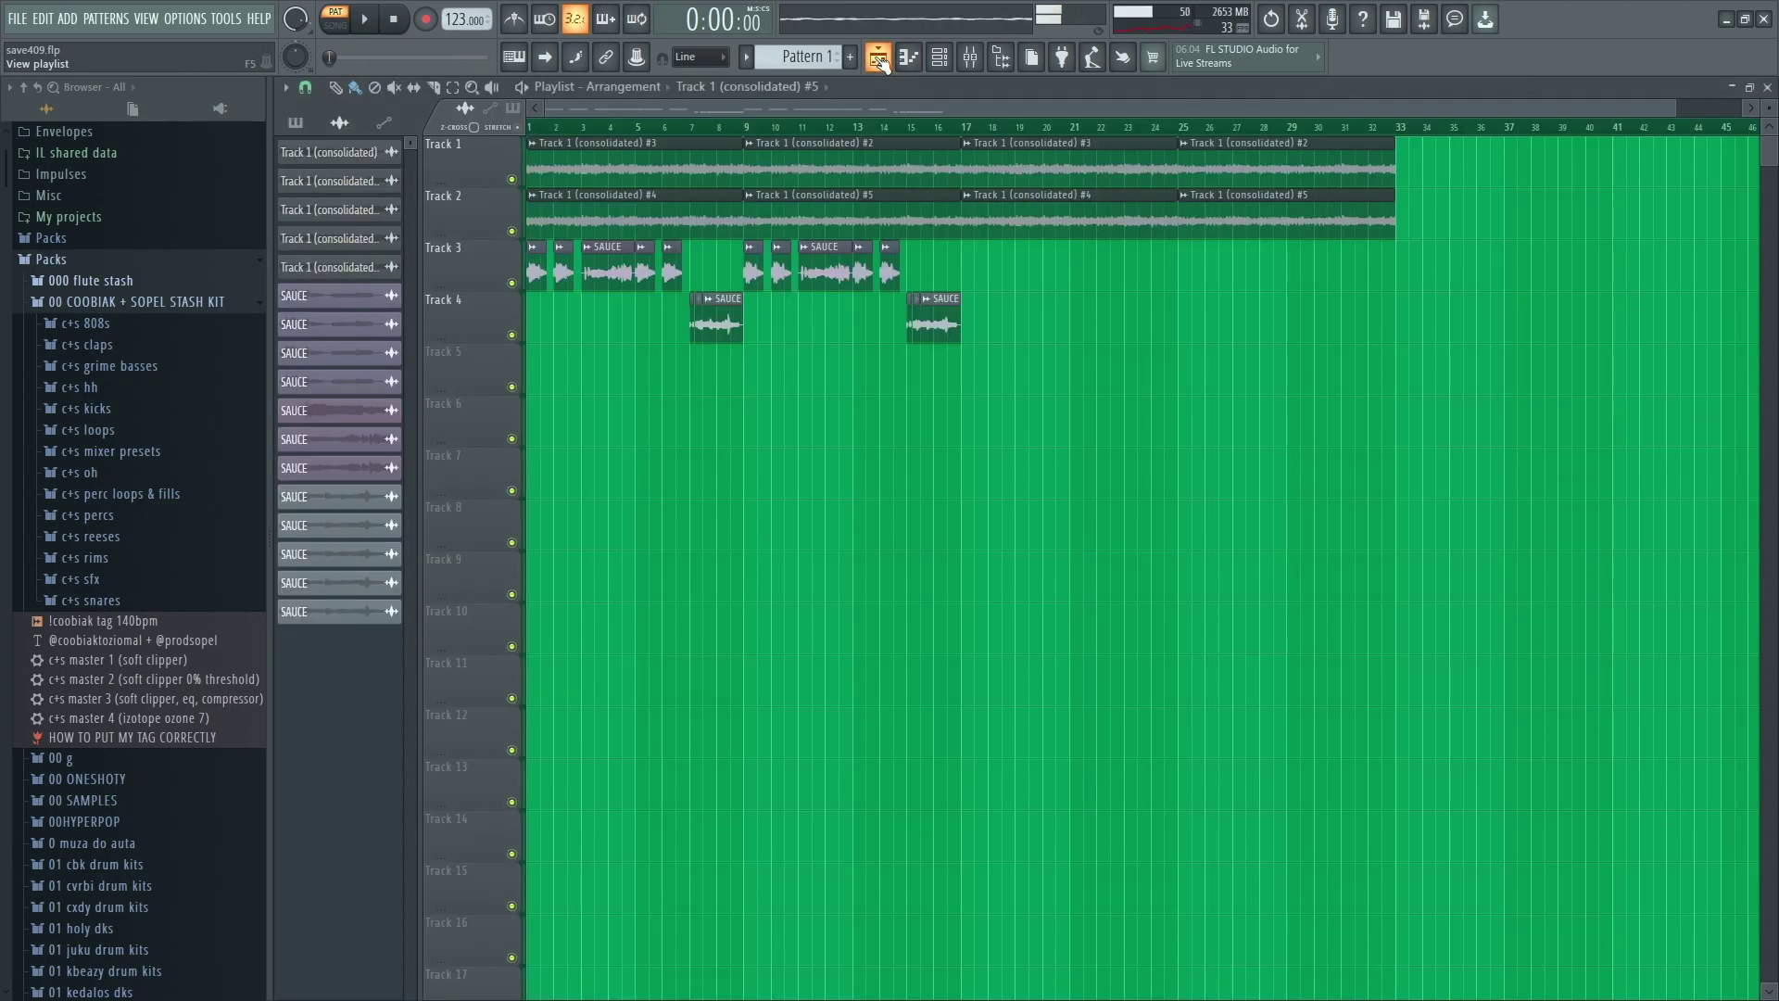
scroll(699, 131, down, 1)
click(633, 162)
click(1538, 163)
scroll(1520, 213, down, 1)
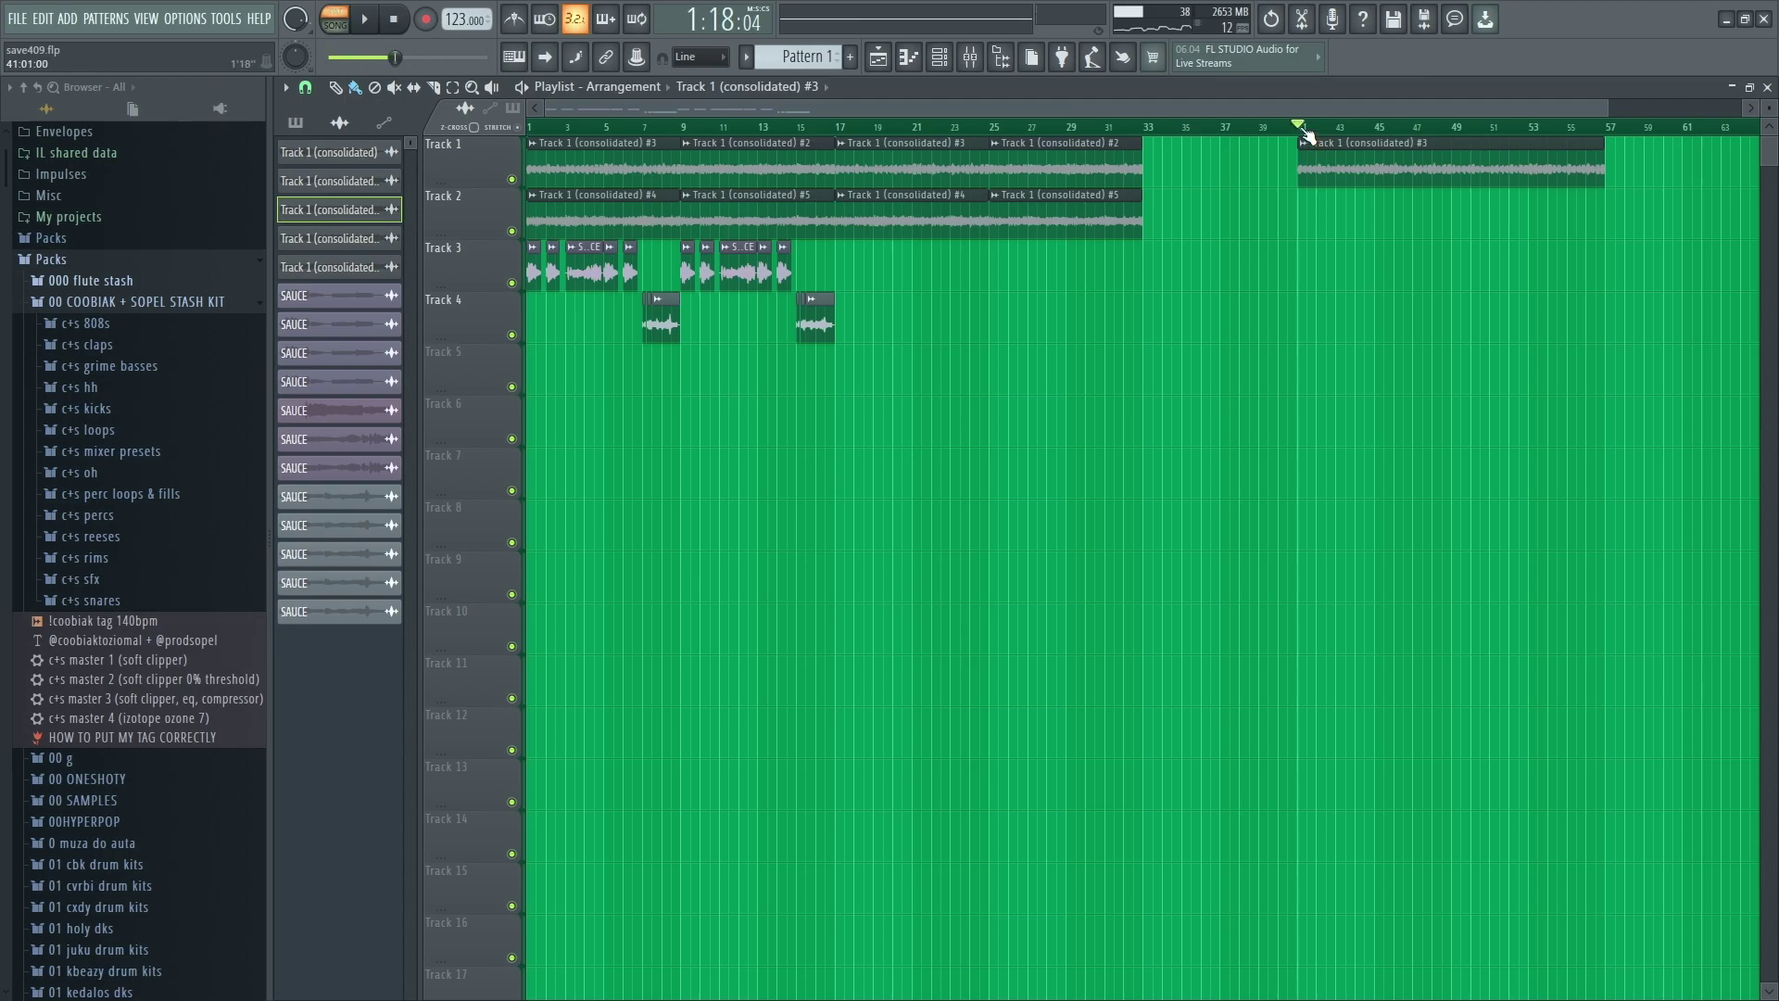
key(space)
Examine the time-stretching pitch setting of the copied Track 1 (consolidated) #3 clip.
scroll(1306, 134, up, 2)
double_click(1126, 161)
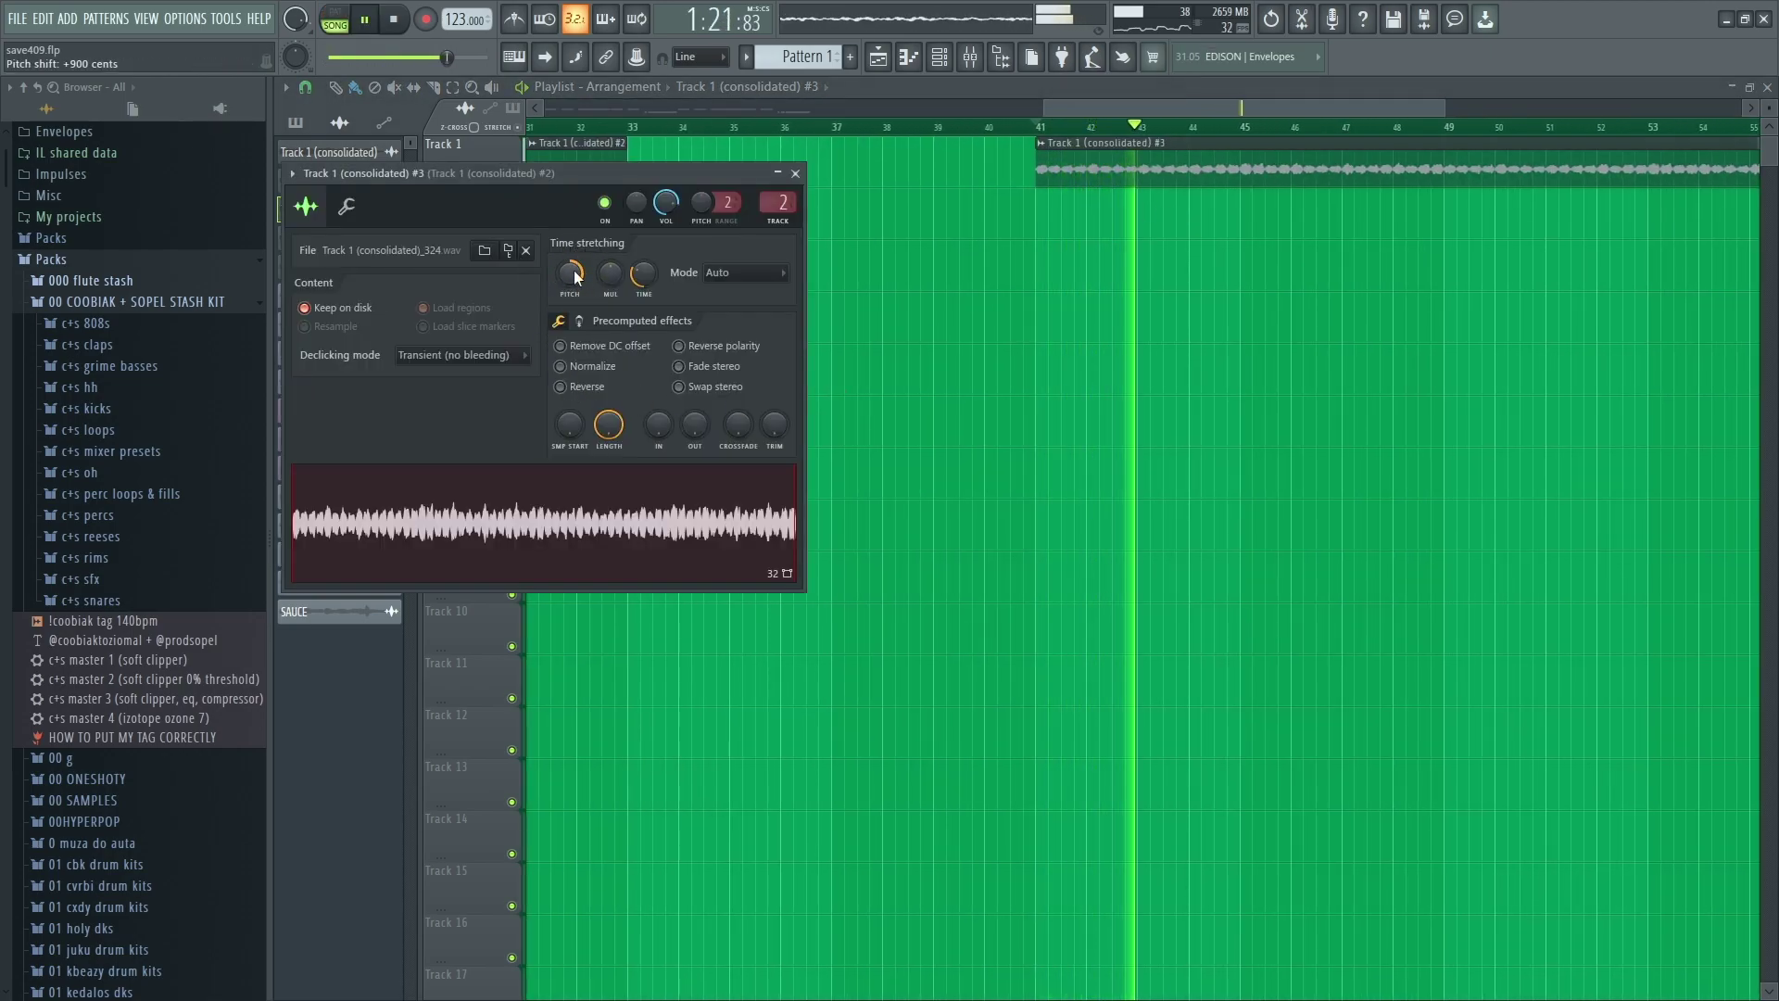
key(Escape)
Examine the Crystals and Fruity parametric EQ 2 settings on the Track 1 (consolidated) #2 mixer track.
click(970, 57)
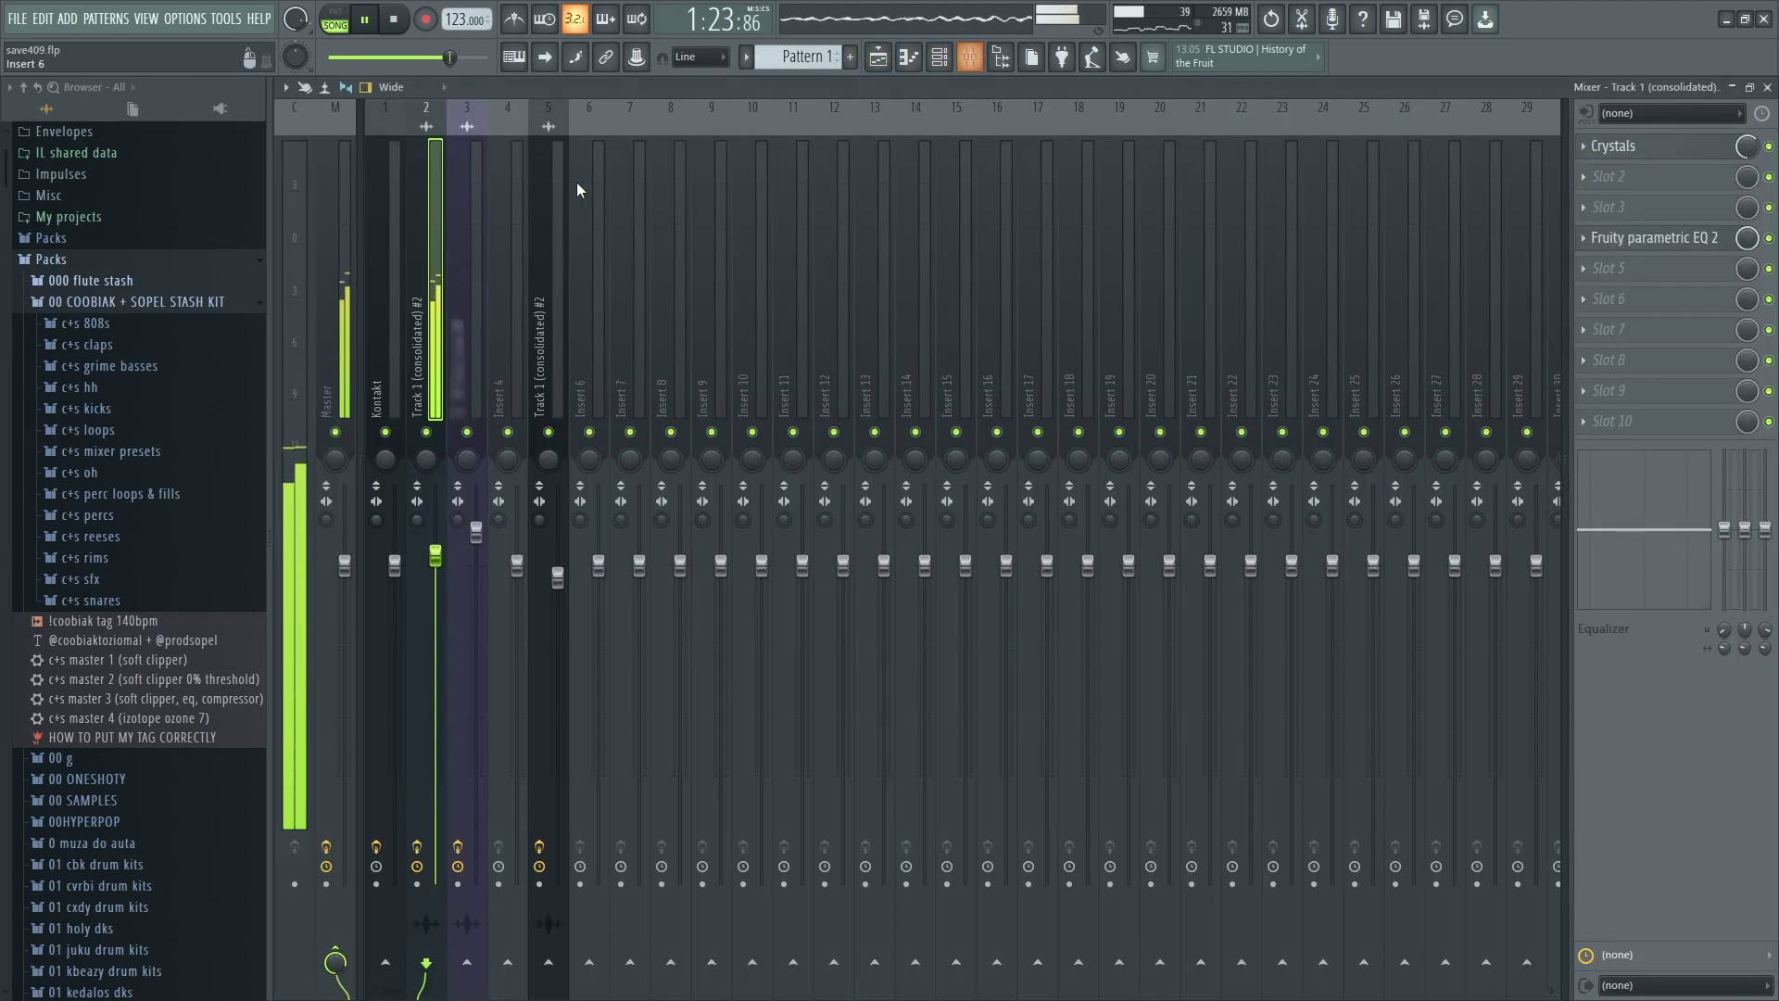
click(1664, 149)
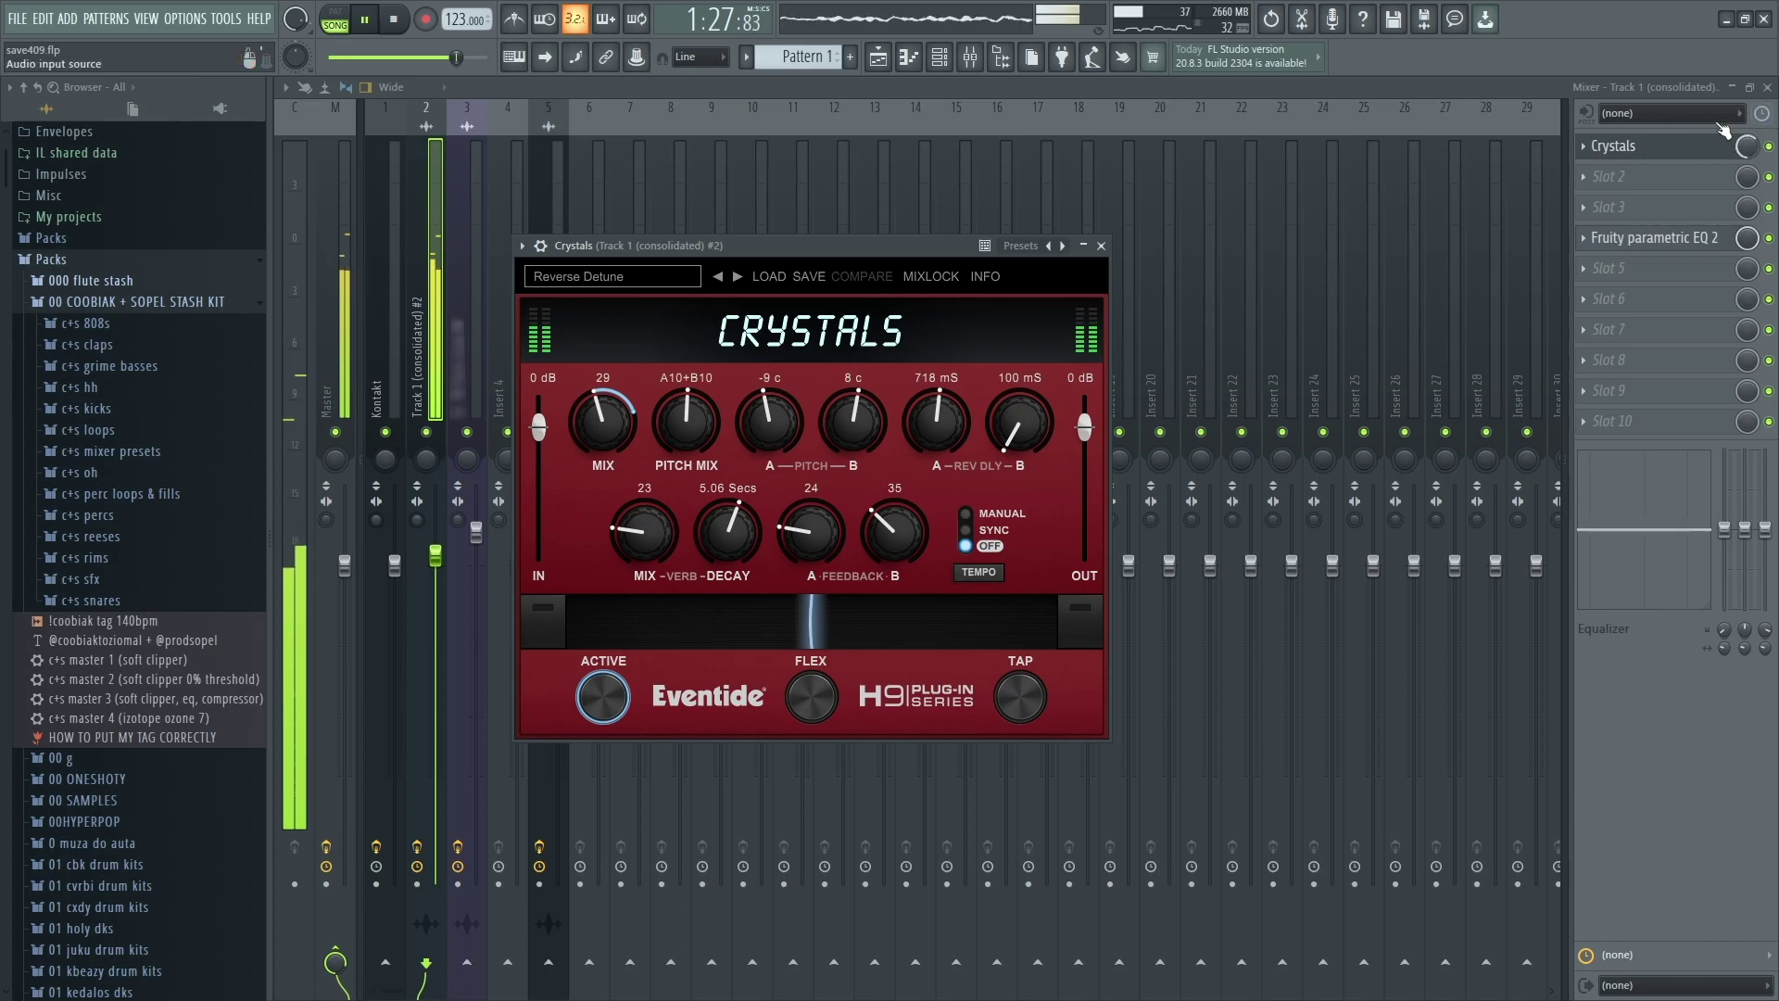
click(1689, 242)
double_click(955, 158)
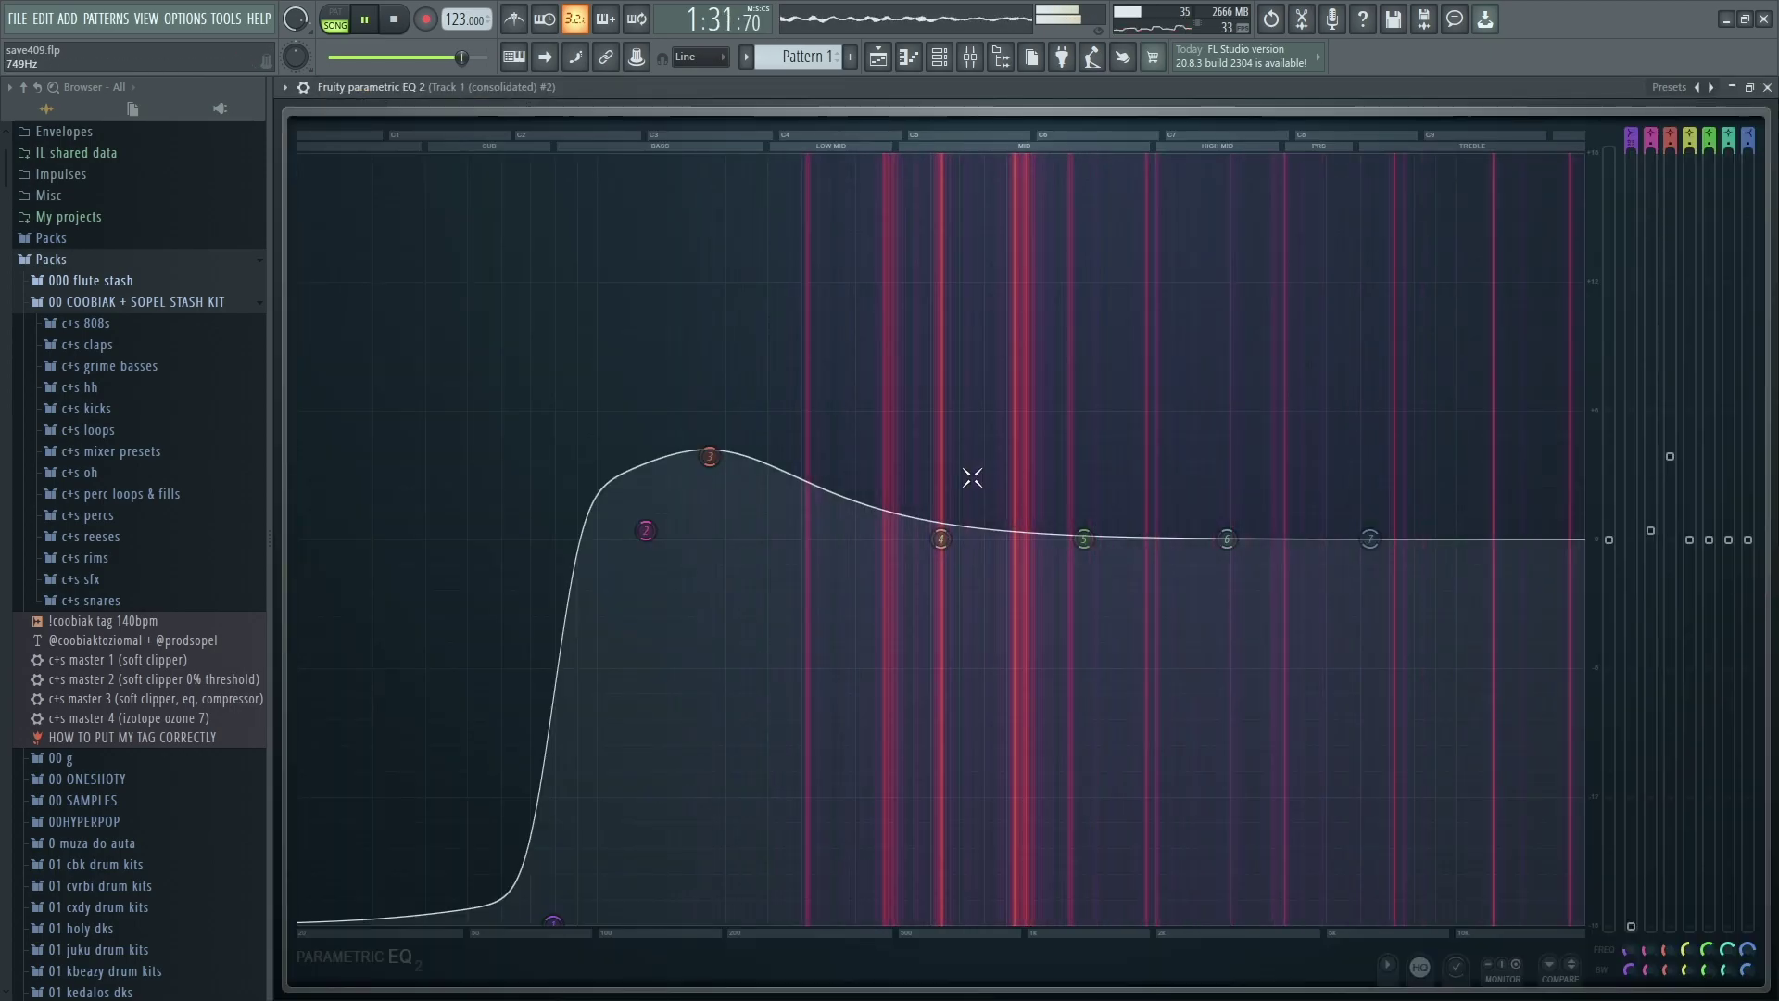
Play the Track 1 (consolidated) #3 clip copy at bar 41 in the playlist, and stop playback.
double_click(985, 88)
key(F5)
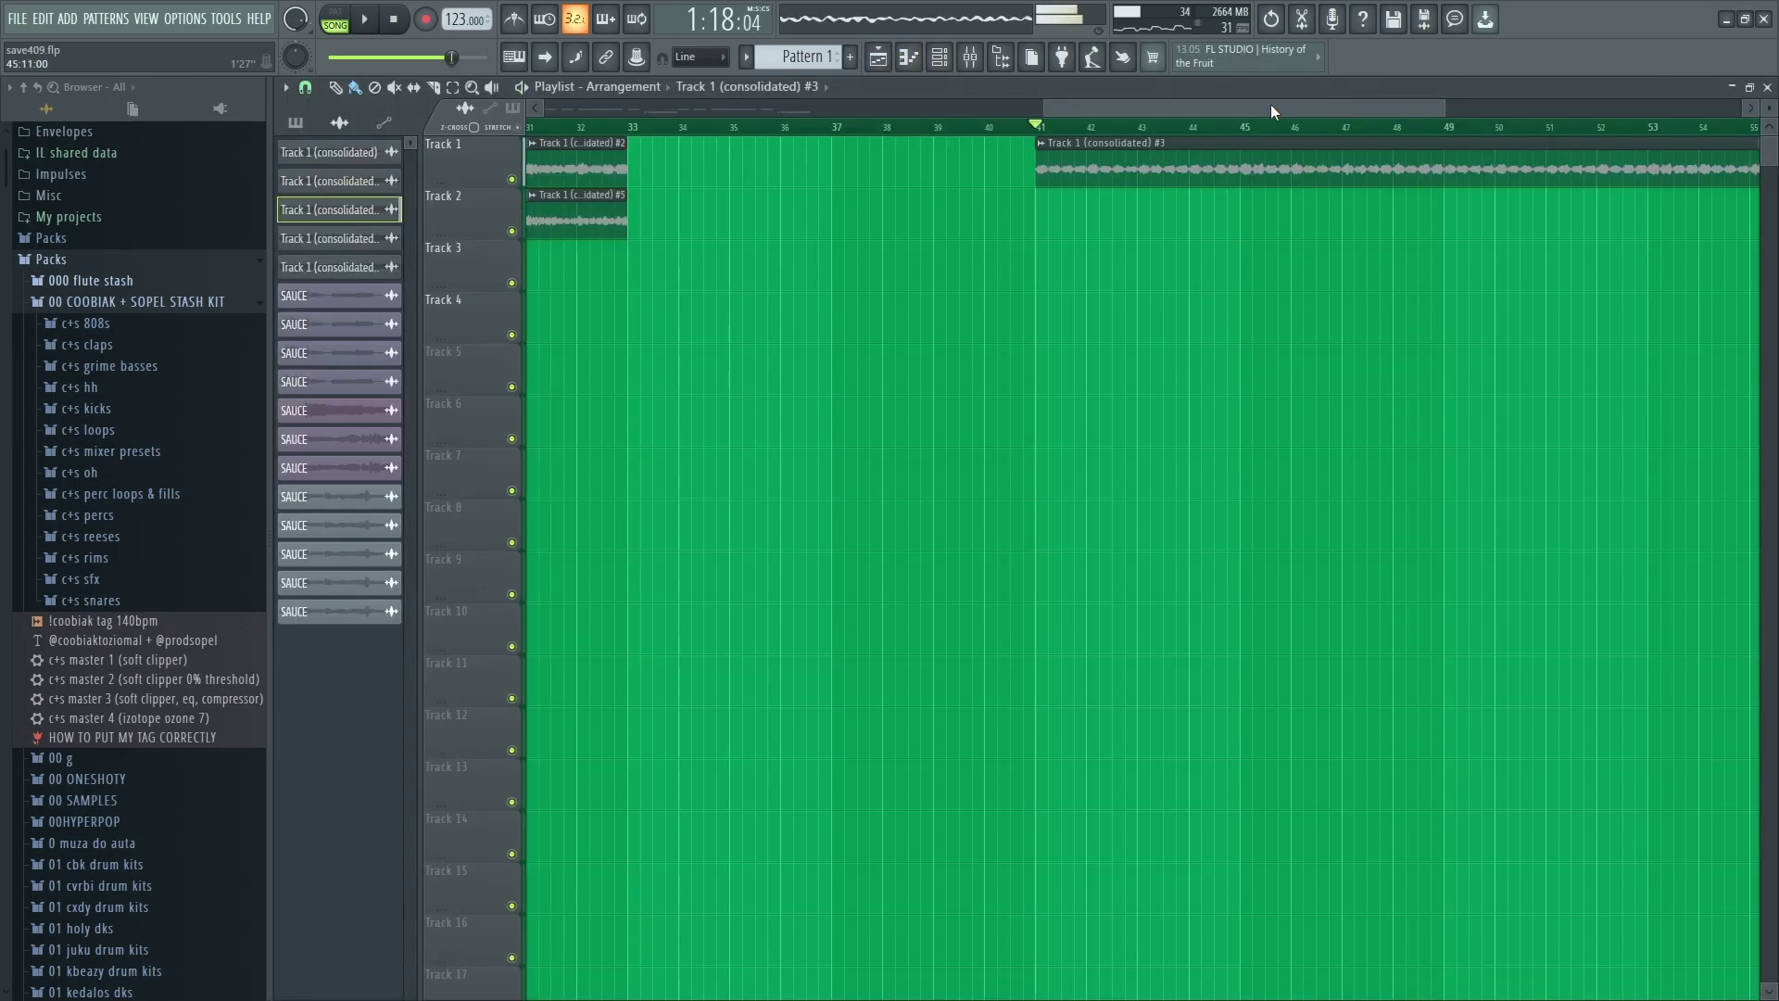
scroll(1271, 109, down, 2)
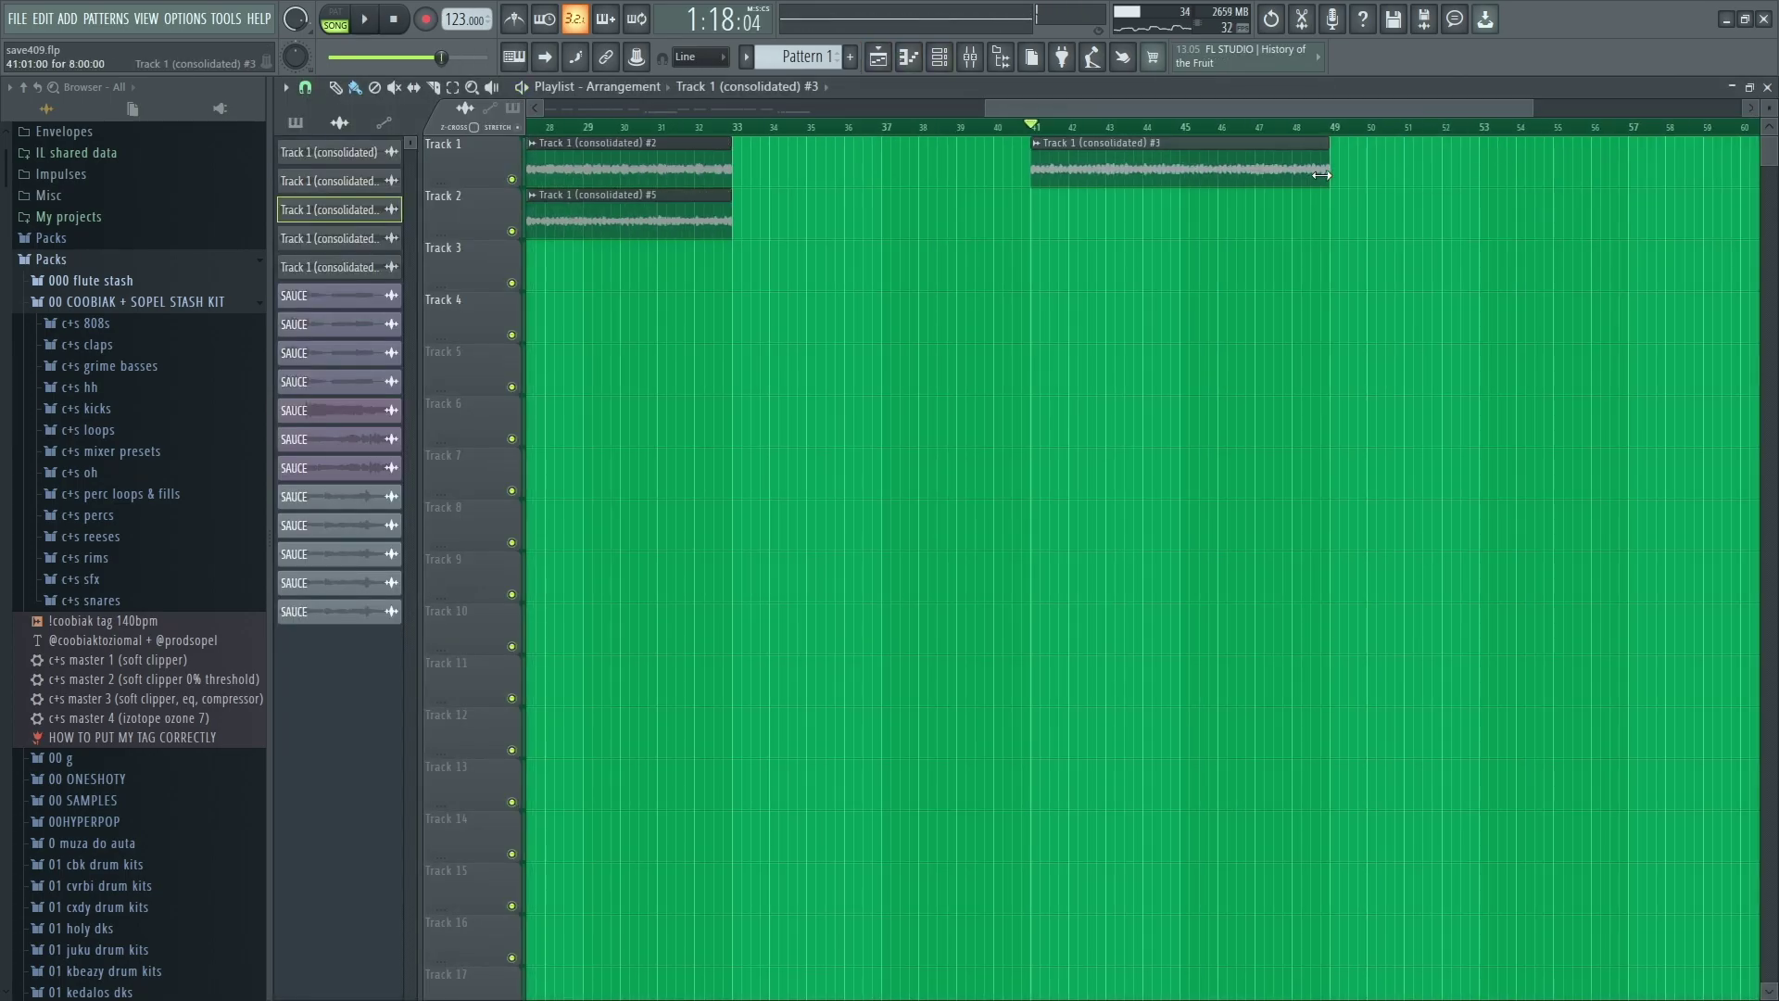
scroll(1137, 130, up, 3)
key(space)
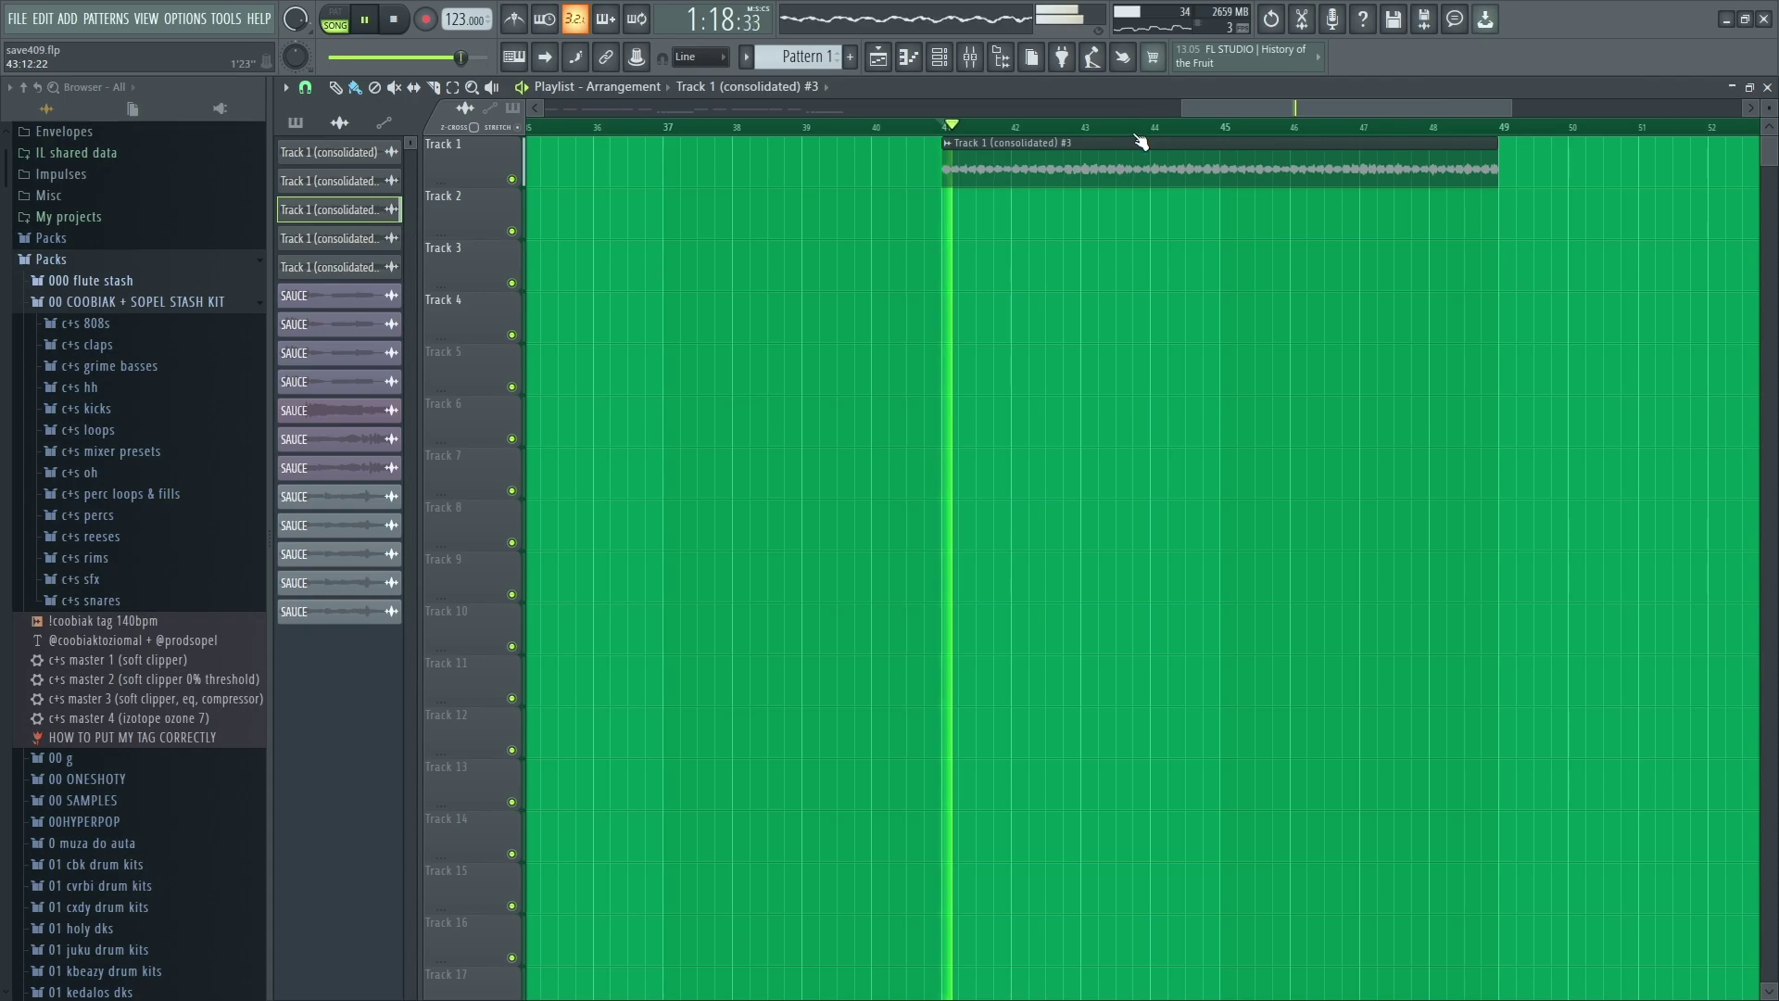
scroll(1030, 148, up, 3)
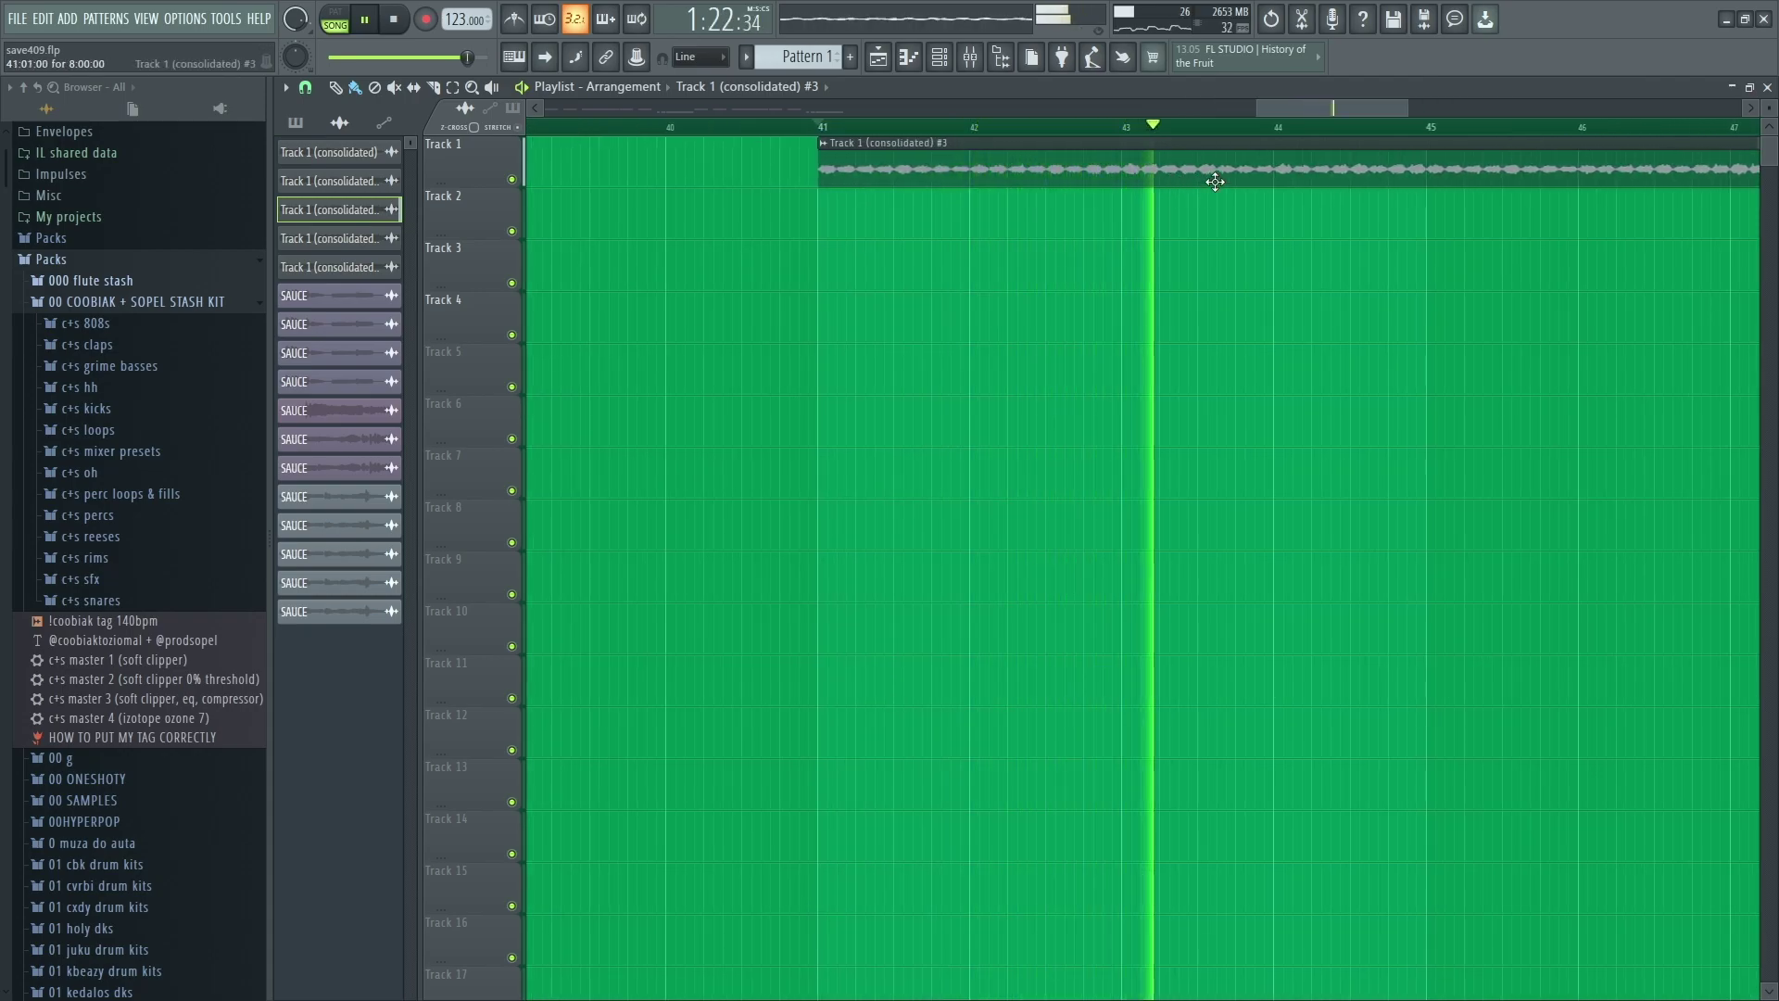
scroll(1344, 130, down, 3)
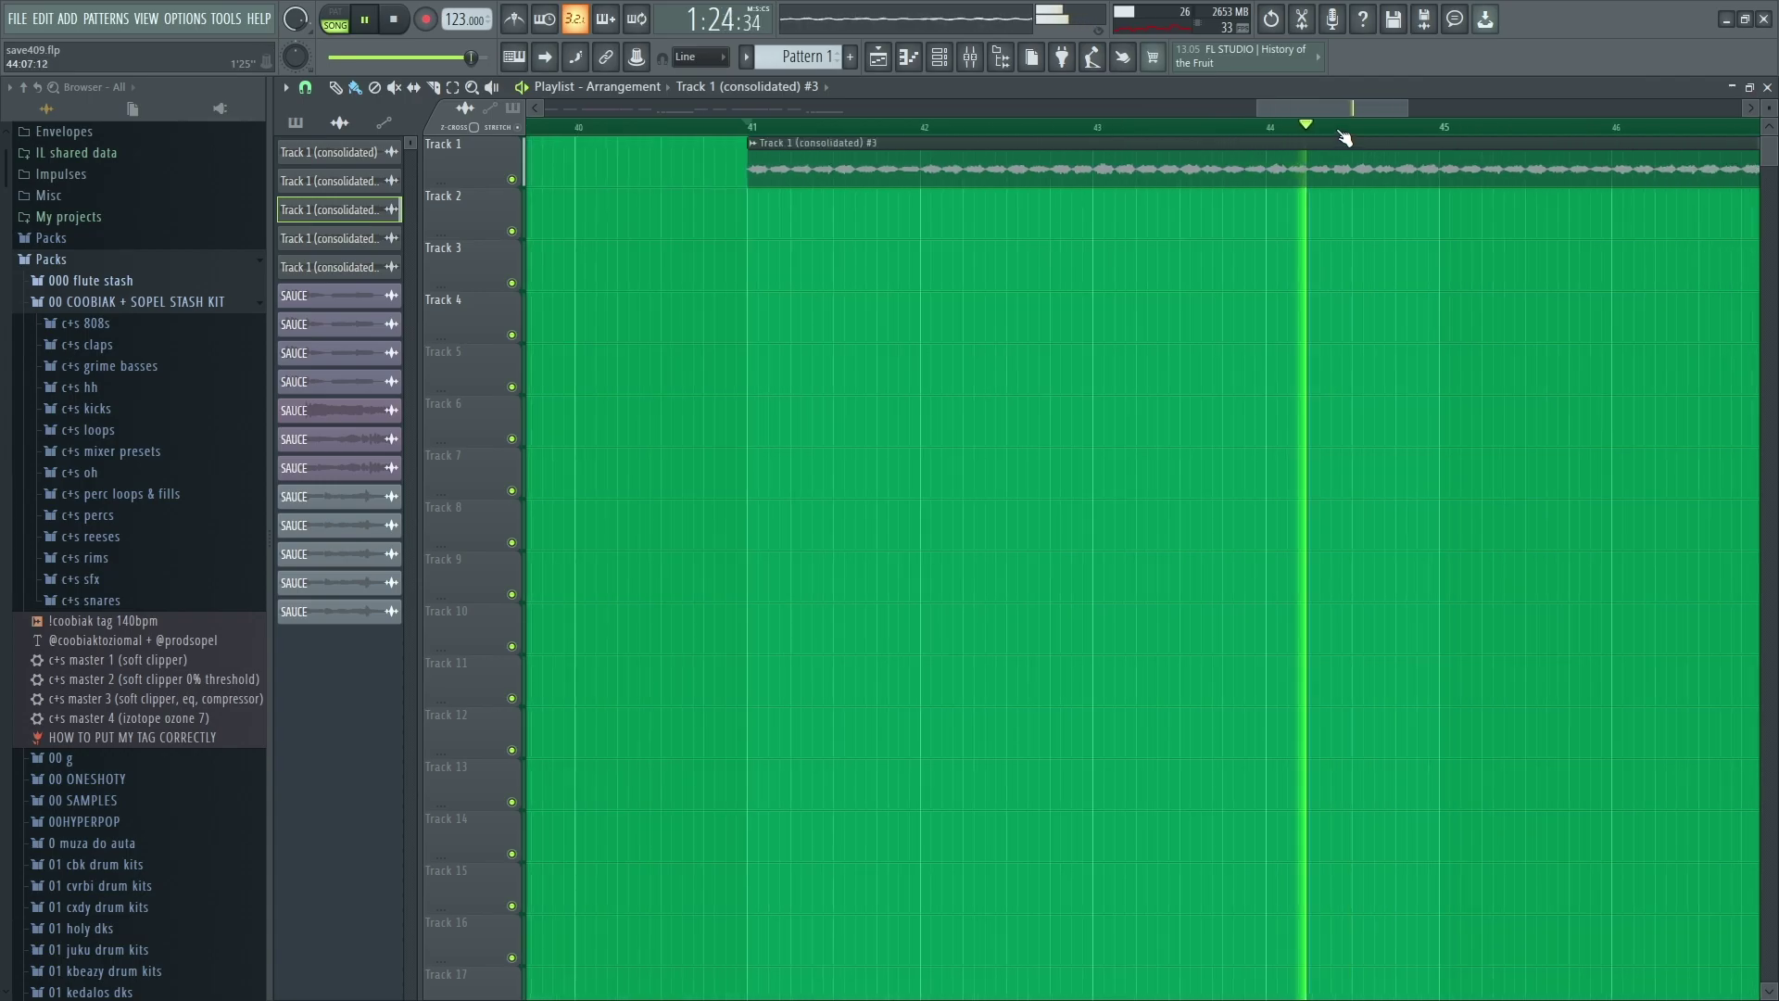
scroll(1363, 128, down, 4)
key(space)
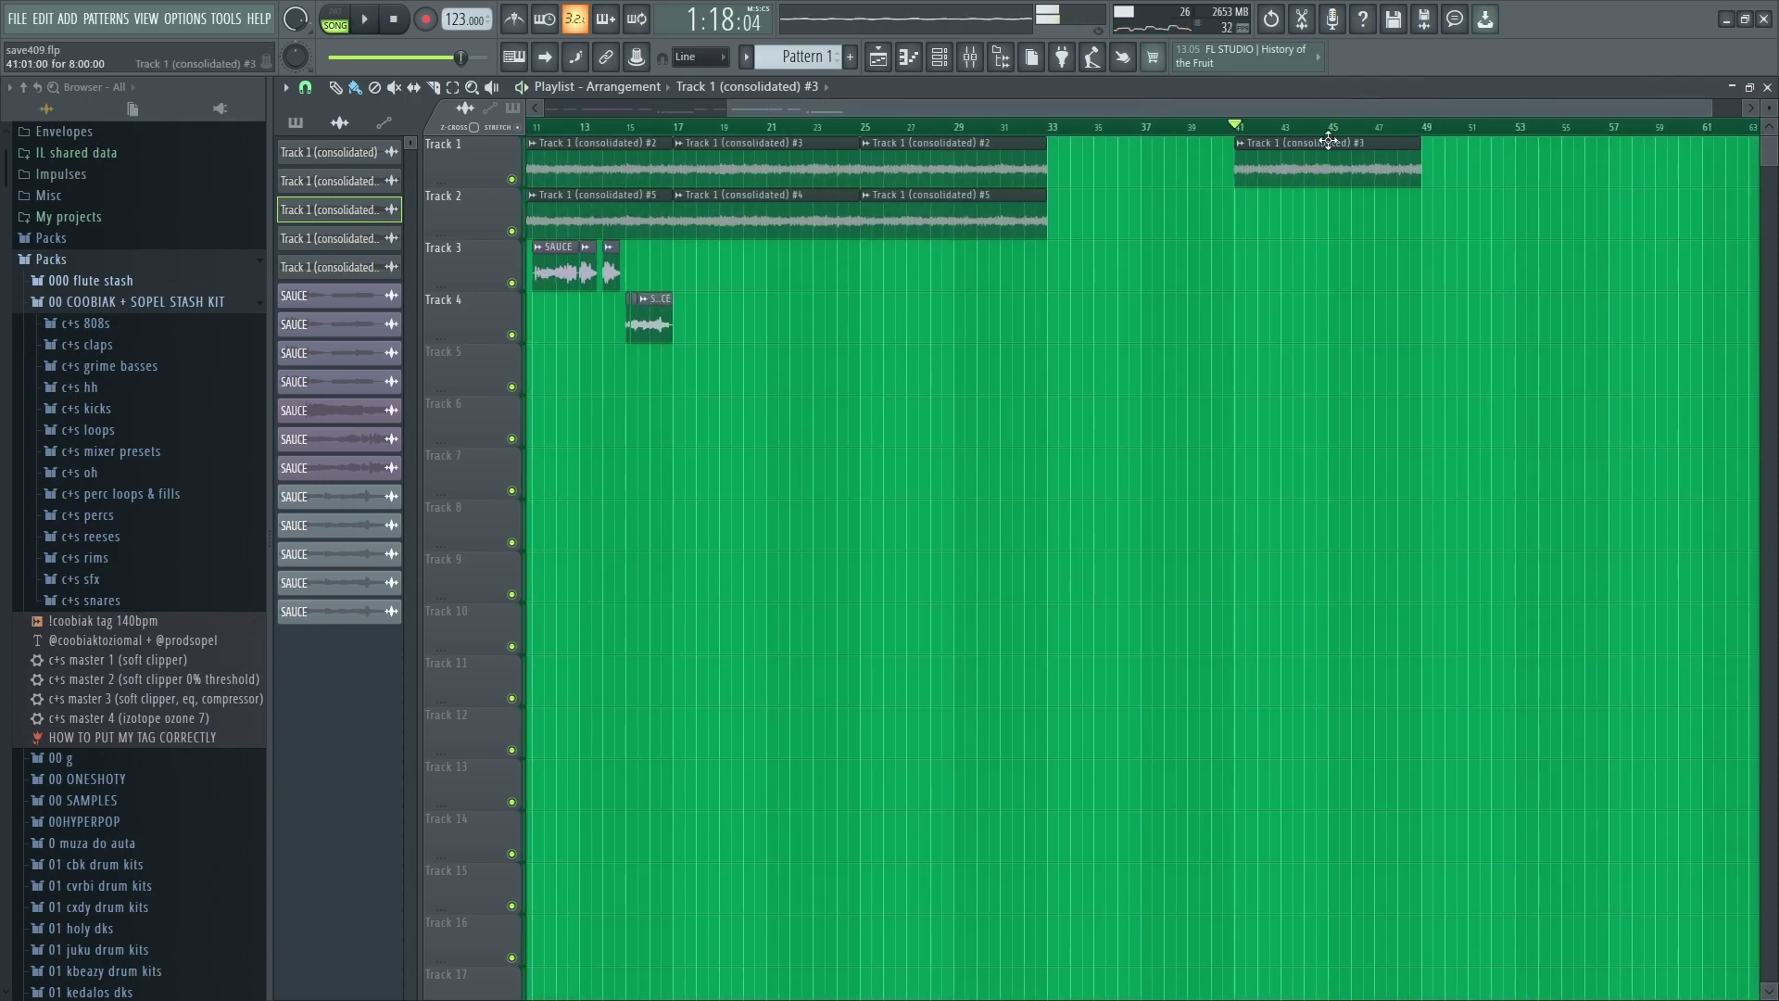
Remove the clip copy at bar 41, and solo playlist Track 2 for playback from the start.
scroll(1307, 135, up, 2)
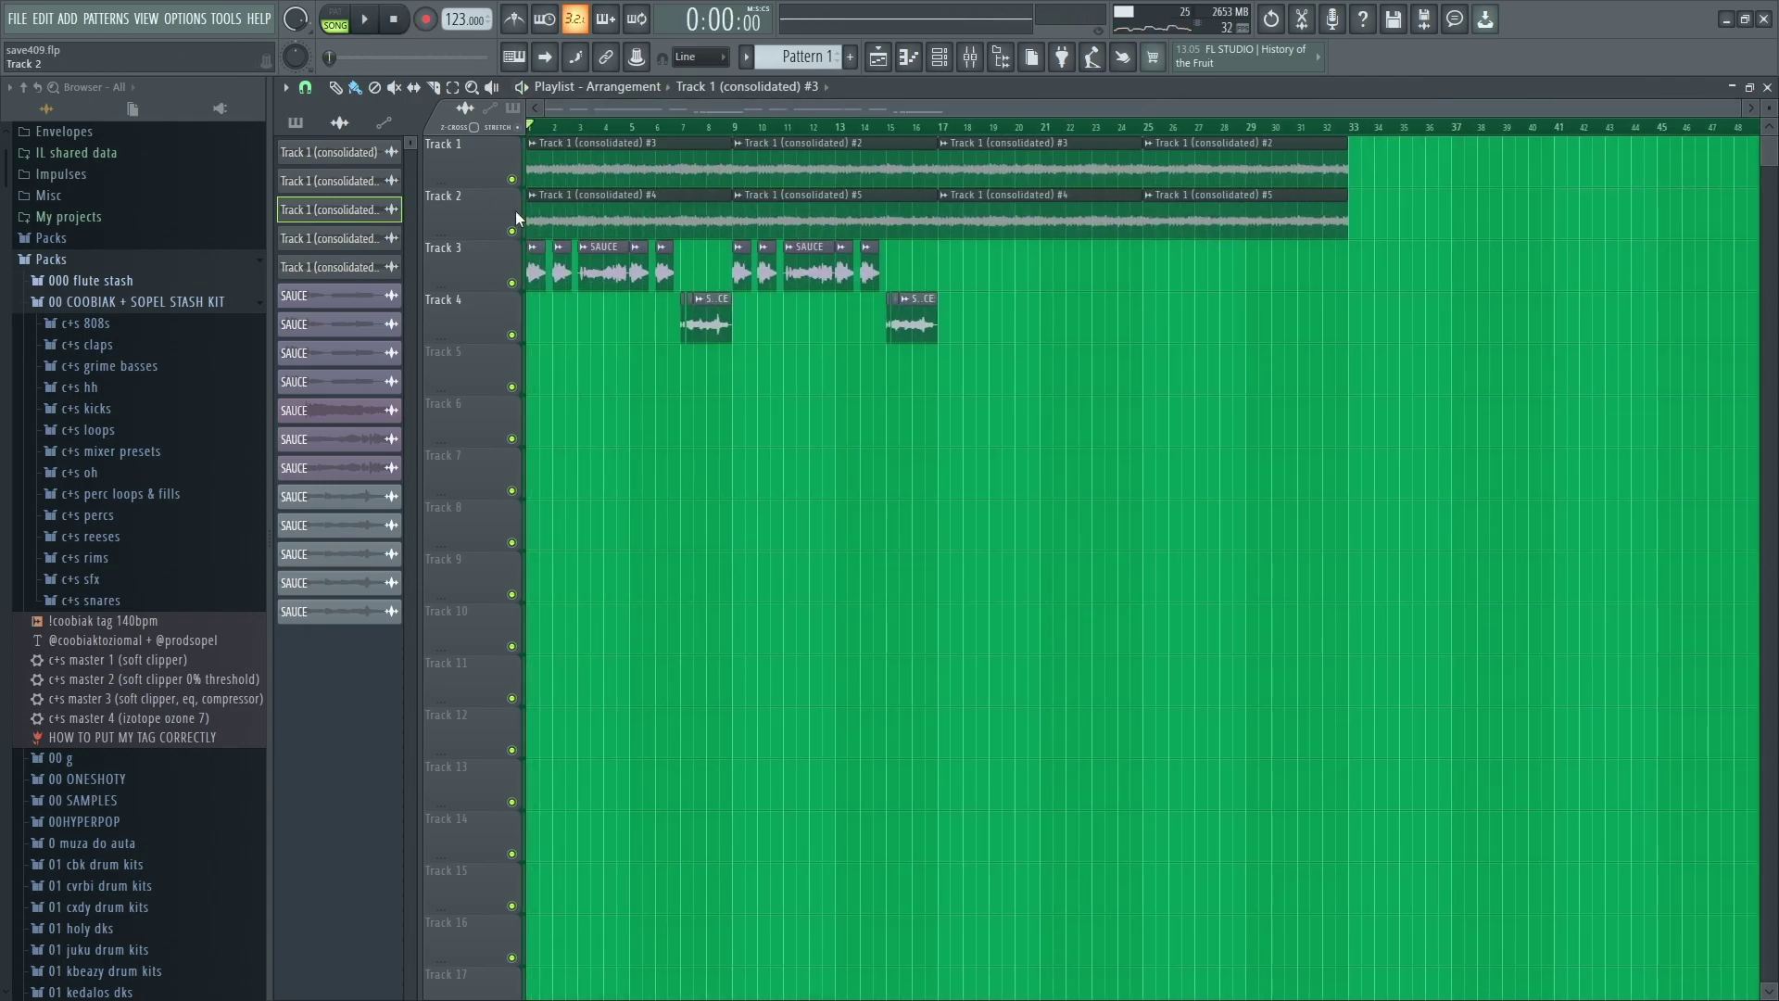
right_click(512, 231)
scroll(563, 128, up, 3)
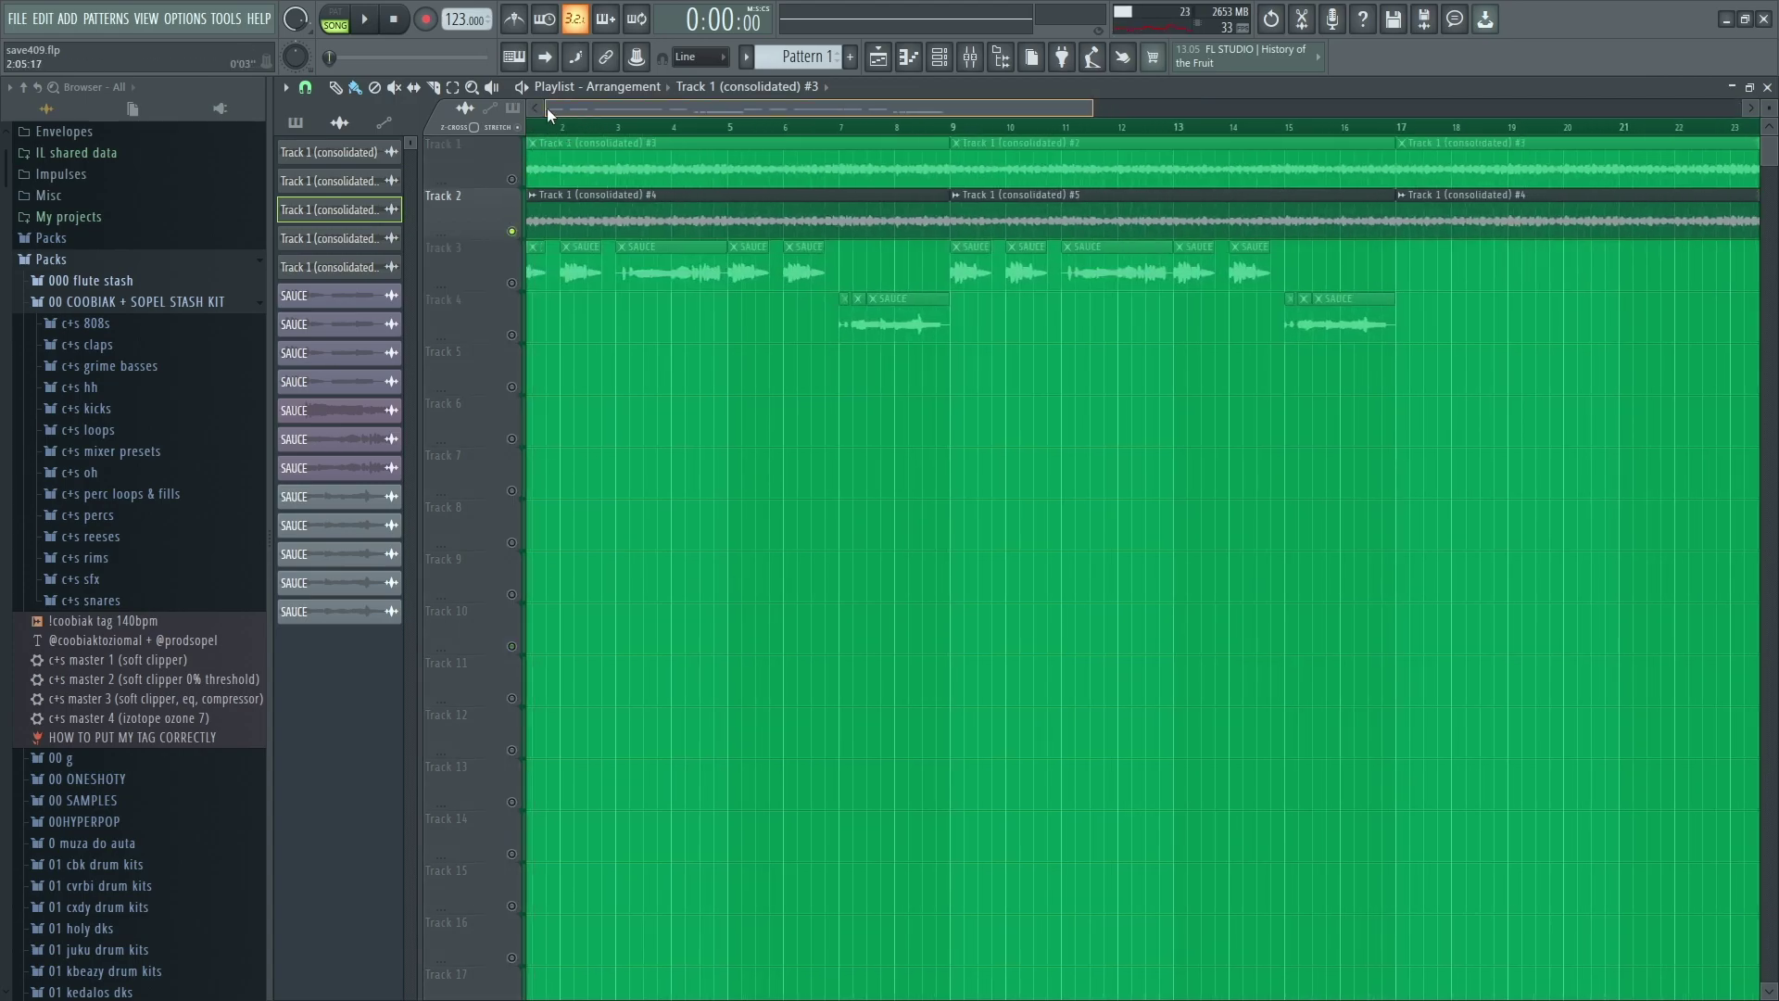
key(space)
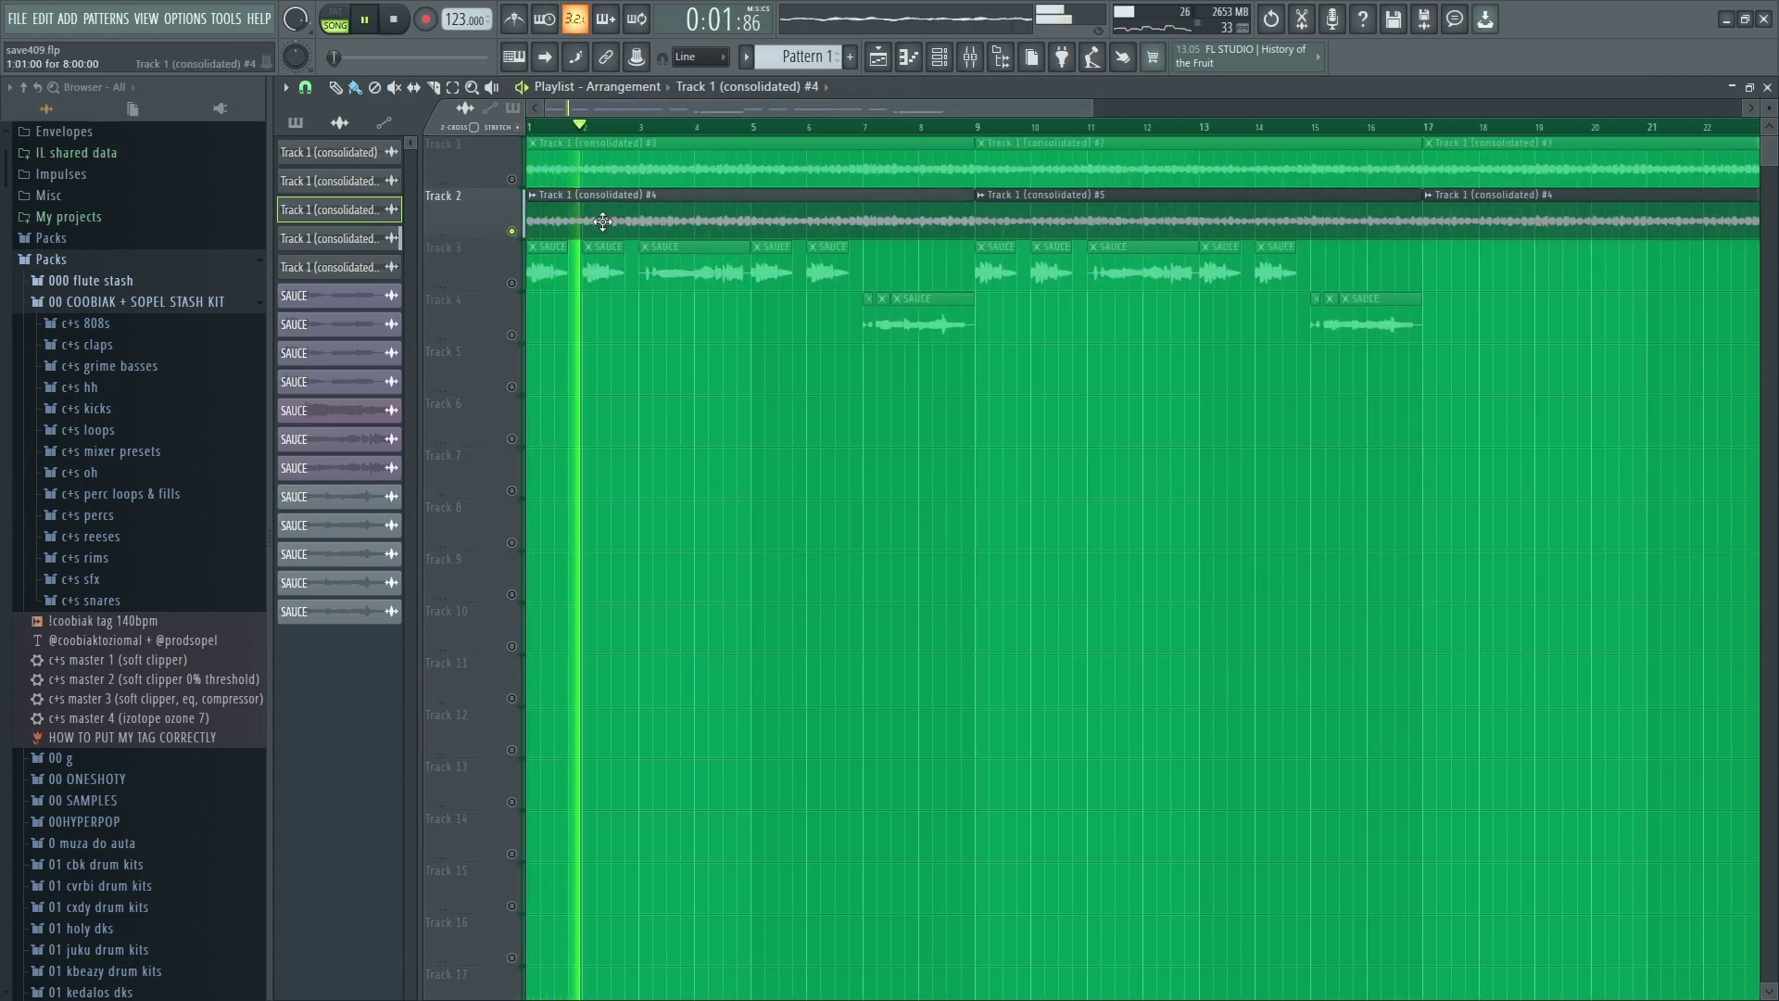
Examine the Crystals, ShaperBox 2 pan and time curves, and Fruity parametric EQ 2 settings on mixer track 5 during playback.
double_click(601, 223)
click(795, 173)
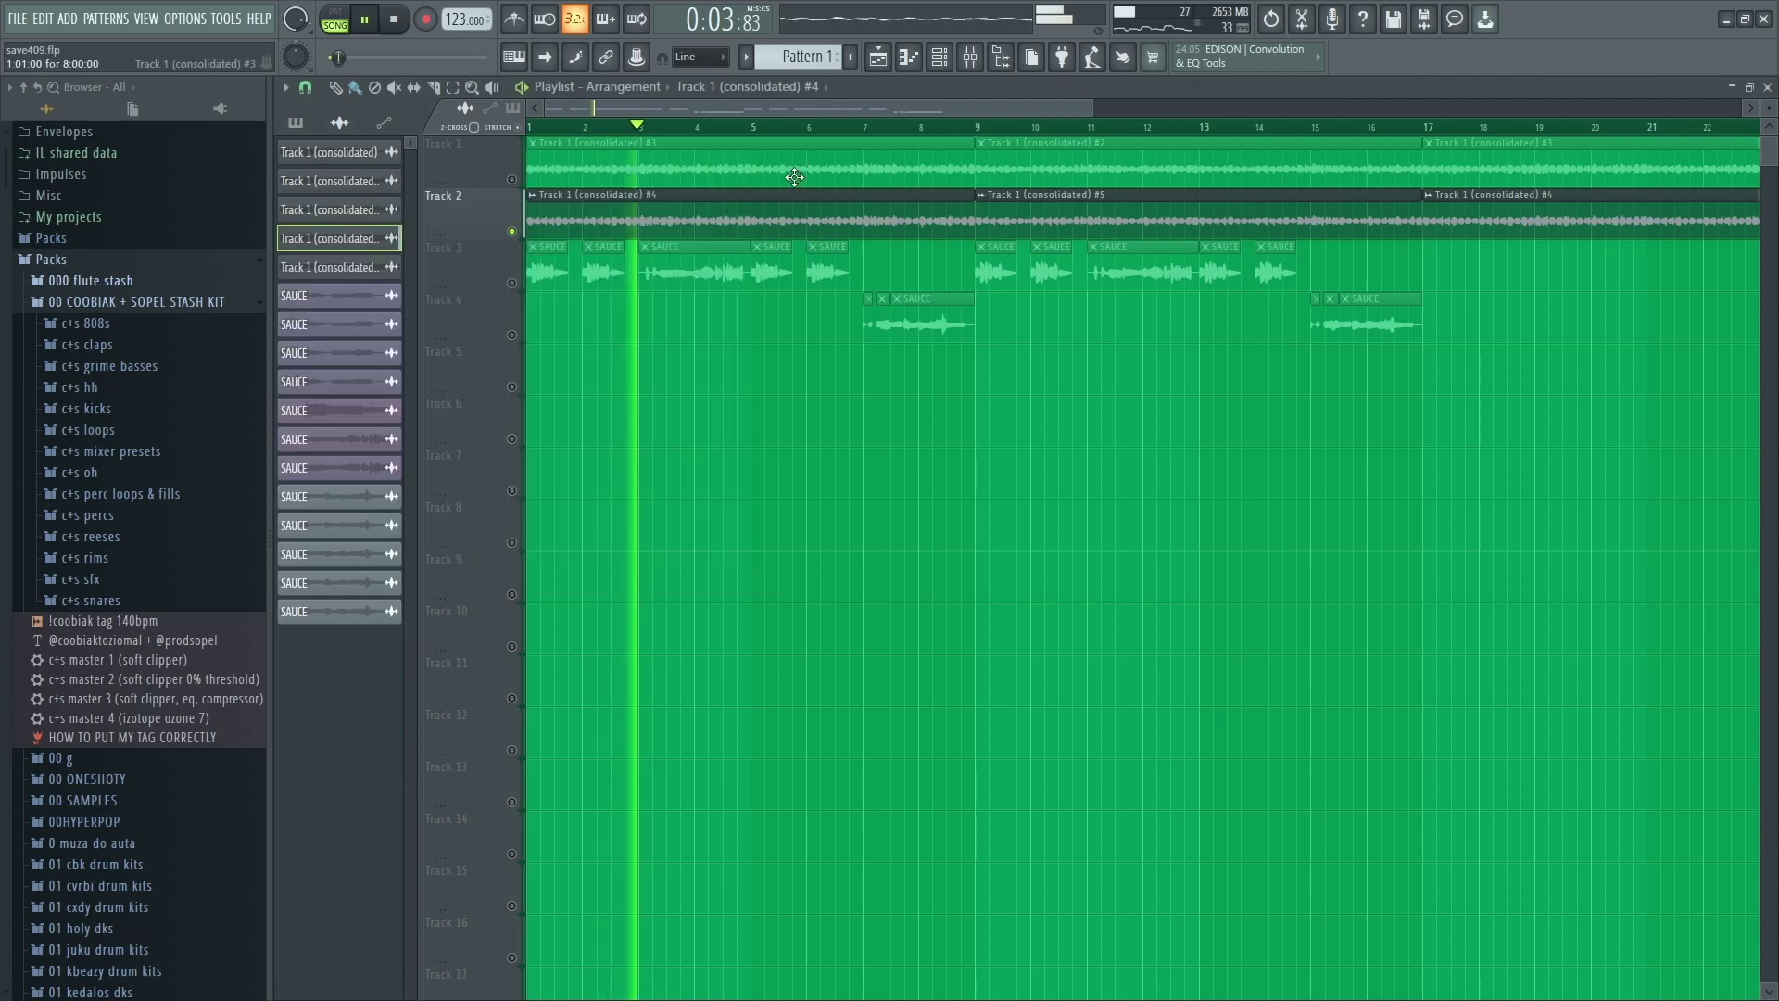
key(F9)
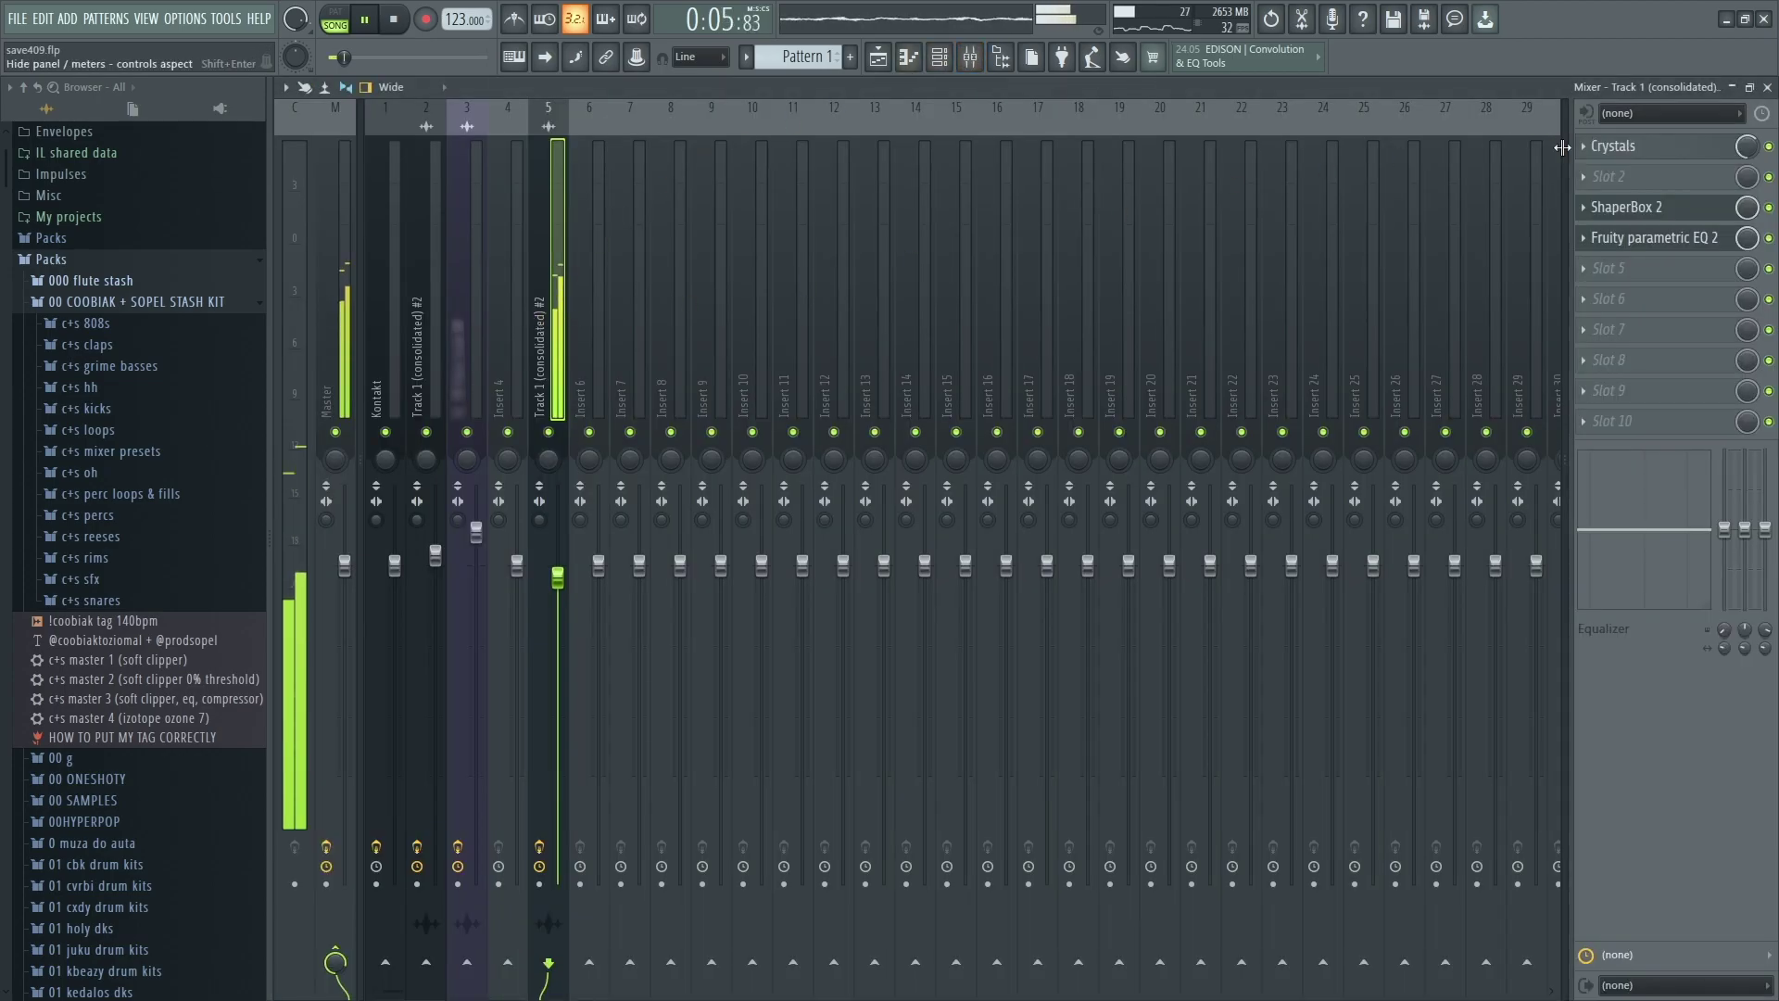
click(1633, 149)
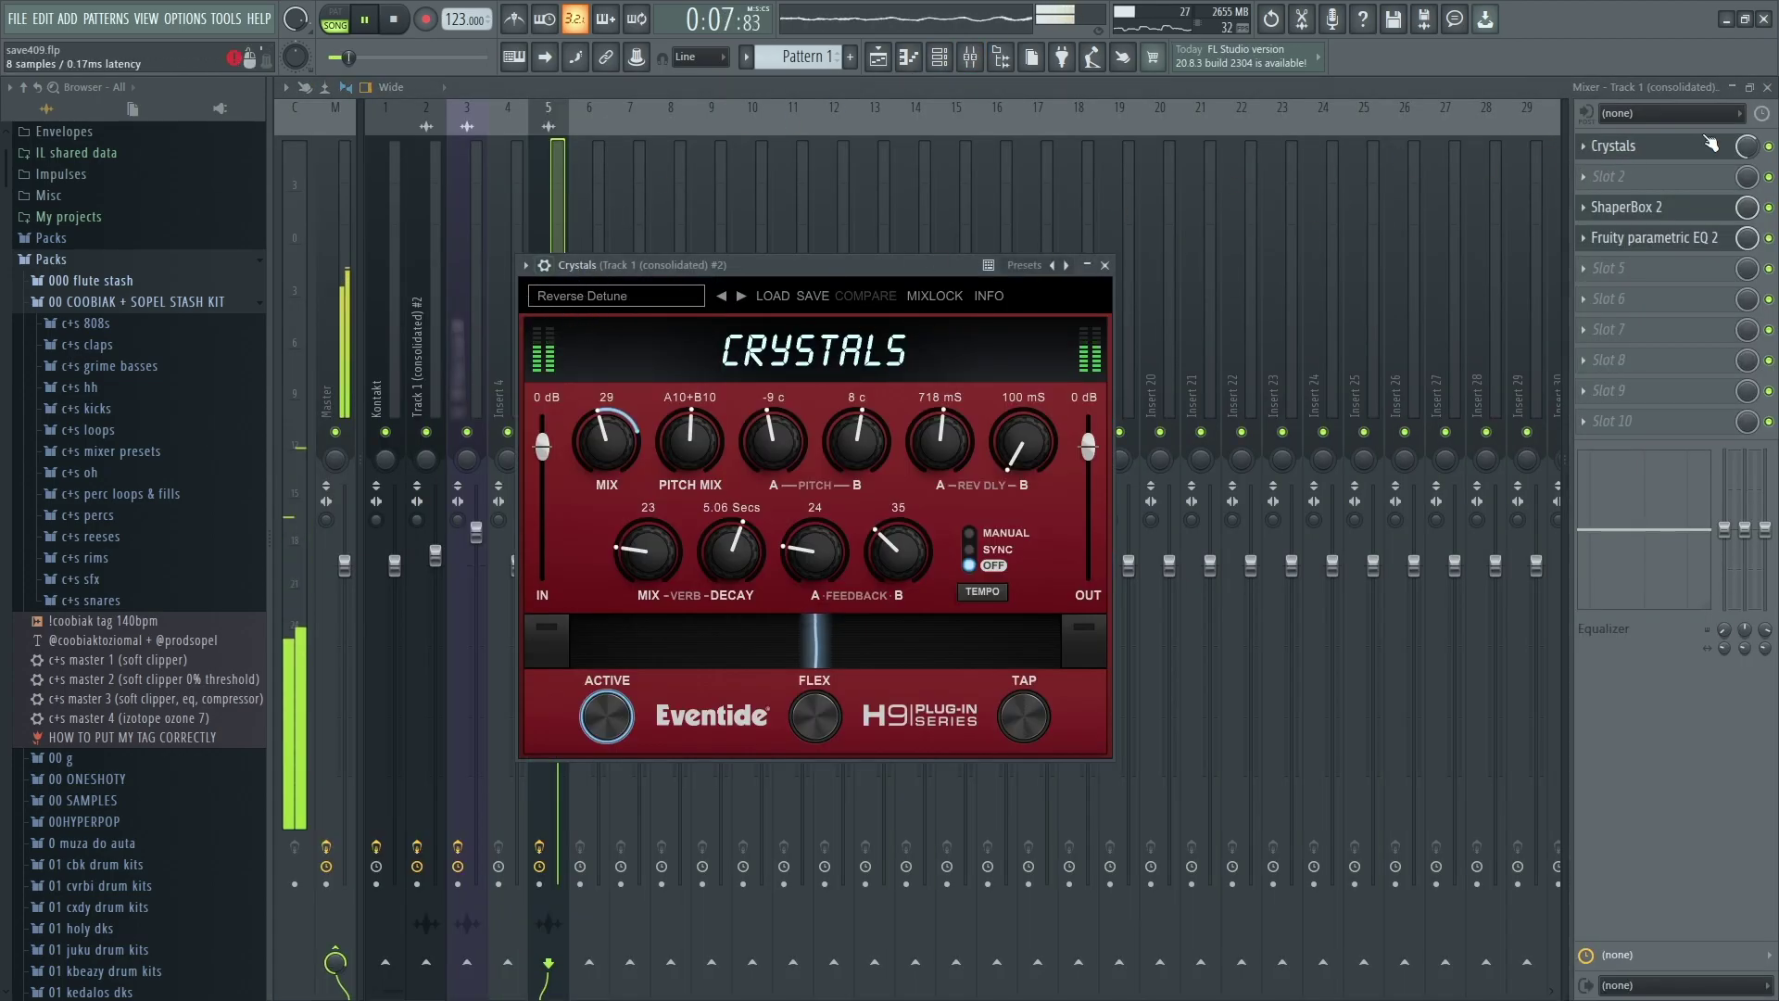
click(1659, 207)
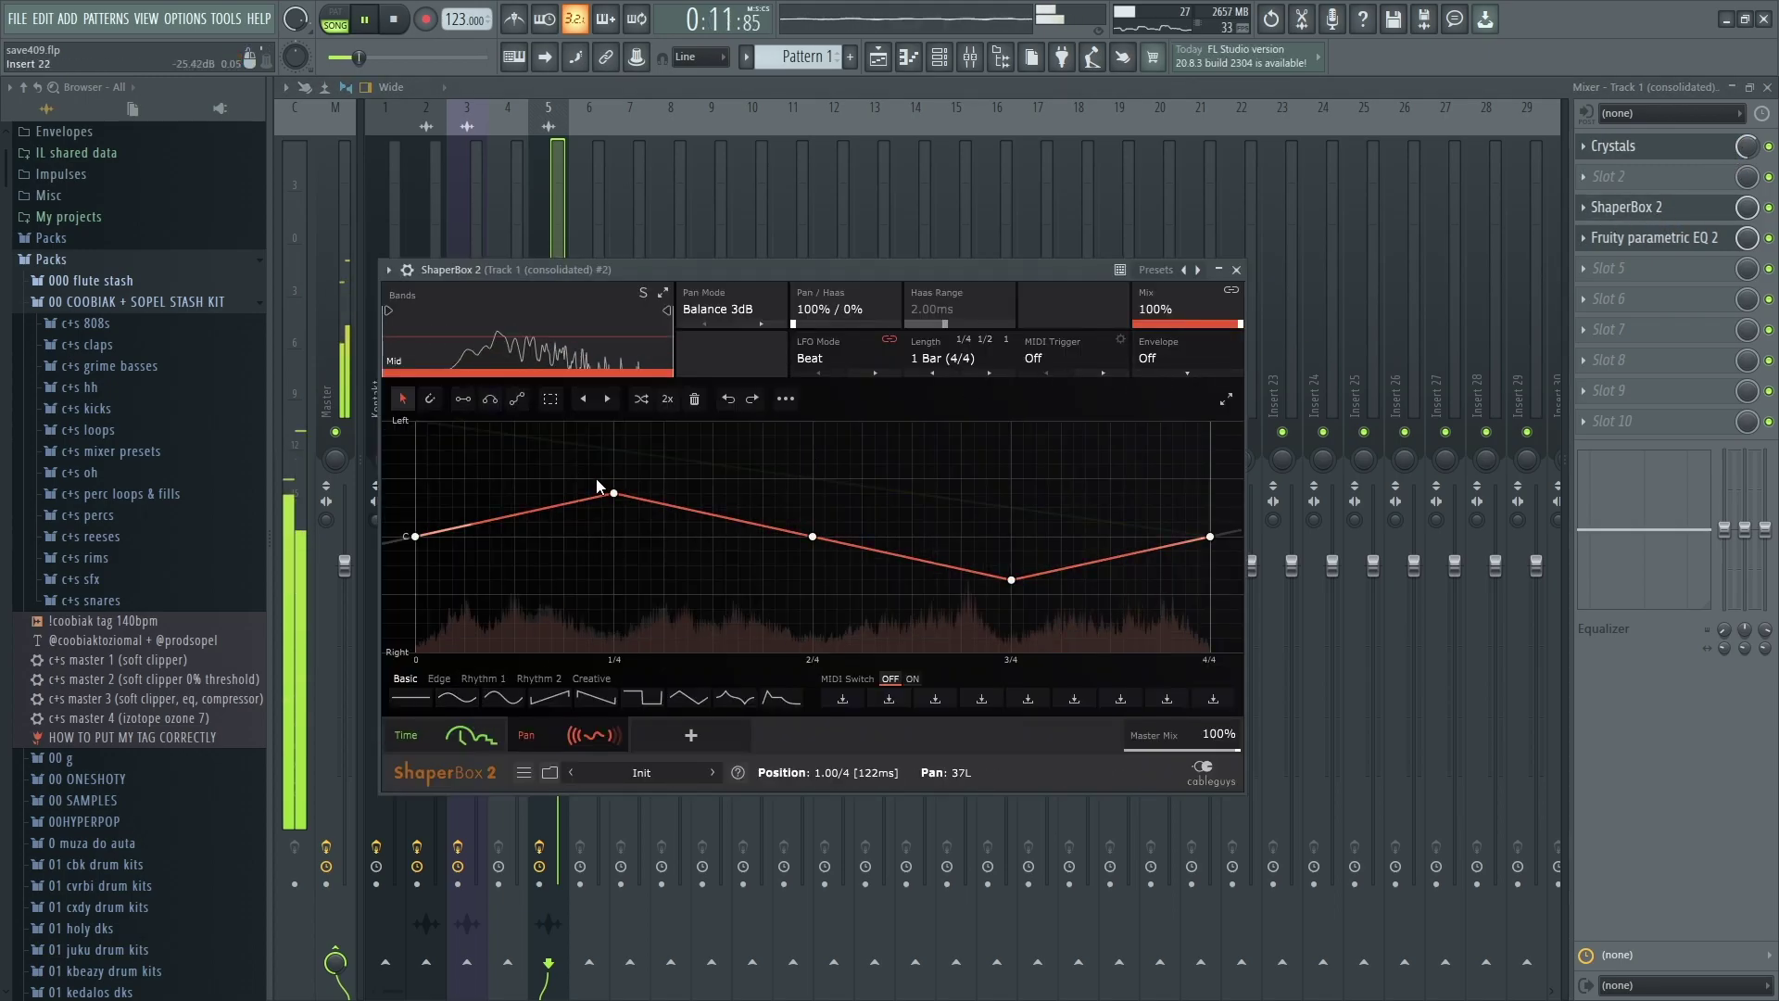
click(418, 733)
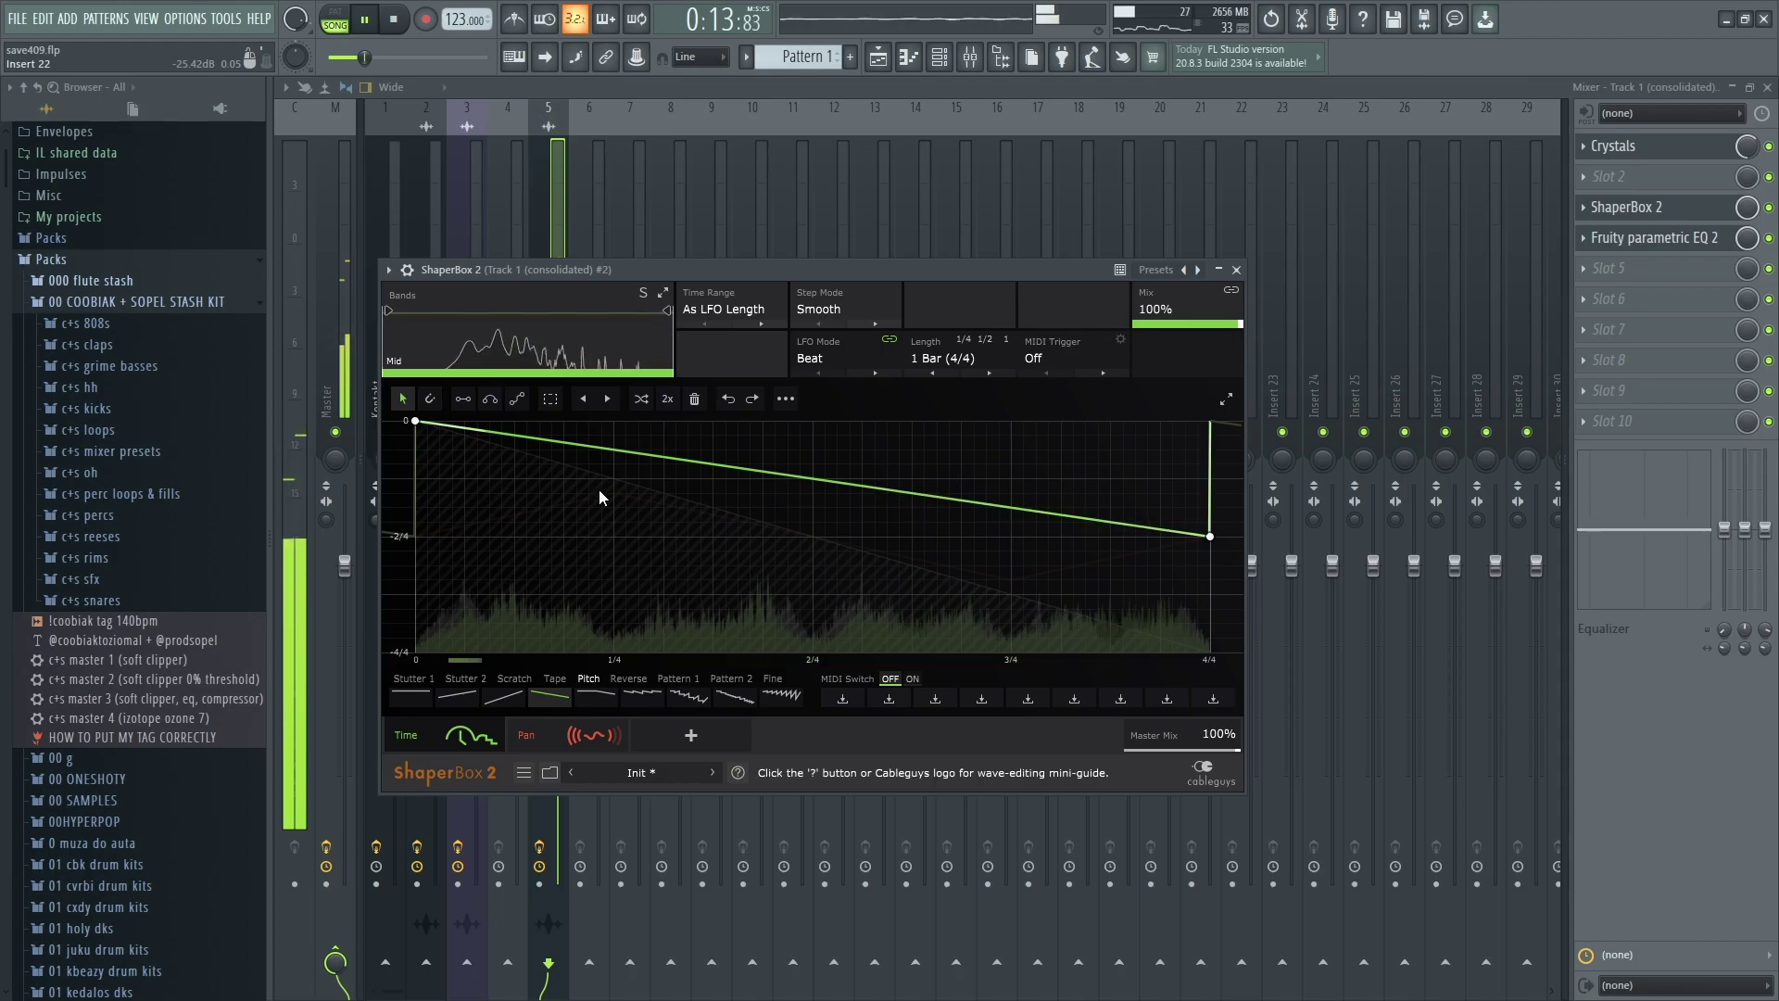
click(1662, 237)
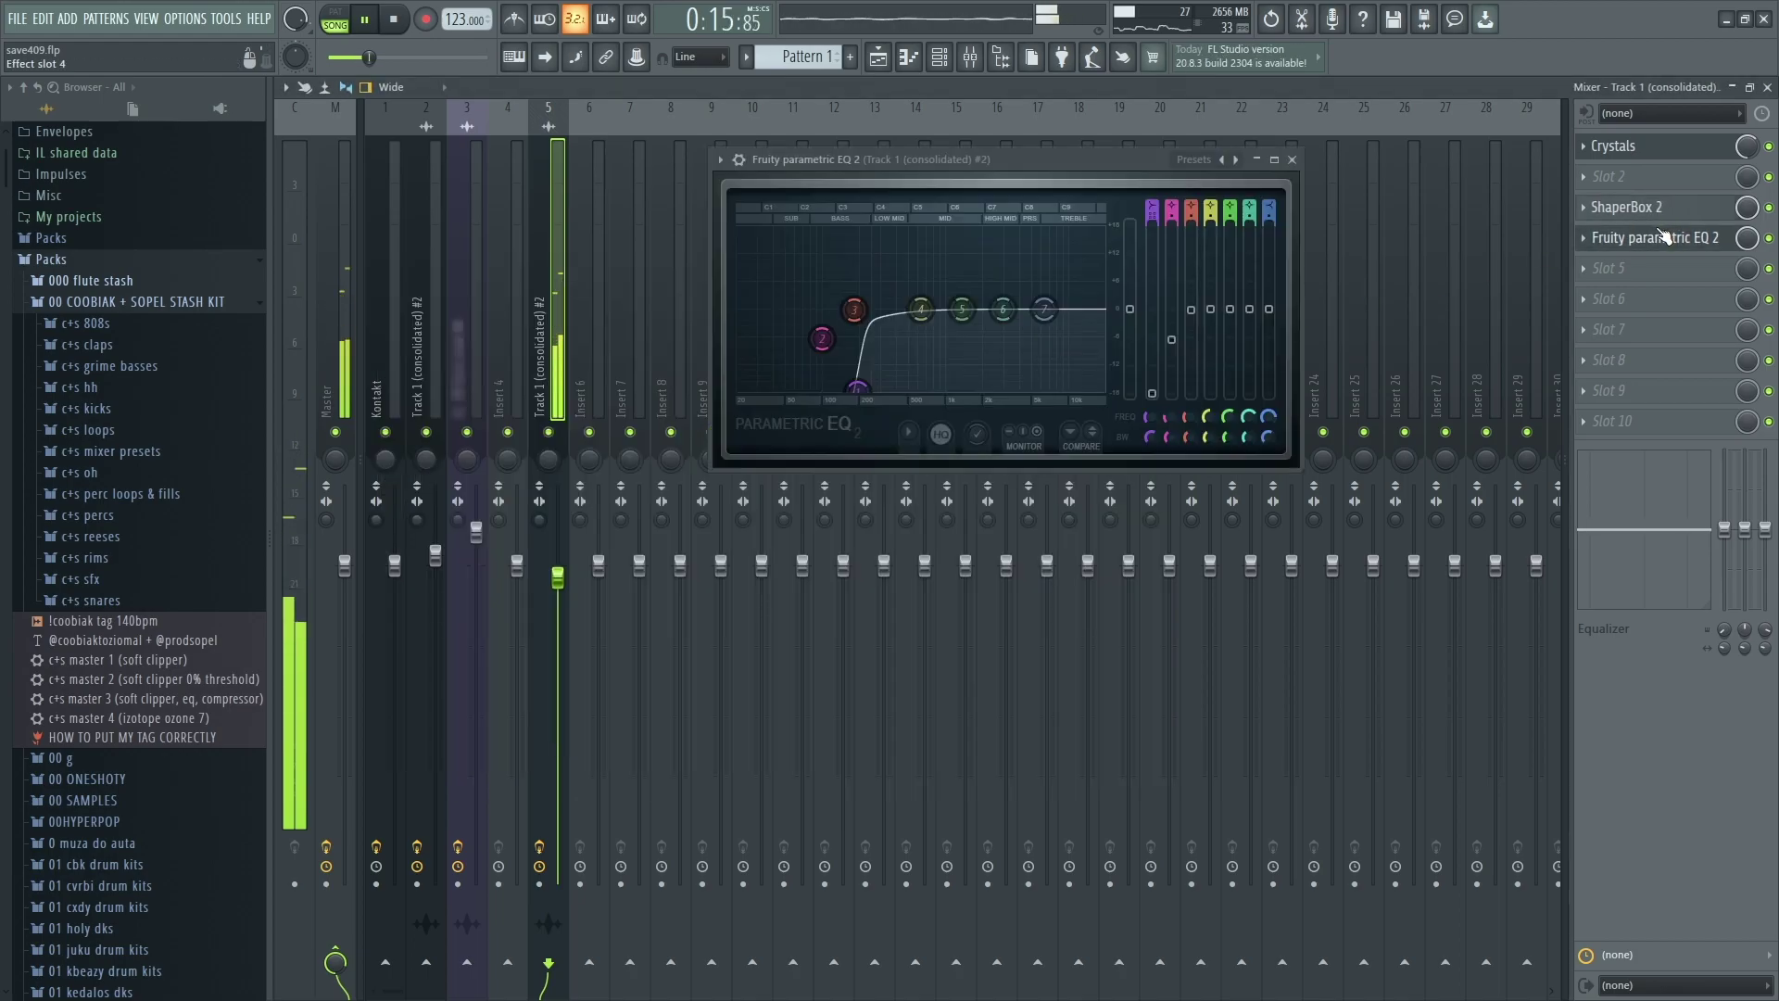
double_click(1031, 159)
click(878, 57)
scroll(924, 130, down, 3)
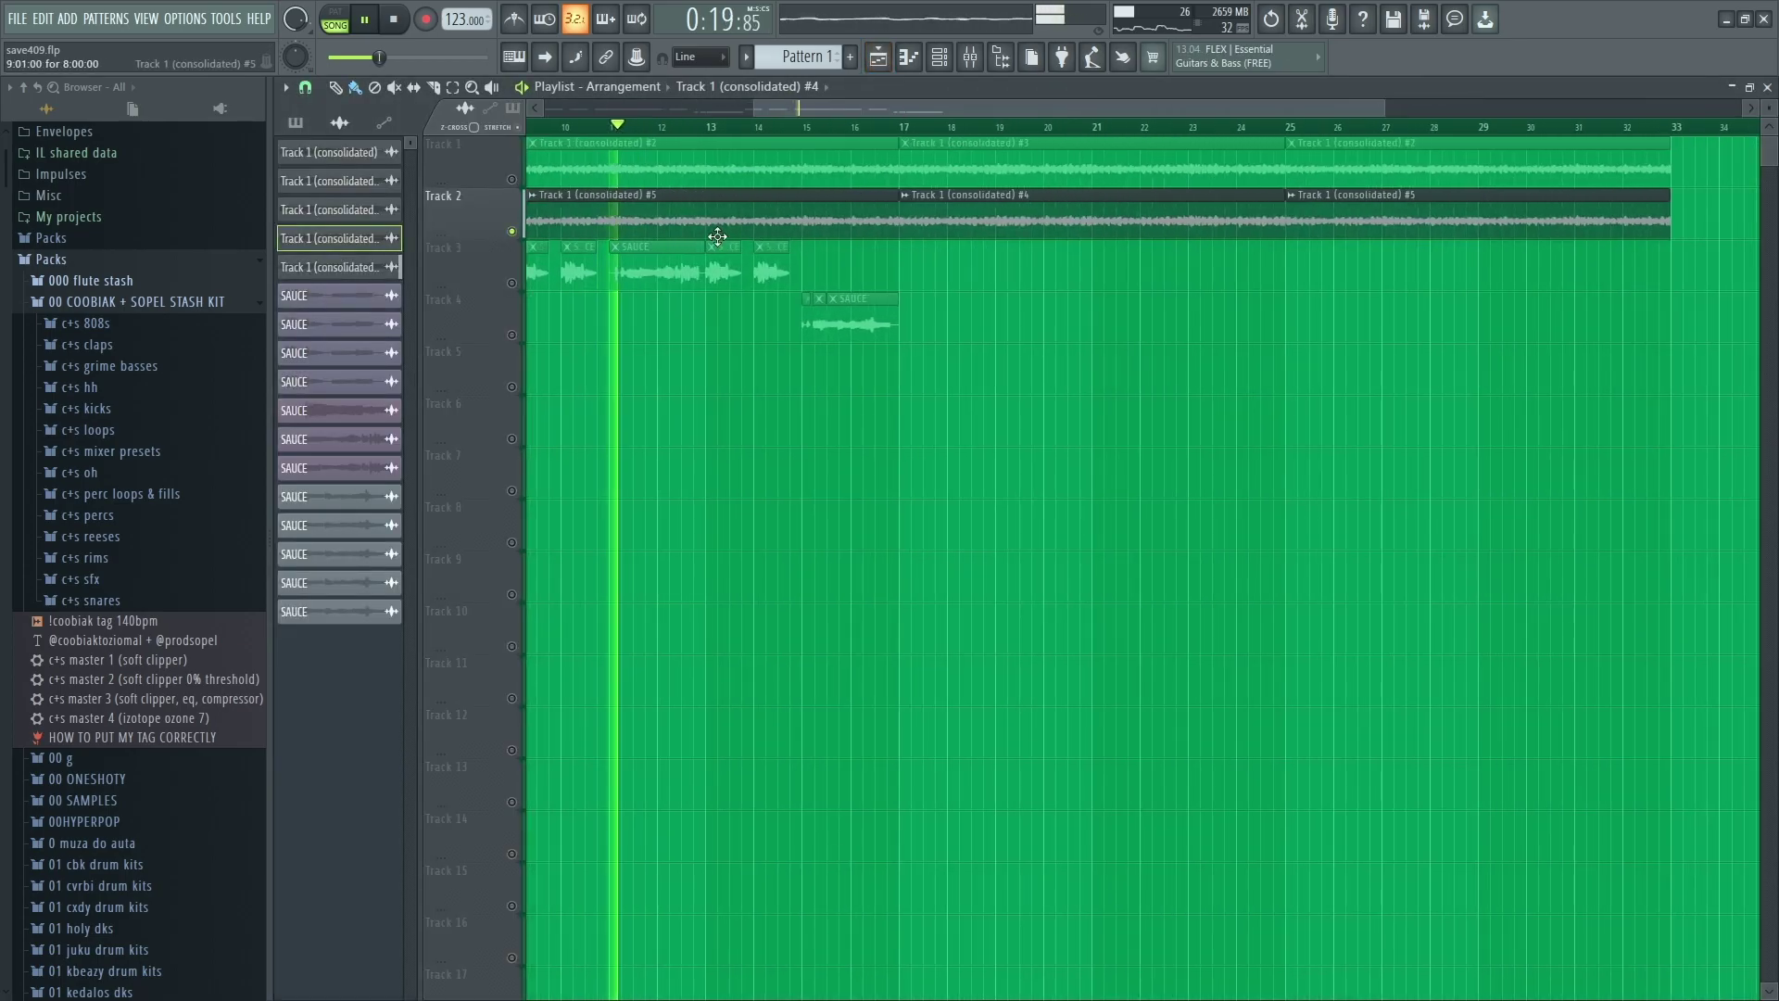
key(space)
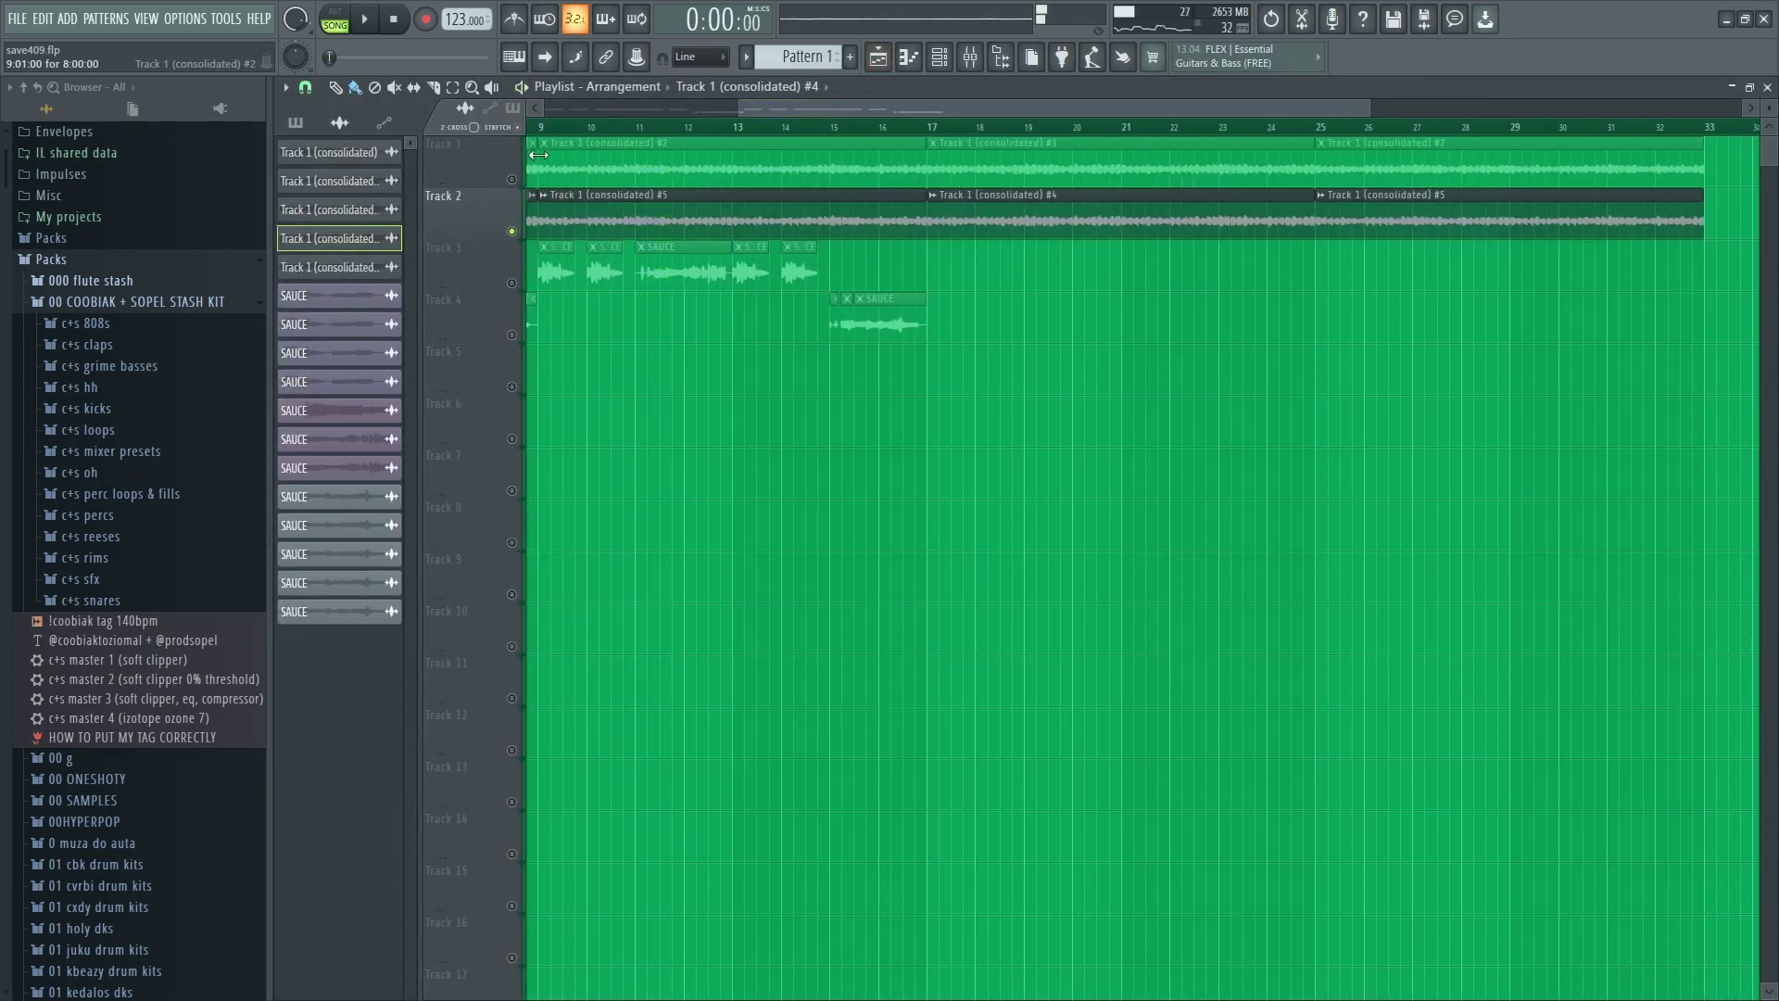
Solo playlist Track 1 from bar 9 and check the Track 1 (consolidated) #2 clip's channel settings and mixer effects.
ctrl+click(512, 179)
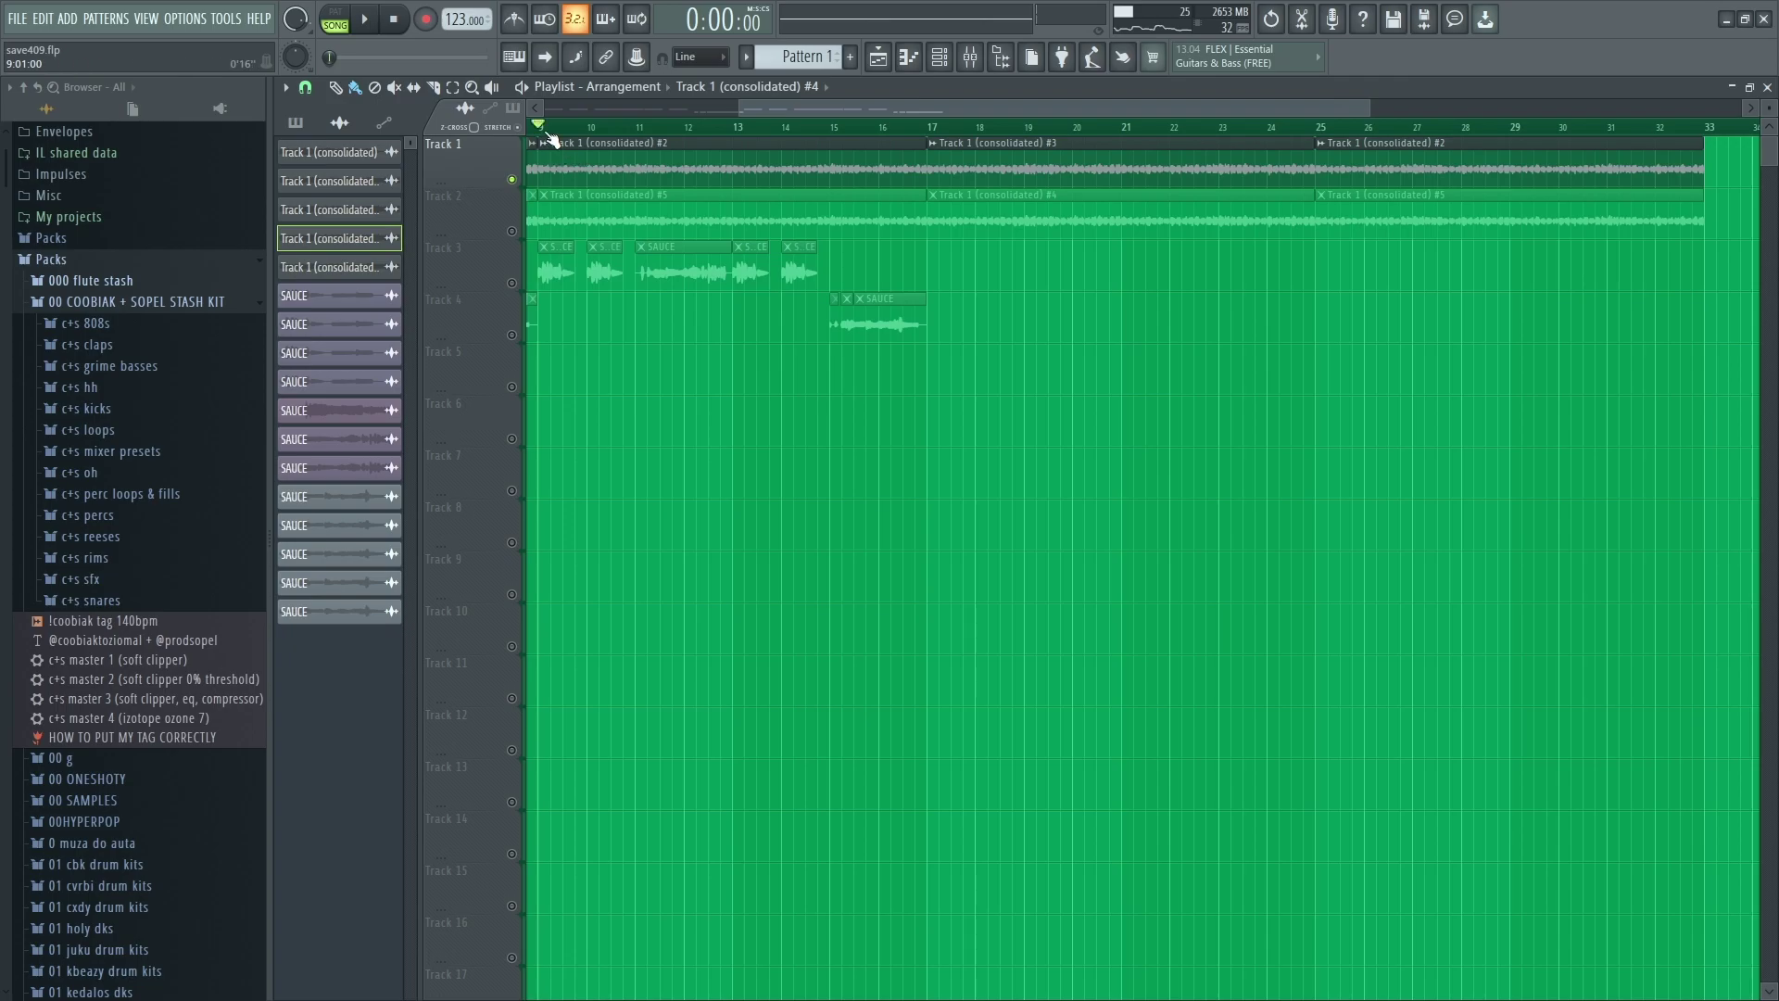
drag(767, 110, 727, 114)
double_click(714, 166)
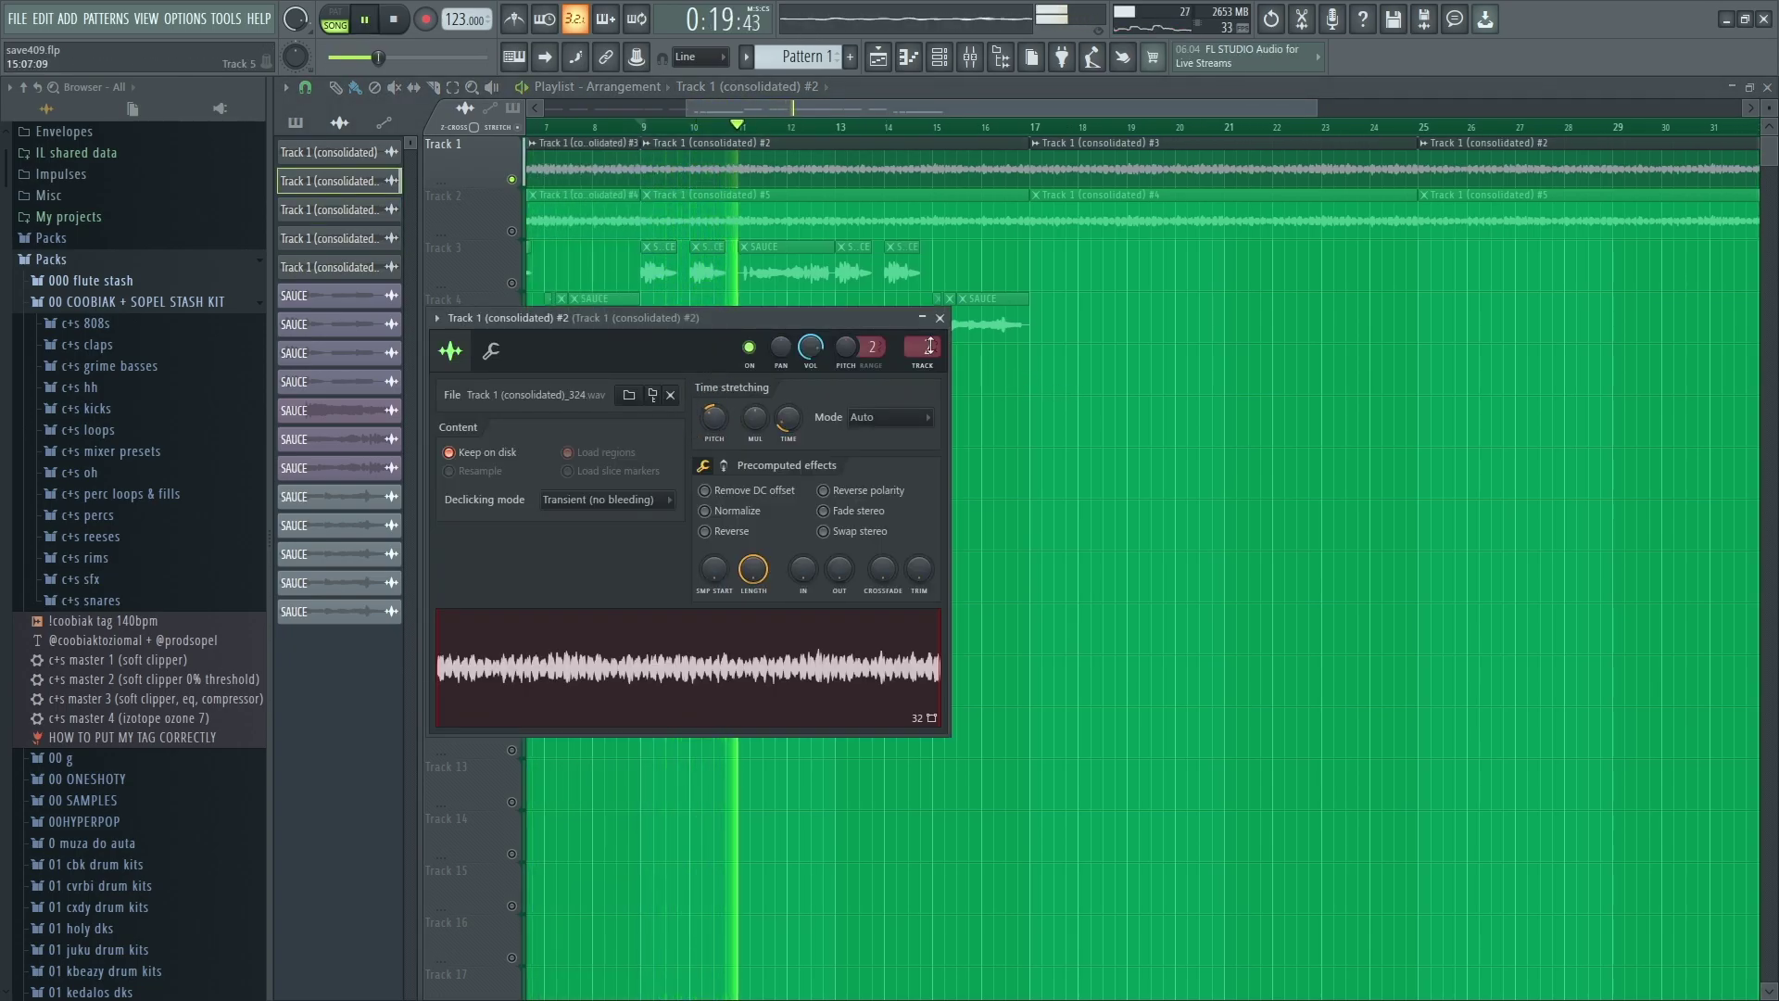
key(Escape)
click(970, 56)
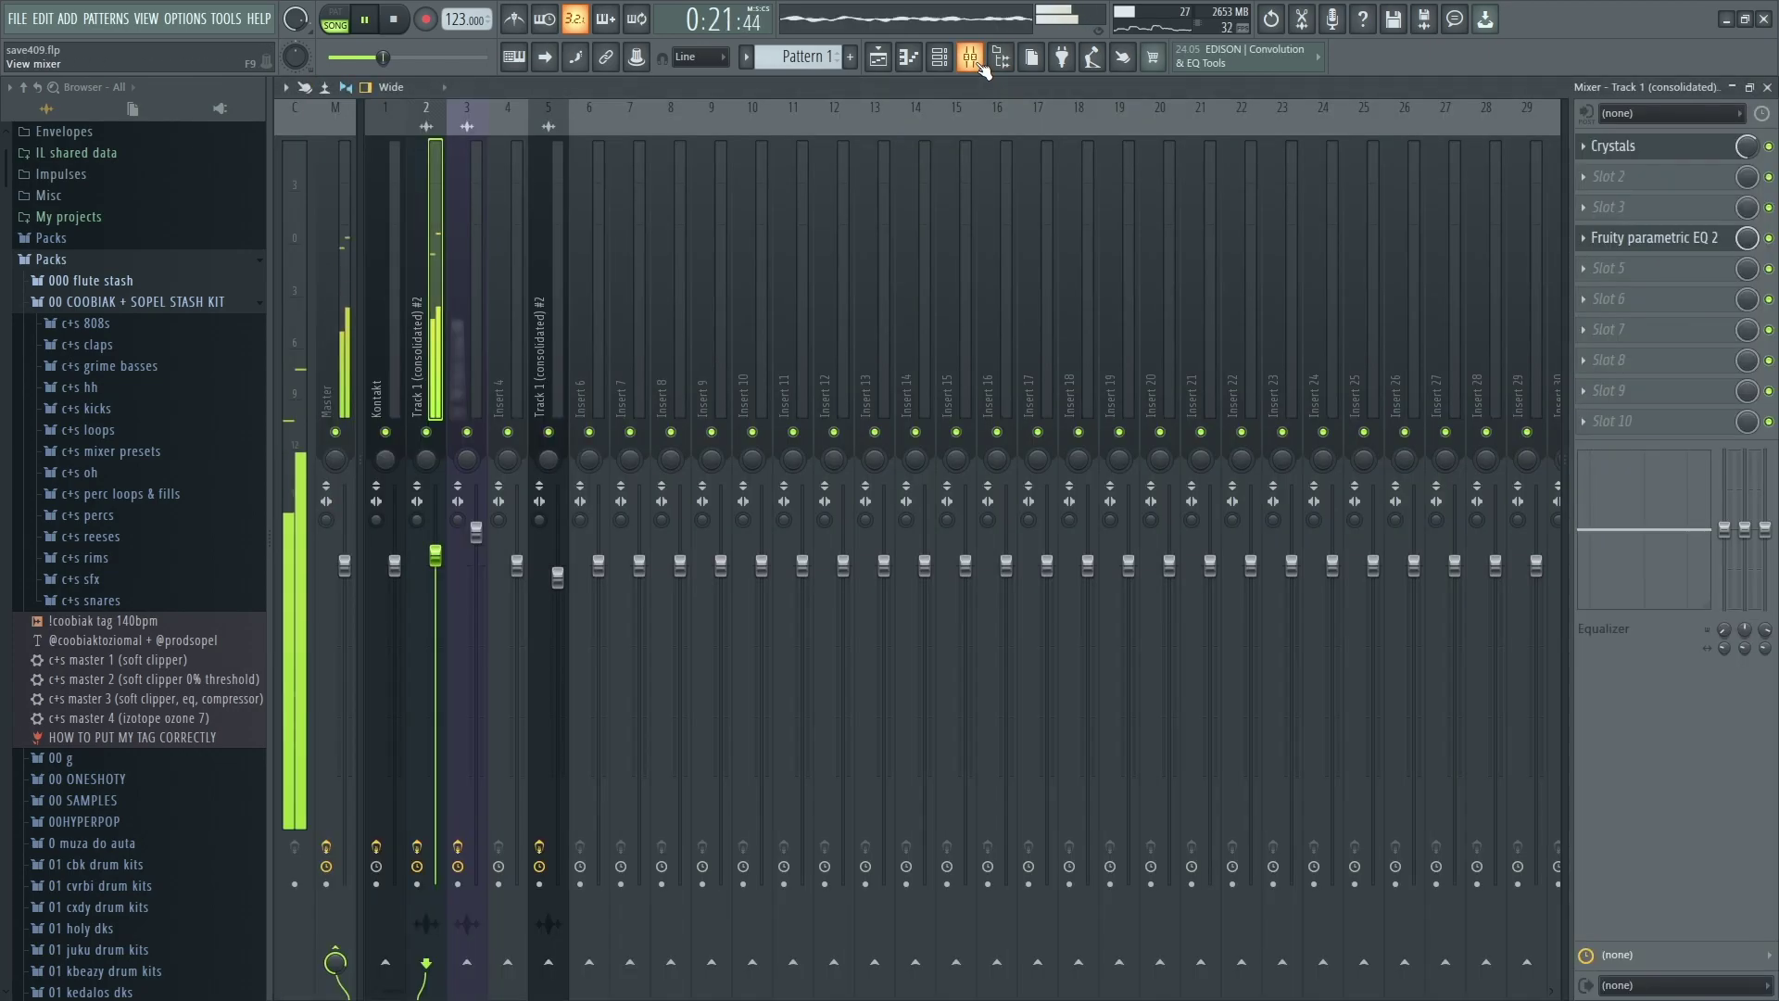
click(981, 67)
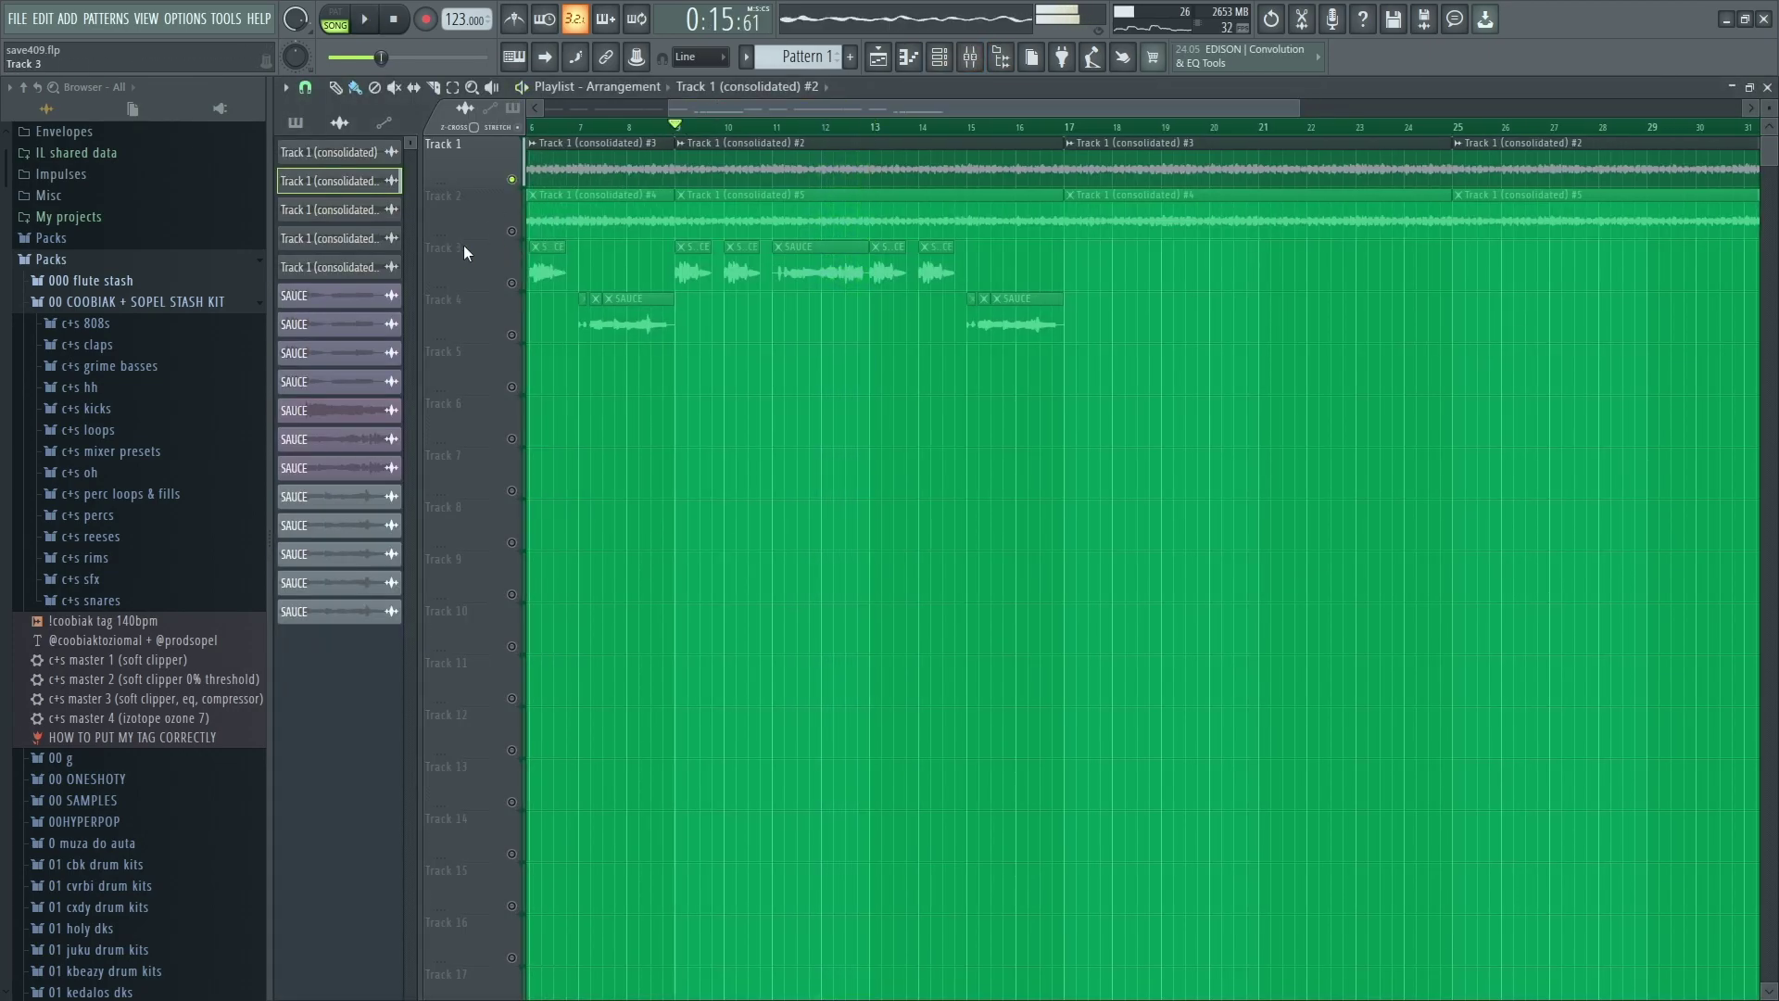
Solo playlist Track 2 from bar 9 and check the Track 1 (consolidated) #5 clip's channel settings and mixer effects.
key(space)
right_click(512, 232)
double_click(711, 193)
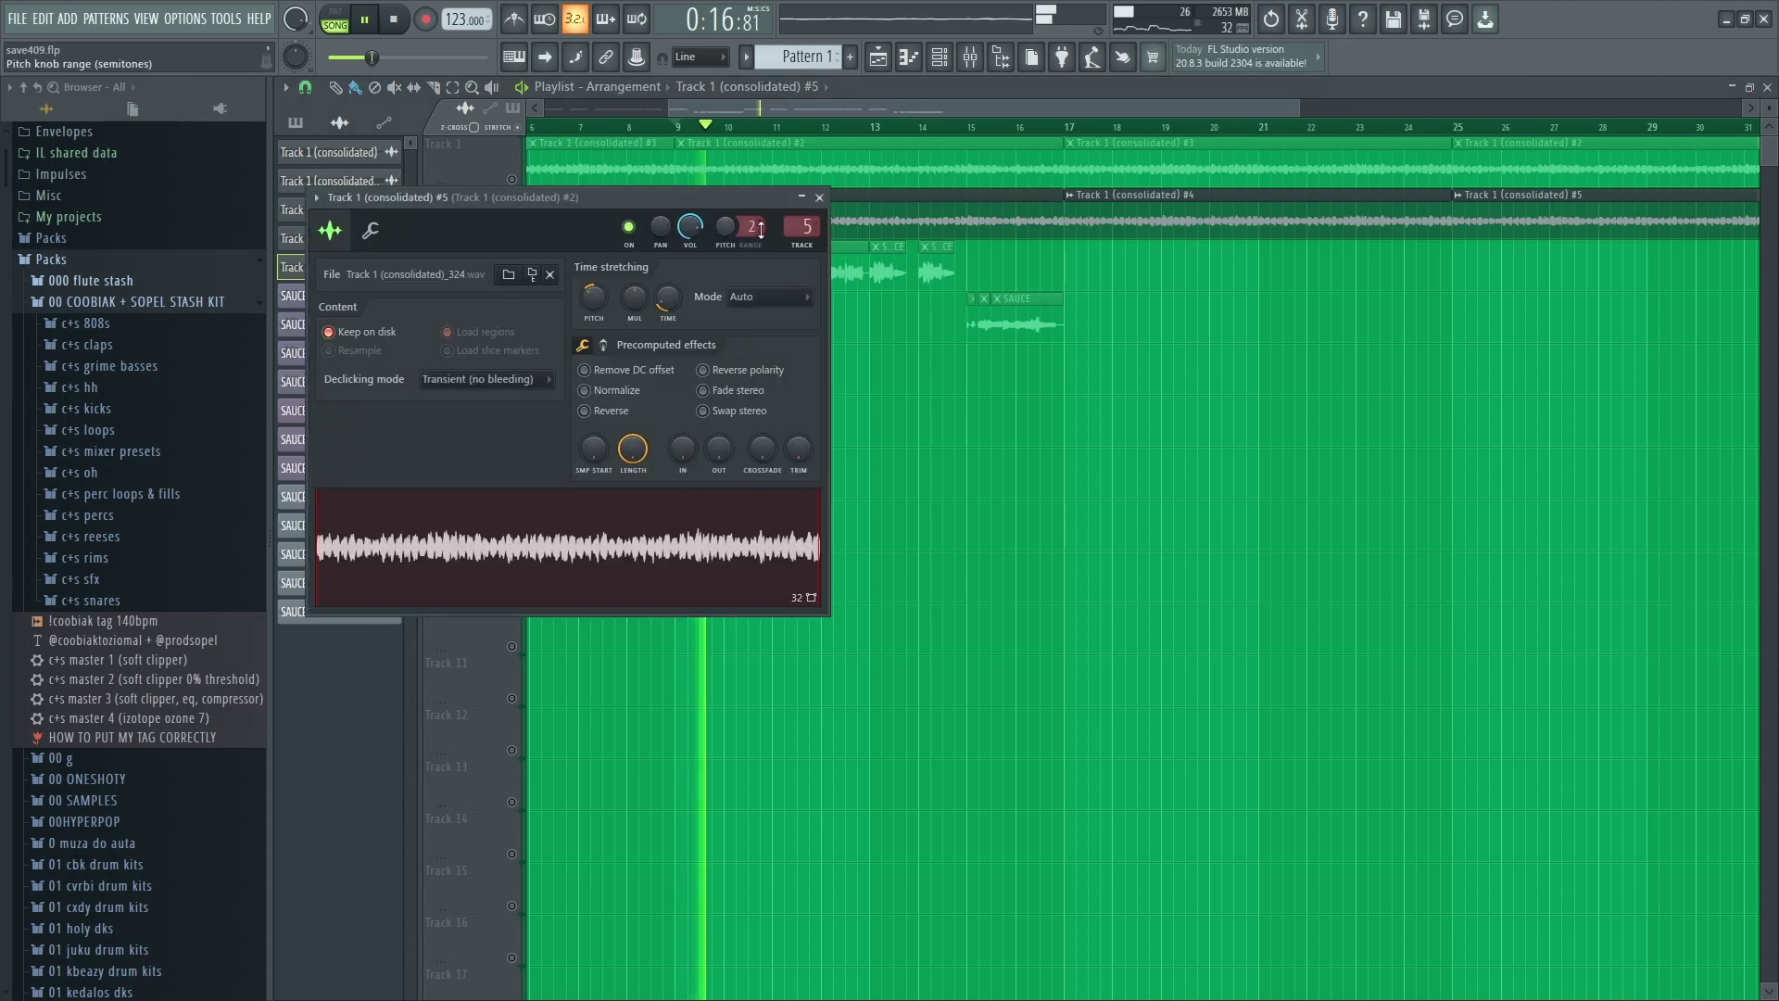
click(819, 199)
click(970, 57)
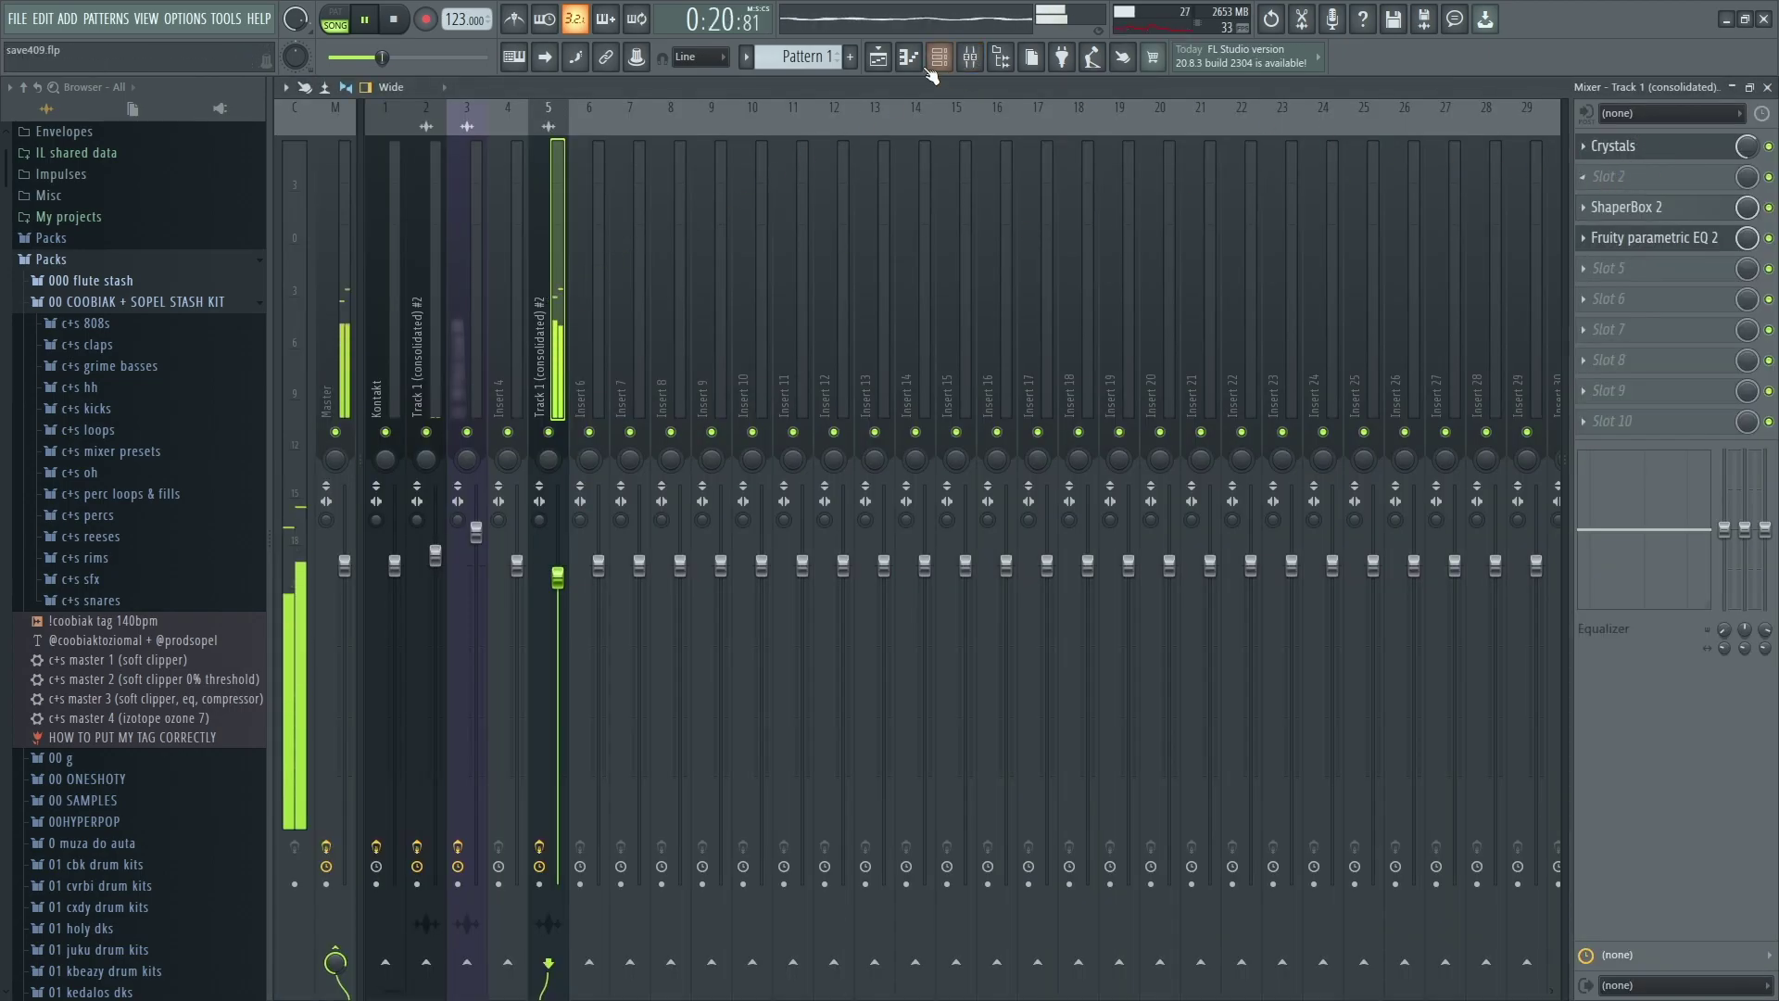
click(877, 58)
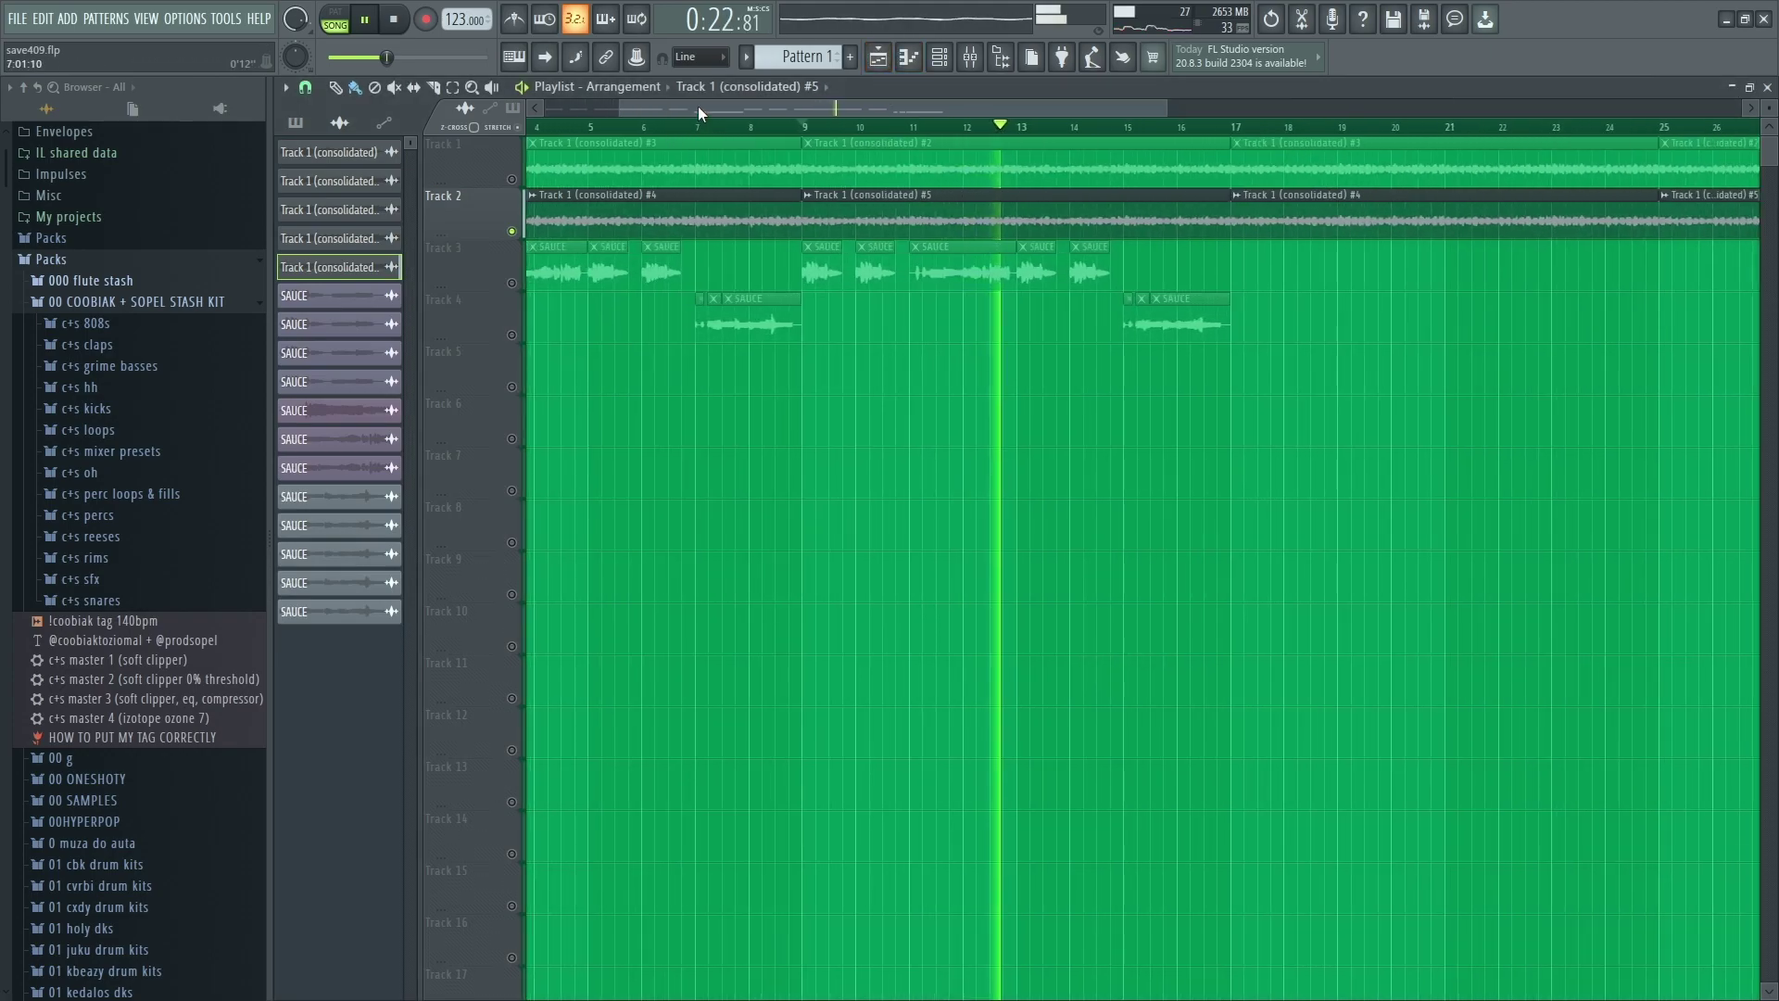
Unmute playlist Track 1 and play it together with Track 2.
key(space)
click(512, 180)
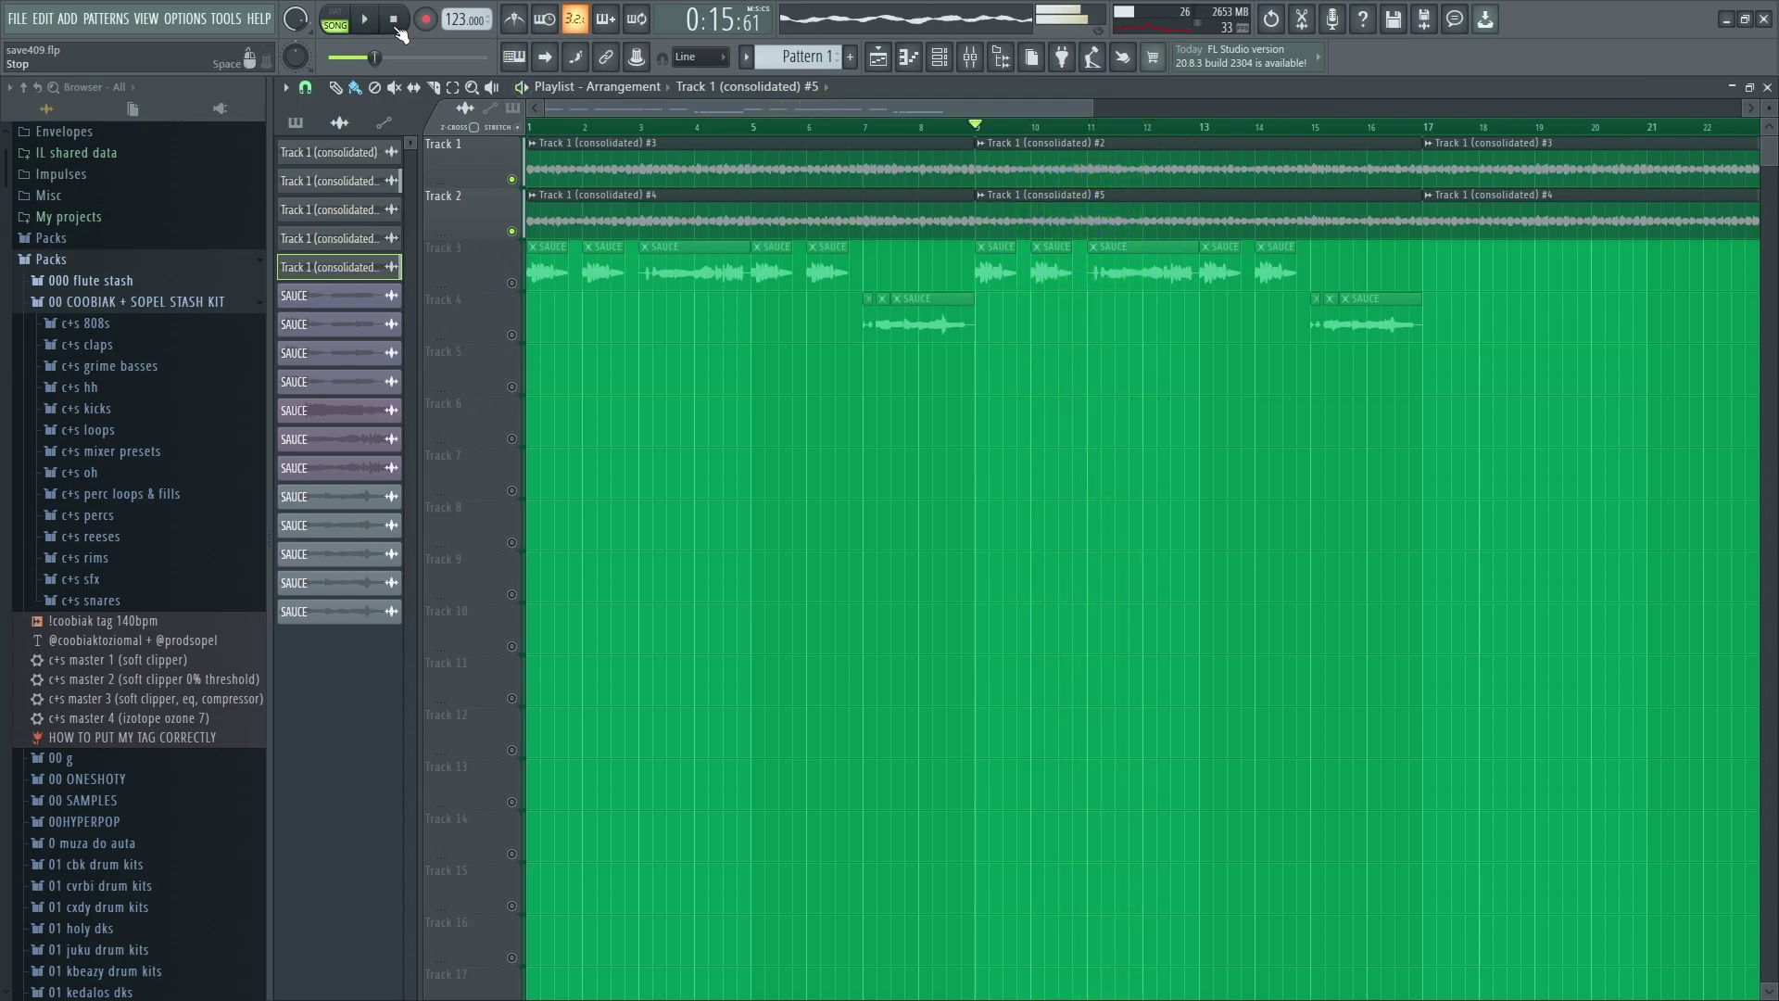
Solo playlist Tracks 3 and 4 and play their SAUCE clips from the start.
right_click(512, 283)
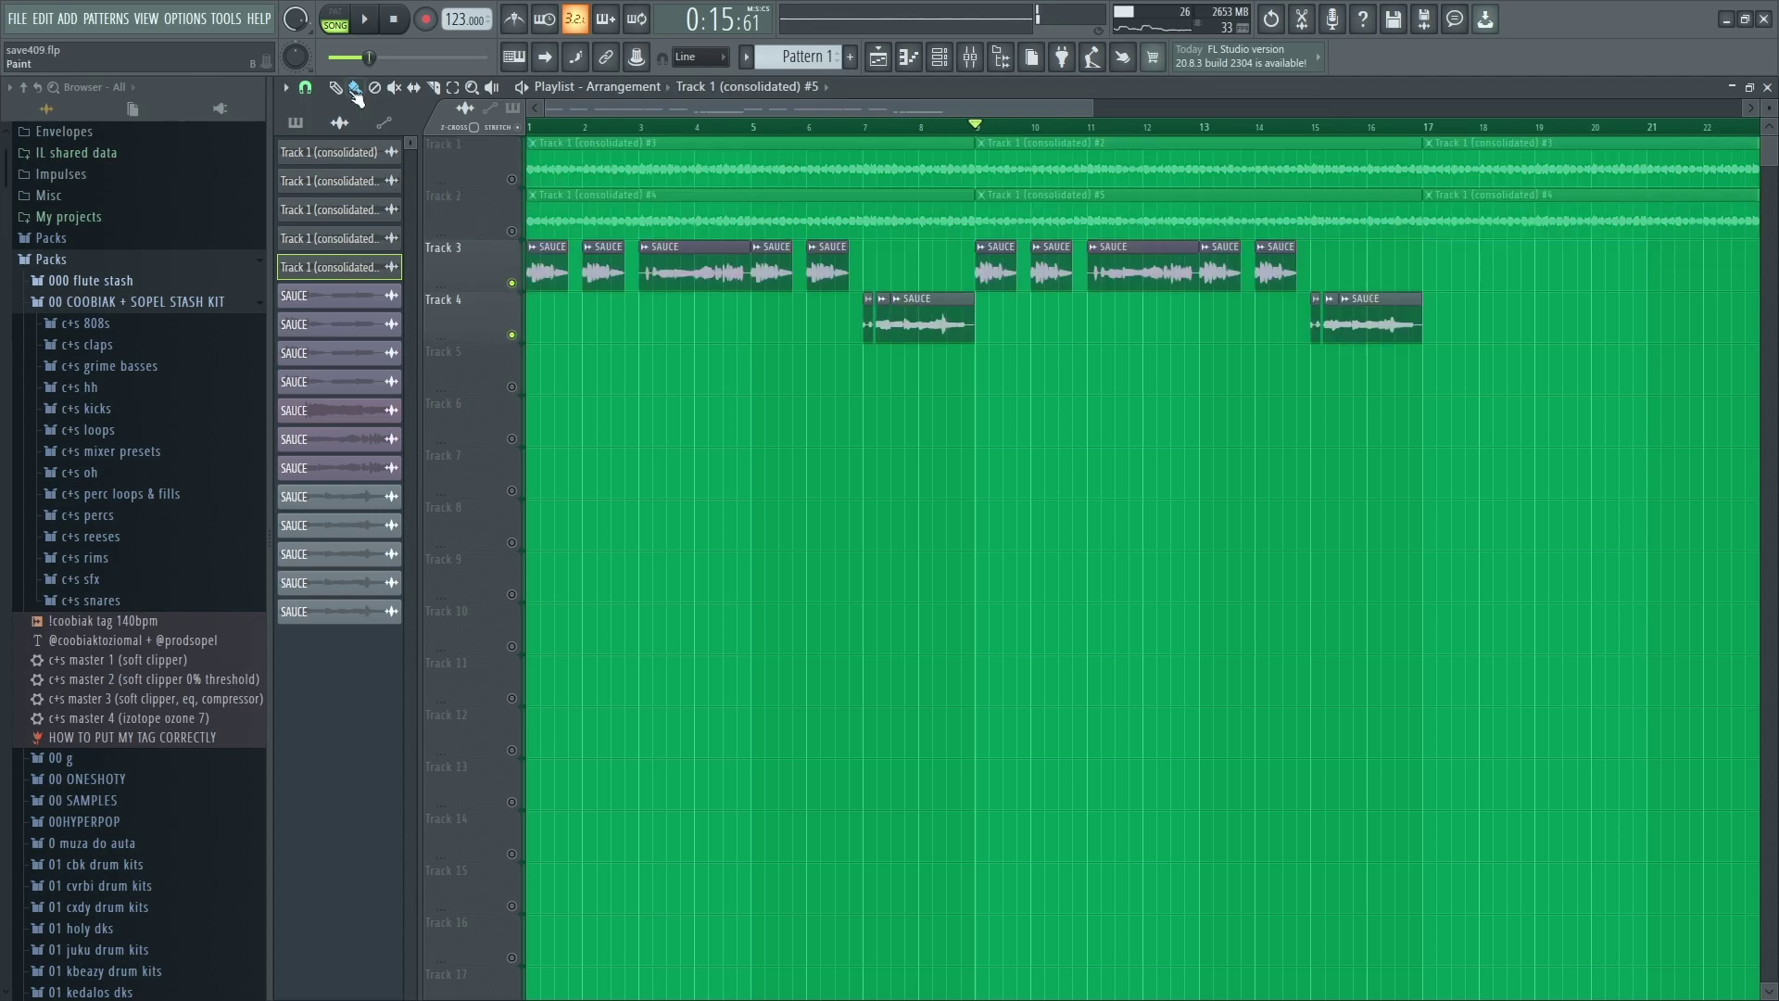
key(space)
scroll(546, 109, up, 5)
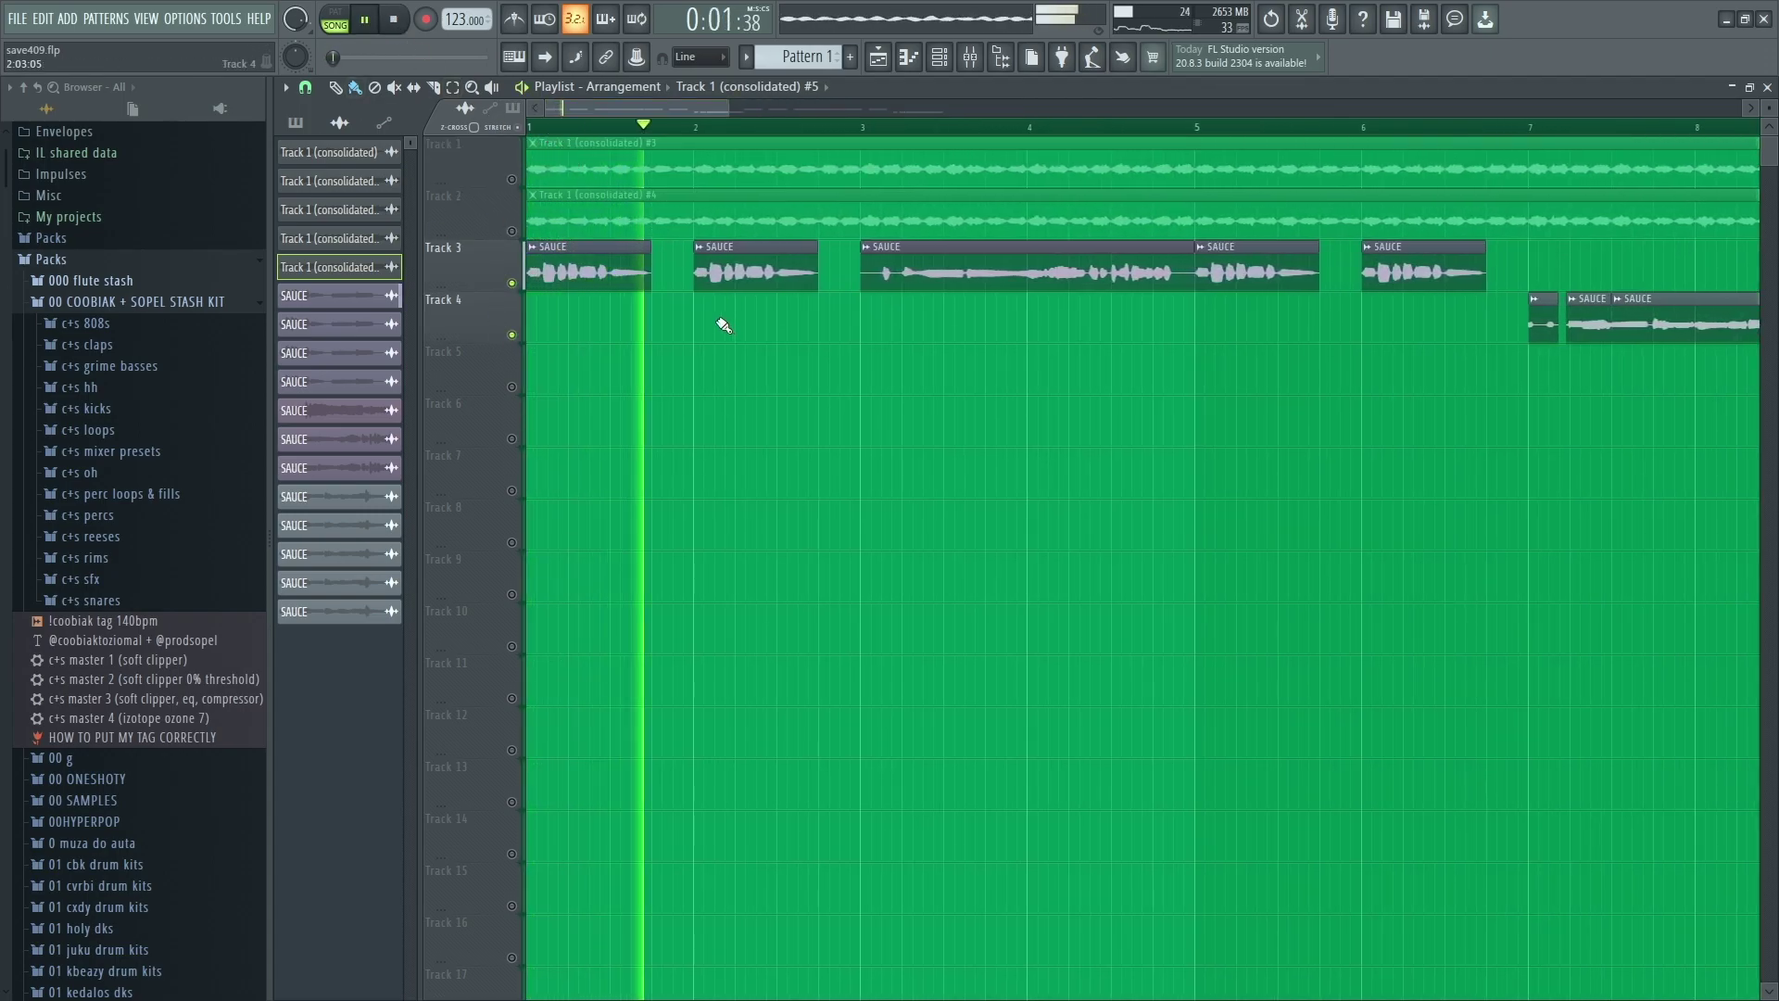
scroll(788, 130, down, 2)
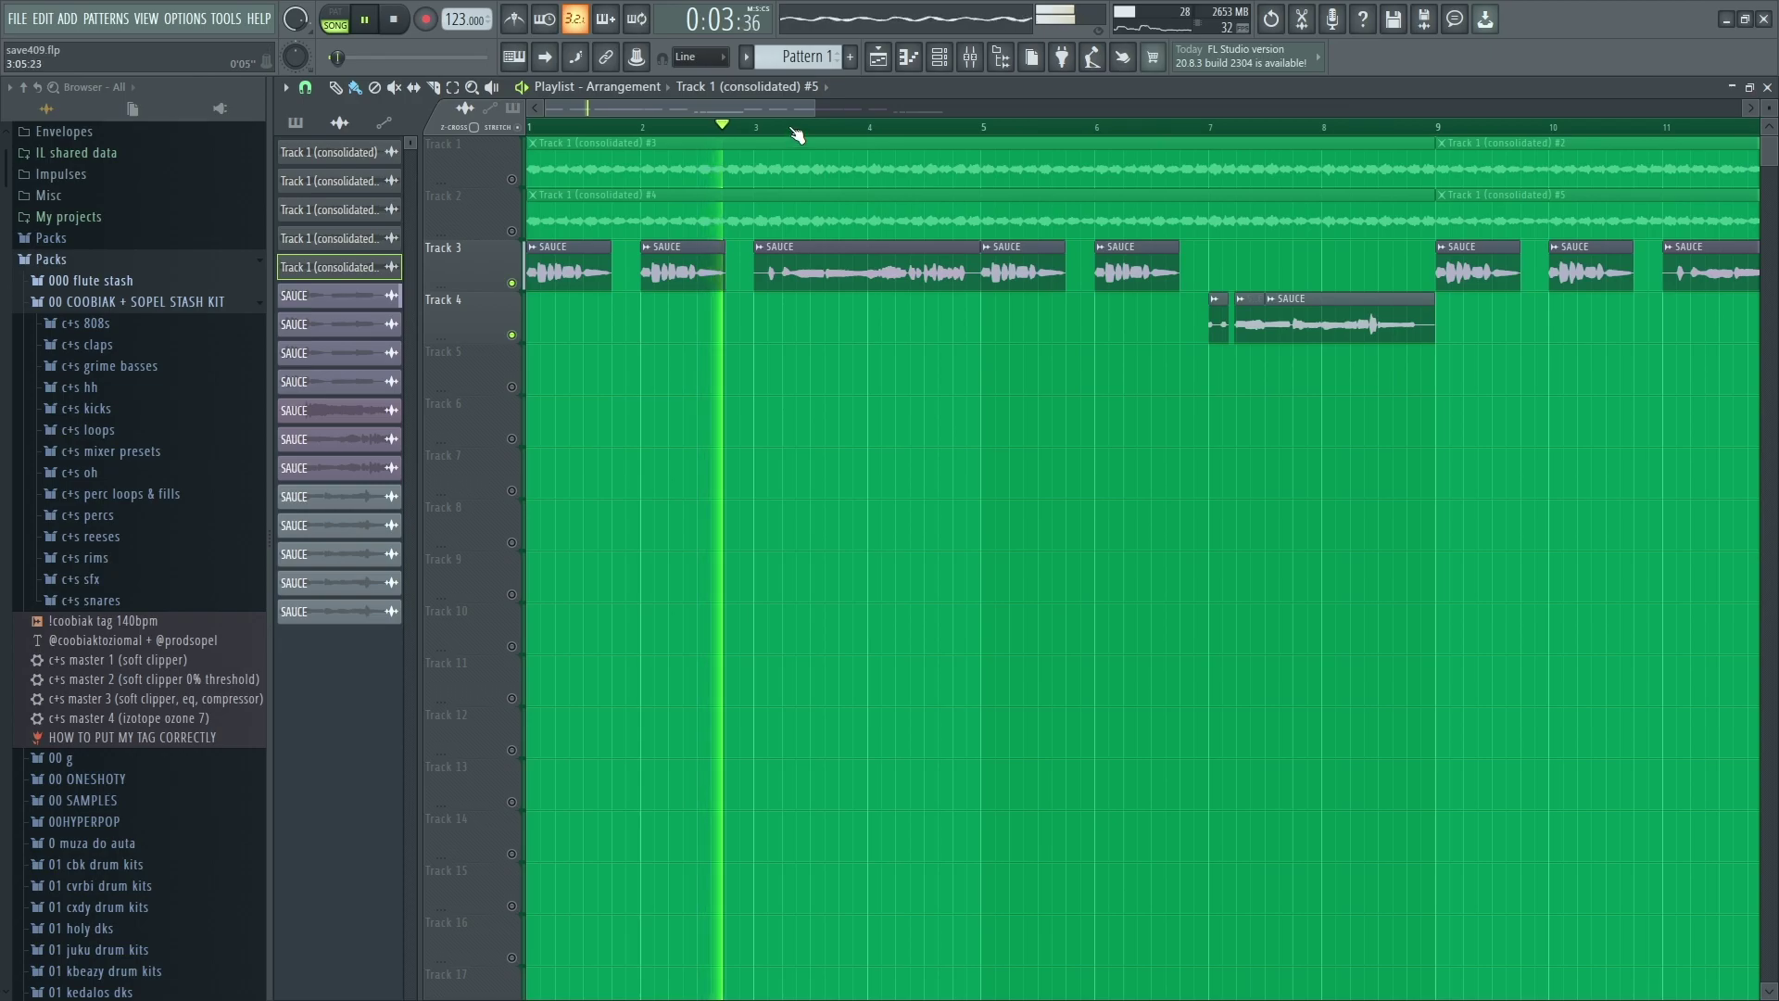
scroll(797, 137, down, 3)
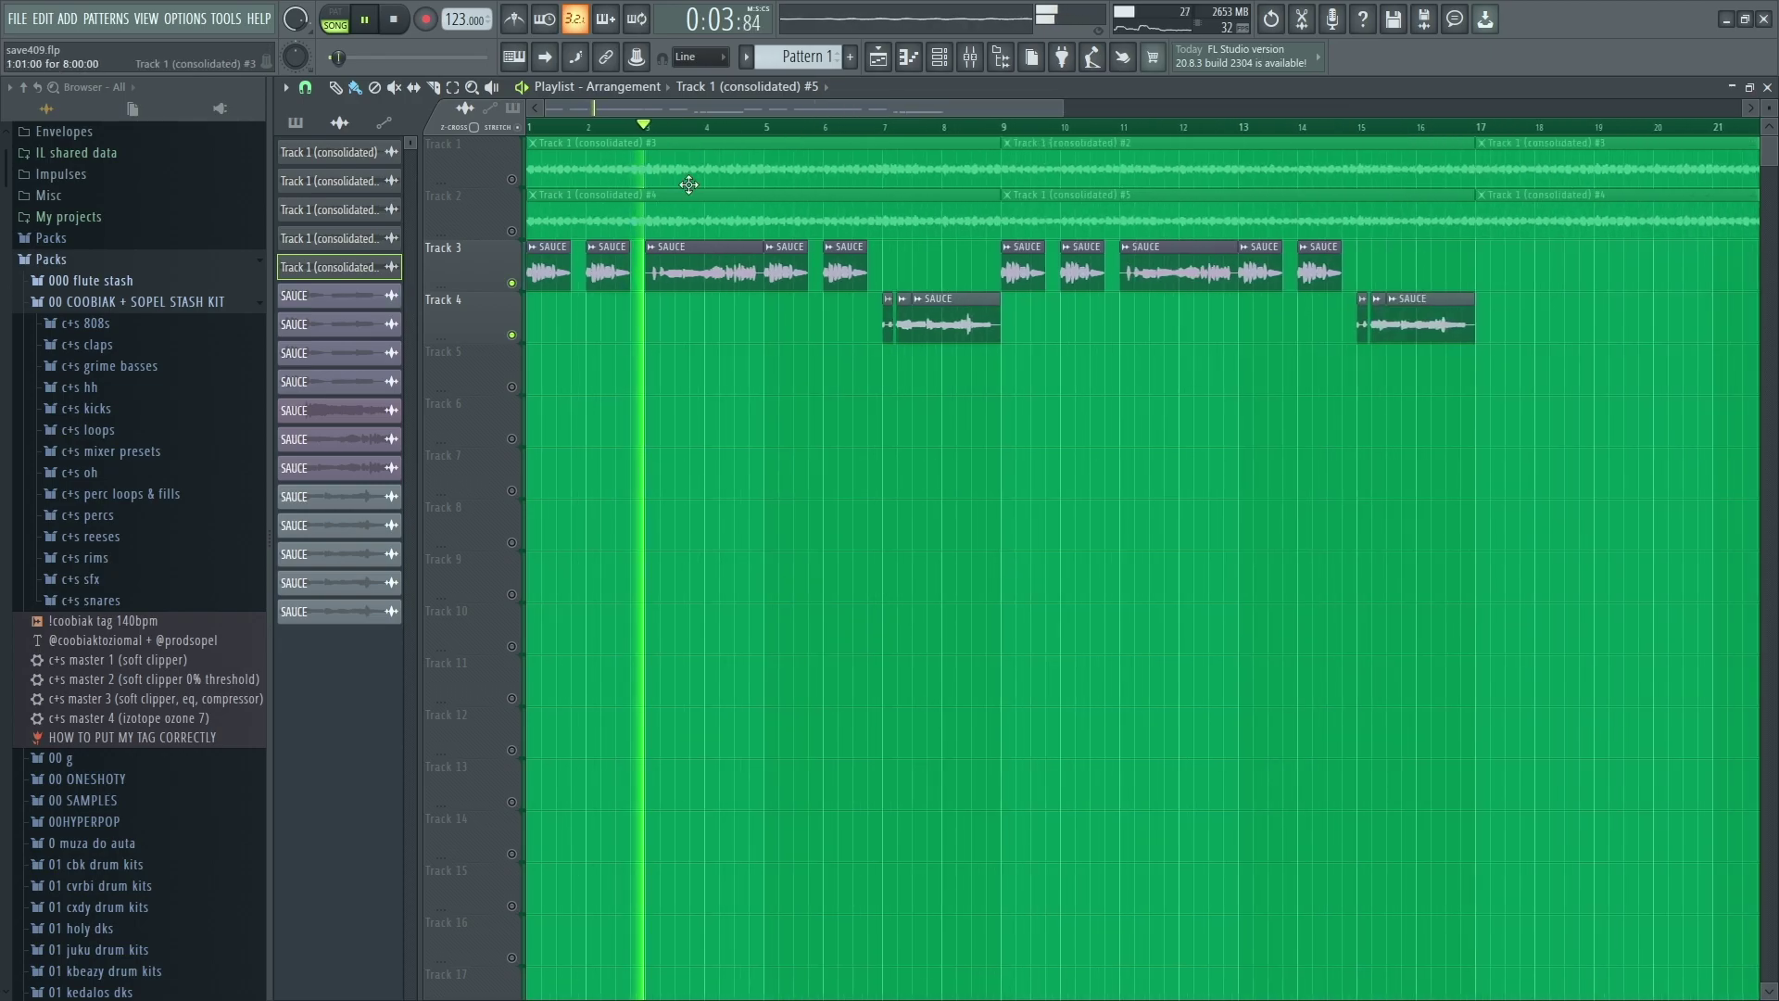
Examine the ValhallaVintageVerb, RC-20 Retro Color and Fruity parametric EQ 2 settings on mixer track 3.
click(965, 65)
click(479, 261)
click(1639, 146)
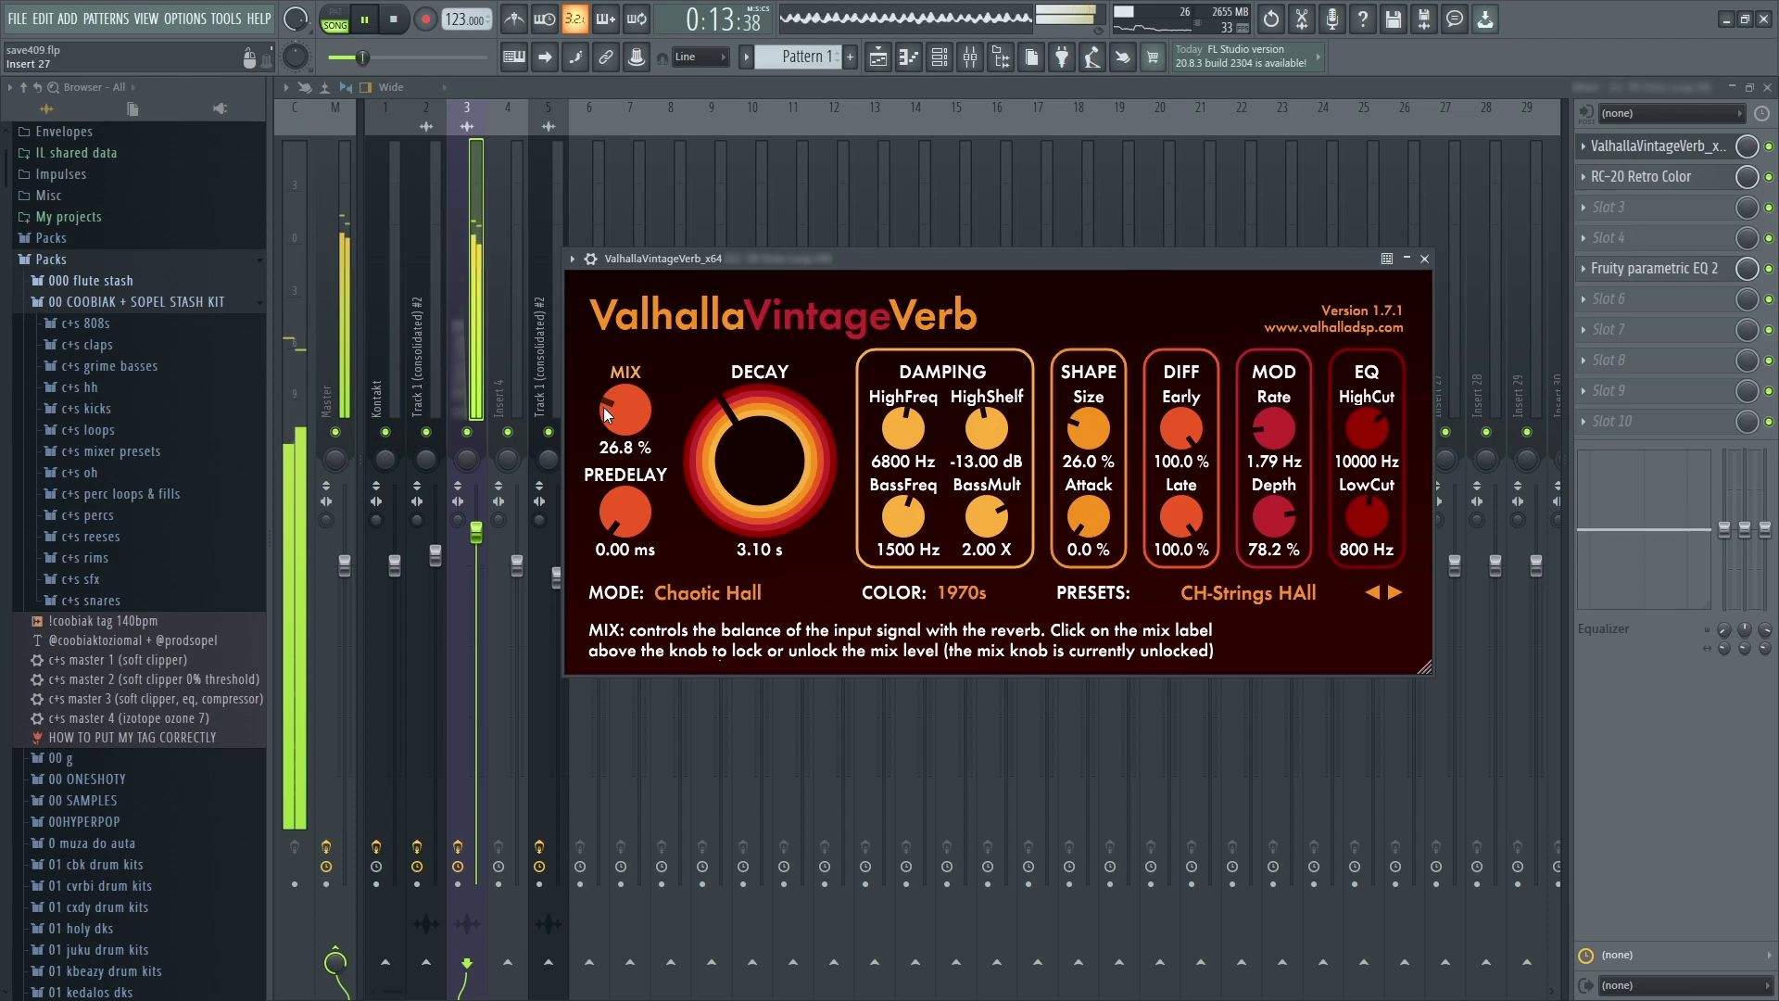
click(1645, 175)
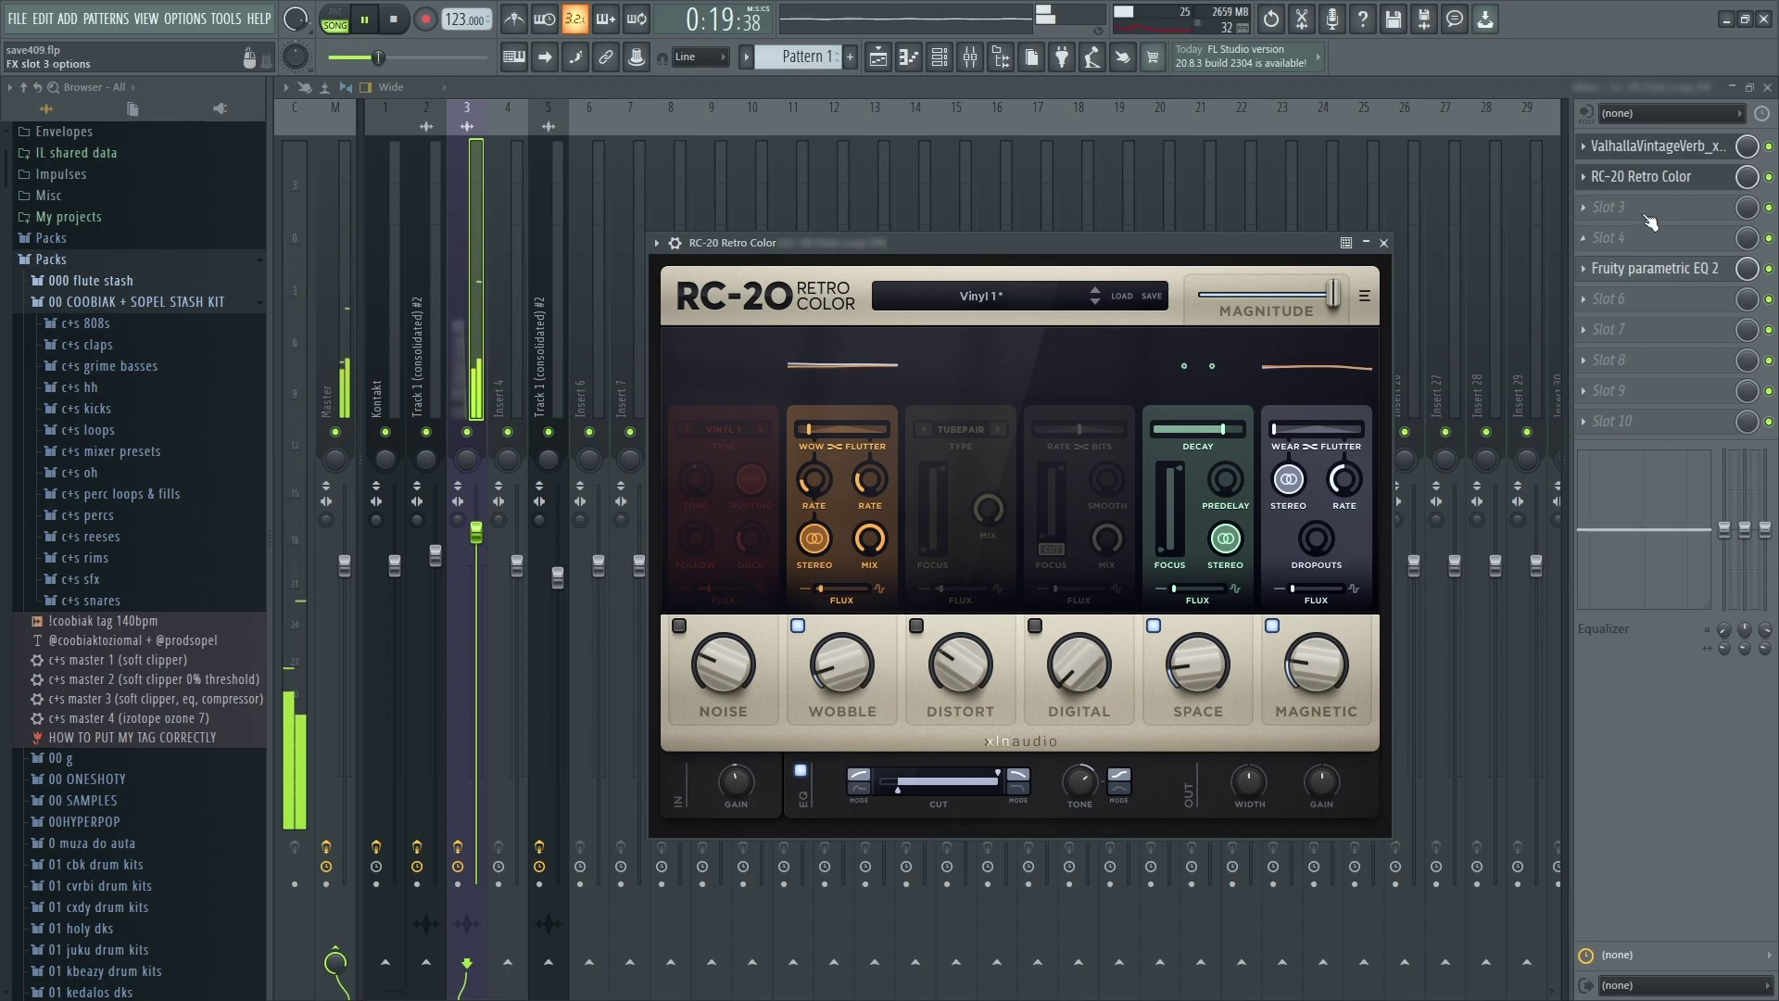
click(1639, 271)
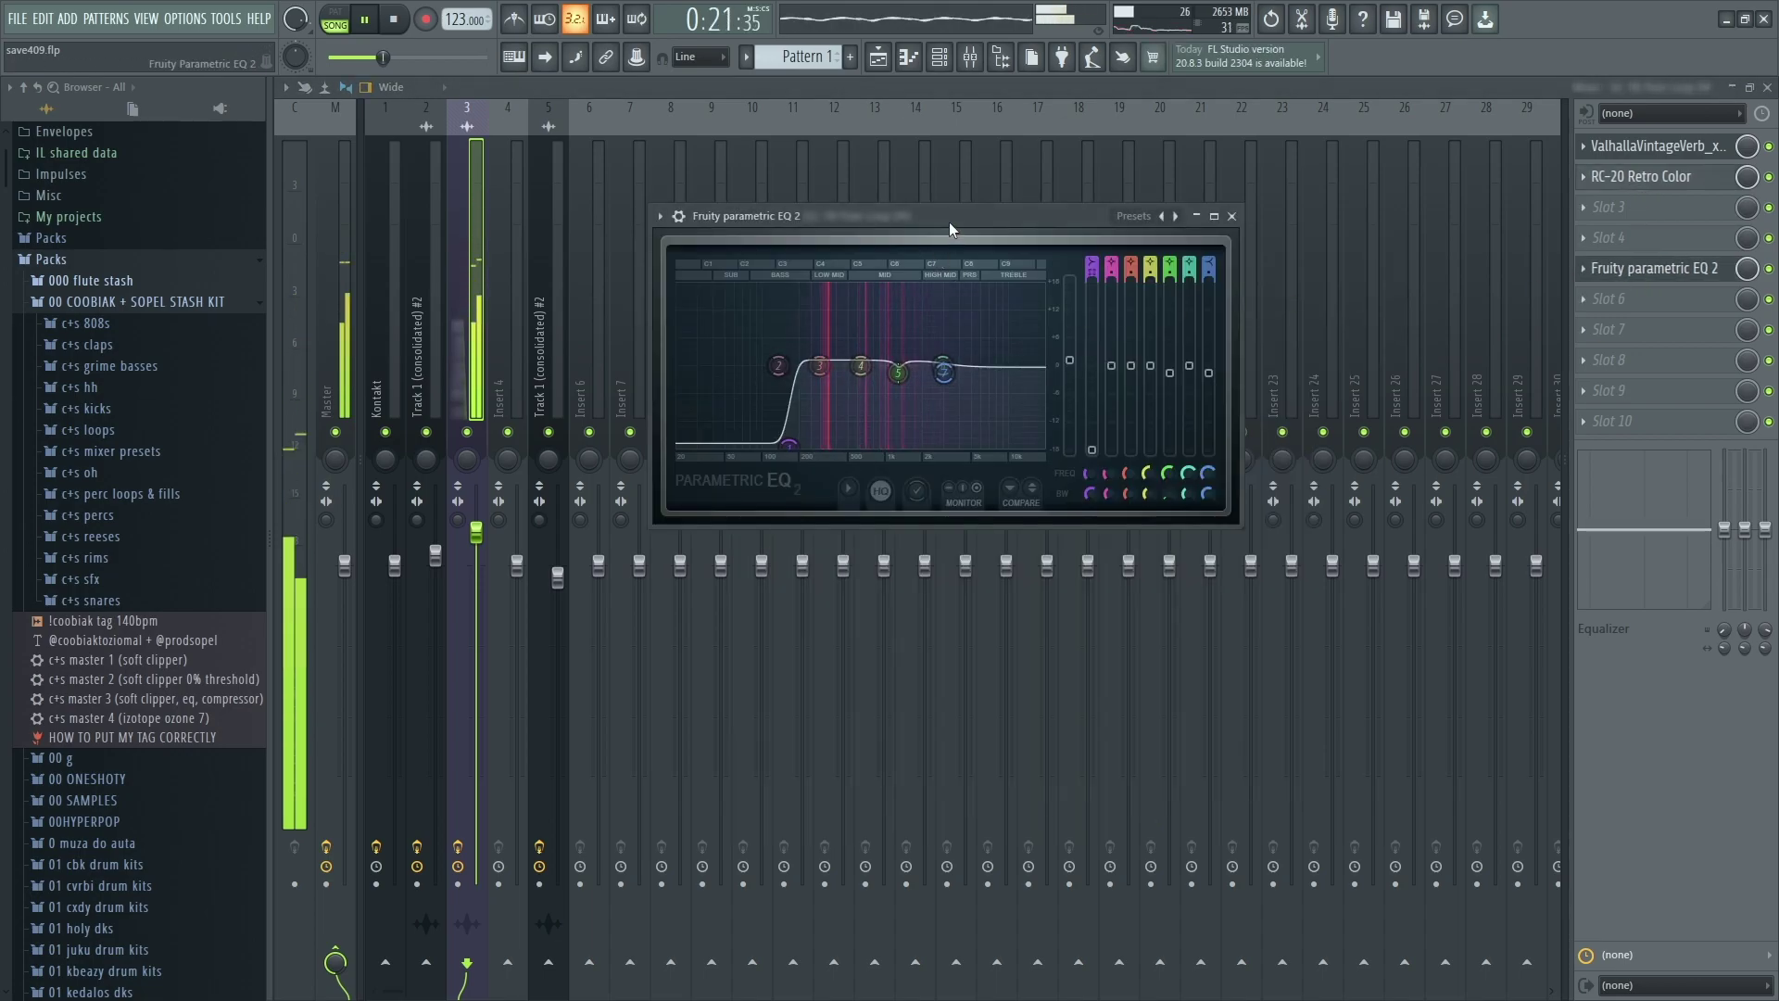
double_click(949, 220)
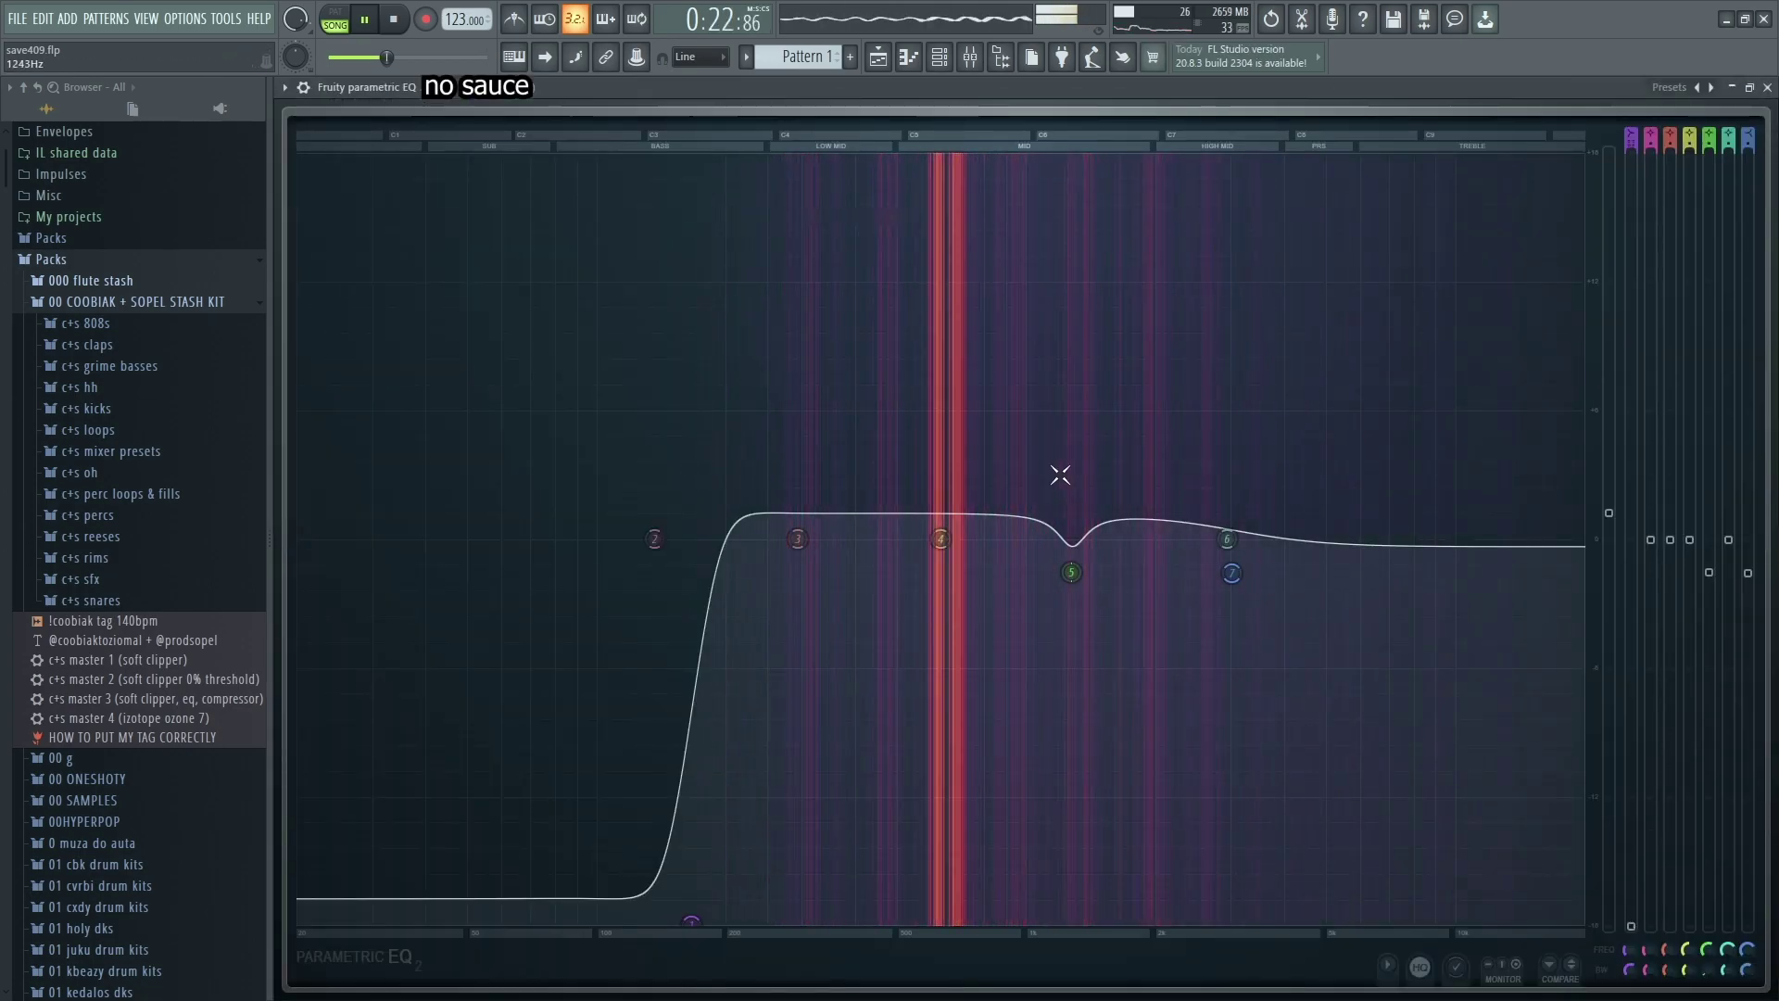
double_click(883, 91)
View the whole playlist arrangement while the SAUCE clips on Tracks 3 and 4 keep playing.
key(F5)
scroll(890, 126, up, 2)
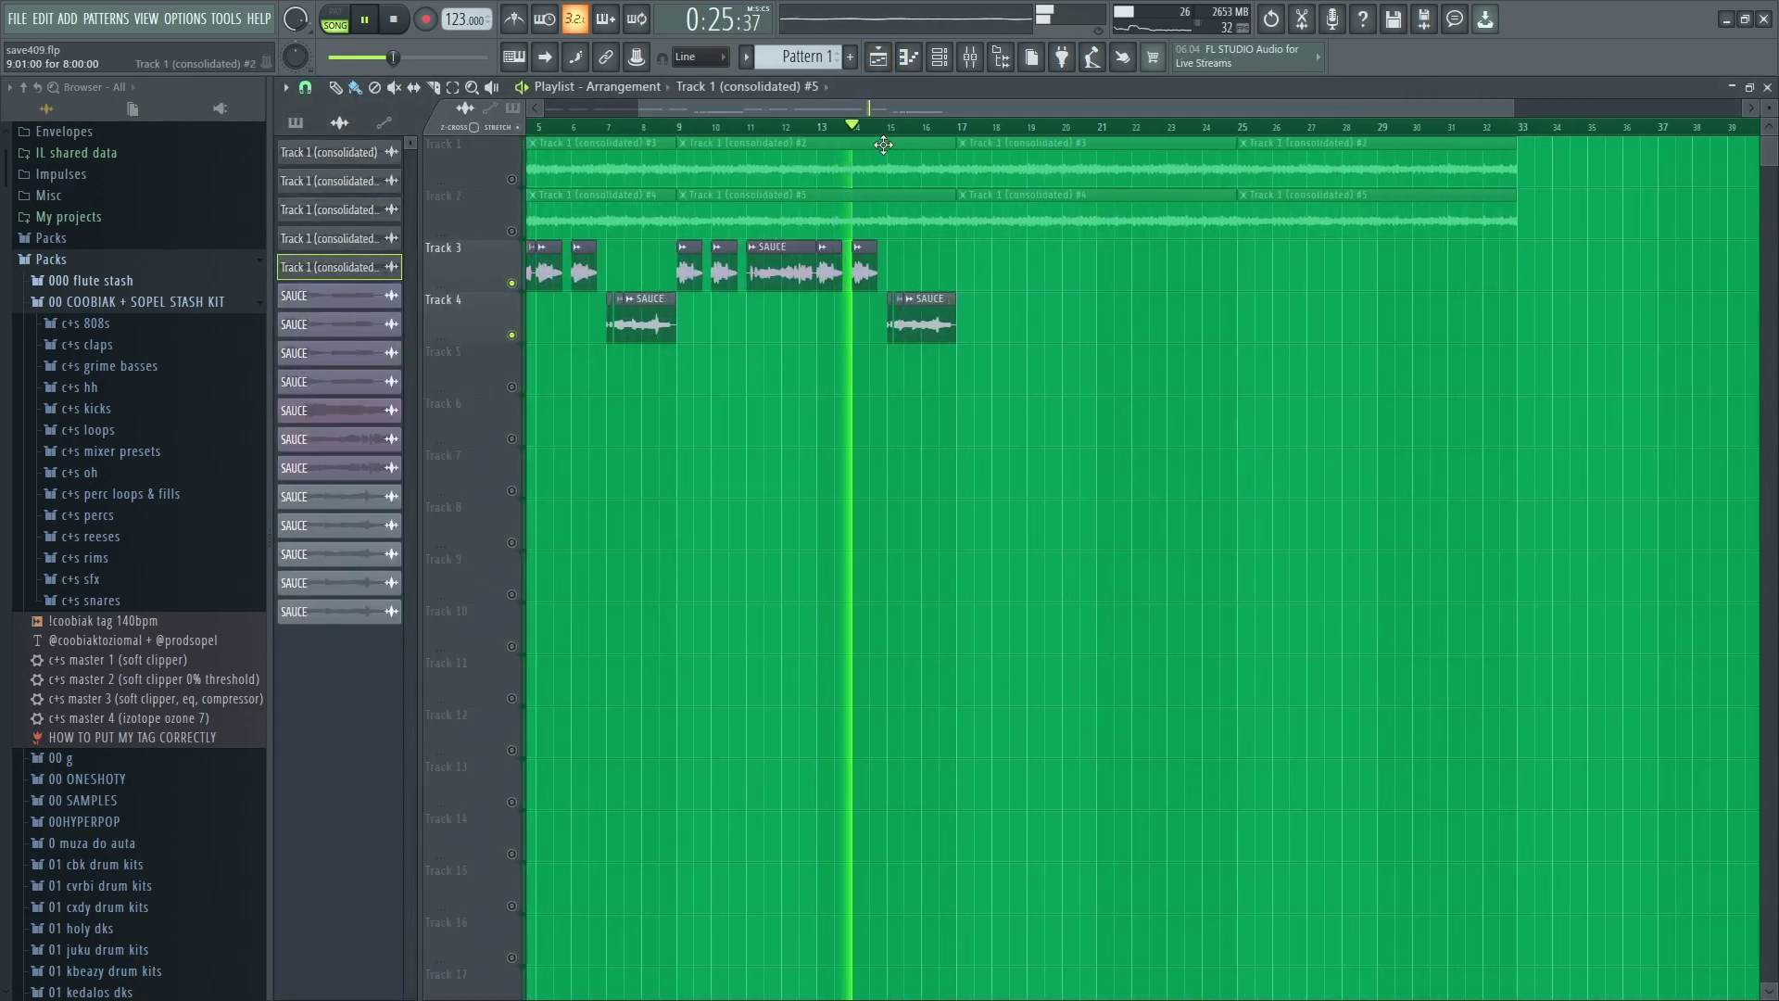
scroll(841, 111, up, 2)
scroll(851, 139, down, 3)
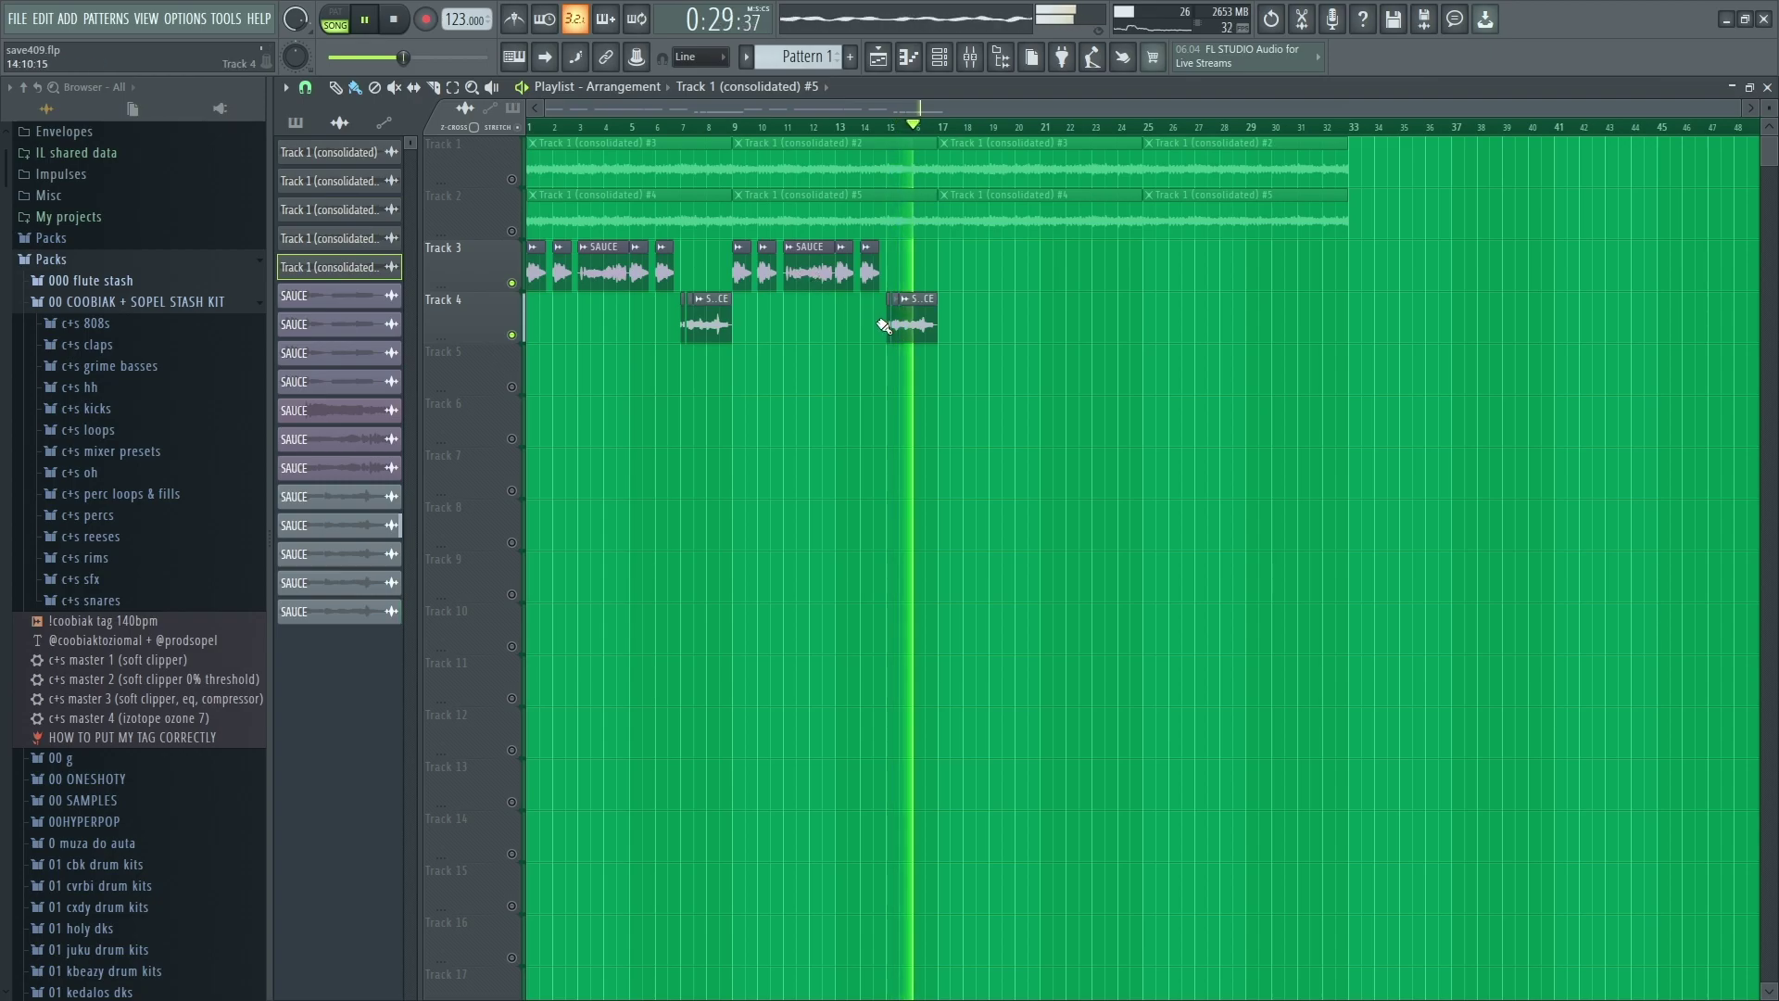
Stop playback, unmute playlist Tracks 1 and 2, and play the full arrangement from the start.
click(393, 18)
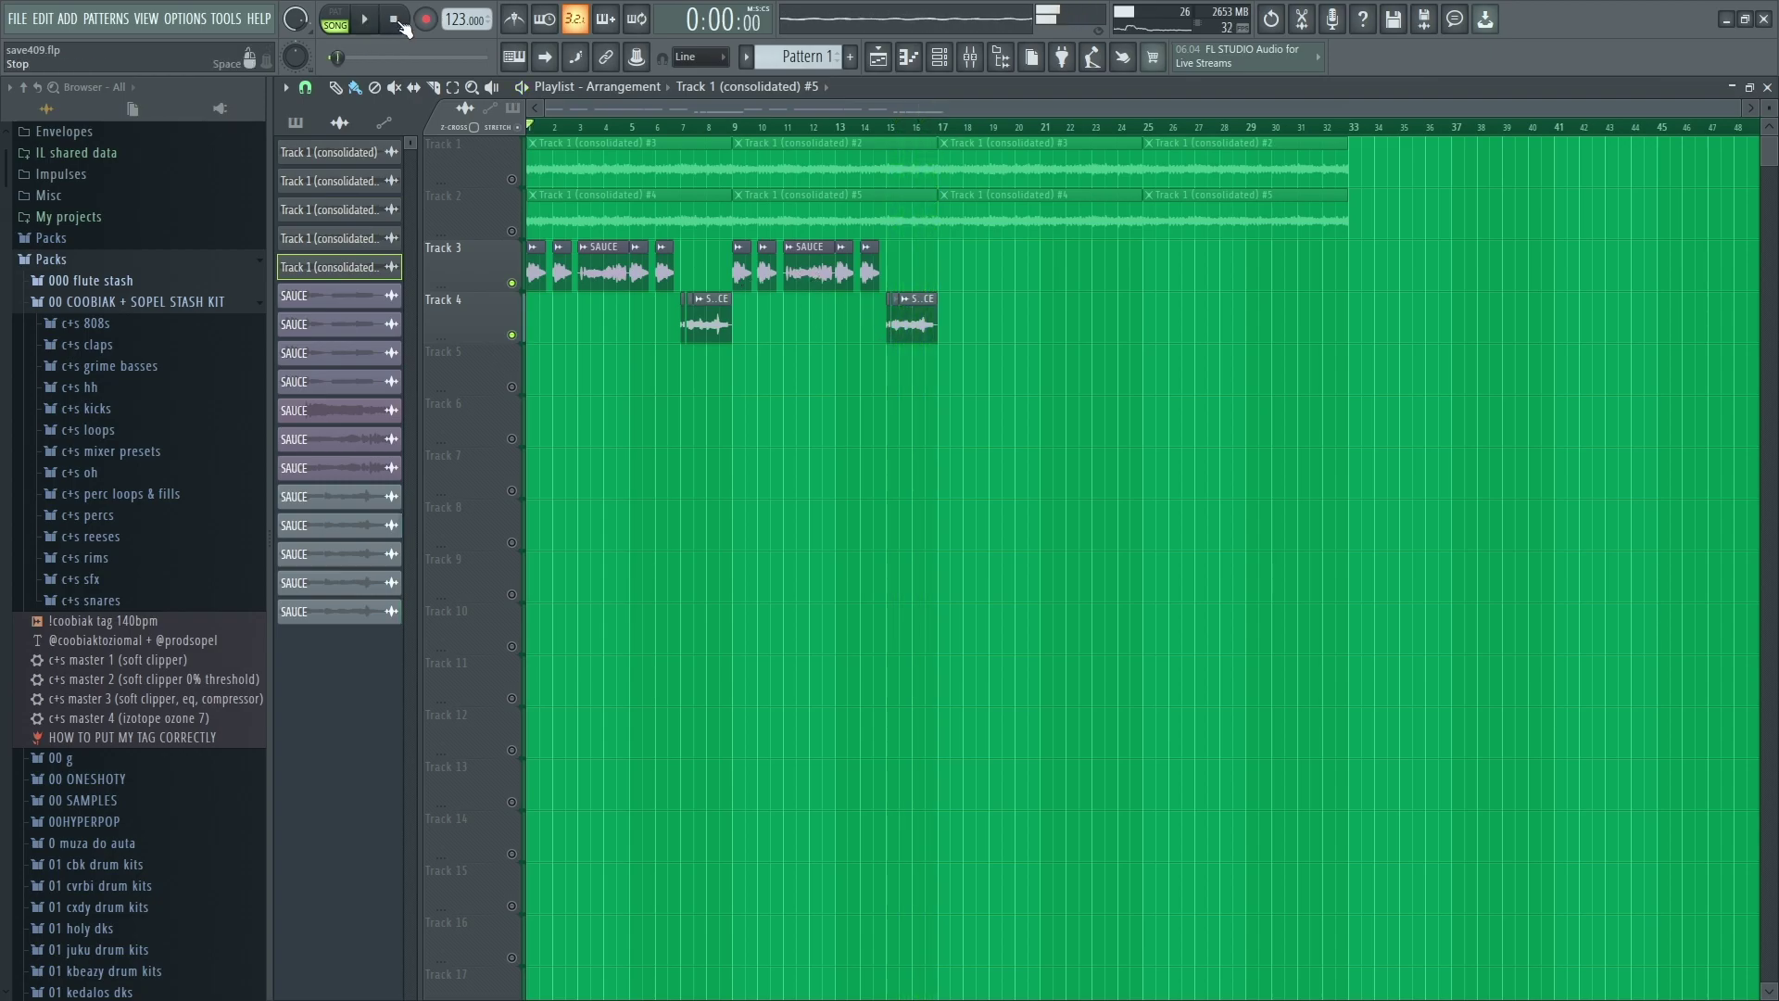
click(512, 179)
click(512, 231)
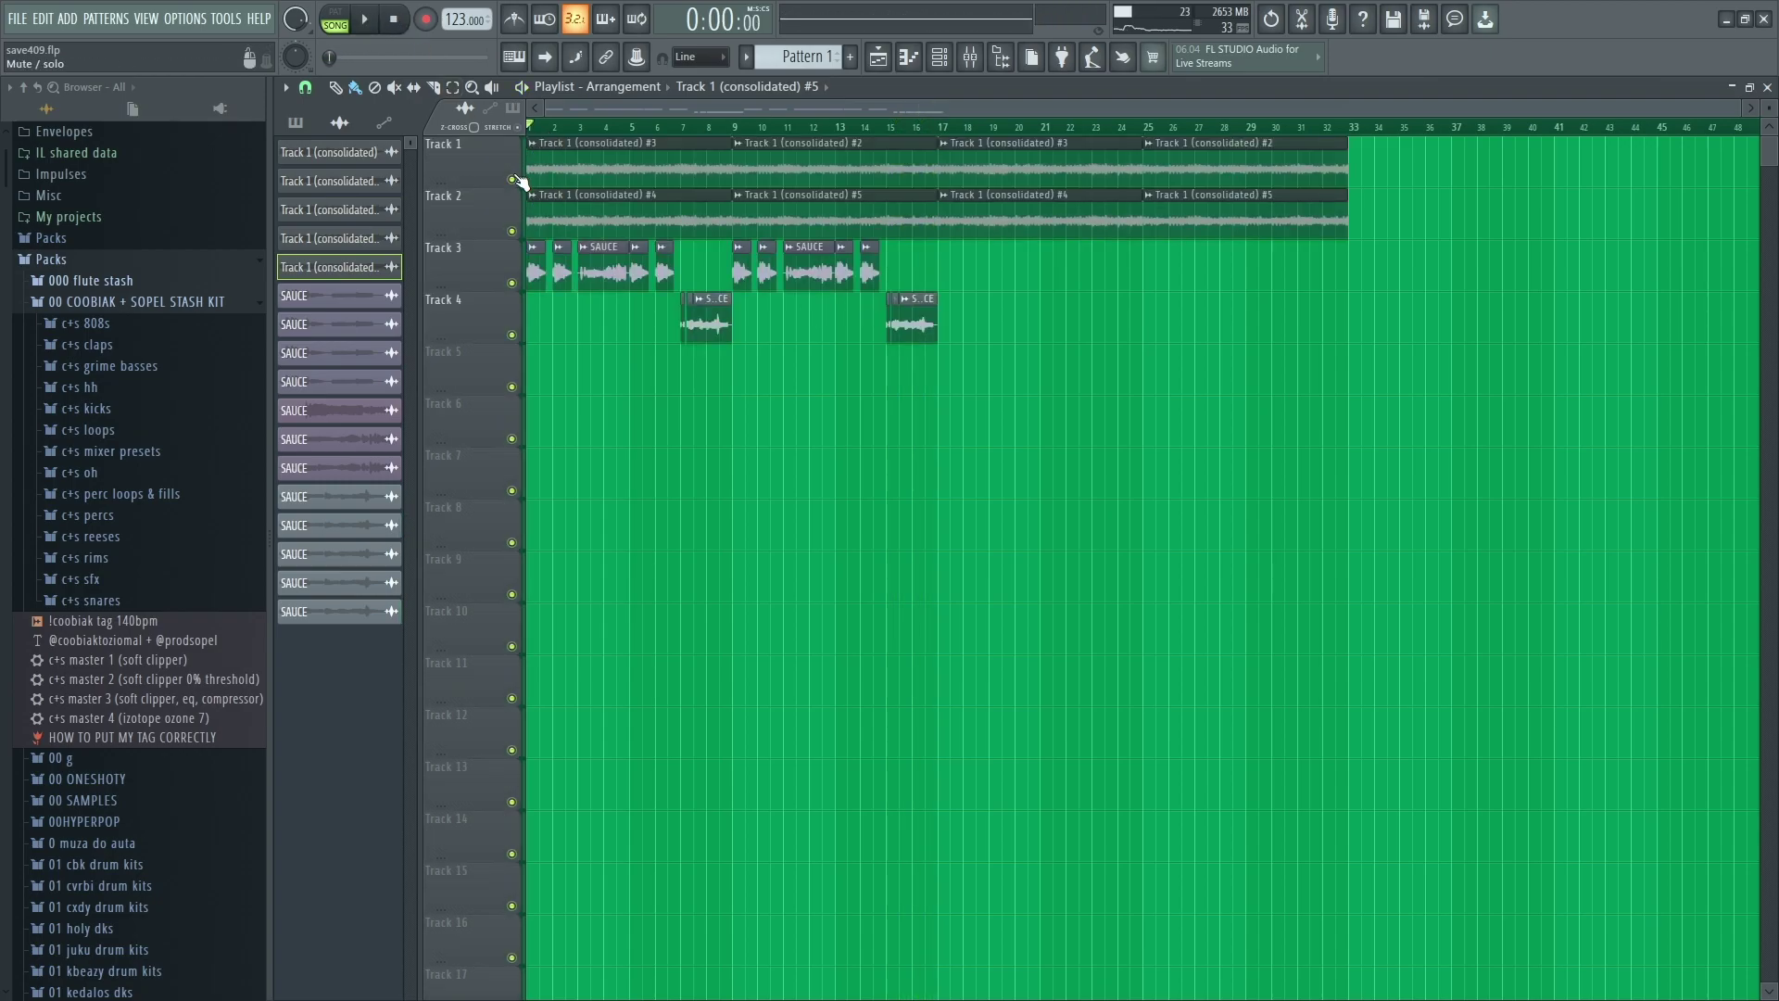
scroll(536, 113, up, 3)
key(space)
scroll(535, 113, down, 3)
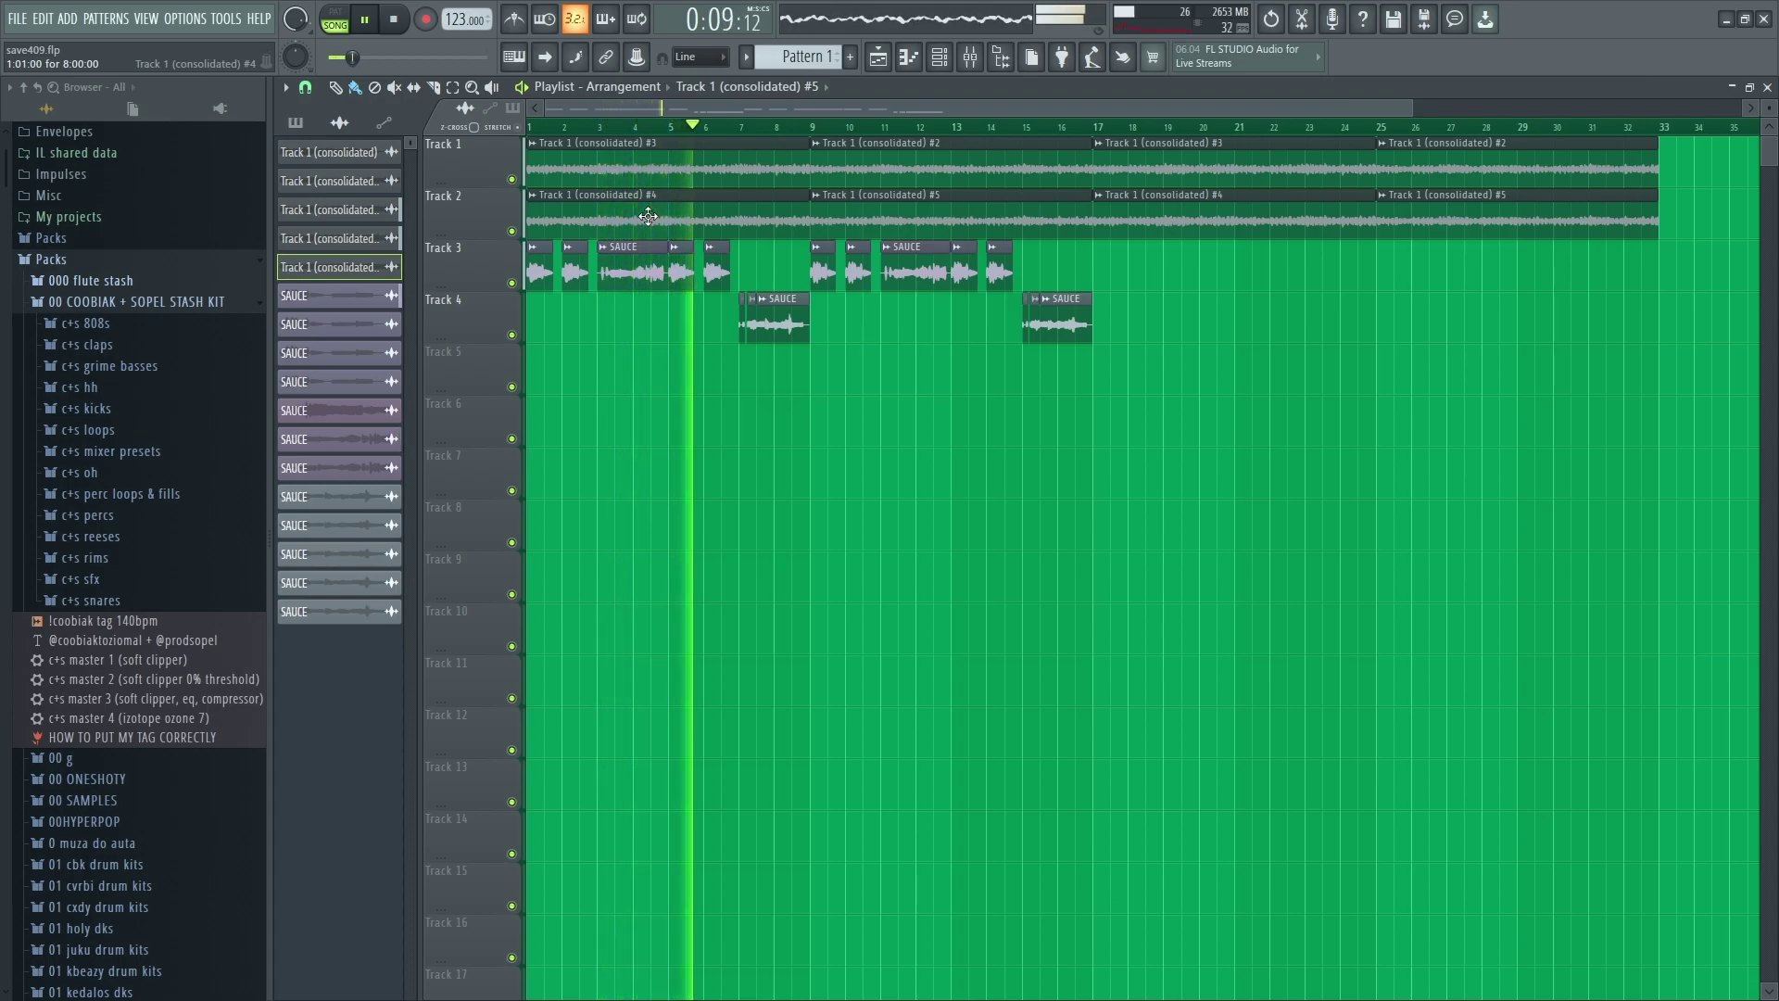
scroll(766, 137, up, 4)
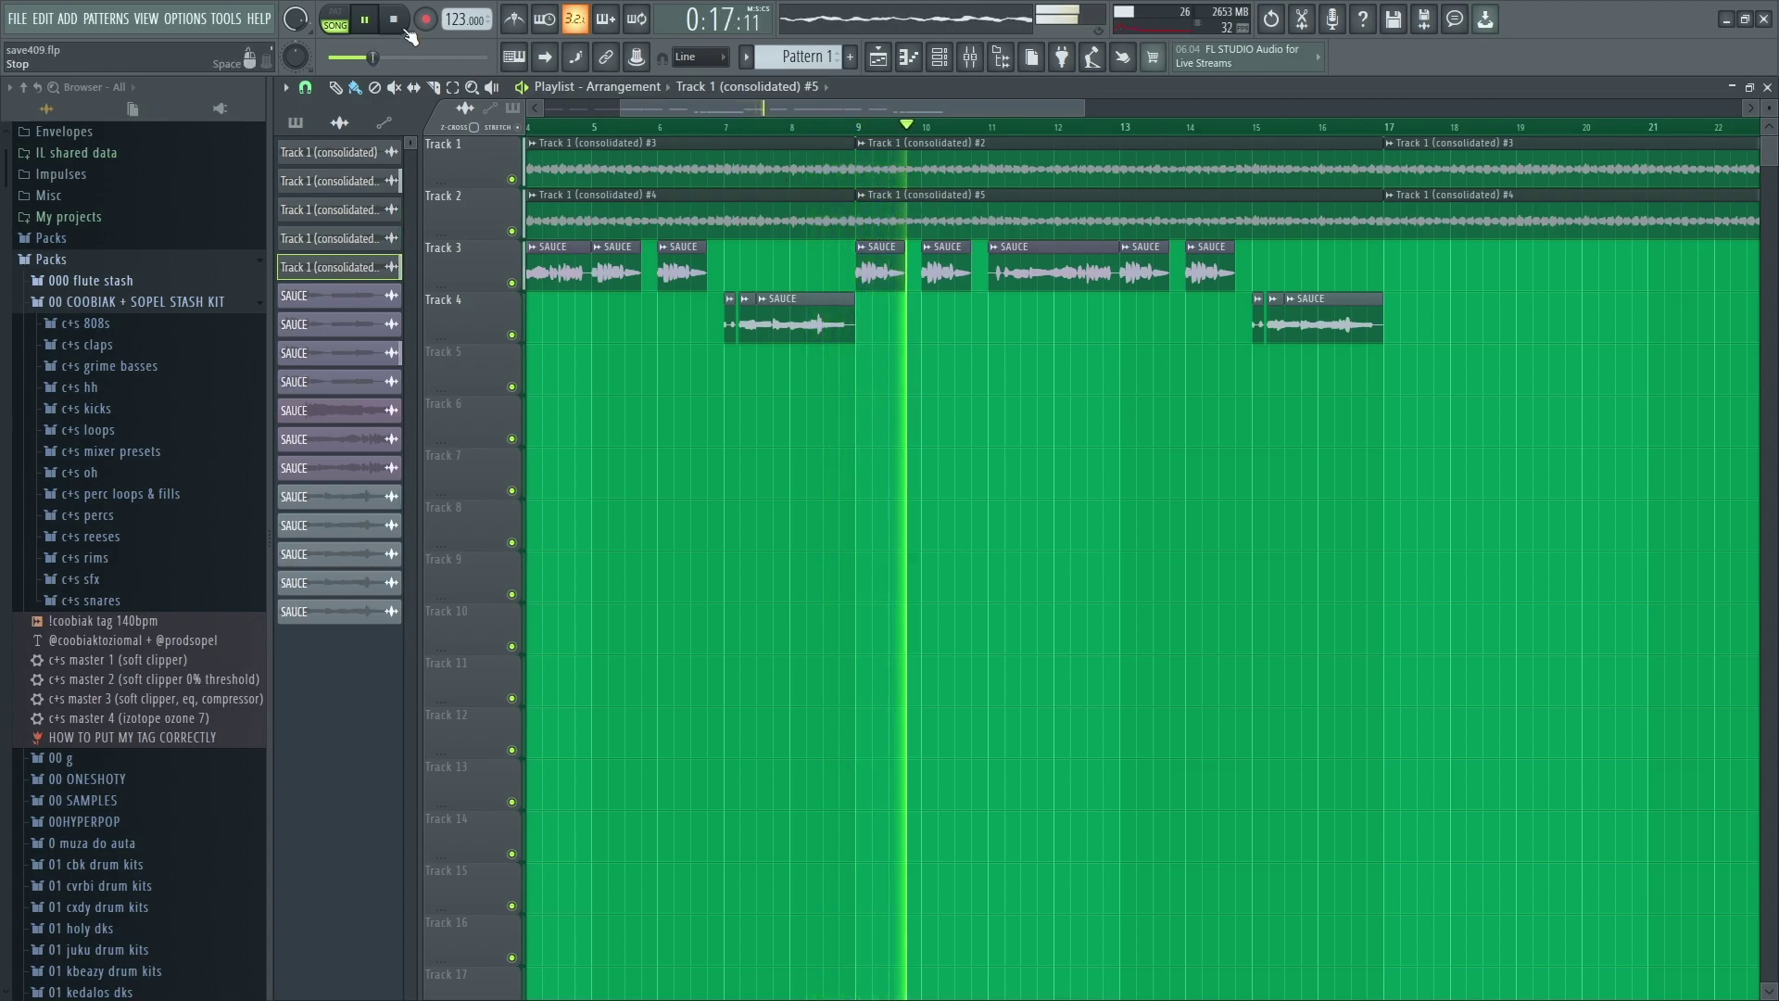
scroll(920, 121, down, 4)
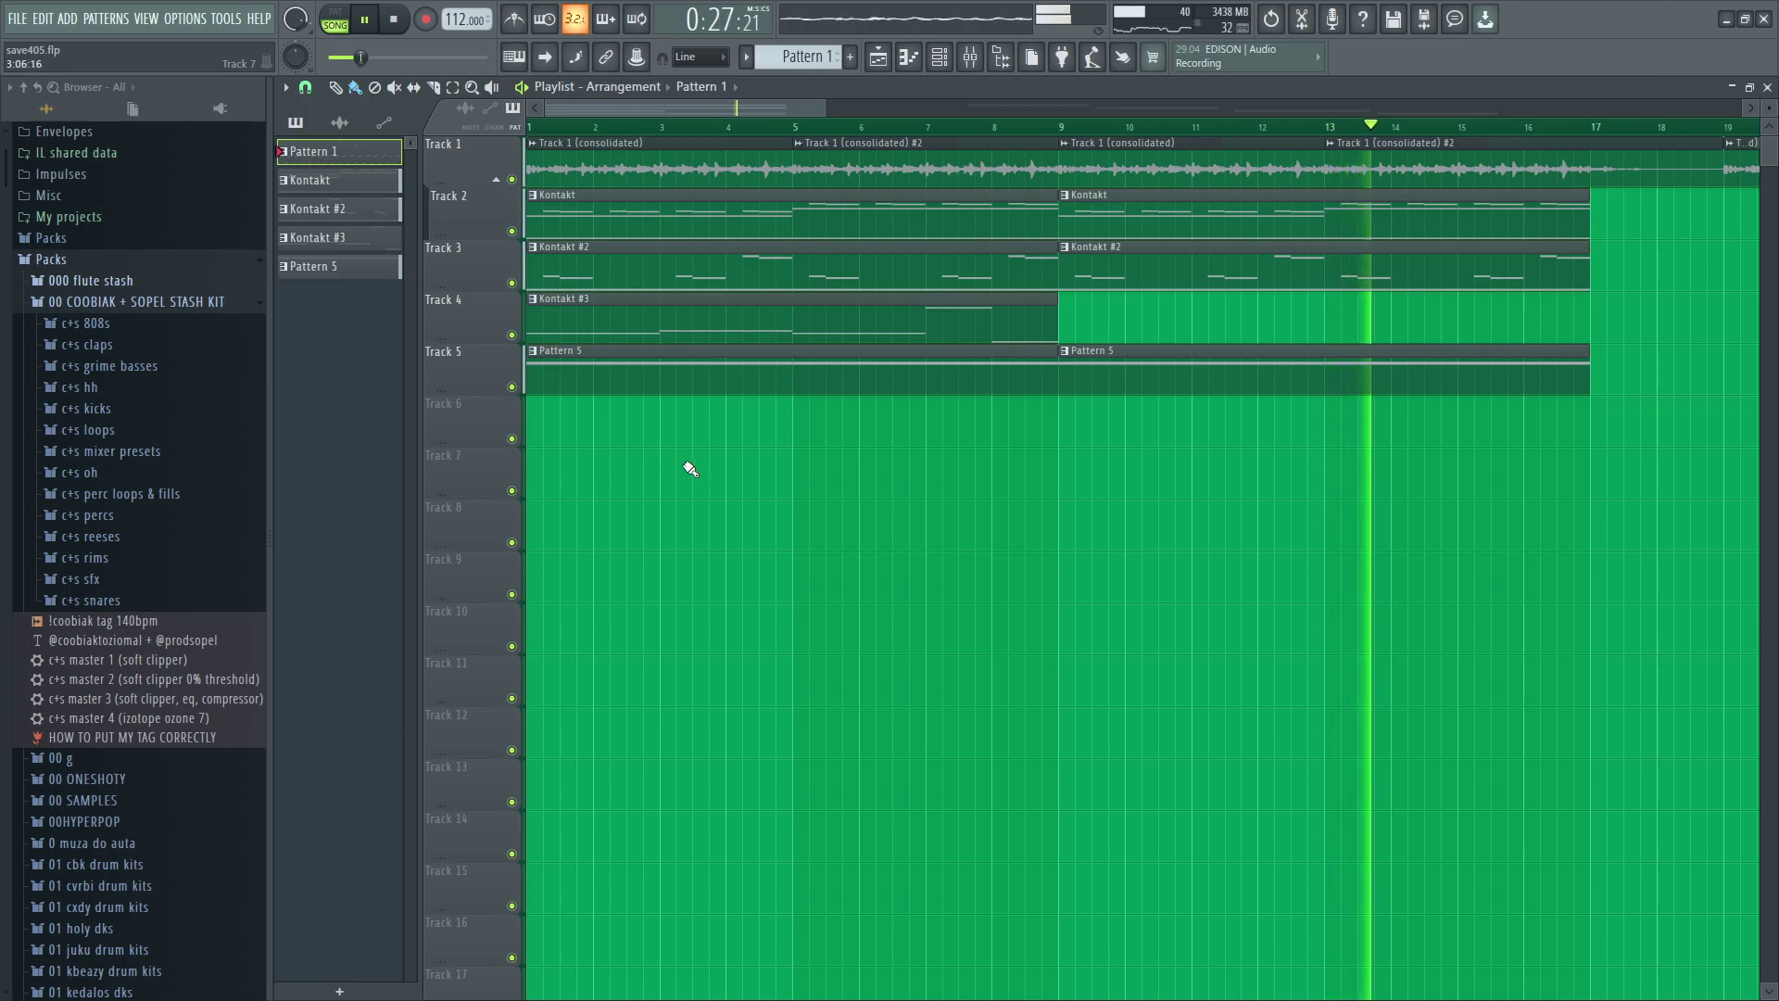
Stop playback and open the Omnisphere channel of Pattern 1 to examine its loaded patch.
scroll(888, 137, down, 2)
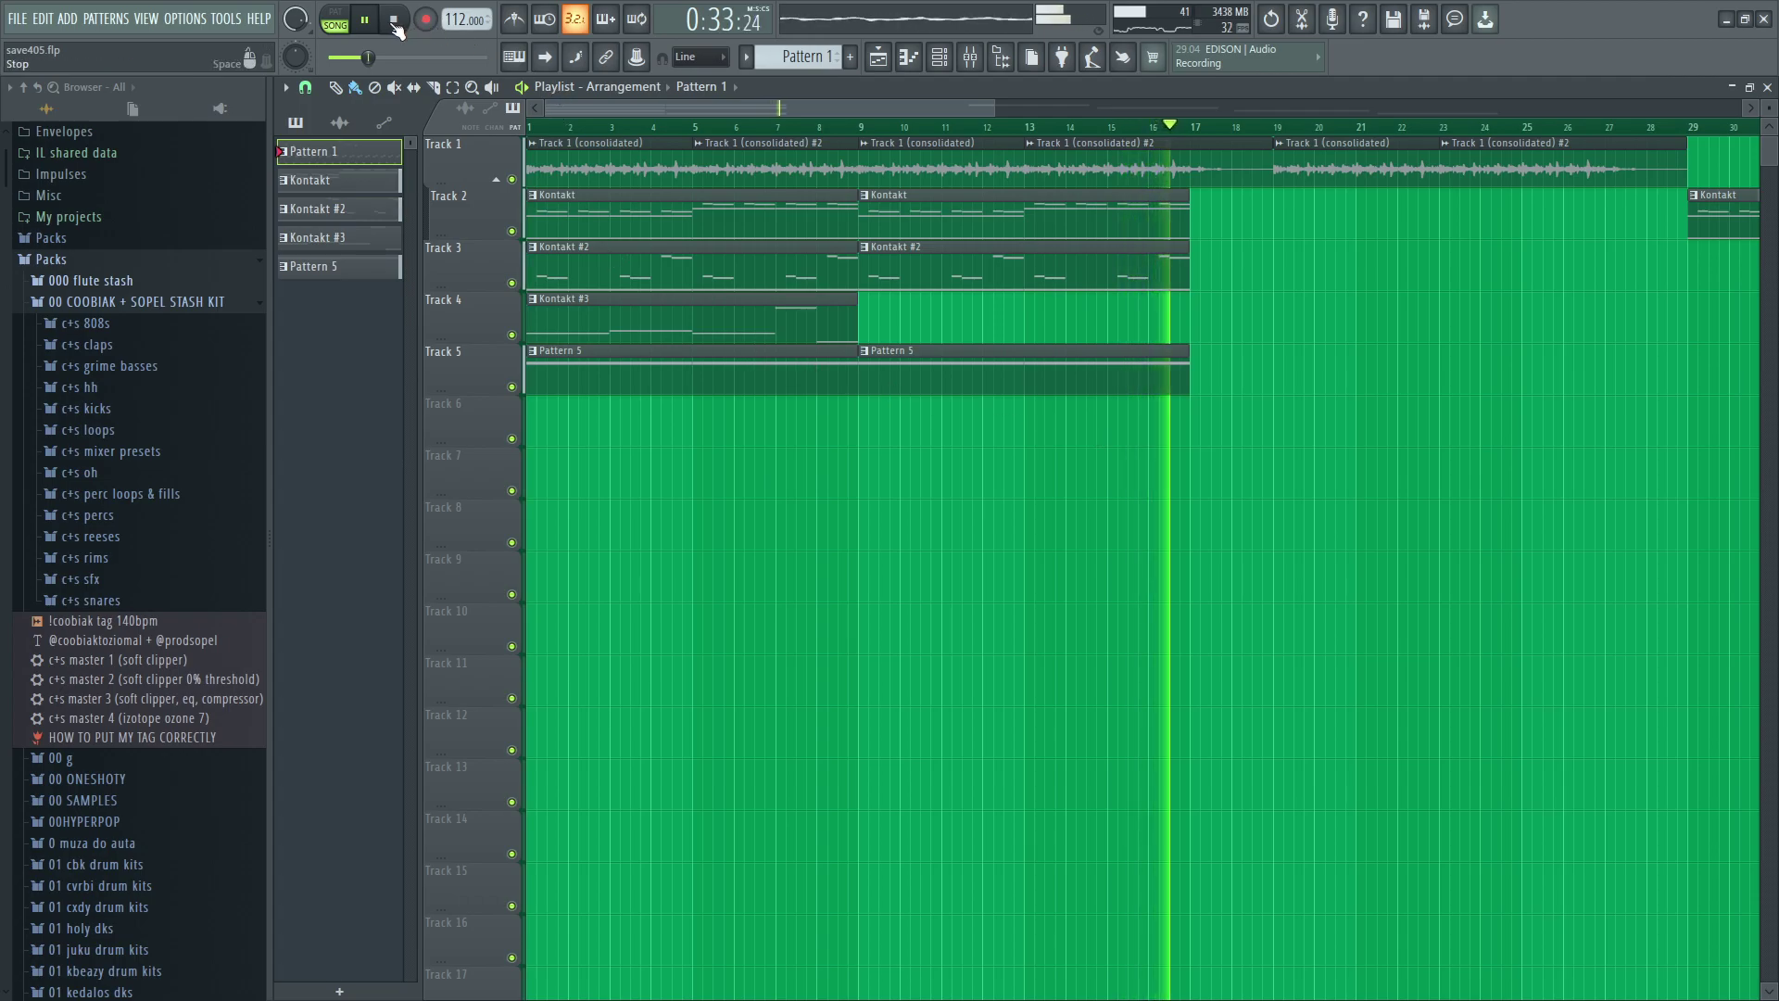
click(395, 22)
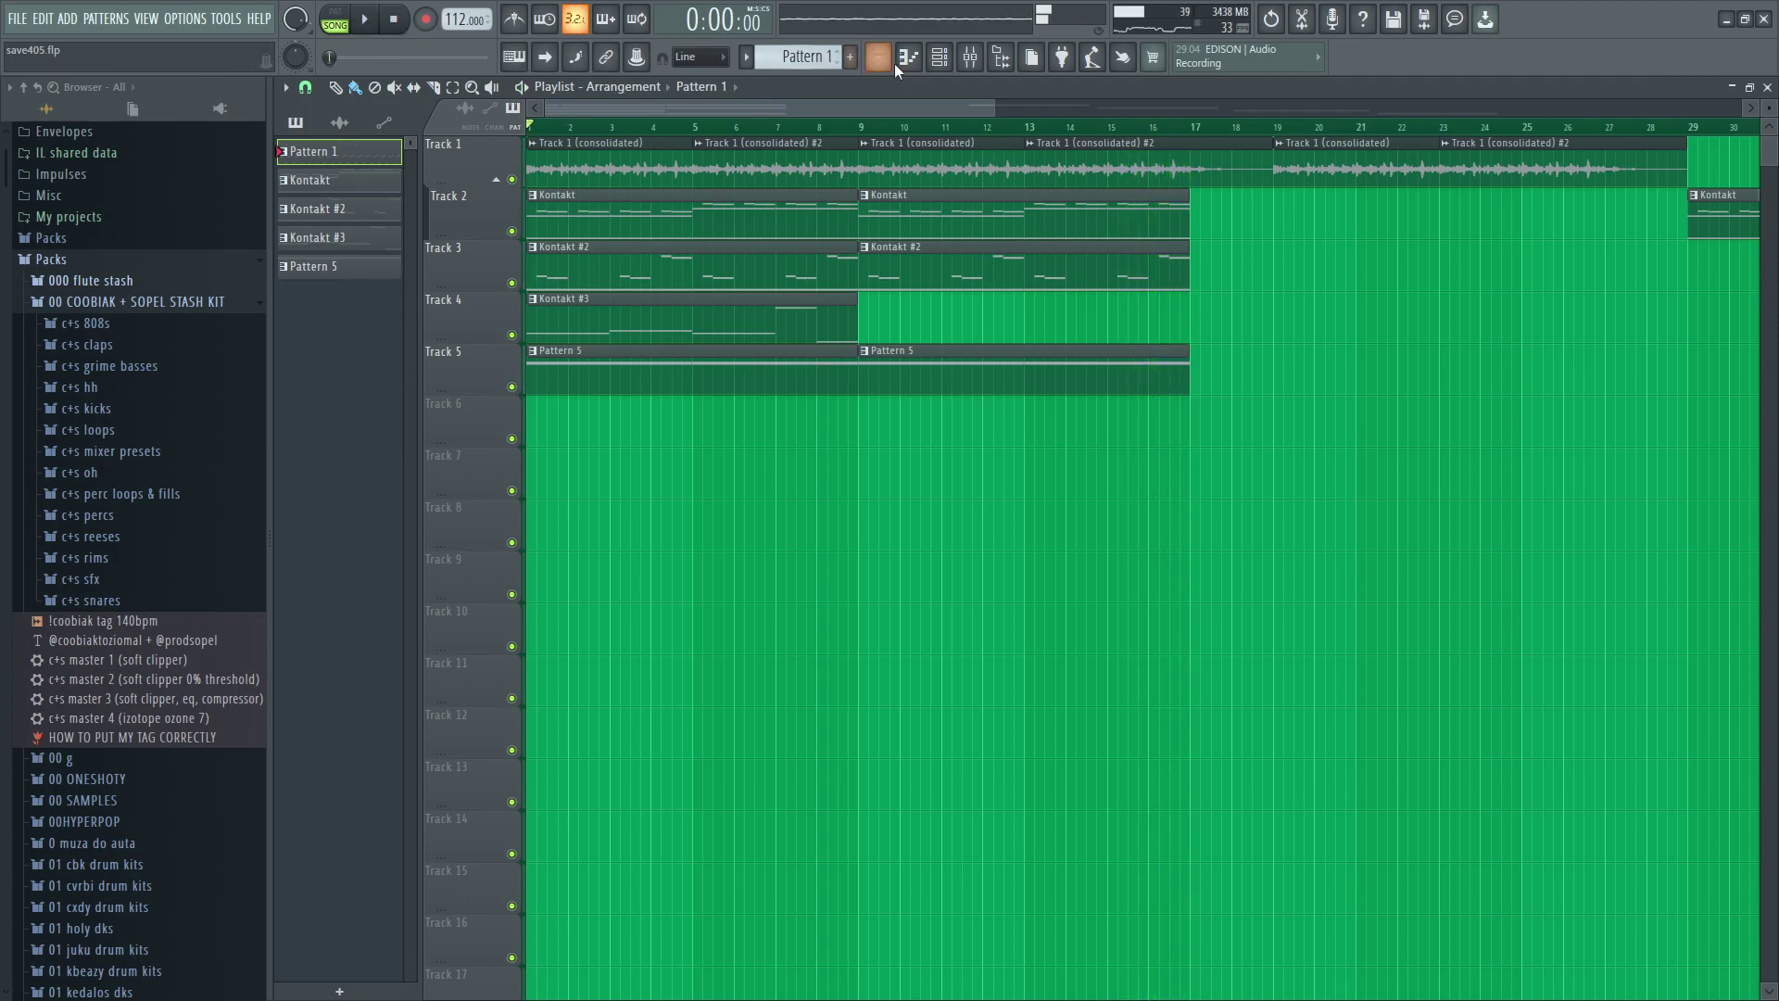
click(938, 59)
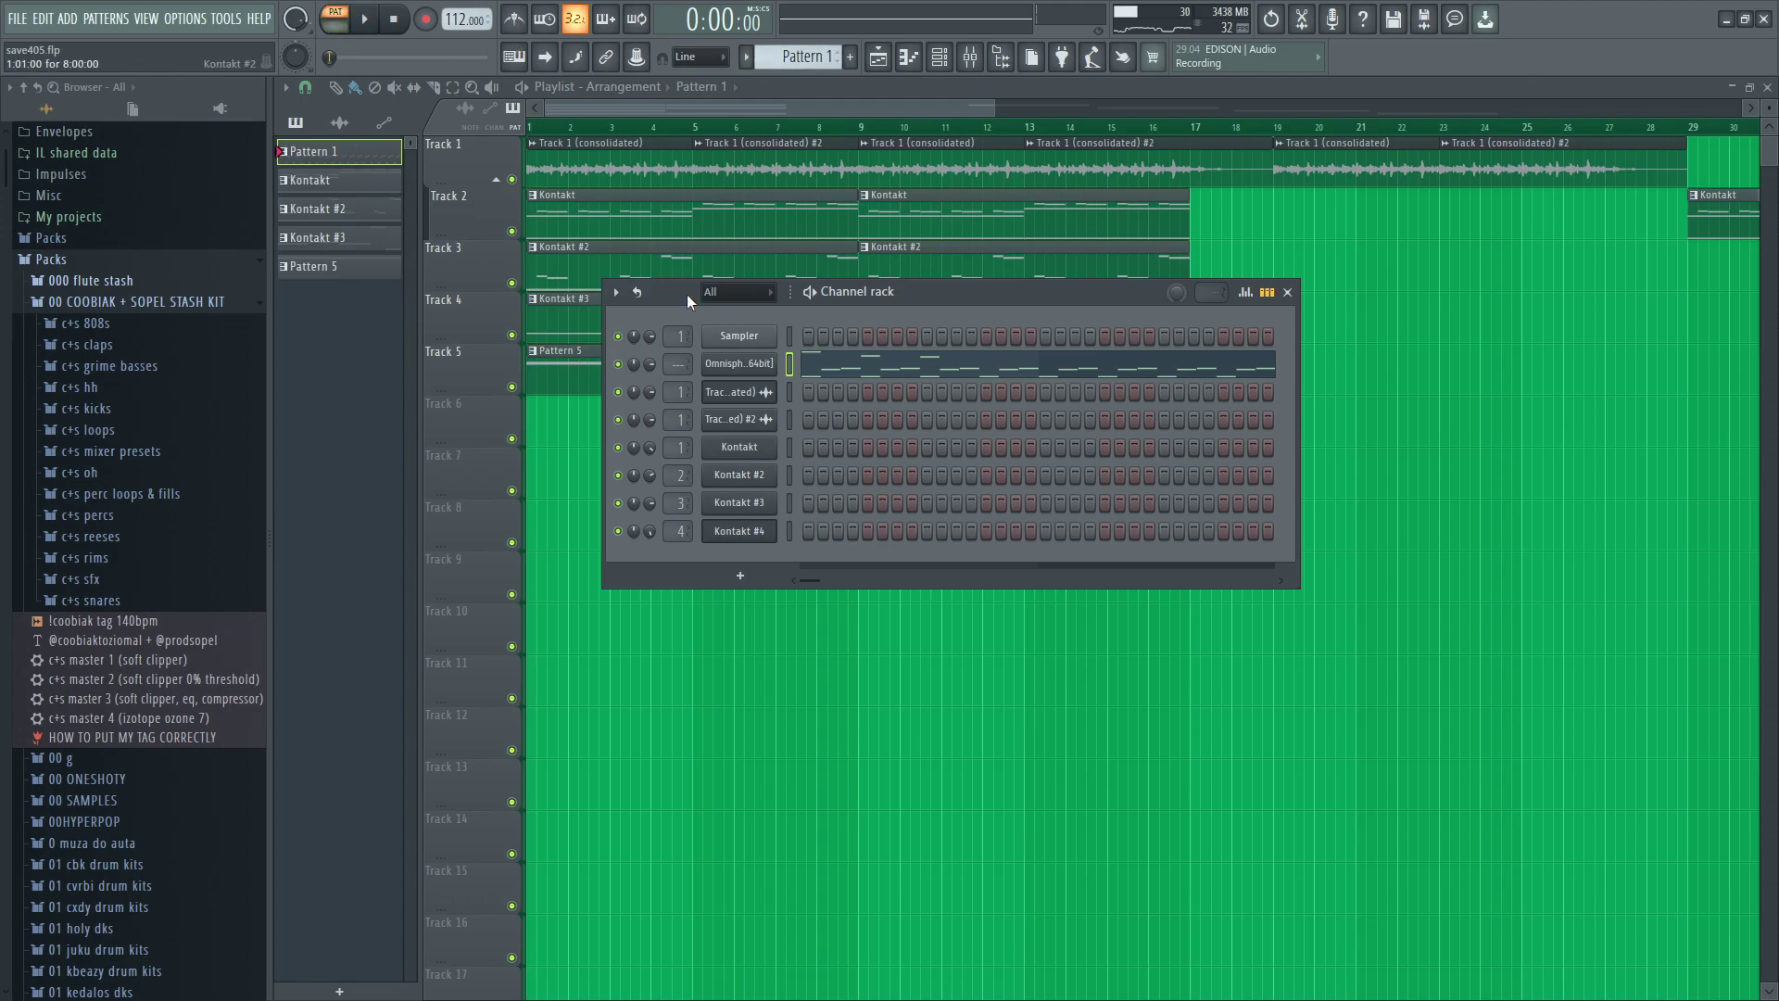
click(742, 364)
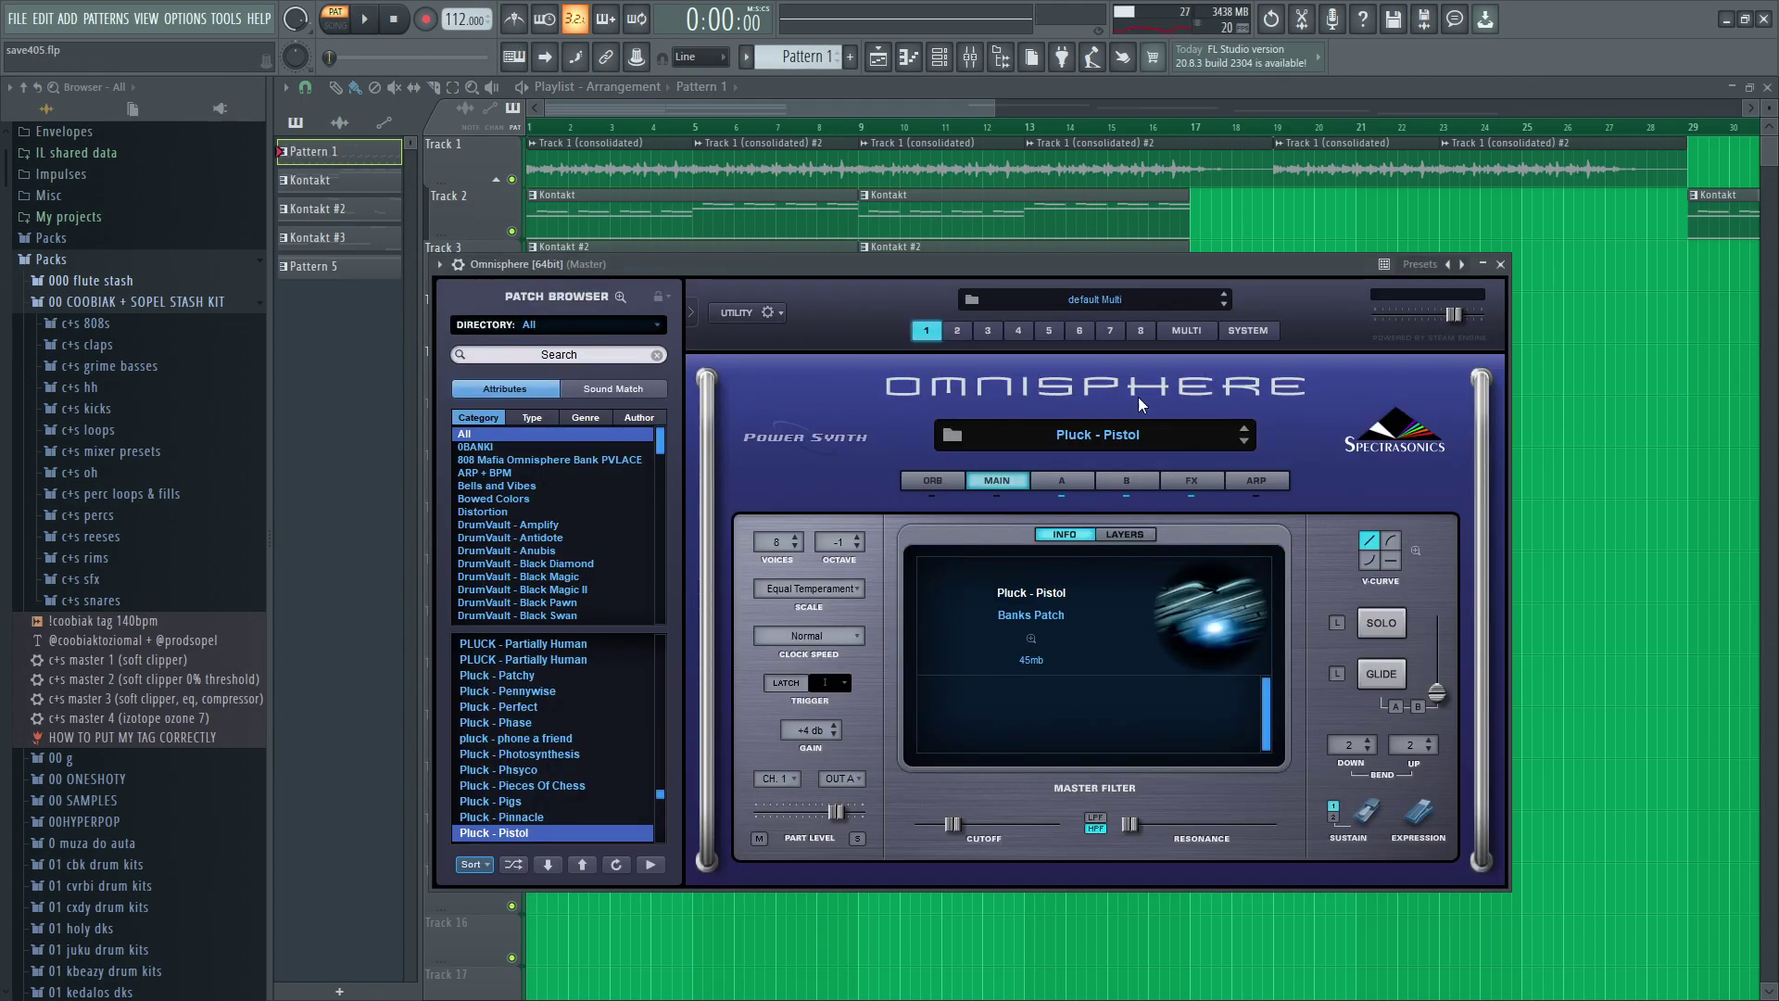
click(1504, 265)
Play Pattern 1 and examine its Omnisphere notes in the piano roll.
click(903, 373)
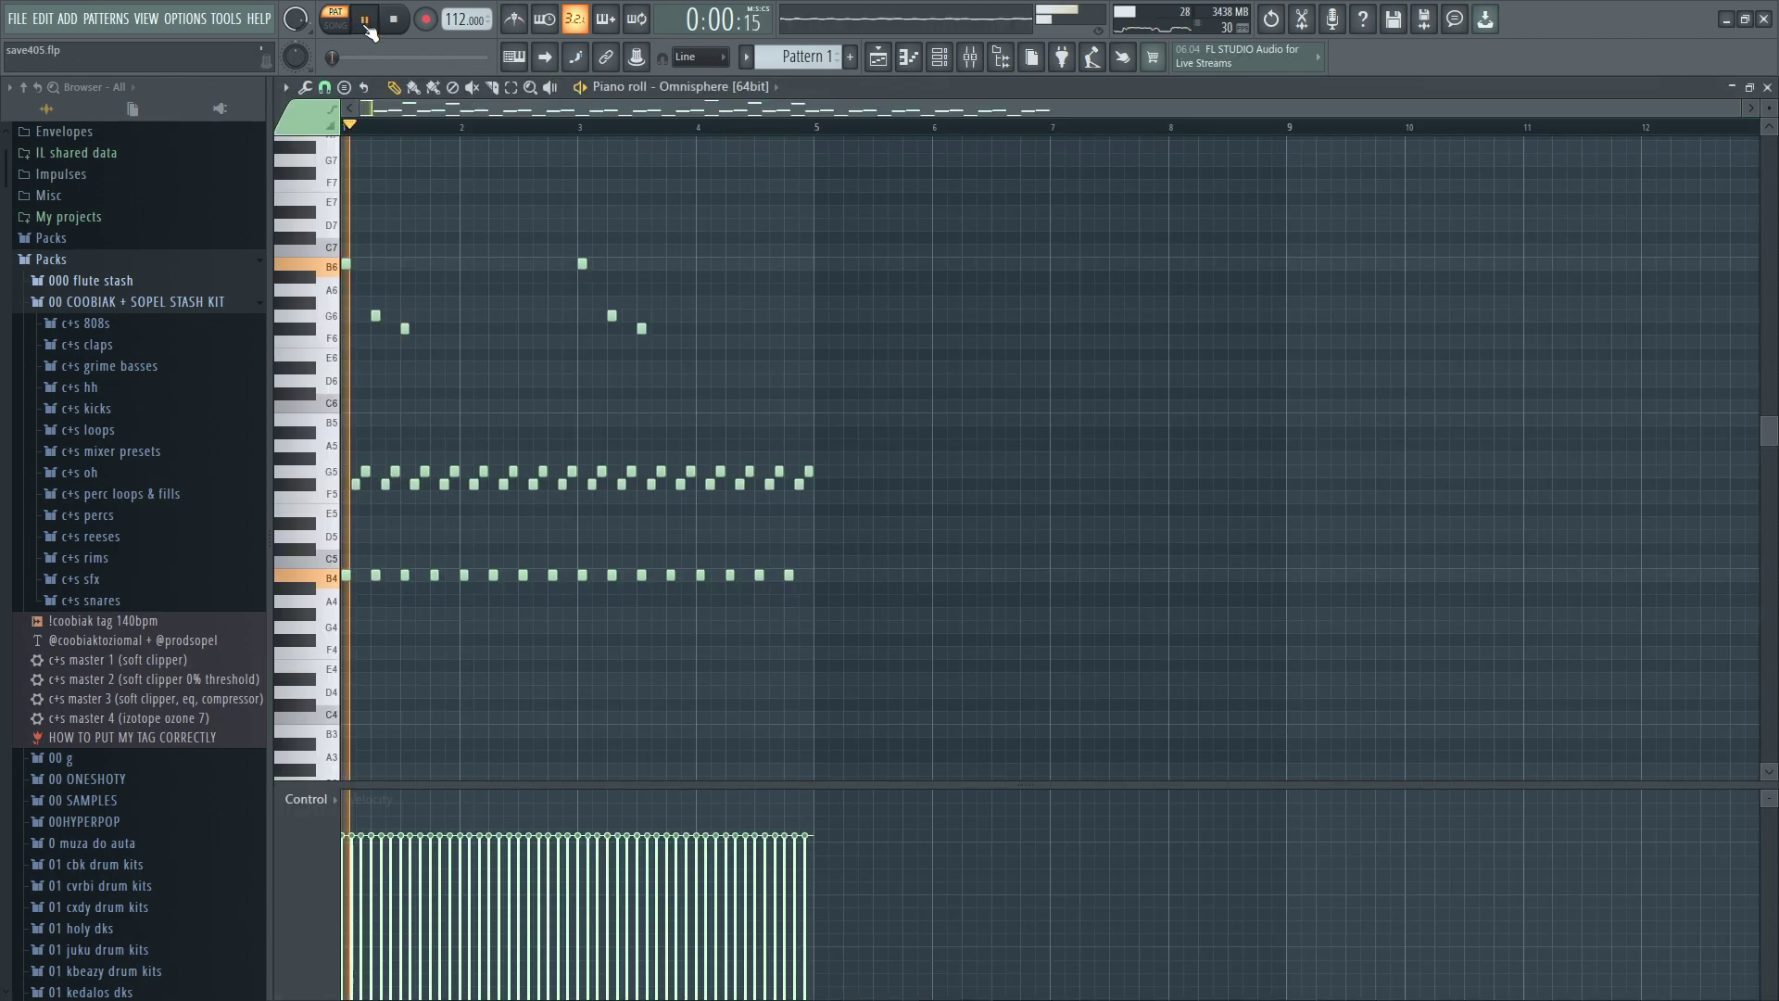
scroll(398, 278, down, 1)
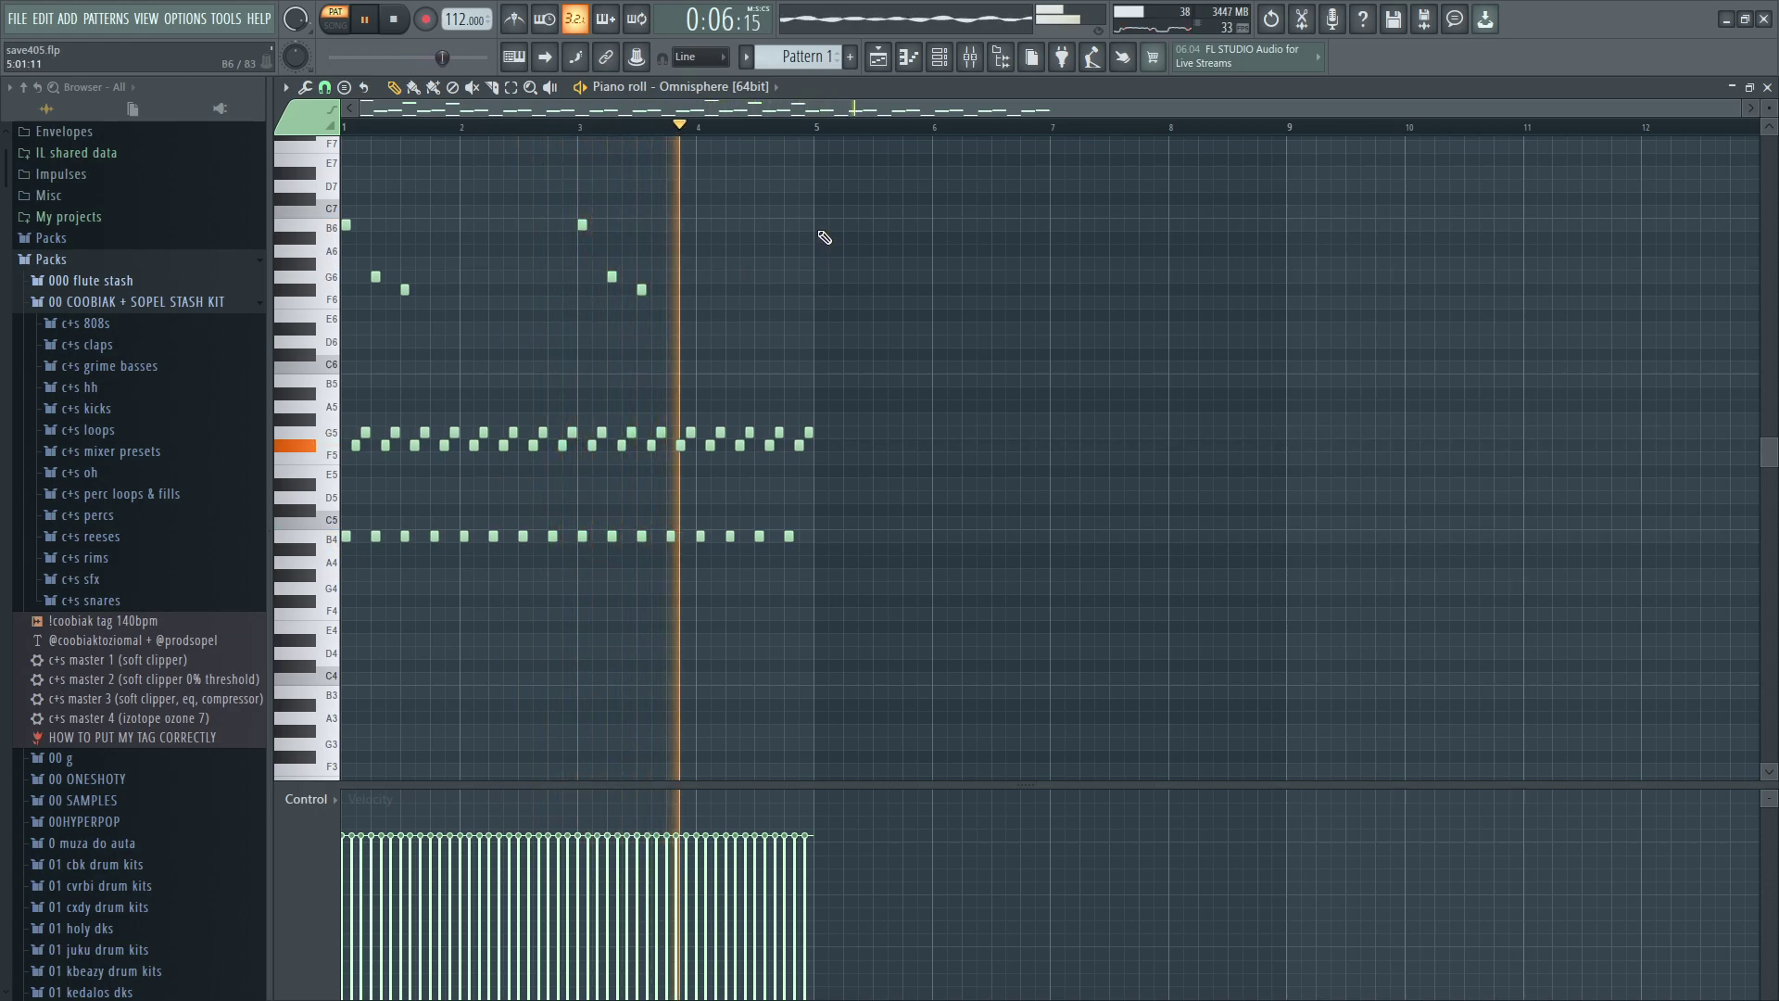
scroll(767, 139, up, 2)
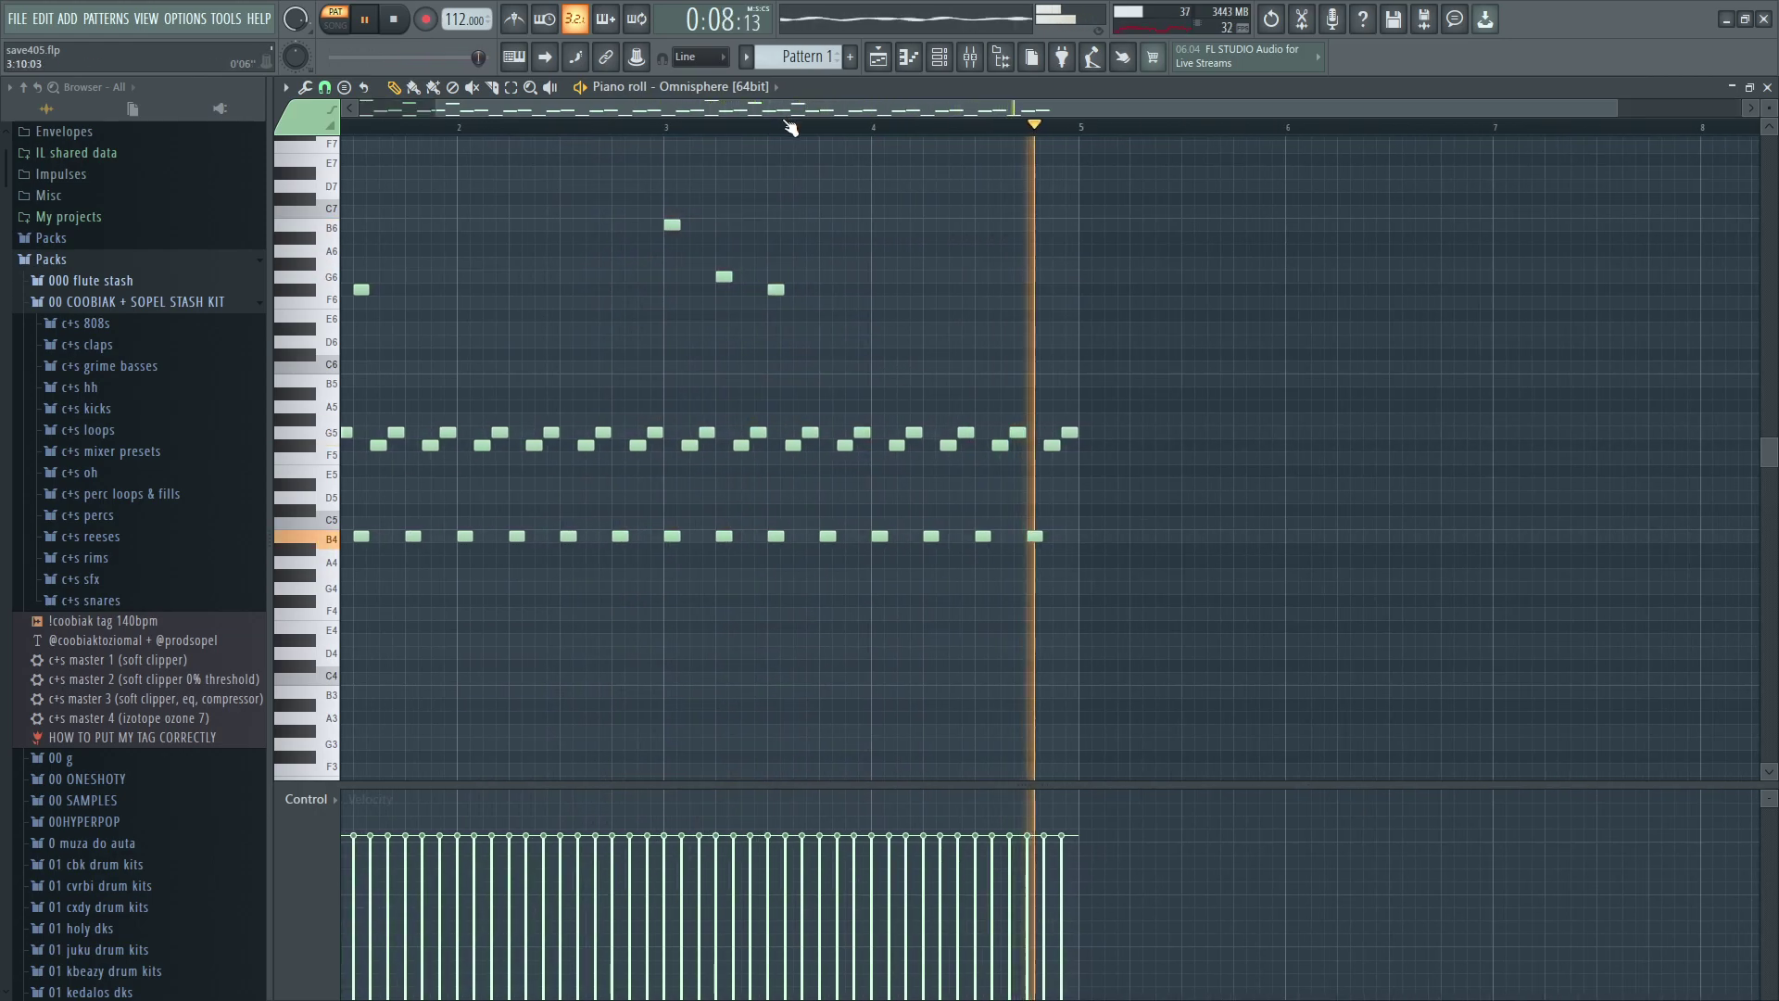
Return to the playlist, solo Track 1 and play its consolidated clips from the start.
click(878, 58)
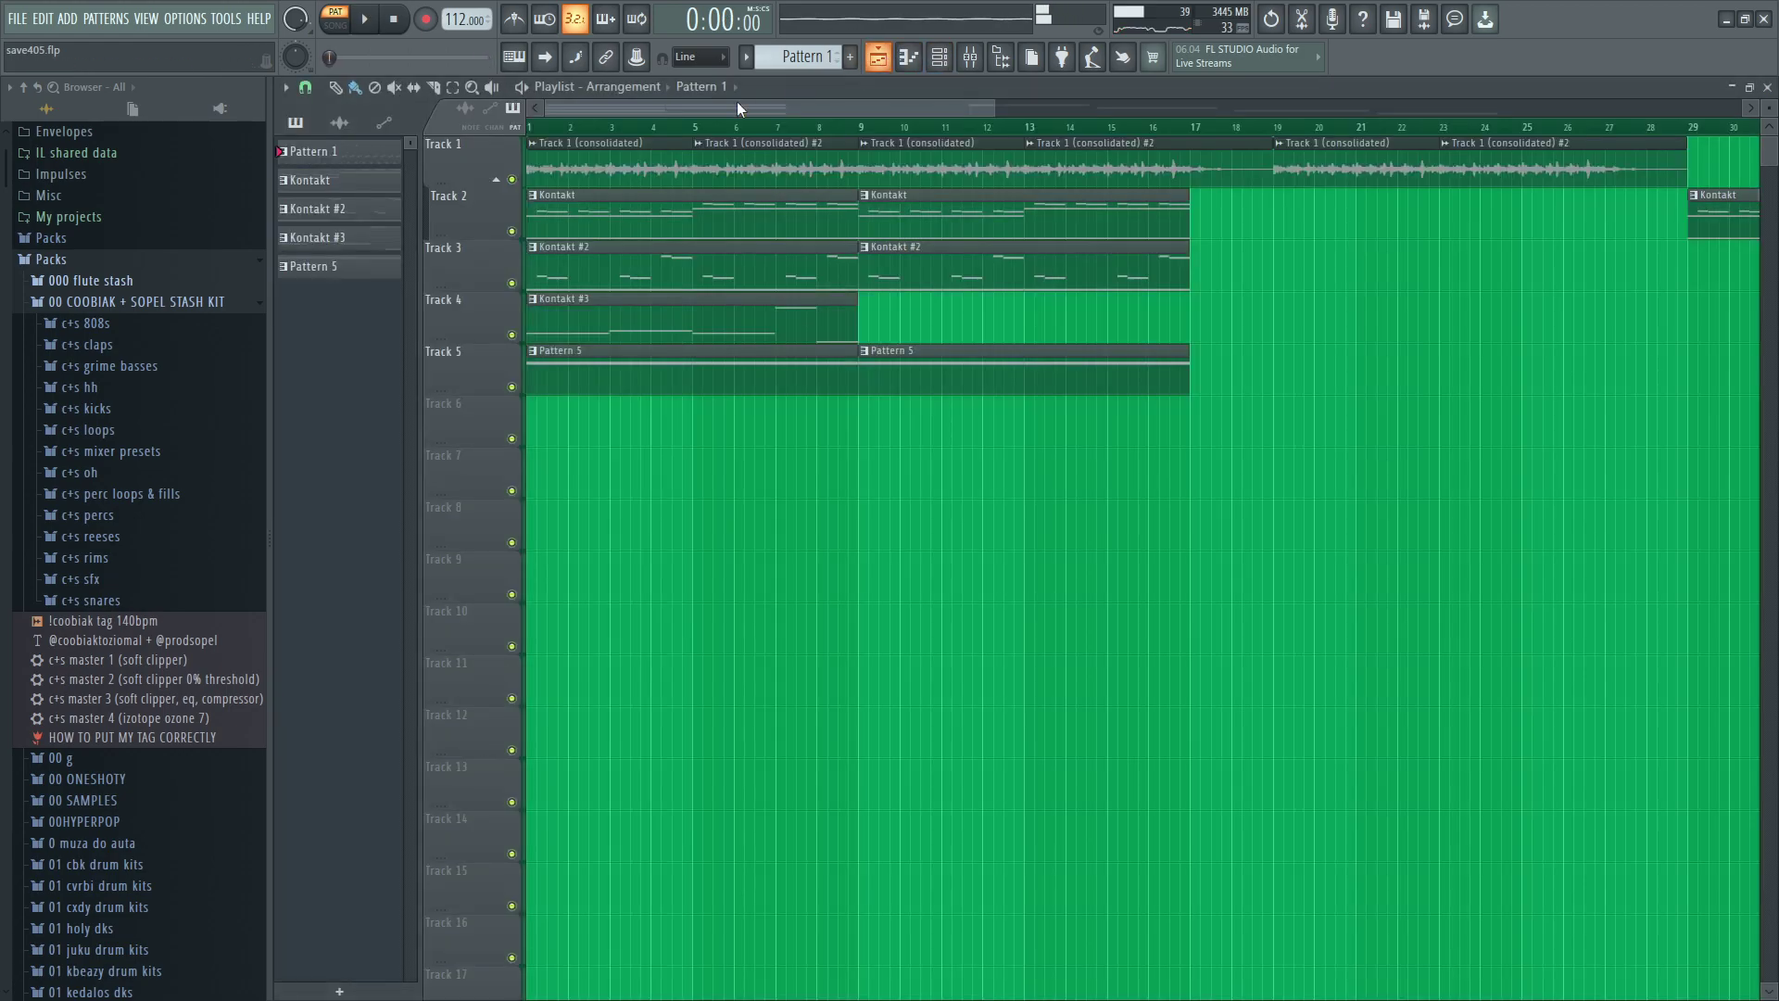
right_click(514, 180)
scroll(577, 107, up, 3)
key(space)
Examine both Fruity parametric EQ 2 instances, RC-20 Retro Color, Effectrix and FIN-MICRO on the Omnisphere mixer track while Track 1 plays.
click(969, 57)
click(398, 288)
click(1668, 148)
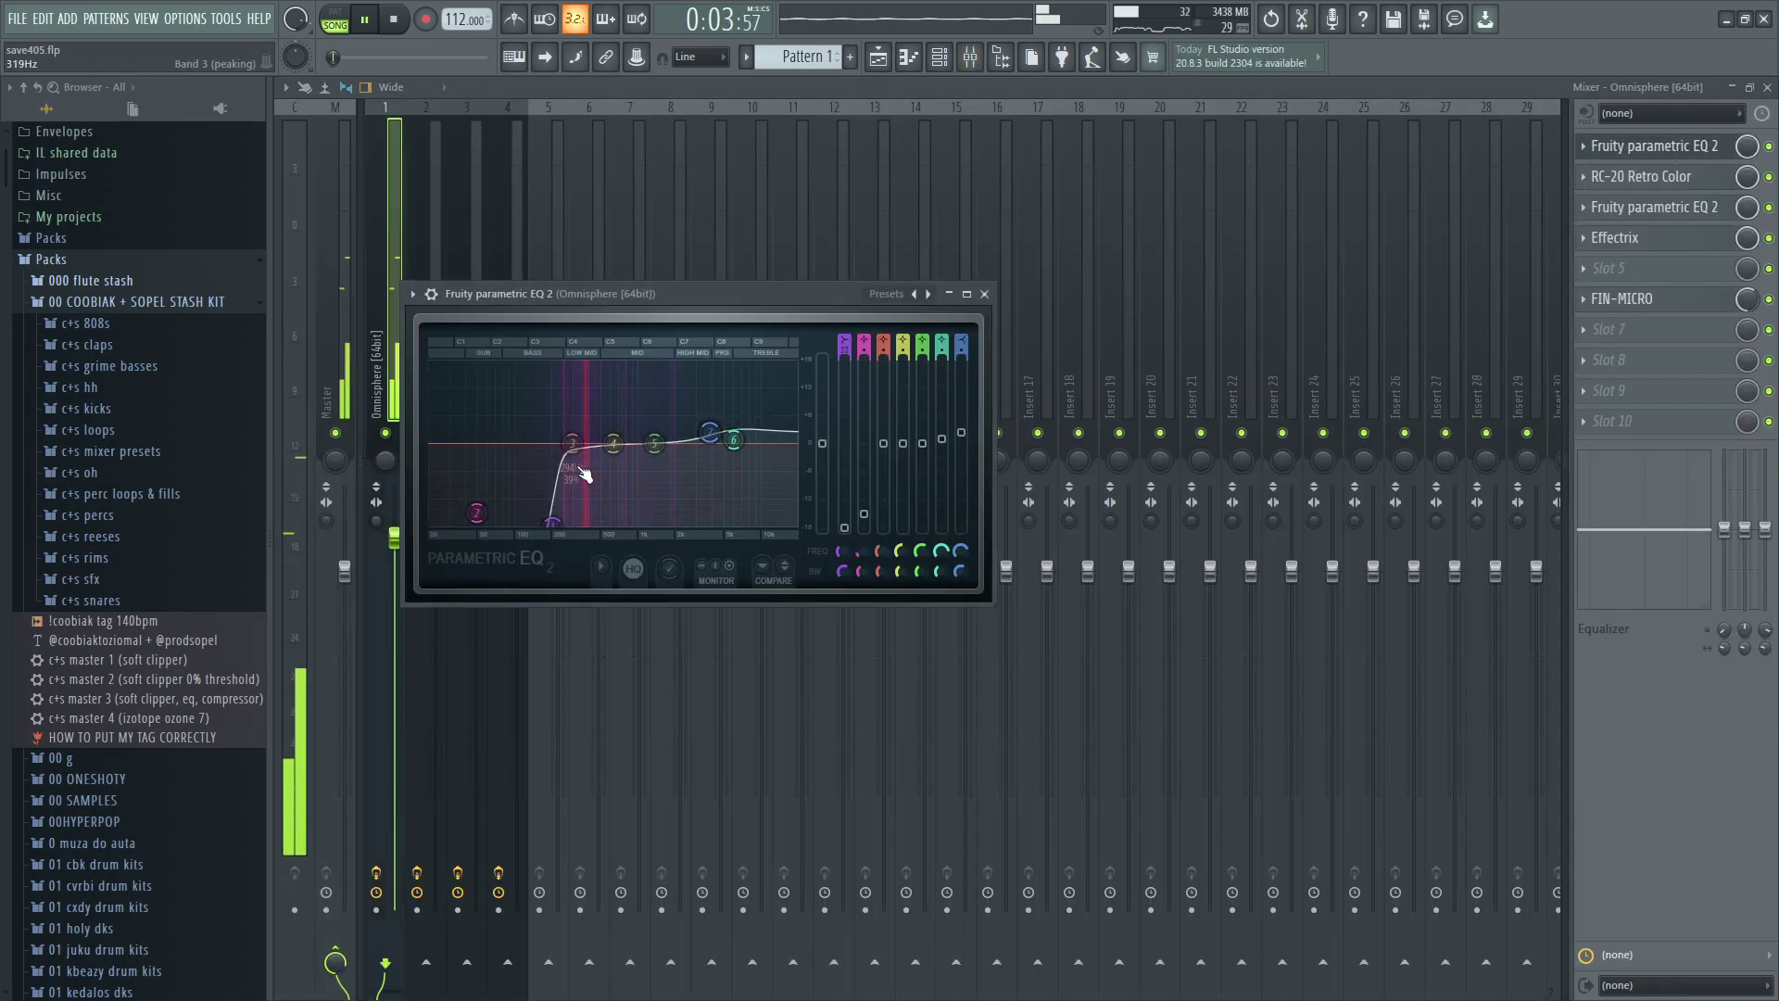
click(1630, 176)
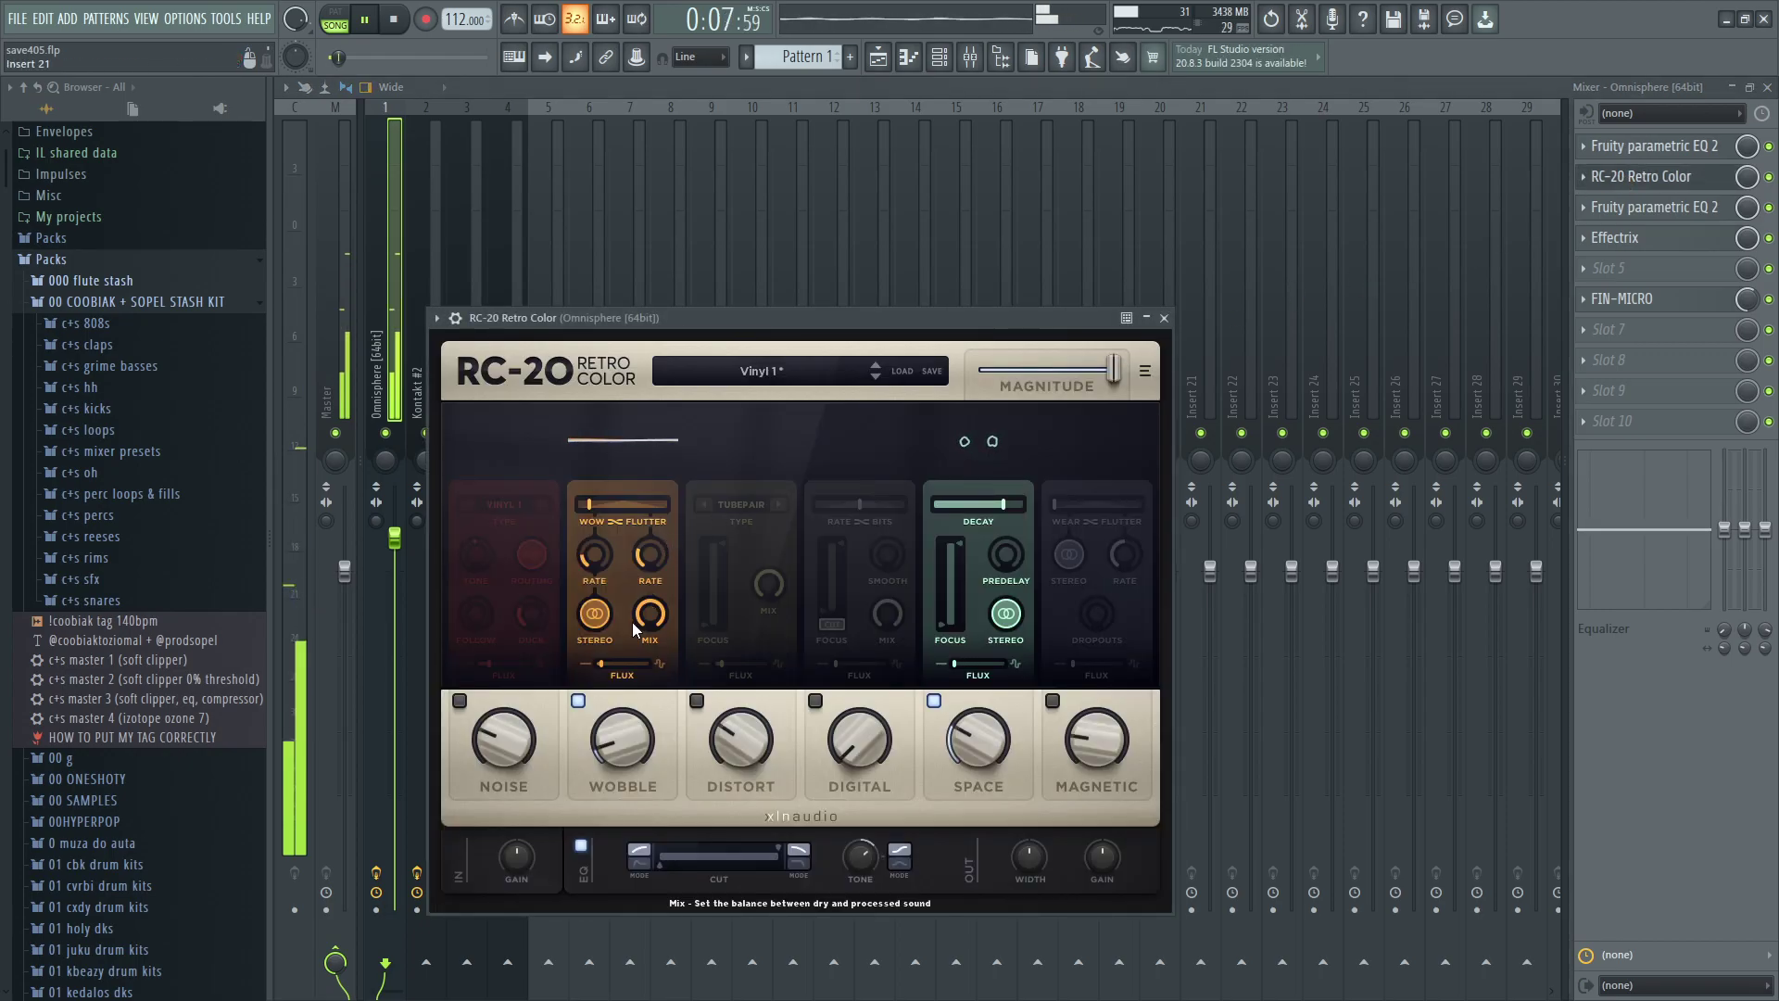
click(1628, 207)
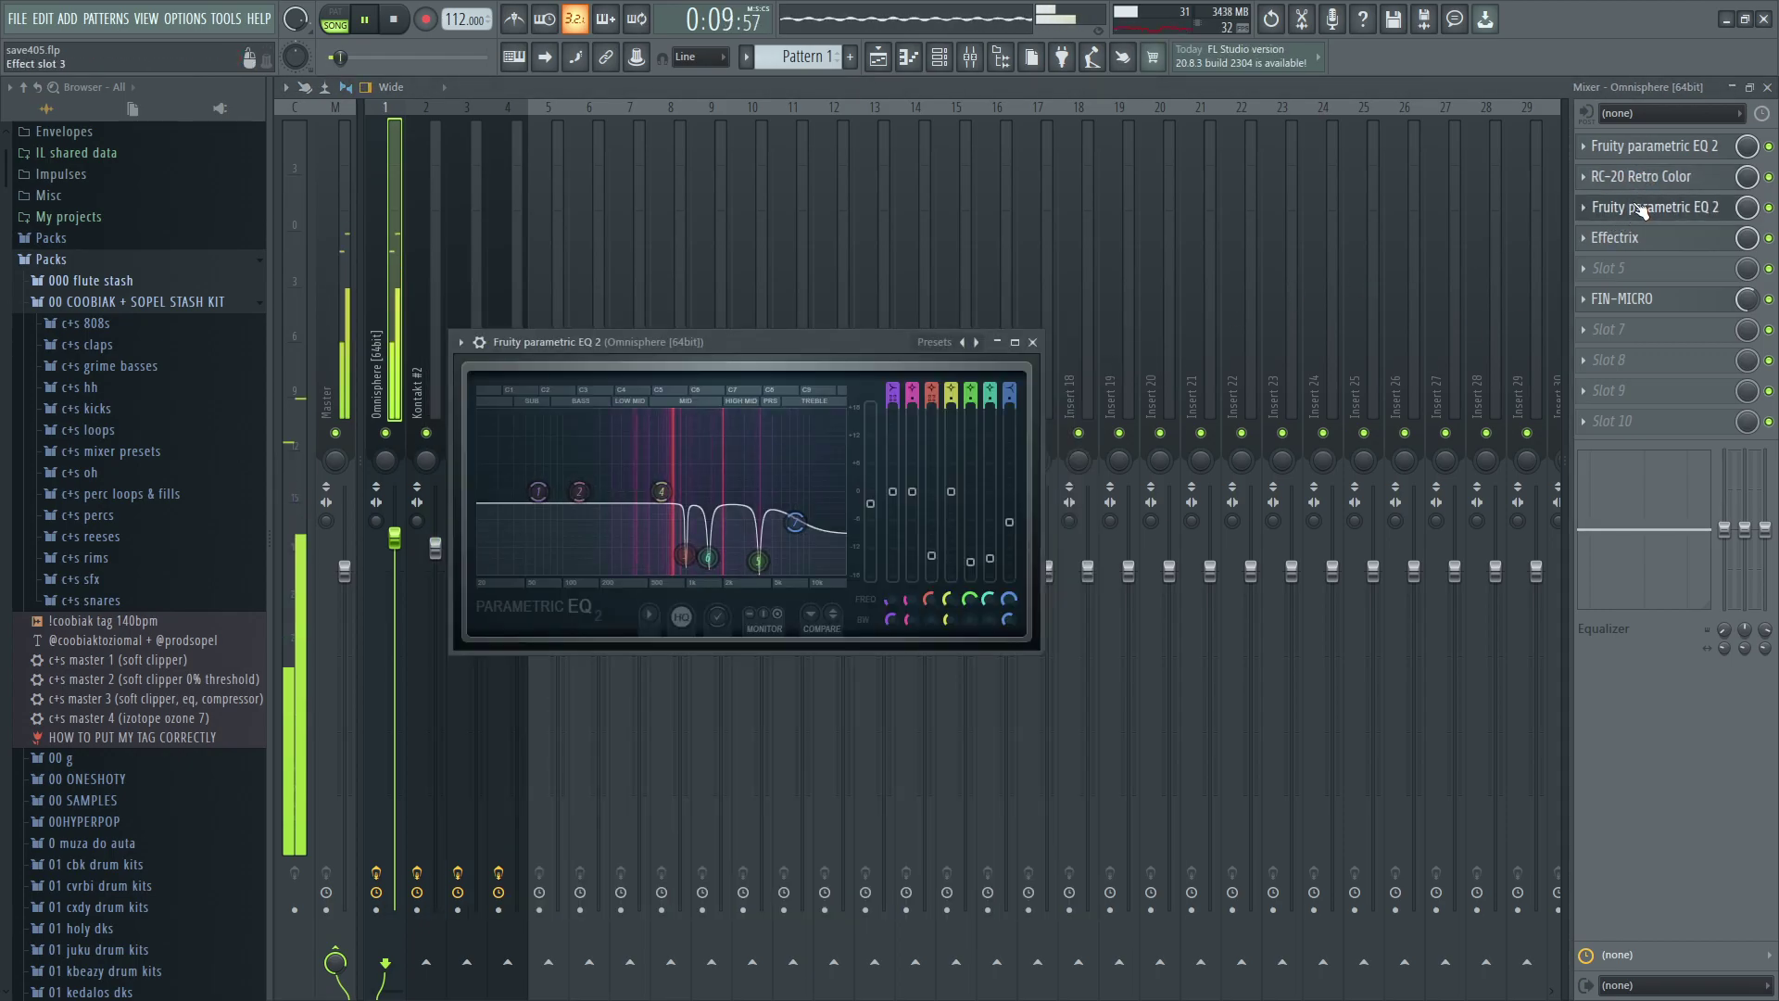
double_click(738, 343)
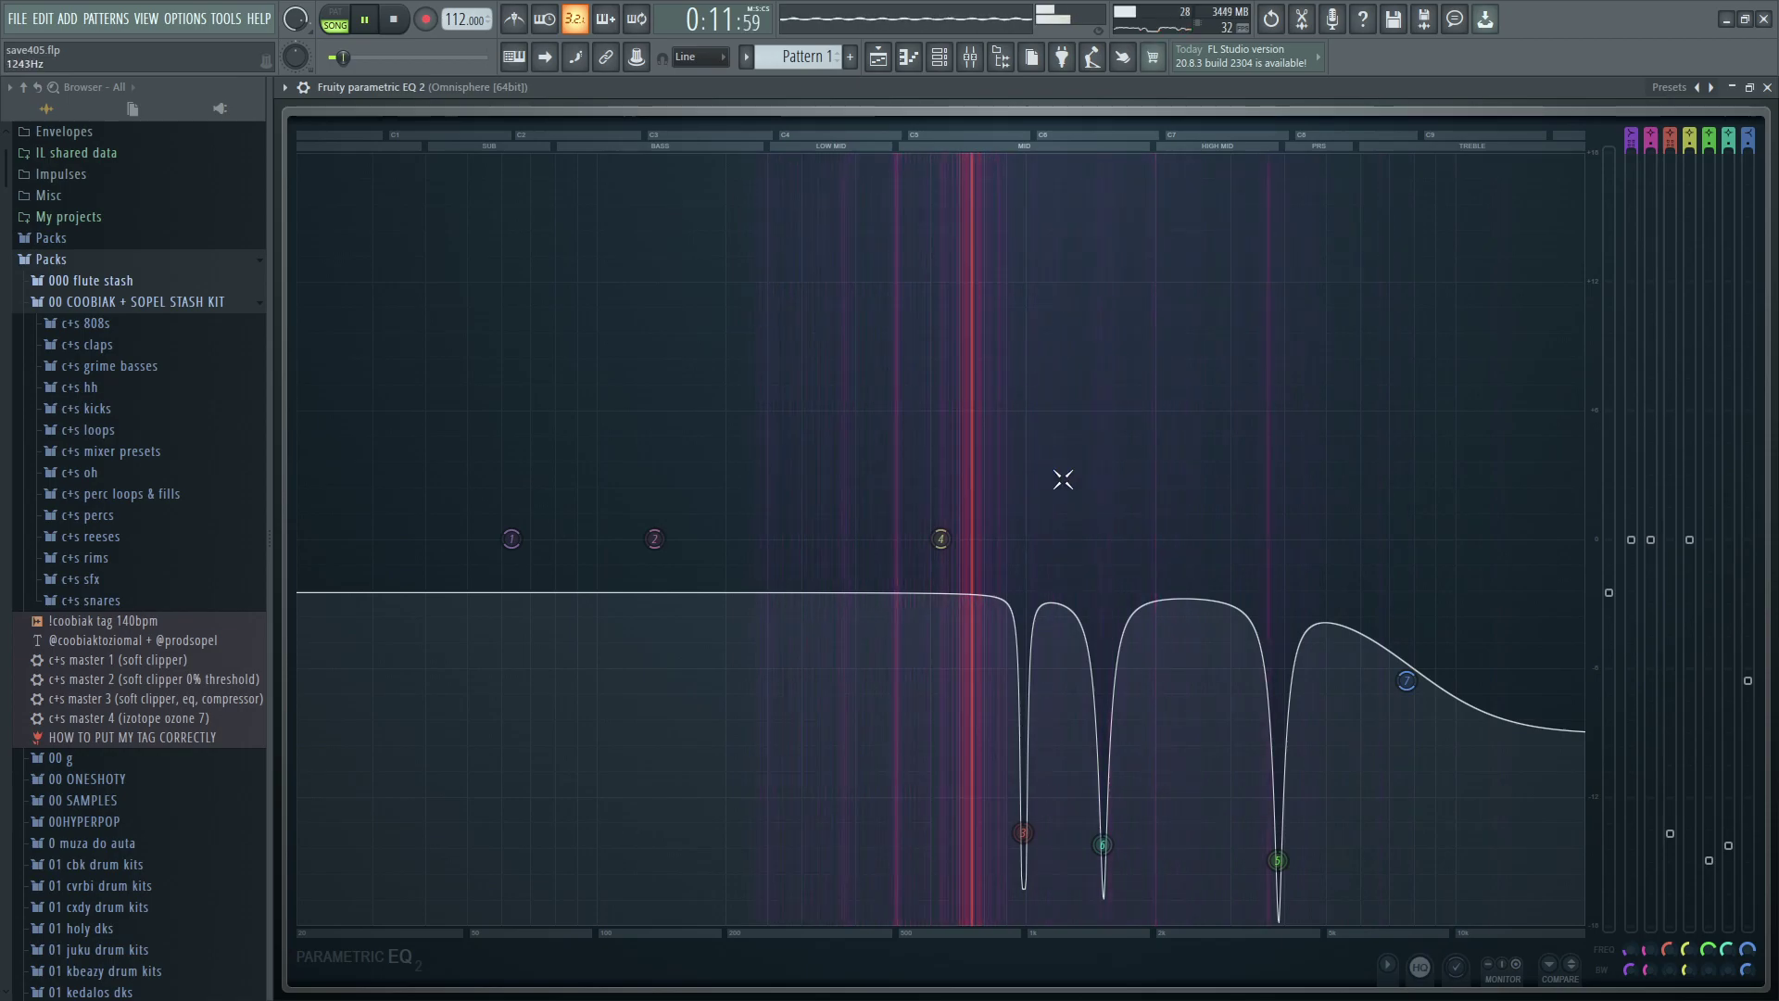
double_click(981, 92)
click(1617, 238)
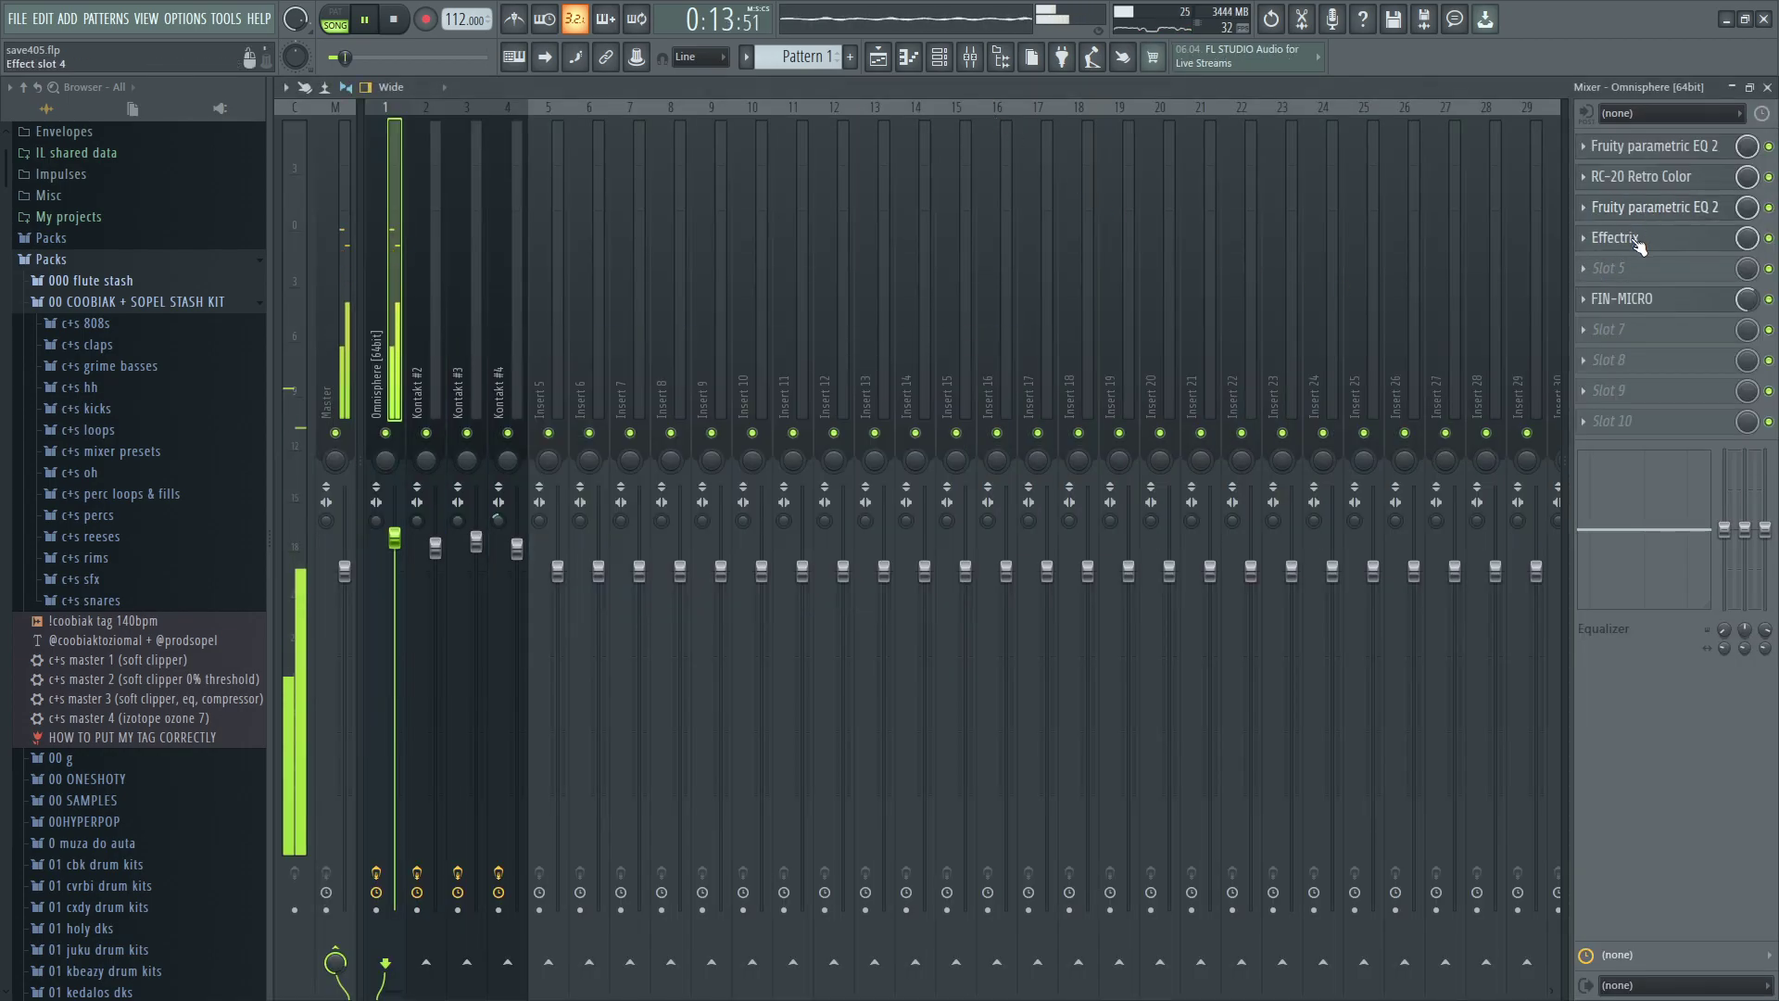
key(Escape)
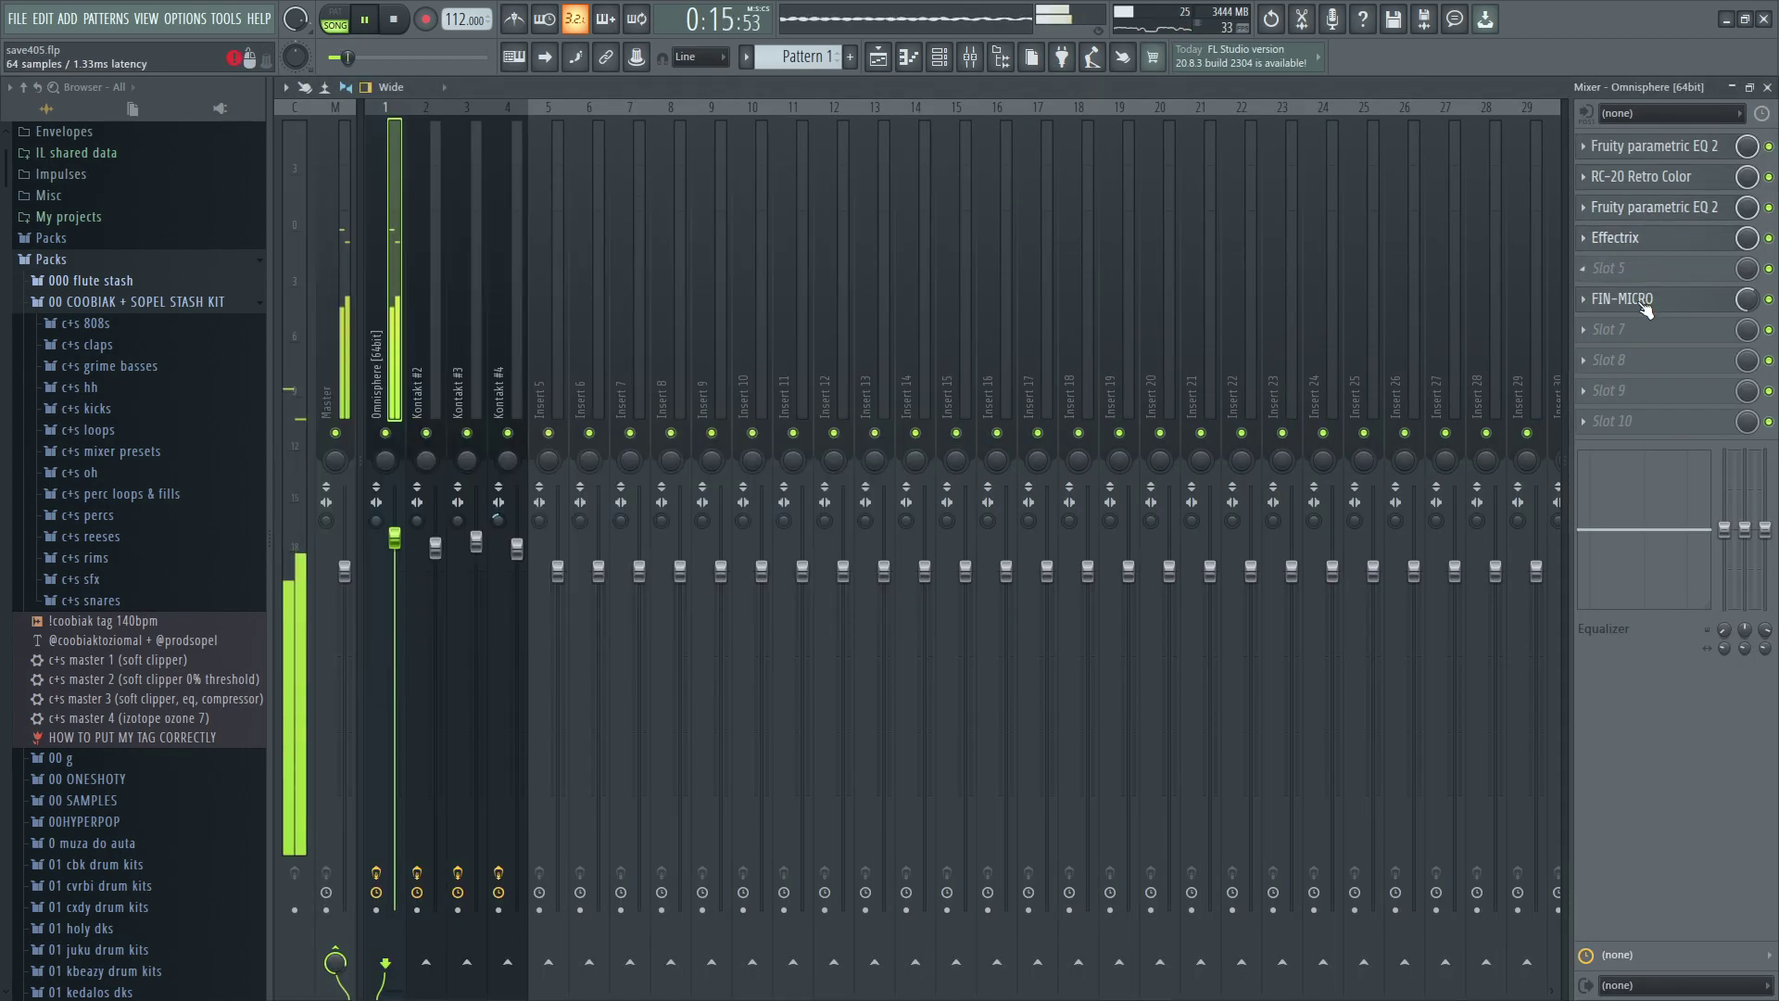
click(1645, 302)
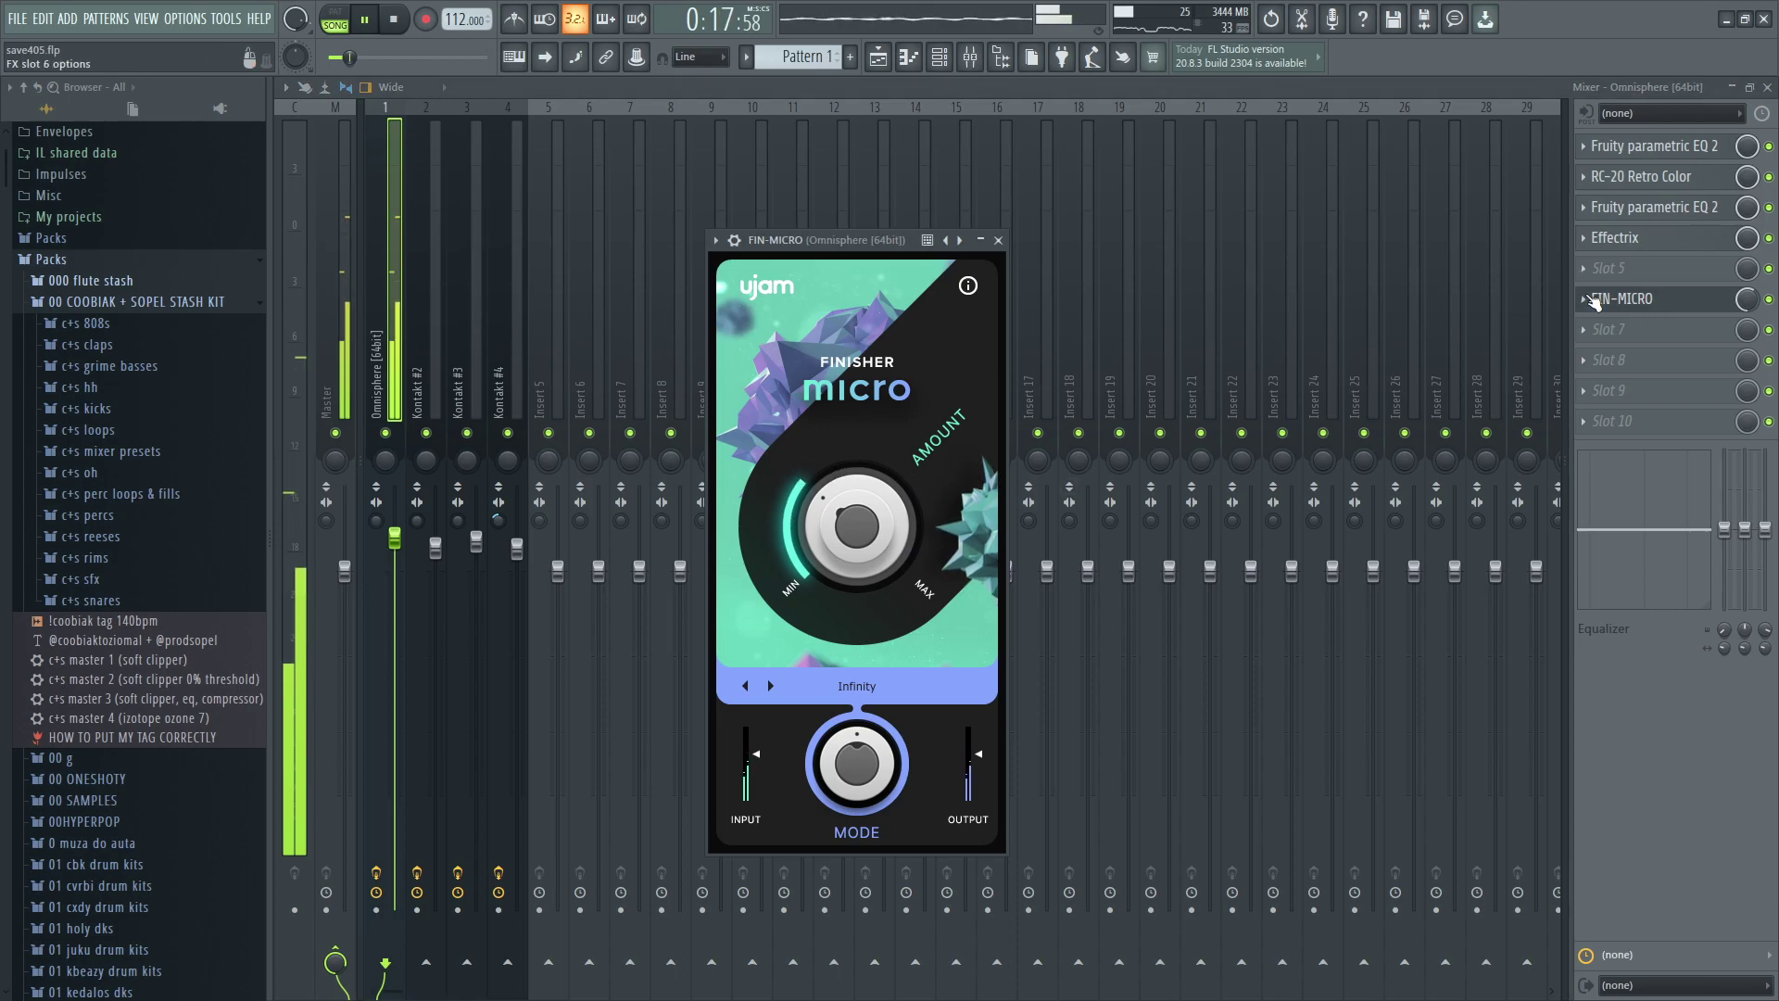
key(Escape)
Check the sample settings of the Track 1 (consolidated) #2 clip in the playlist, then stop playback.
click(878, 59)
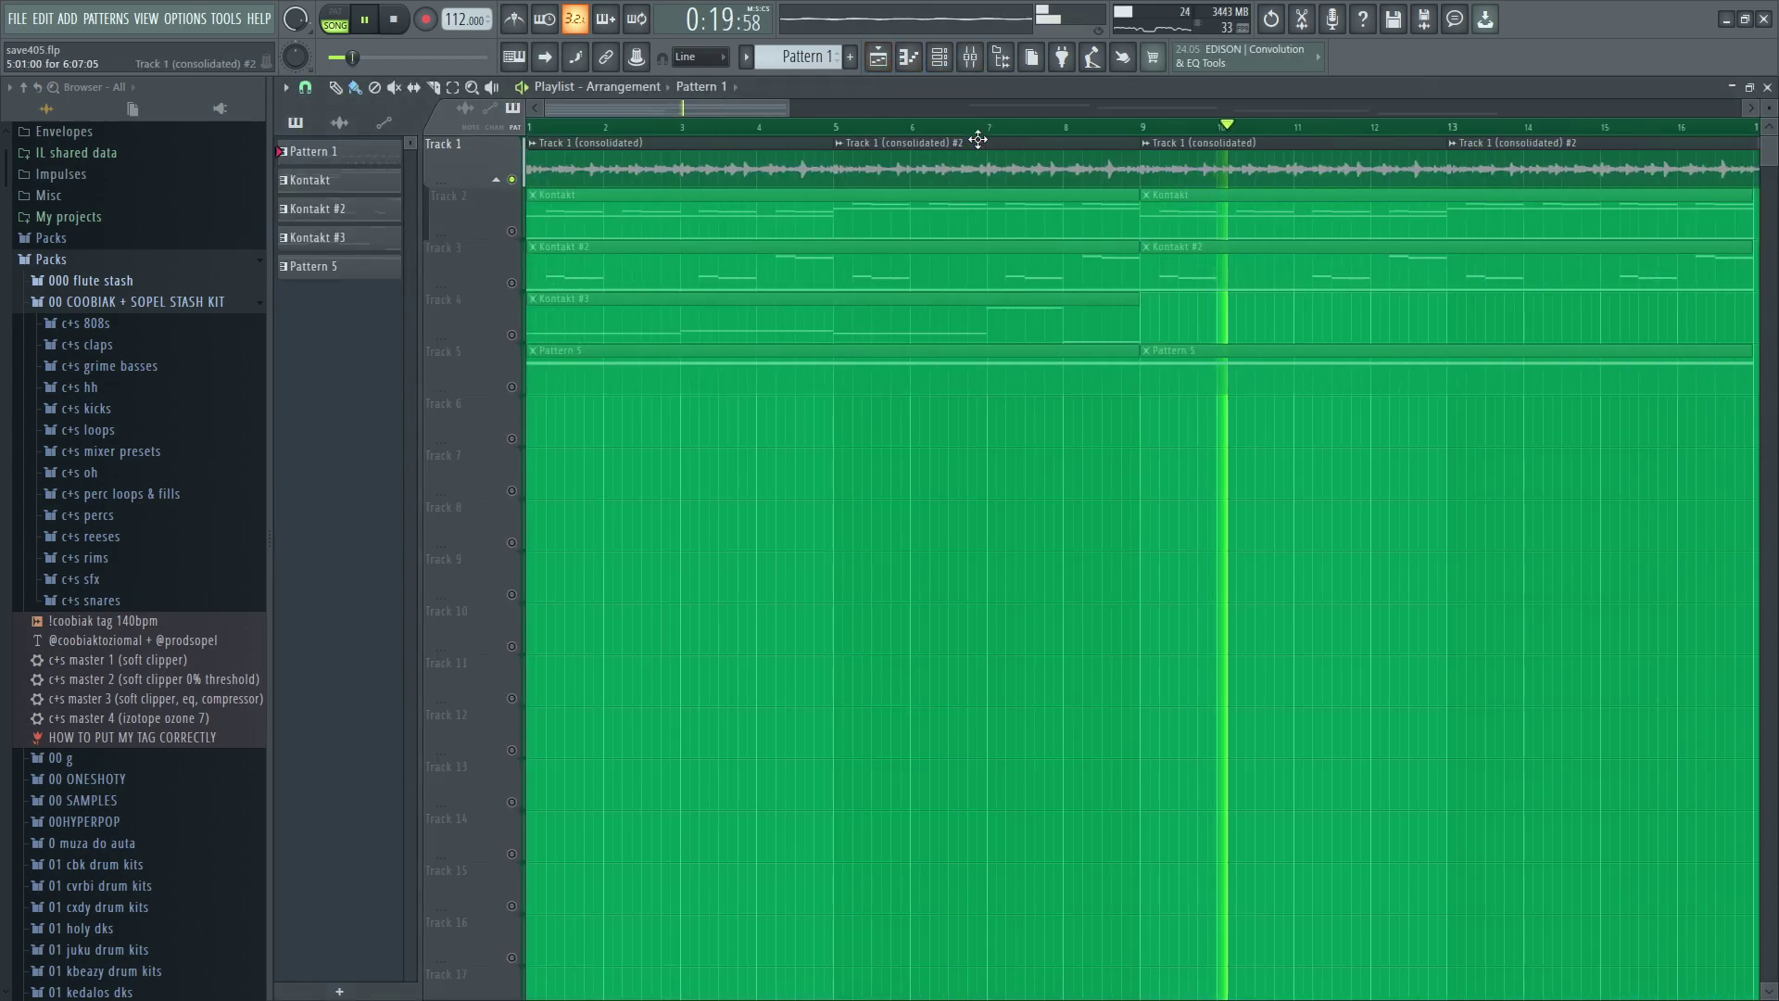
double_click(1144, 140)
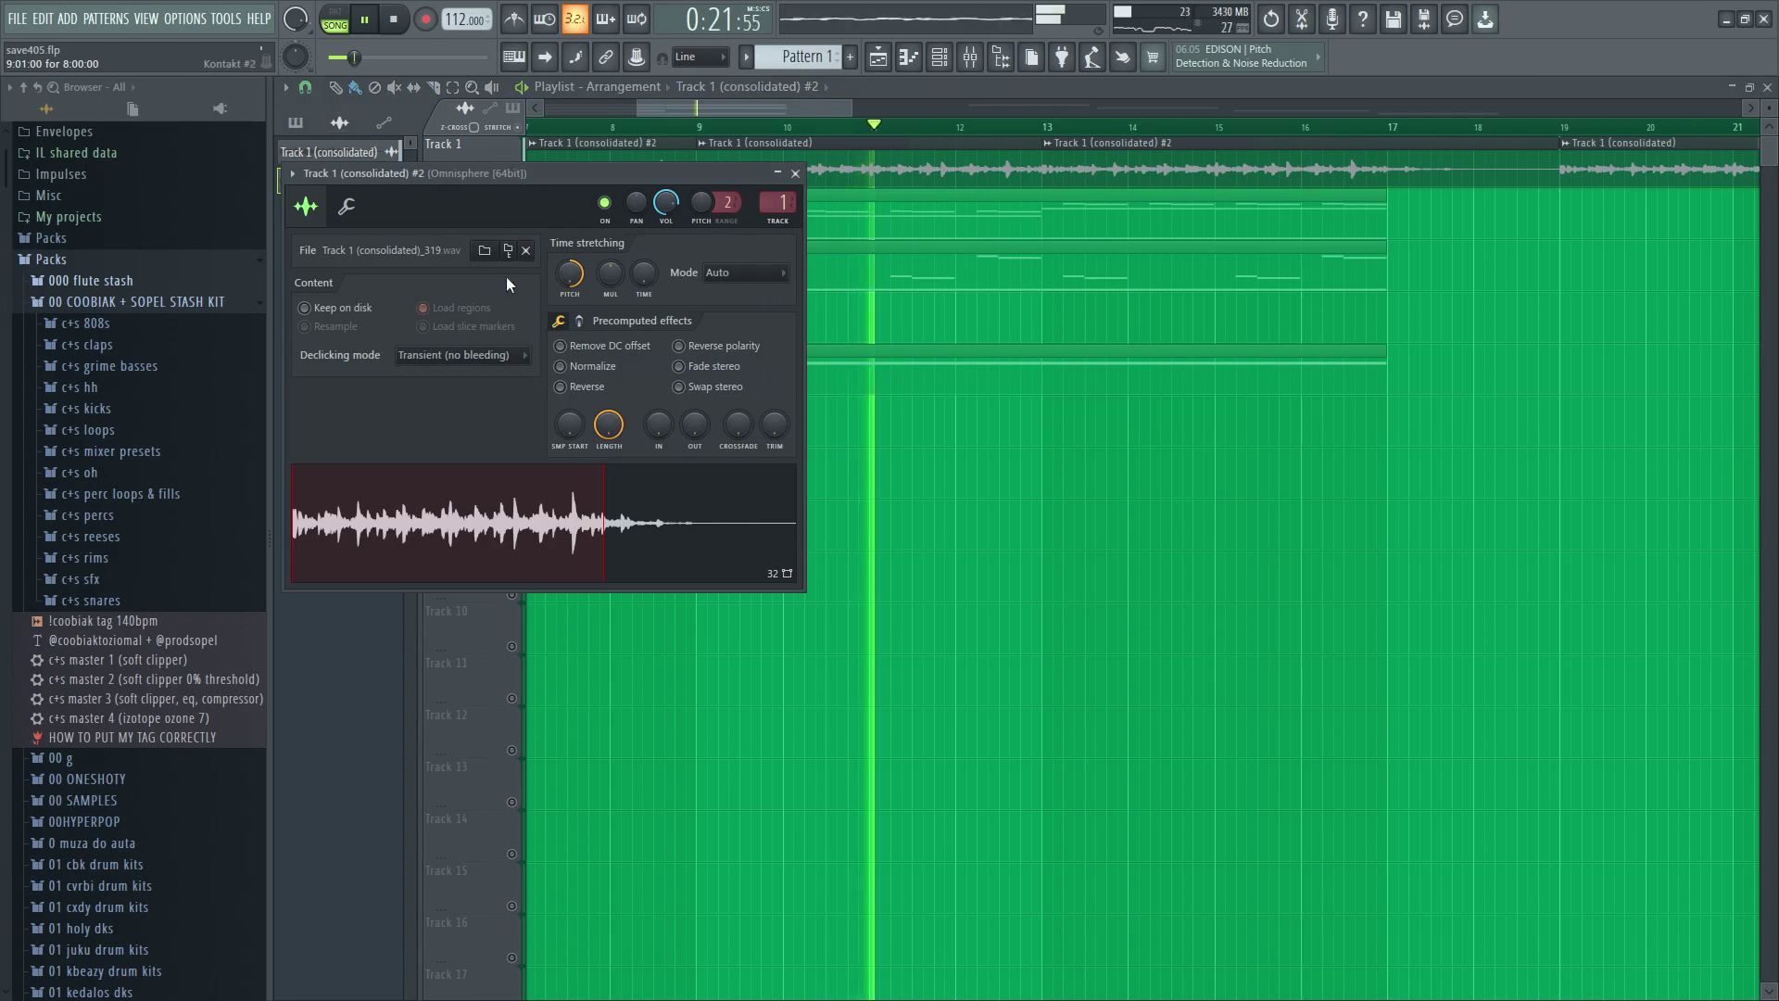
key(Escape)
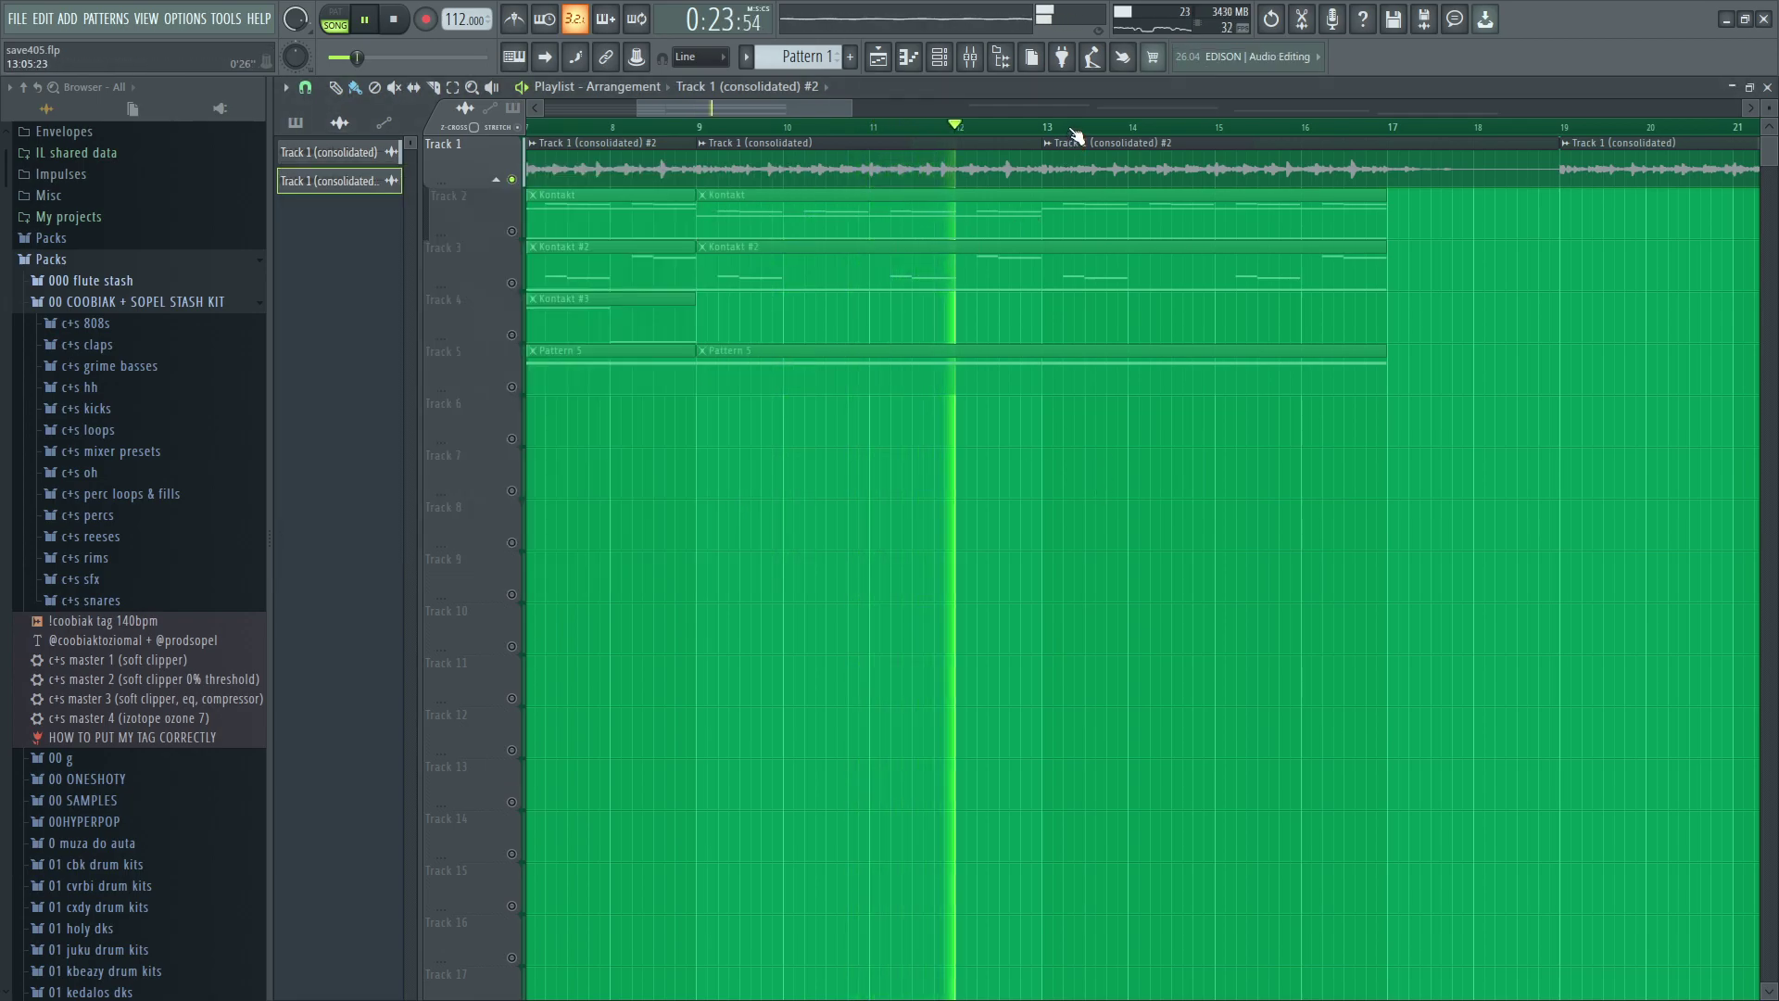
scroll(1066, 130, up, 2)
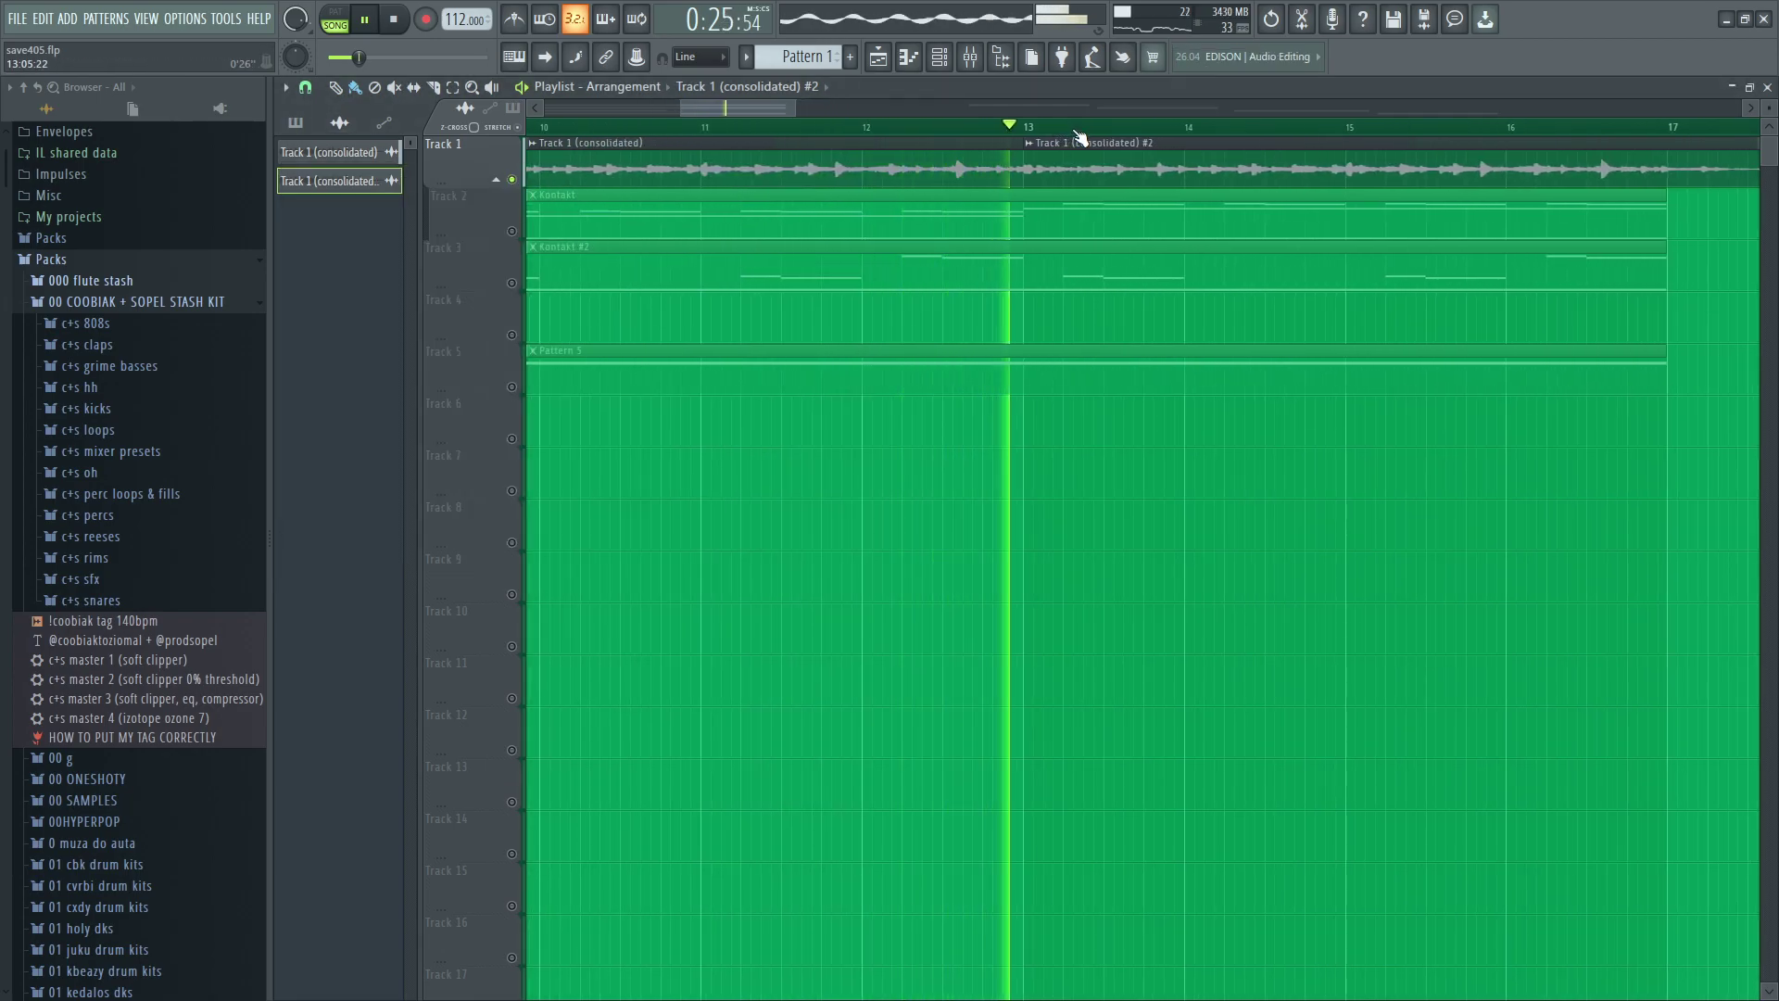
scroll(1078, 135, down, 4)
key(space)
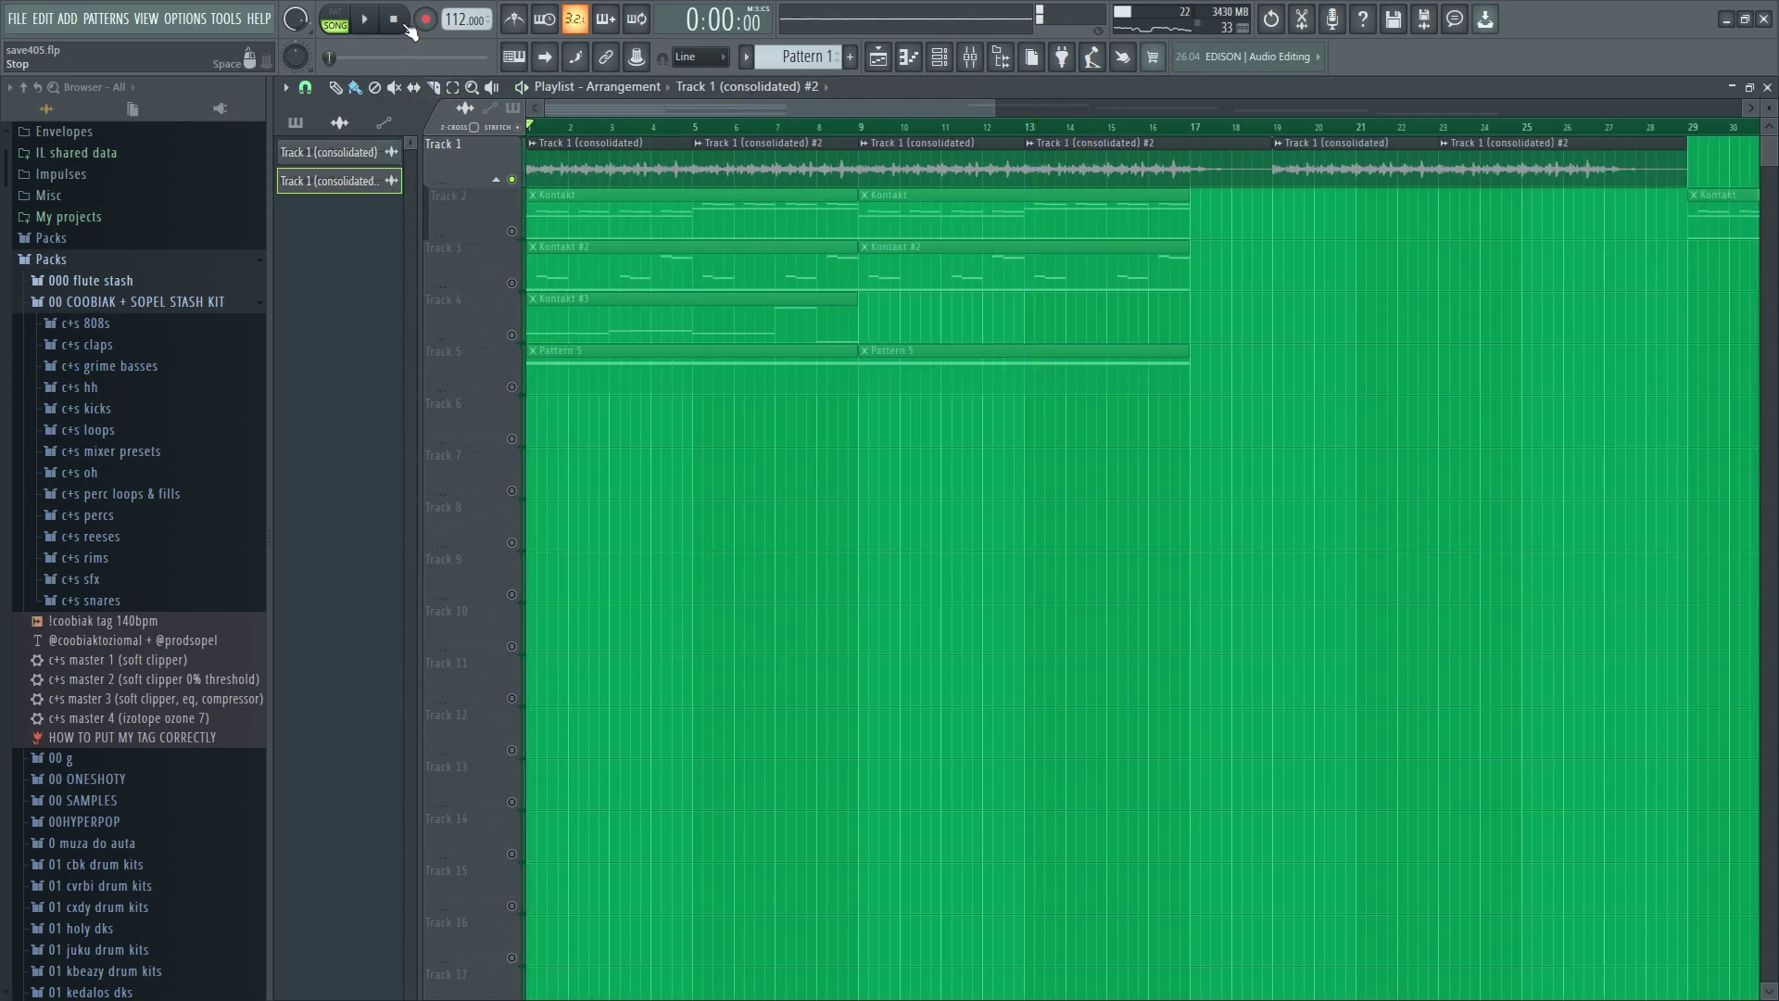
Switch to the Kontakt pattern and play it while examining the Kontakt instrument and its piano roll notes.
click(940, 65)
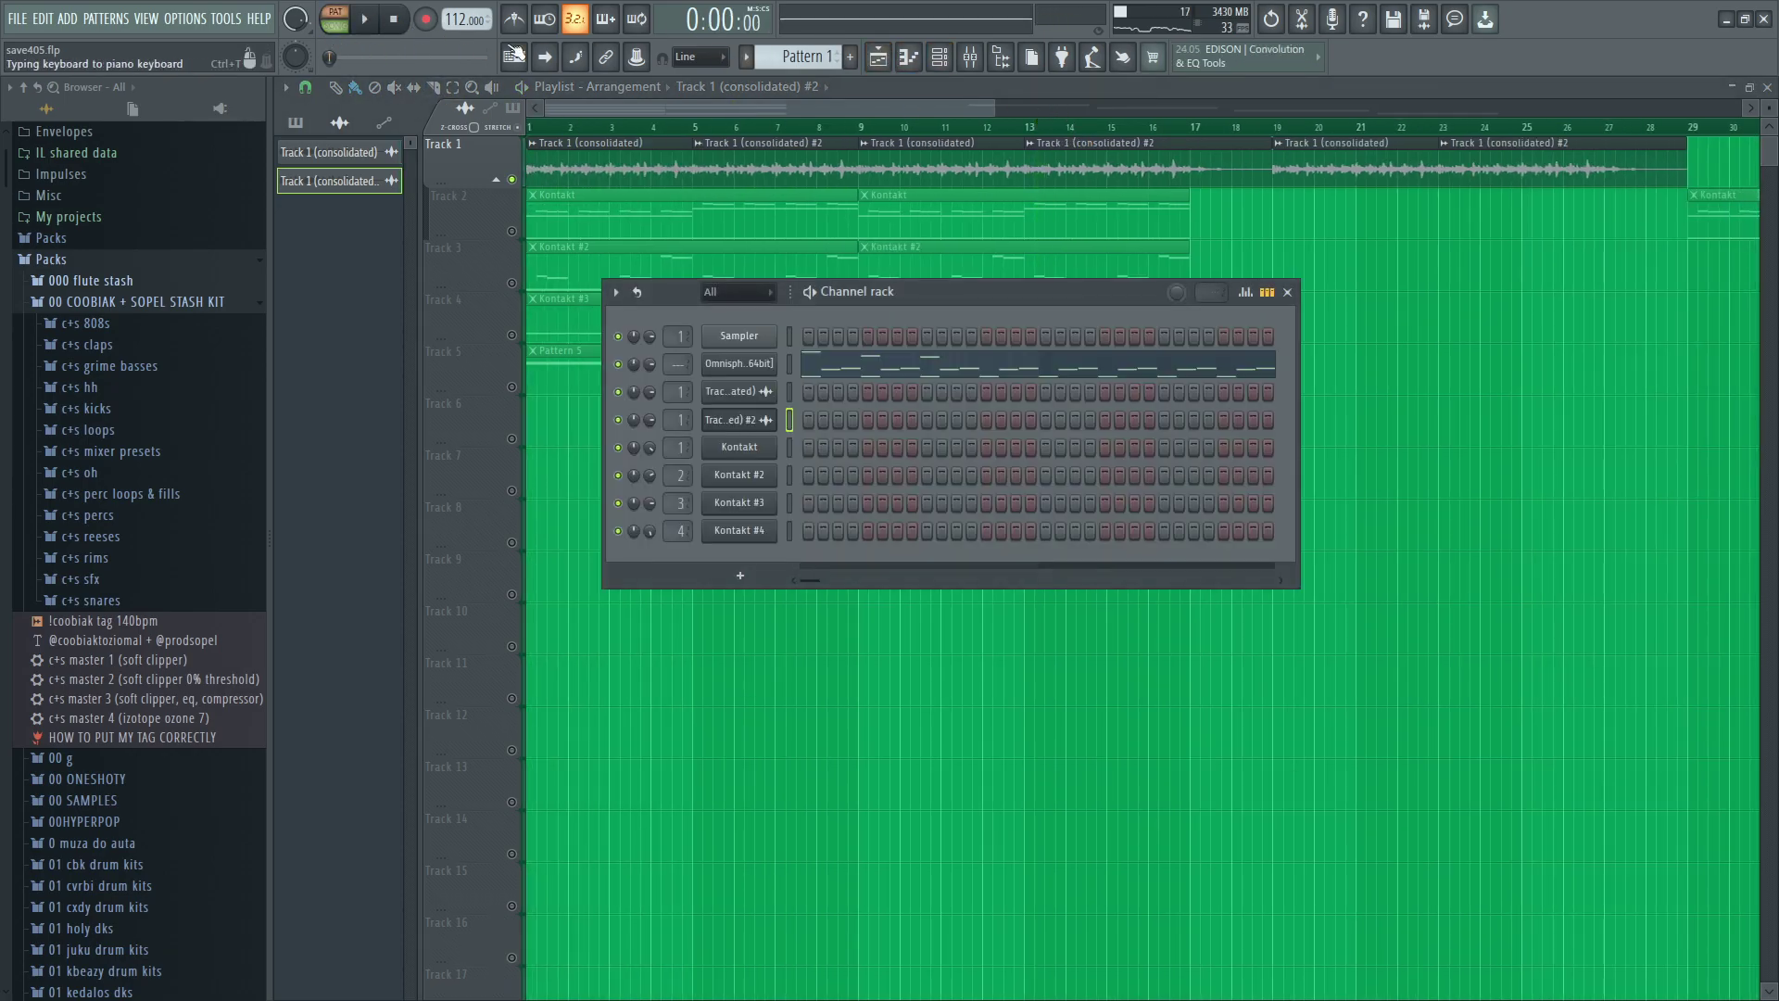
scroll(799, 61, down, 1)
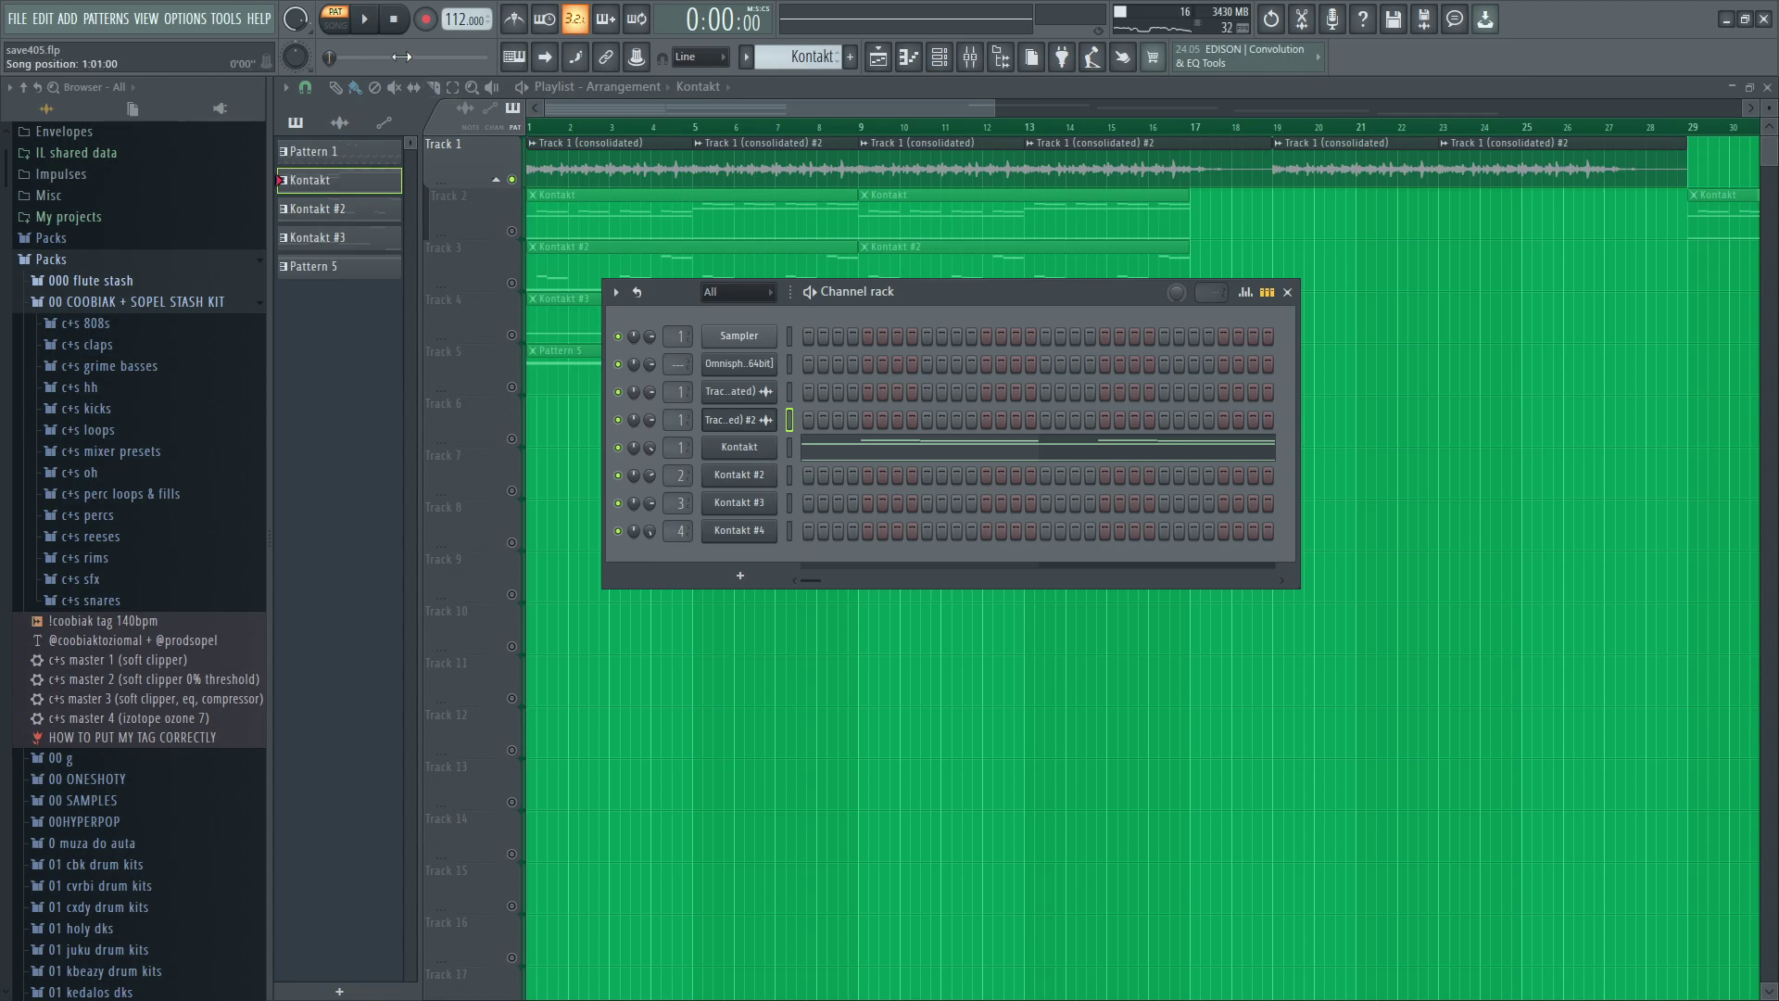
click(739, 448)
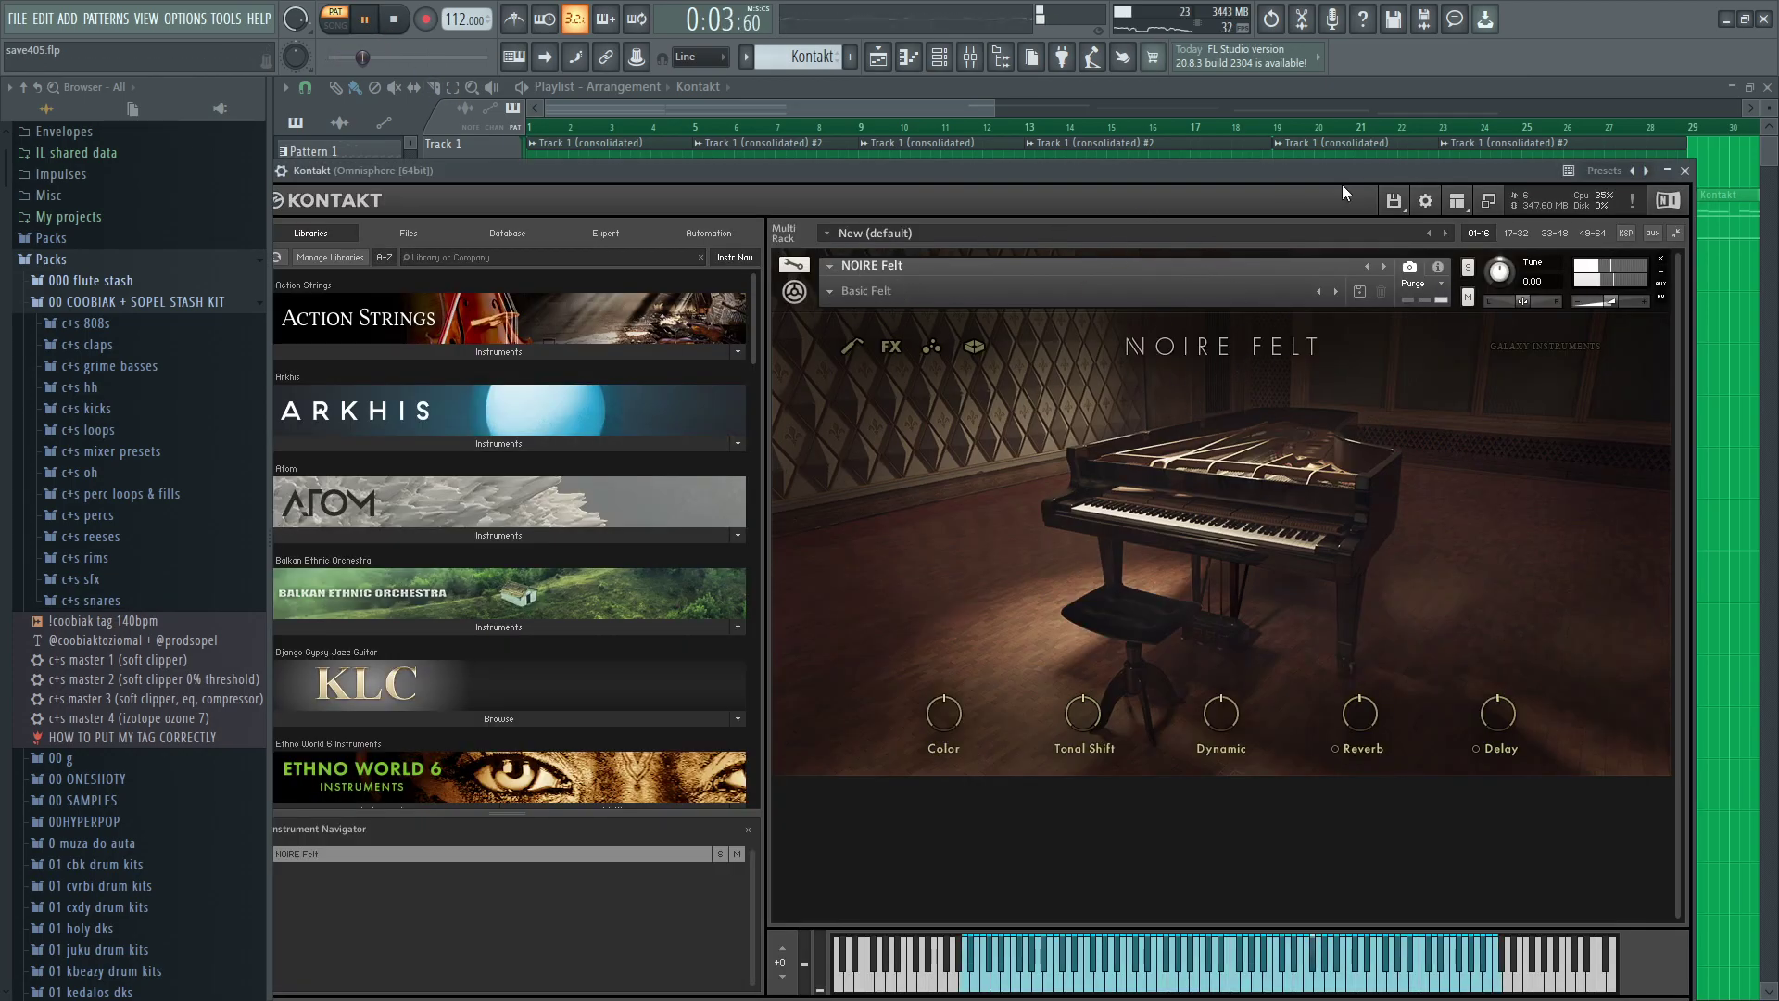
click(1686, 170)
click(894, 448)
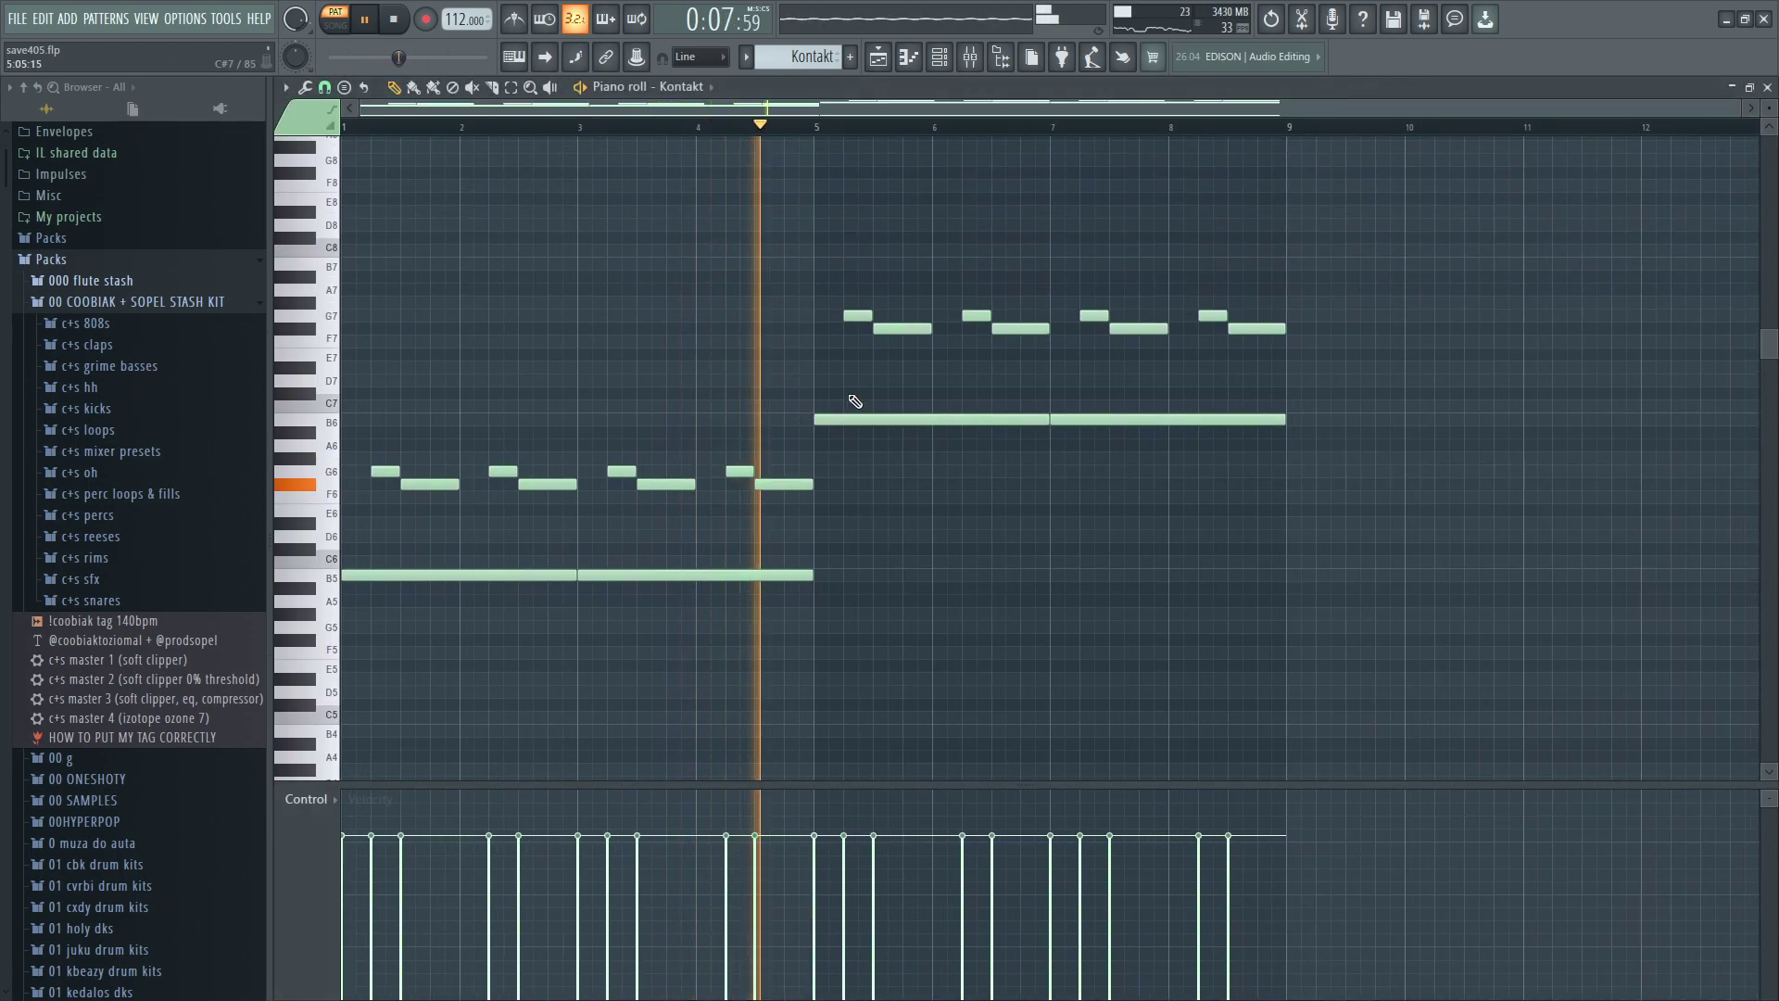
Review each effect in the Omnisphere mixer track's chain, from Fruity parametric EQ 2 to FIN-MICRO, while the Kontakt pattern plays.
click(972, 72)
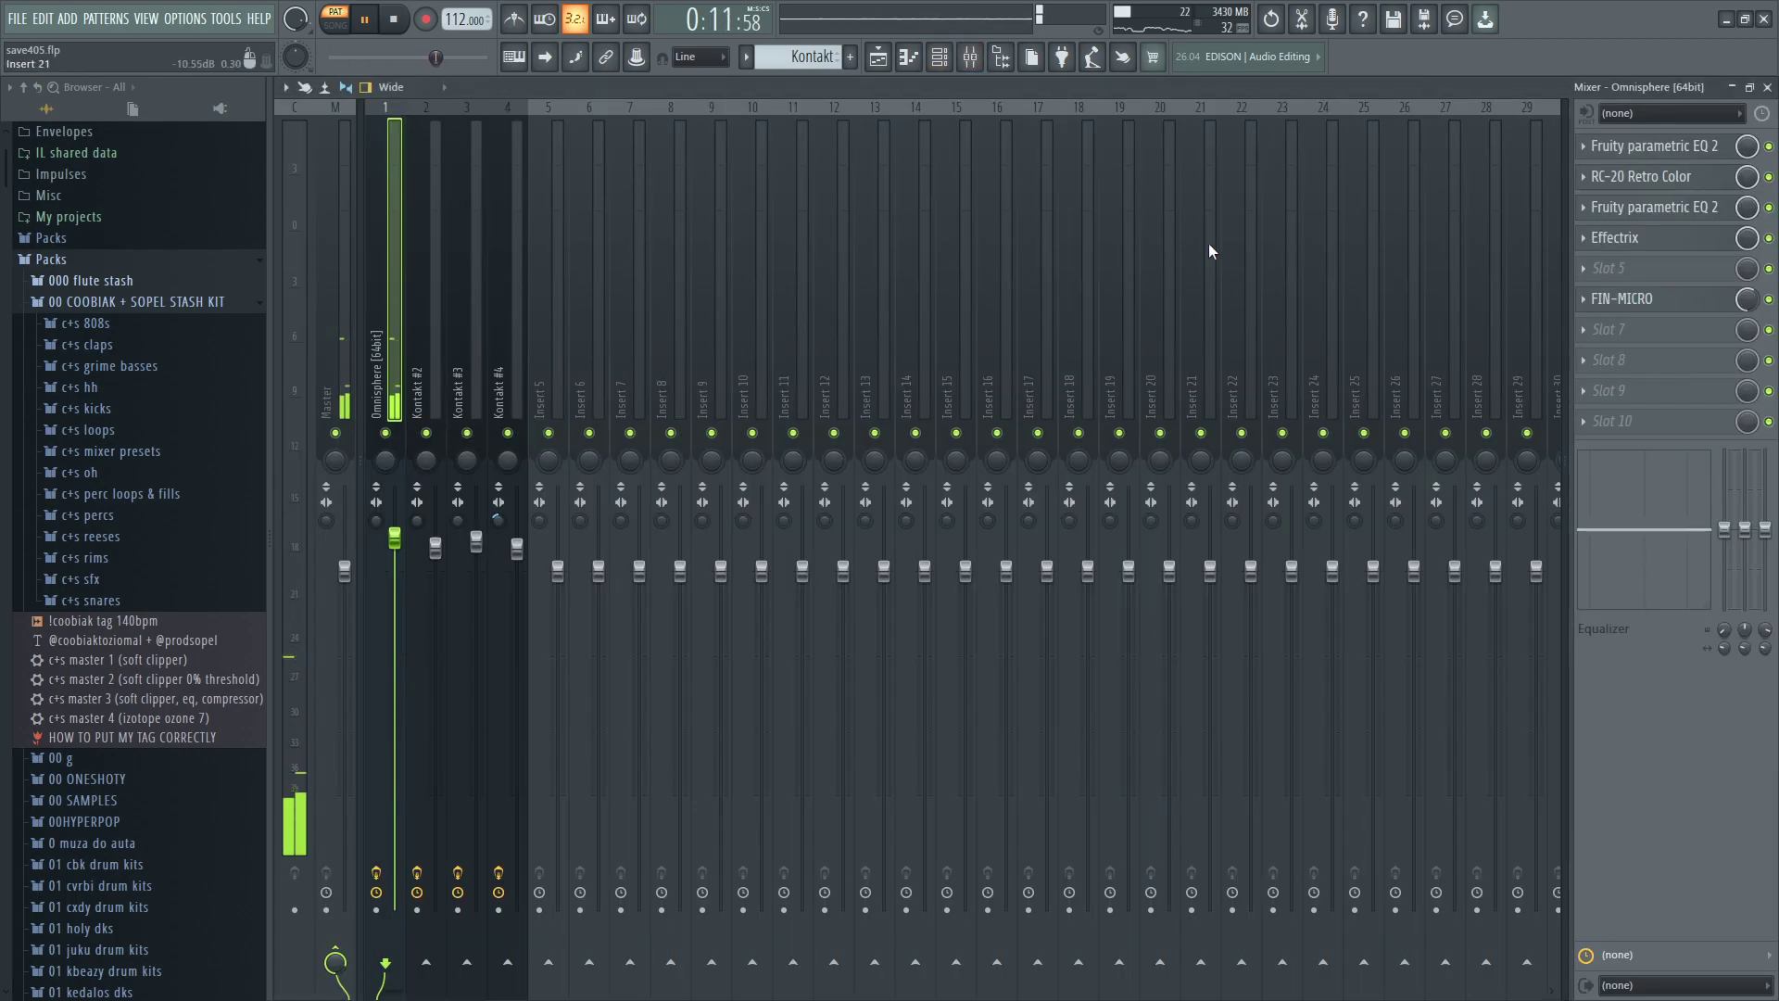
click(1628, 148)
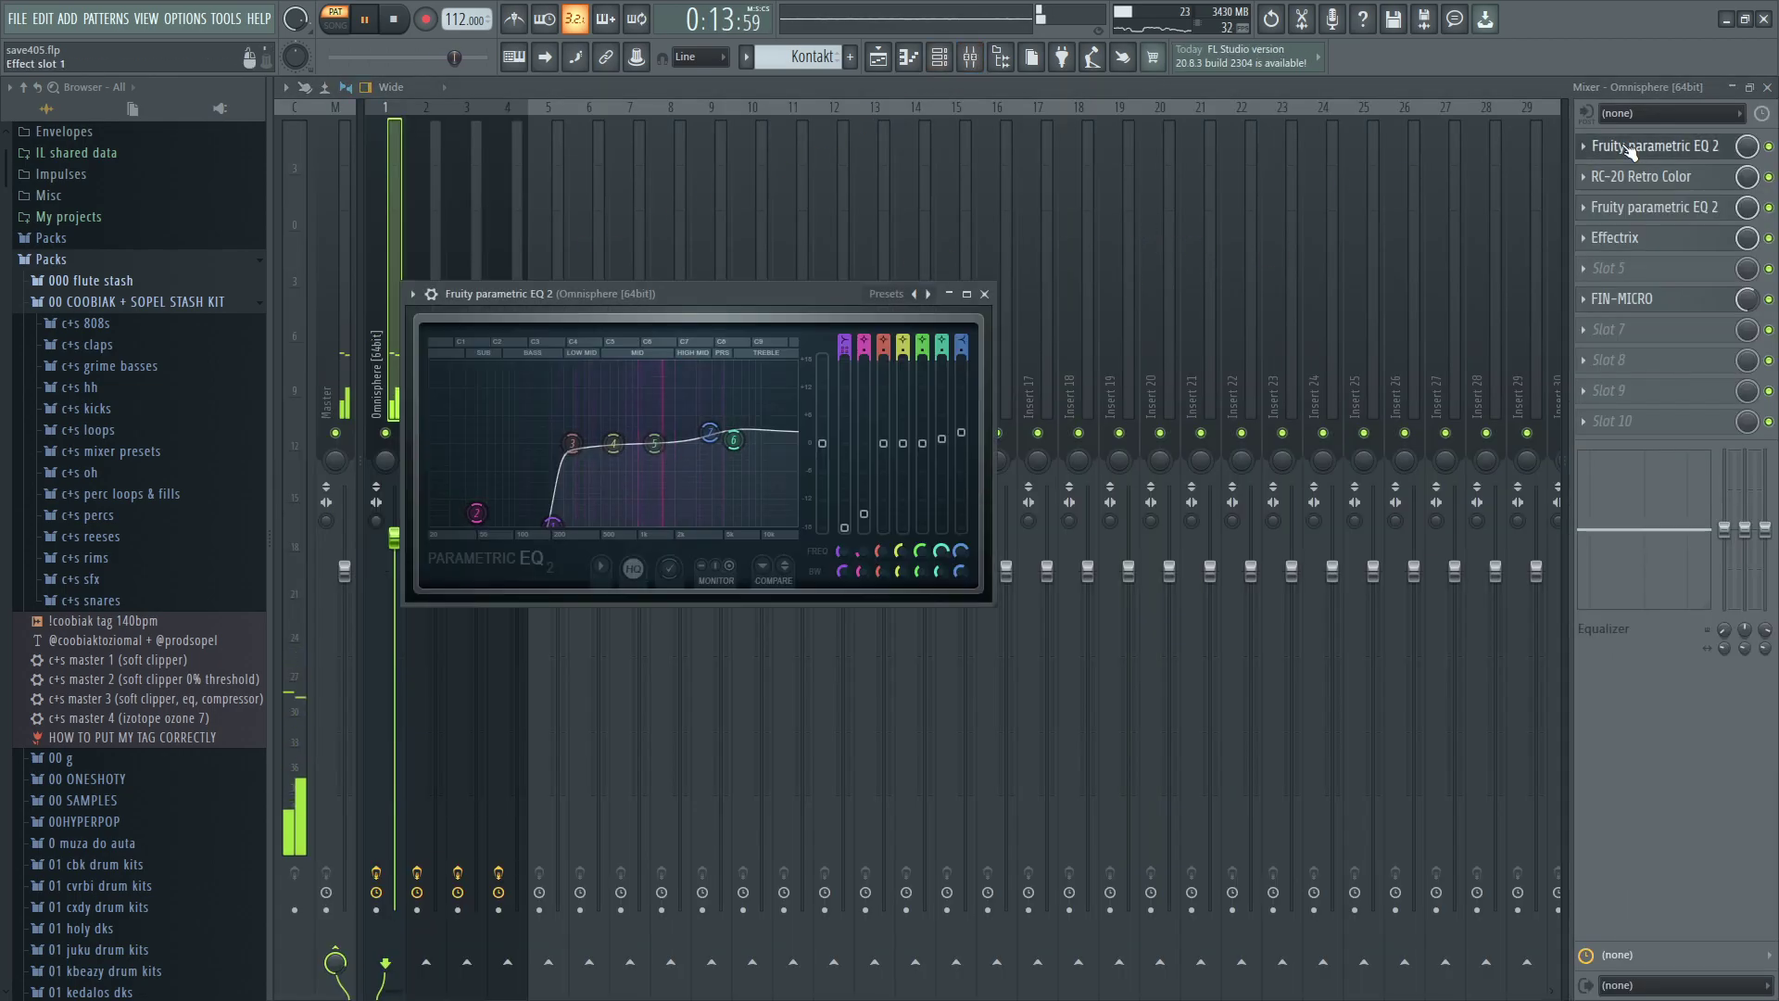
click(1628, 148)
click(1628, 177)
click(1631, 178)
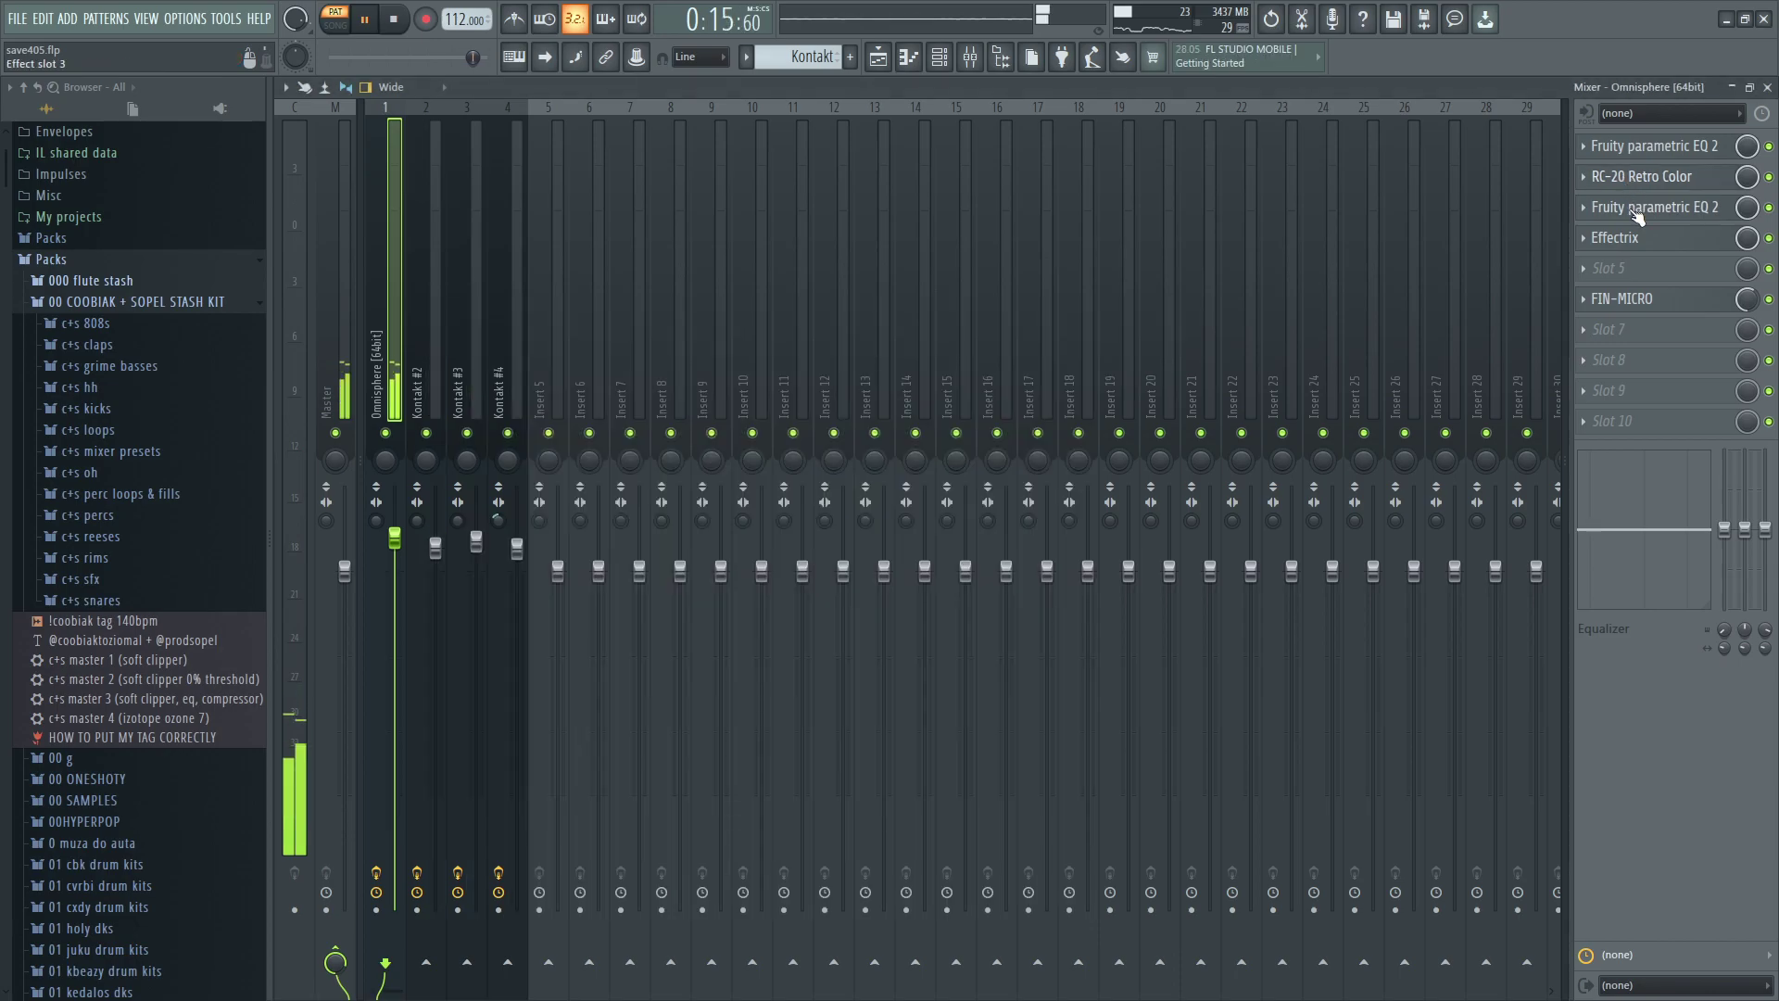
click(1637, 210)
click(1637, 212)
click(1634, 238)
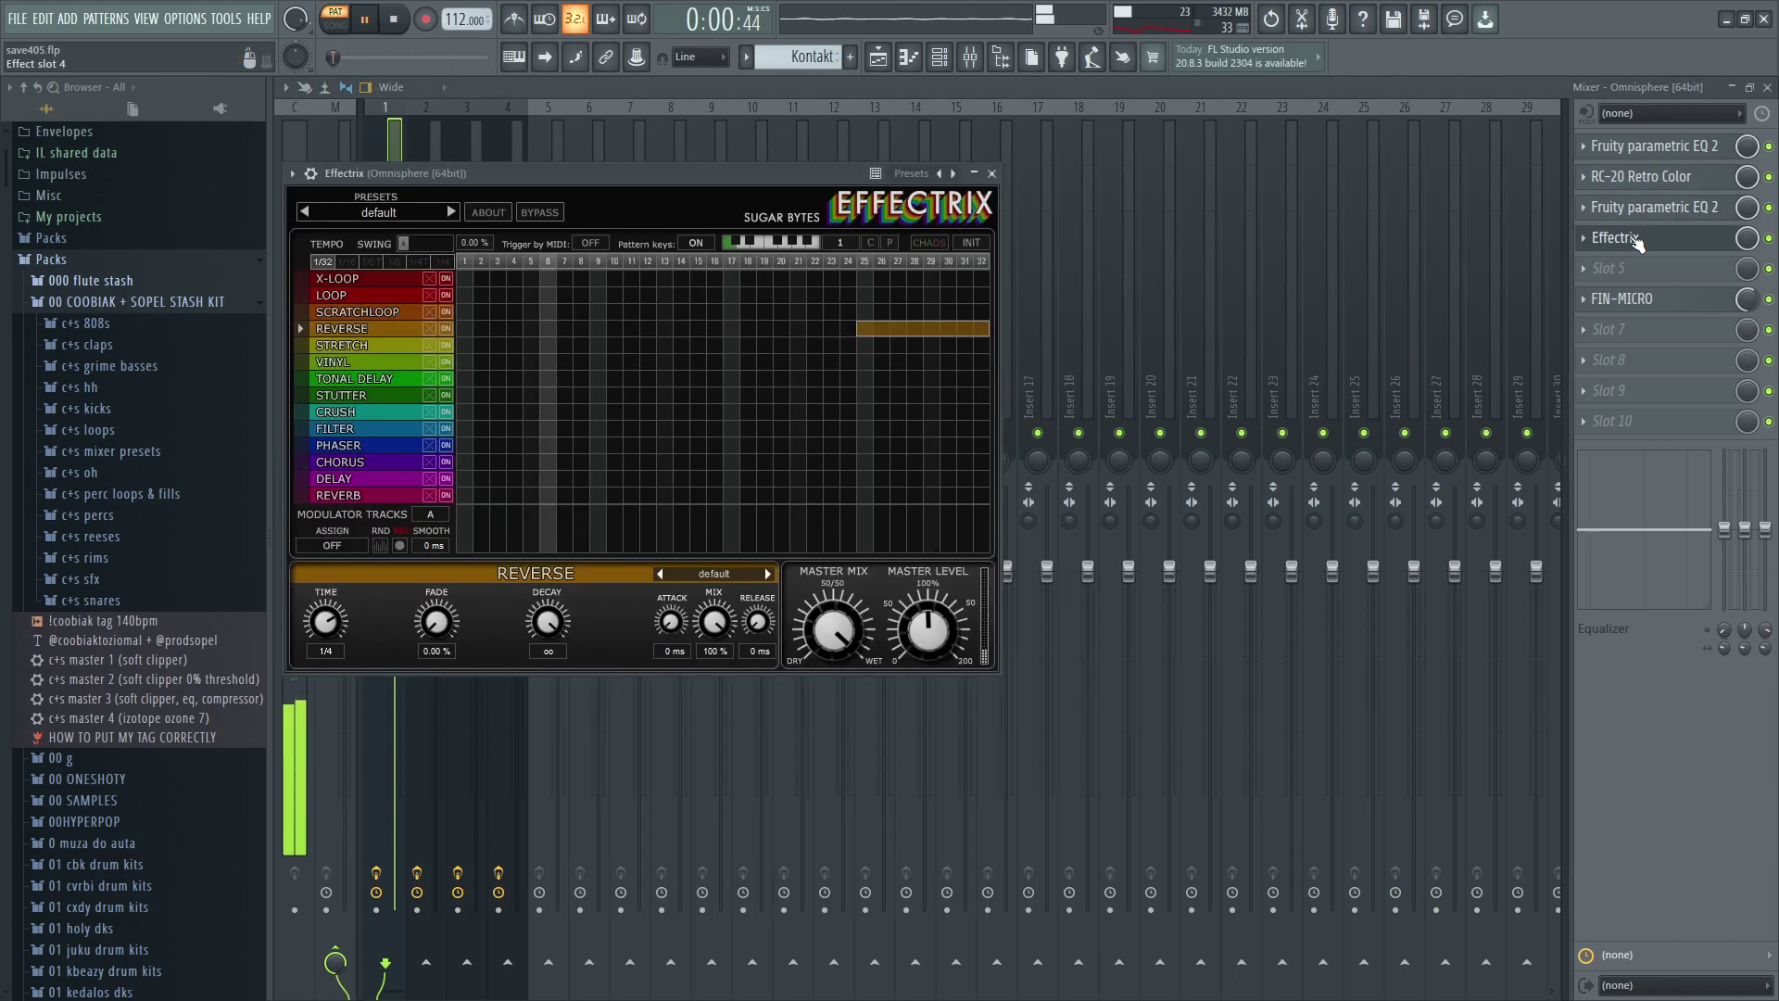
click(1635, 238)
click(1629, 299)
click(1628, 298)
Stop playback and switch to the Kontakt #2 pattern to view its notes in the piano roll.
click(940, 61)
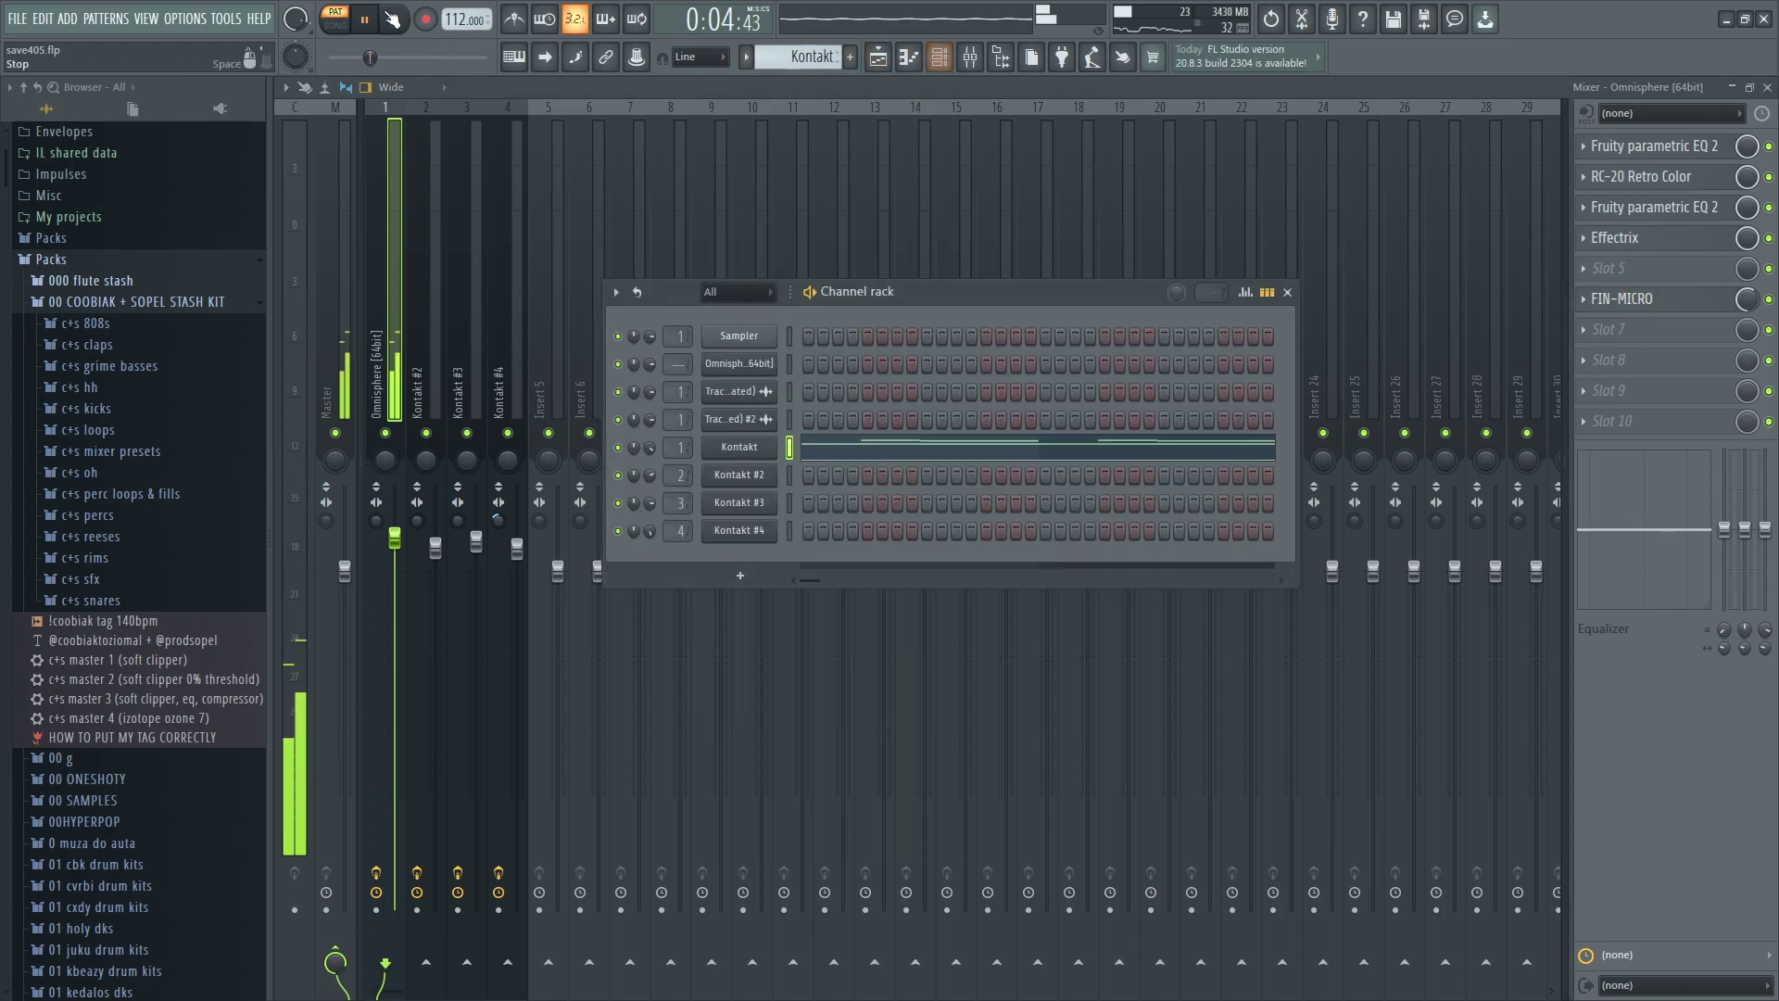
key(space)
scroll(820, 56, down, 1)
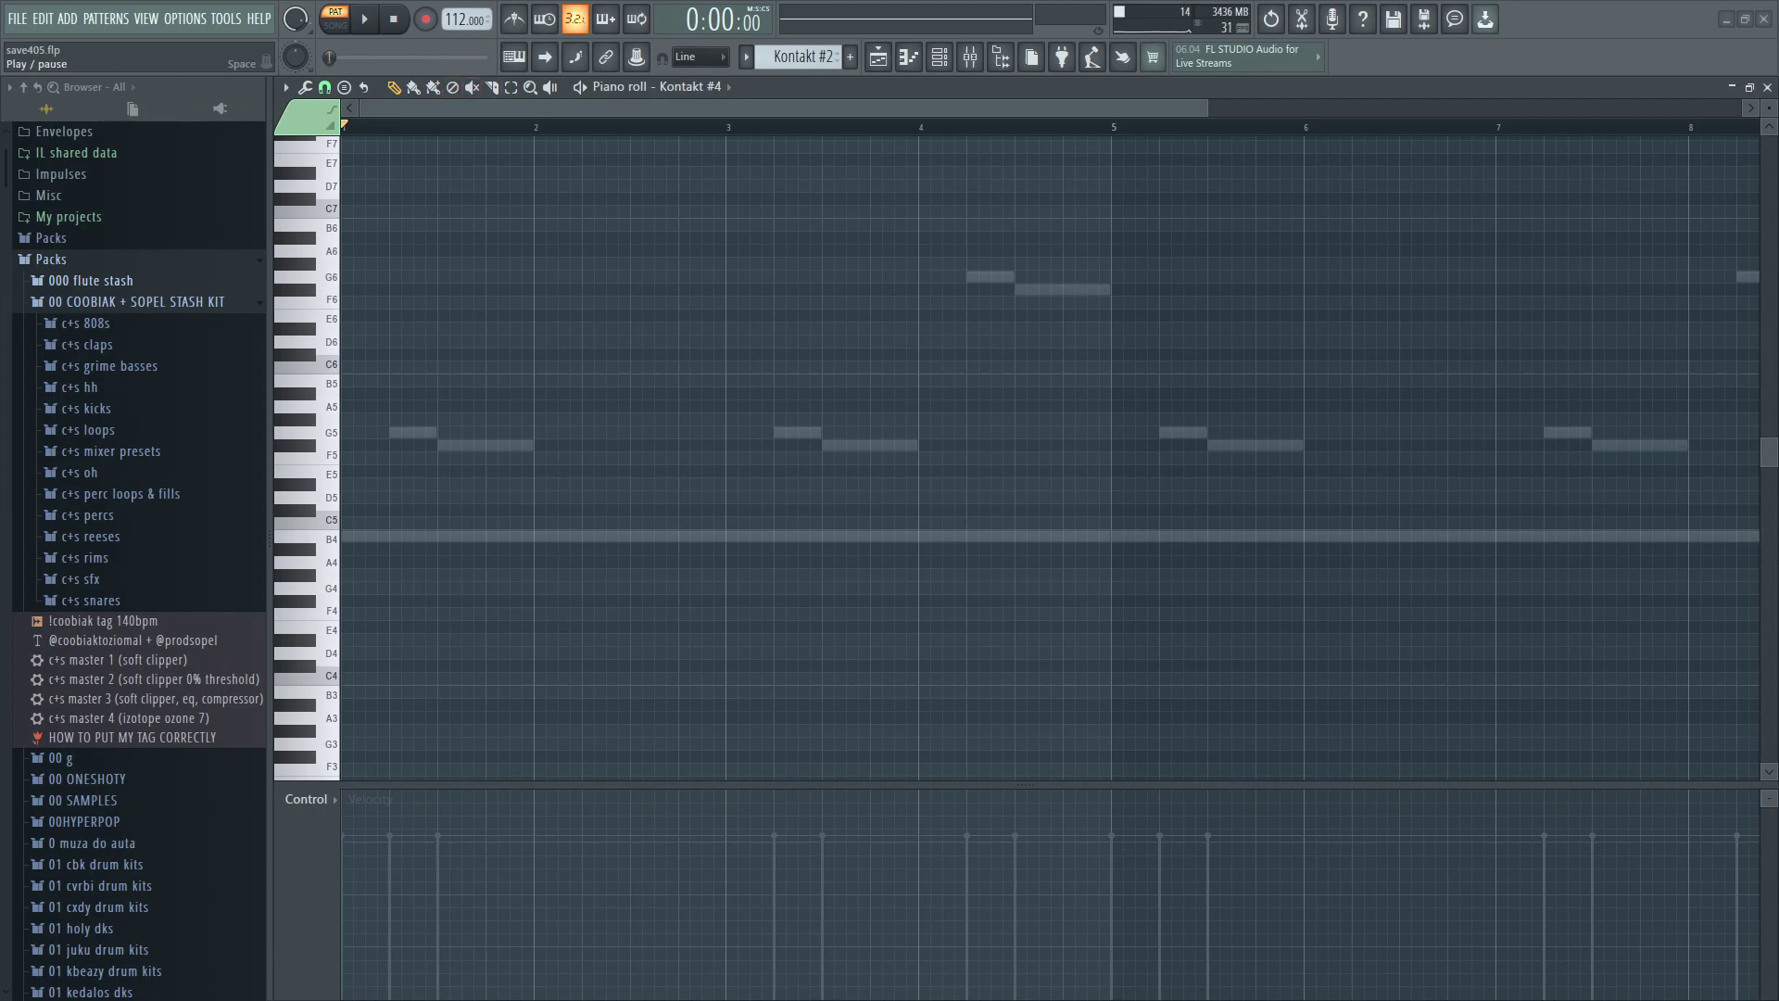
Play the Kontakt #2 pattern while examining the Kontakt #2 channel's Arkhis instrument and its piano roll notes.
key(space)
key(F6)
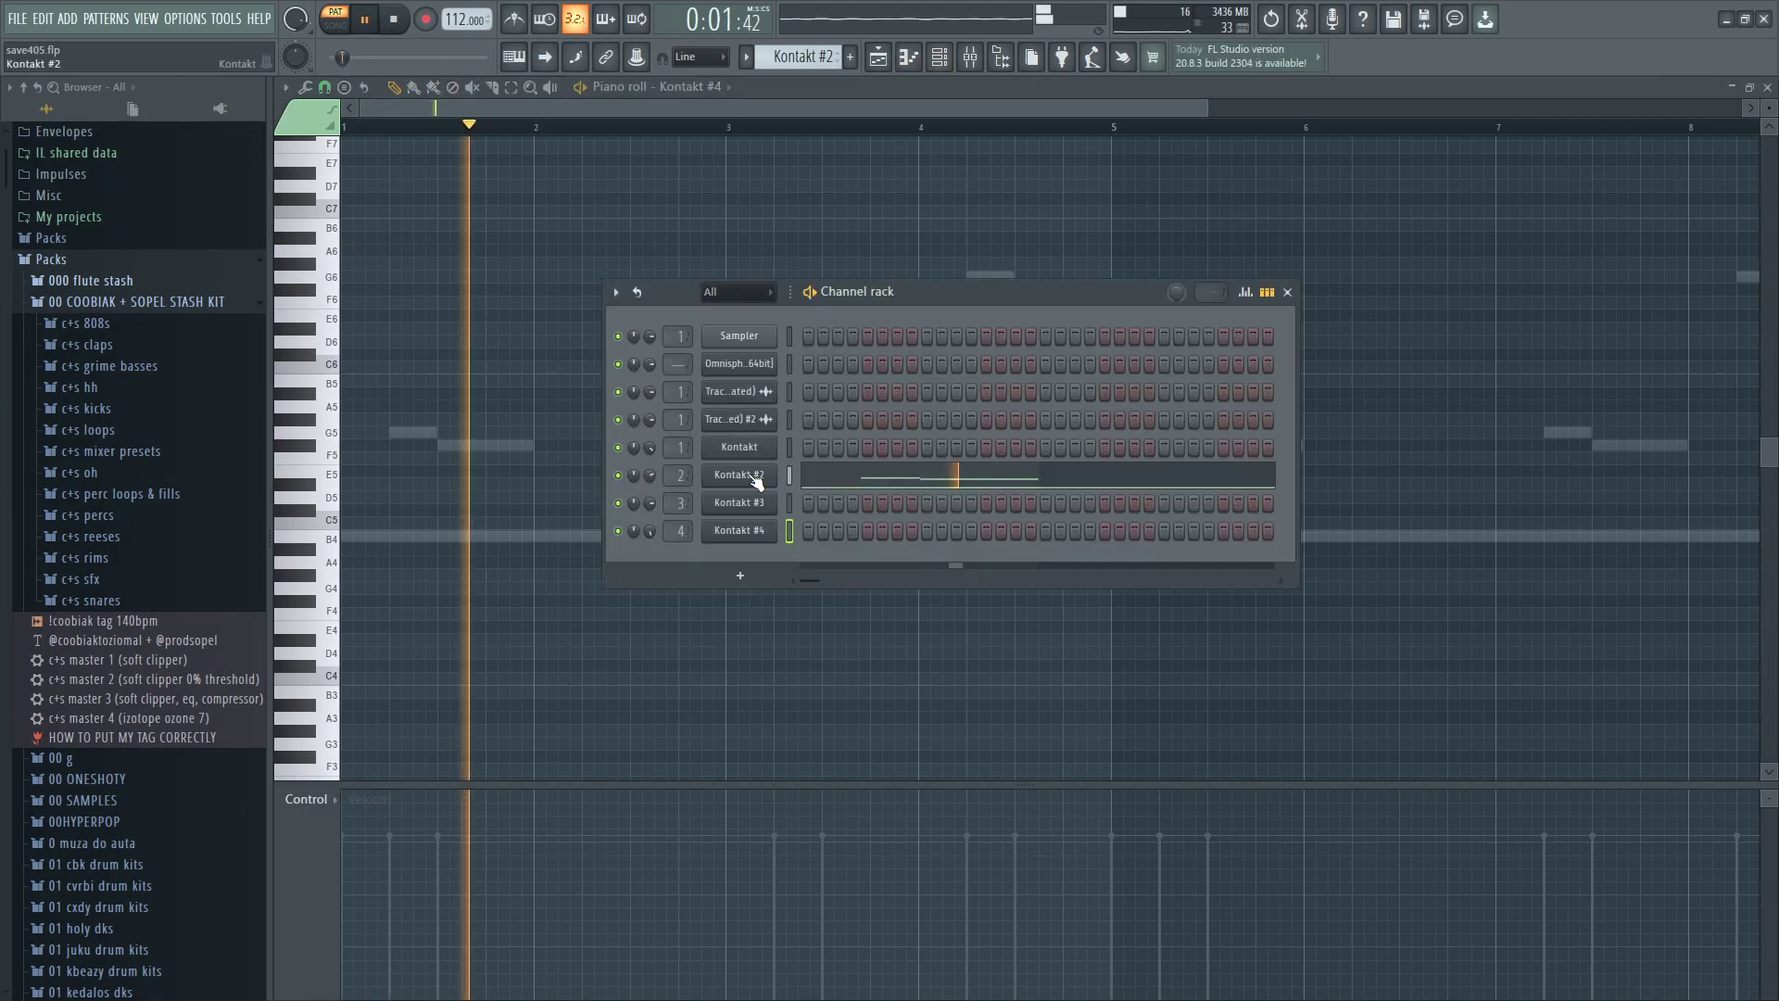
click(740, 474)
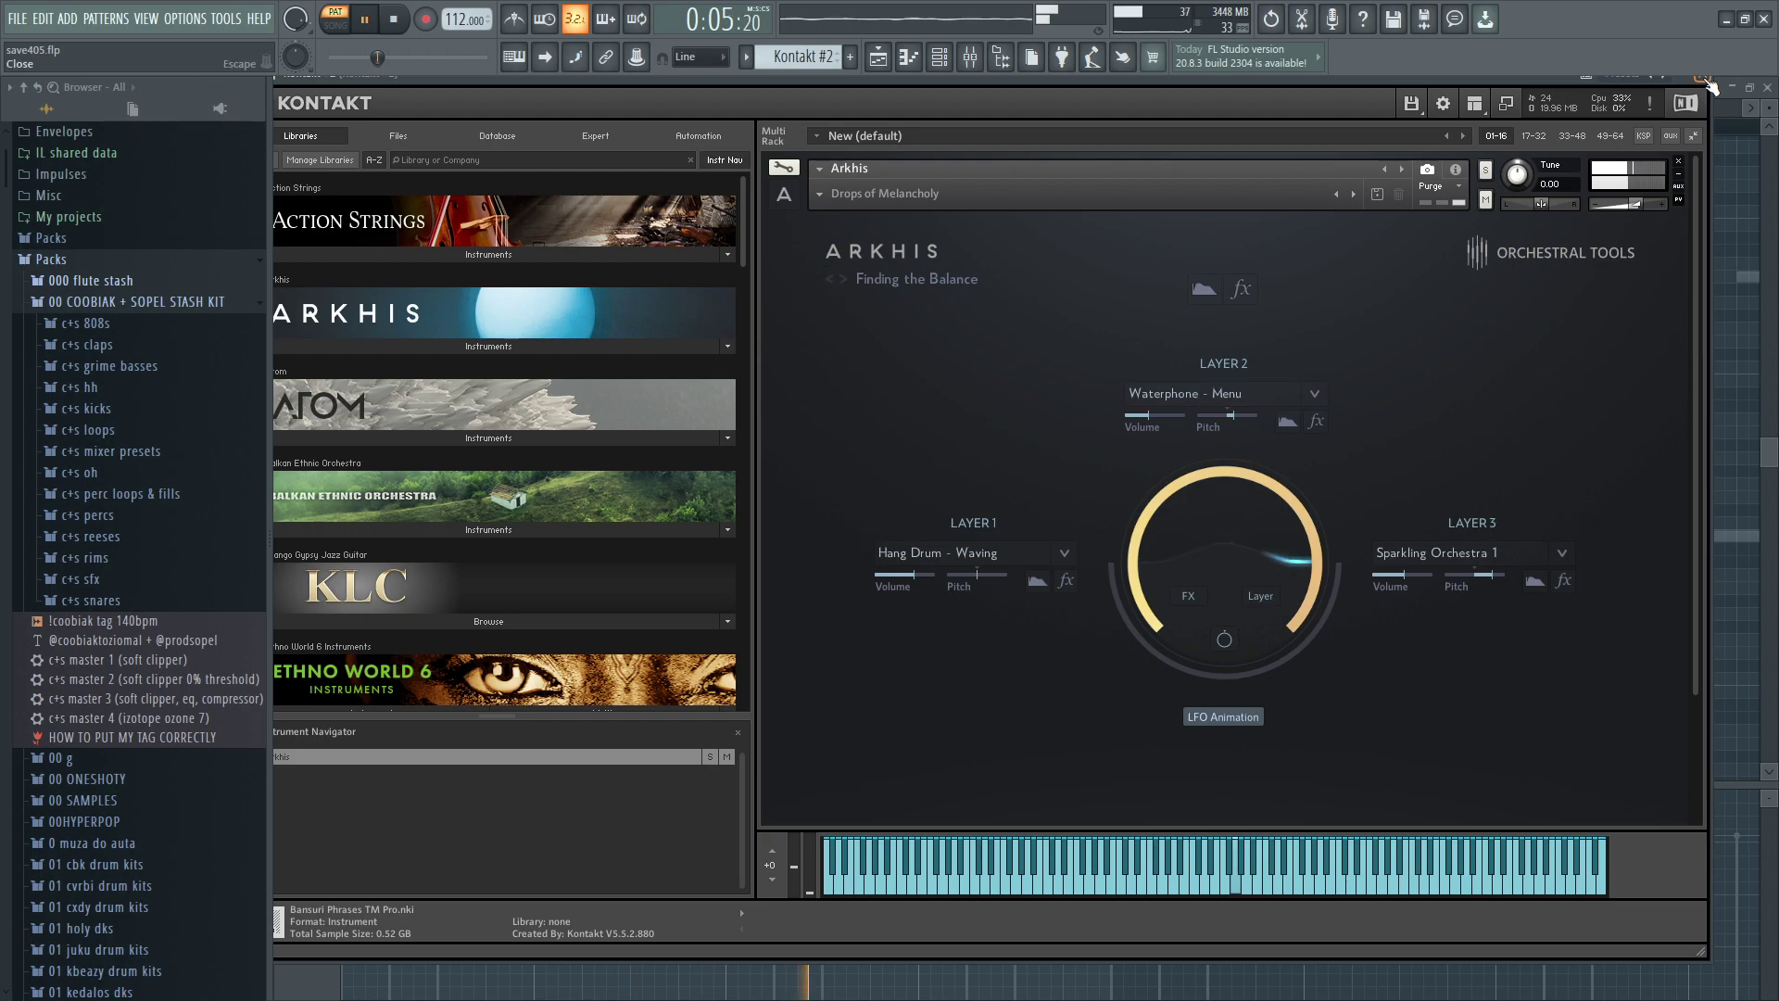
click(1710, 85)
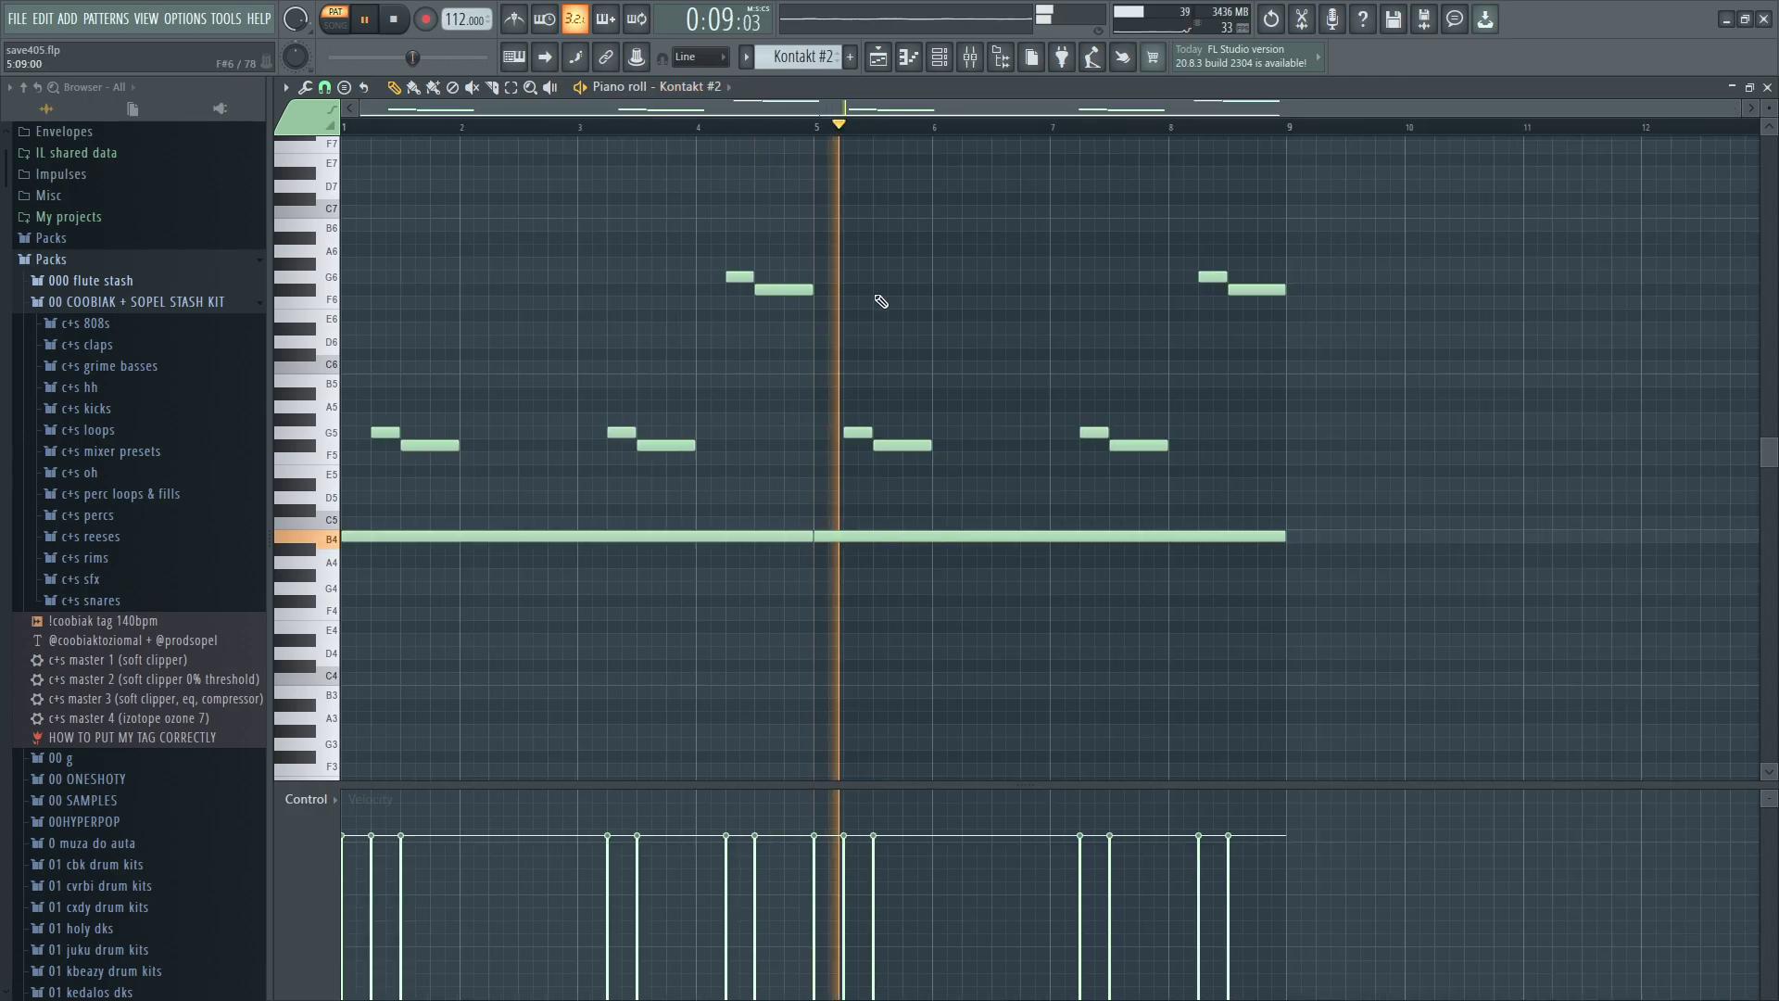
Review each effect in the Kontakt #2 mixer track's chain, from Effectrix through ShaperBox 2 to Fruity parametric EQ 2.
click(970, 57)
click(1614, 146)
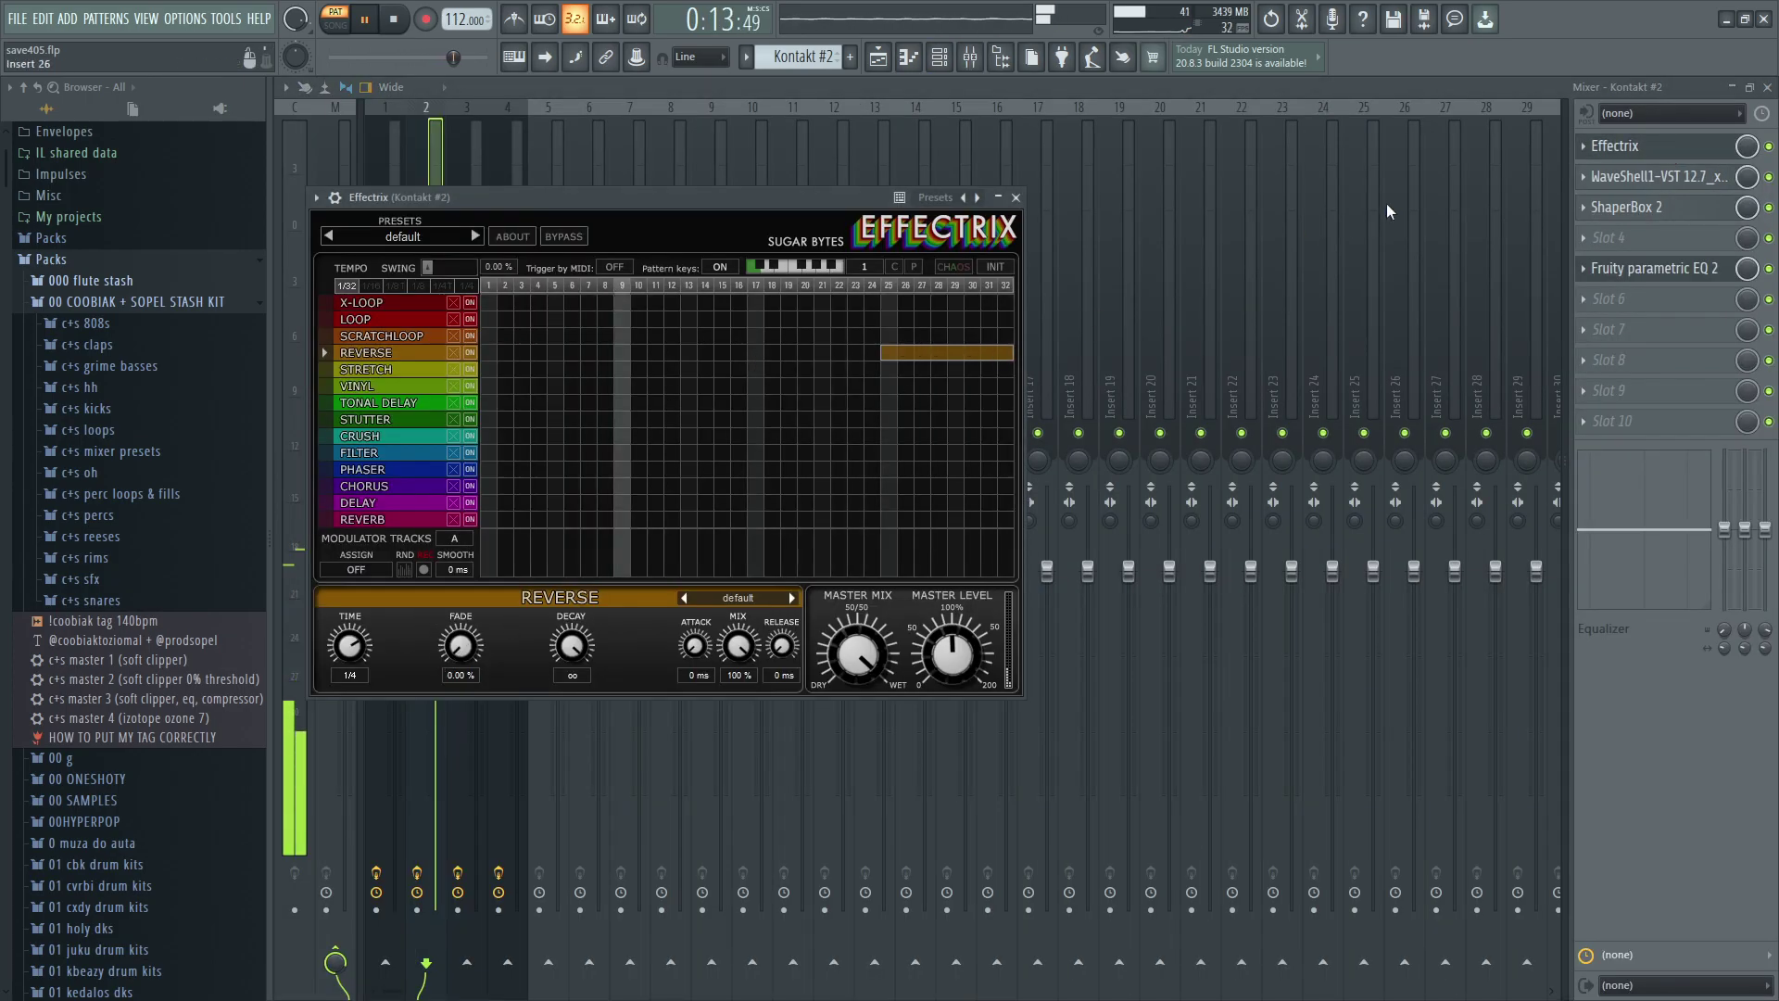
click(1617, 145)
click(1631, 185)
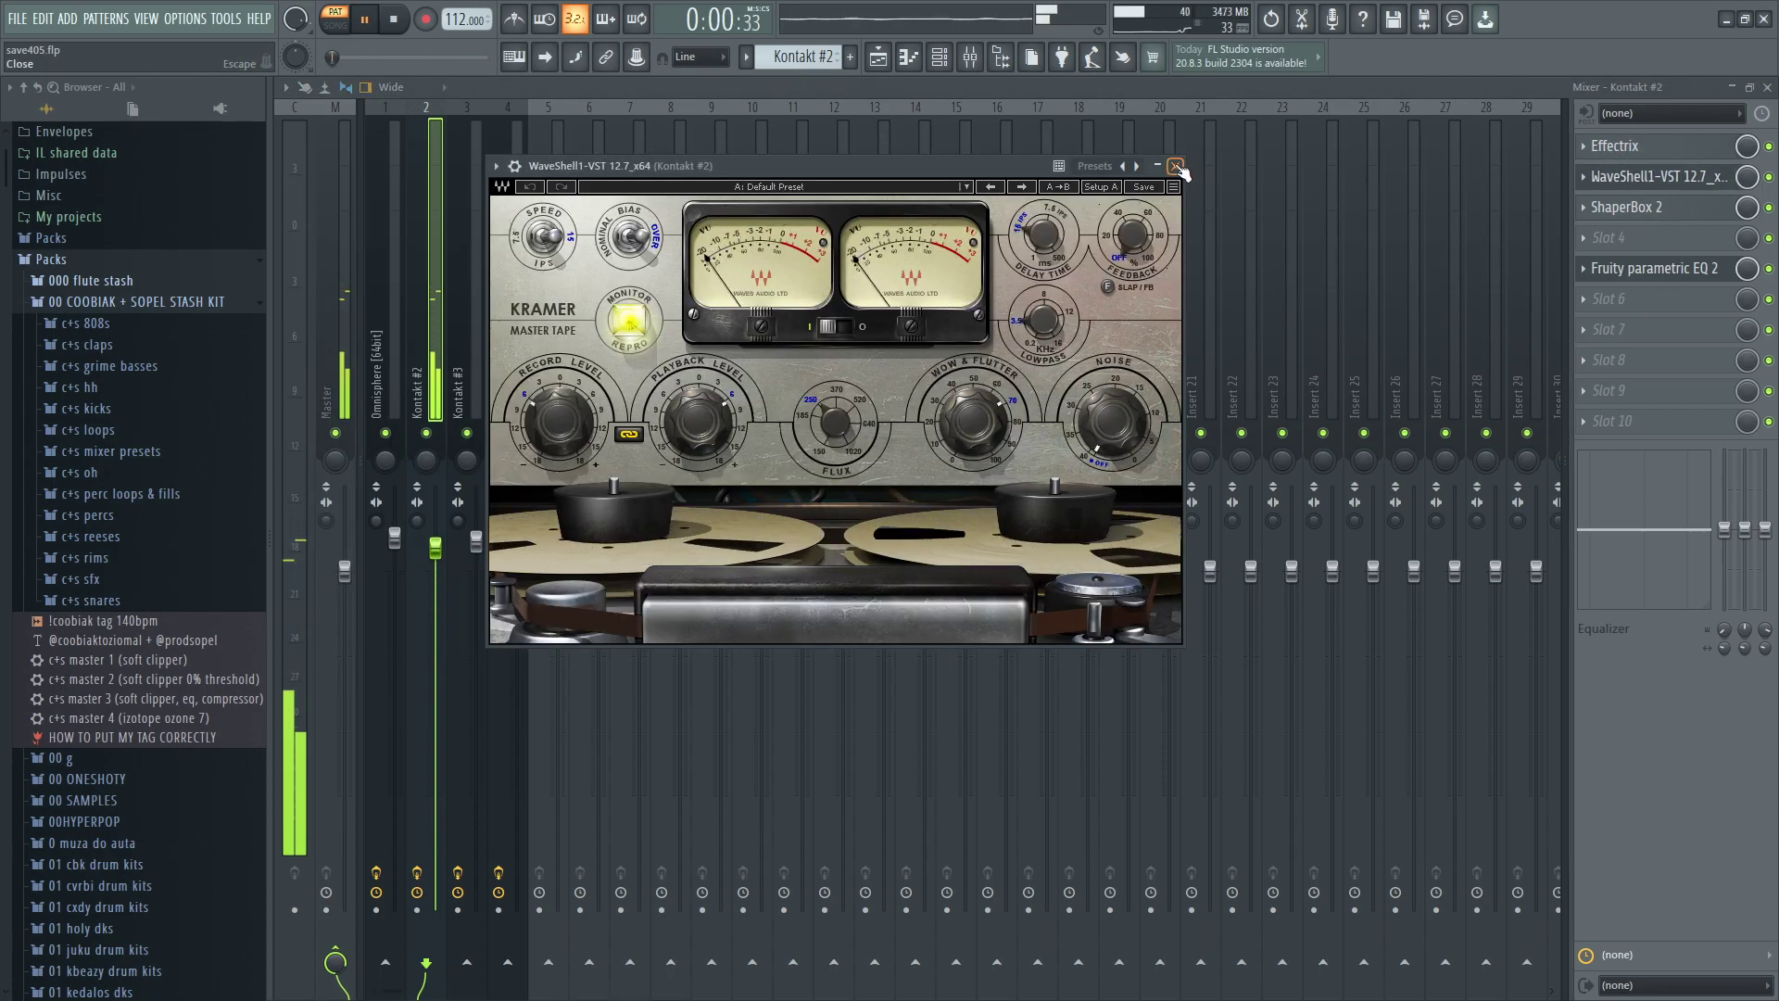
click(1631, 177)
click(1638, 212)
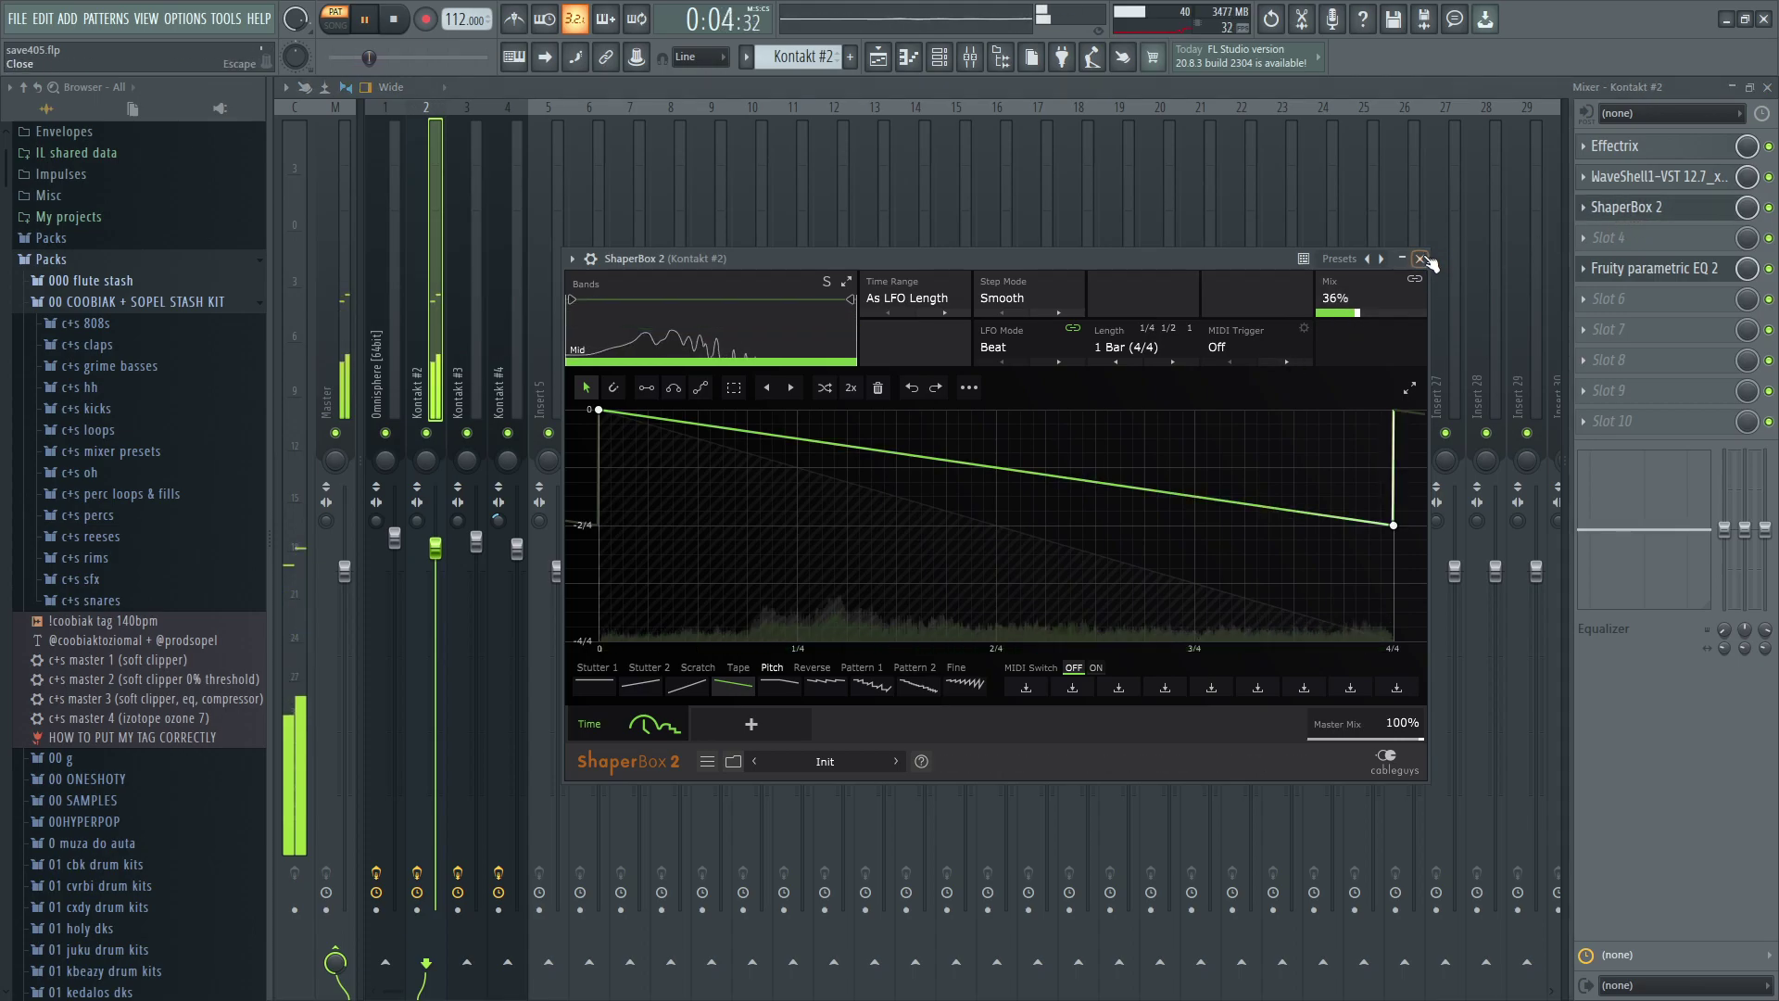
click(1632, 207)
click(1641, 269)
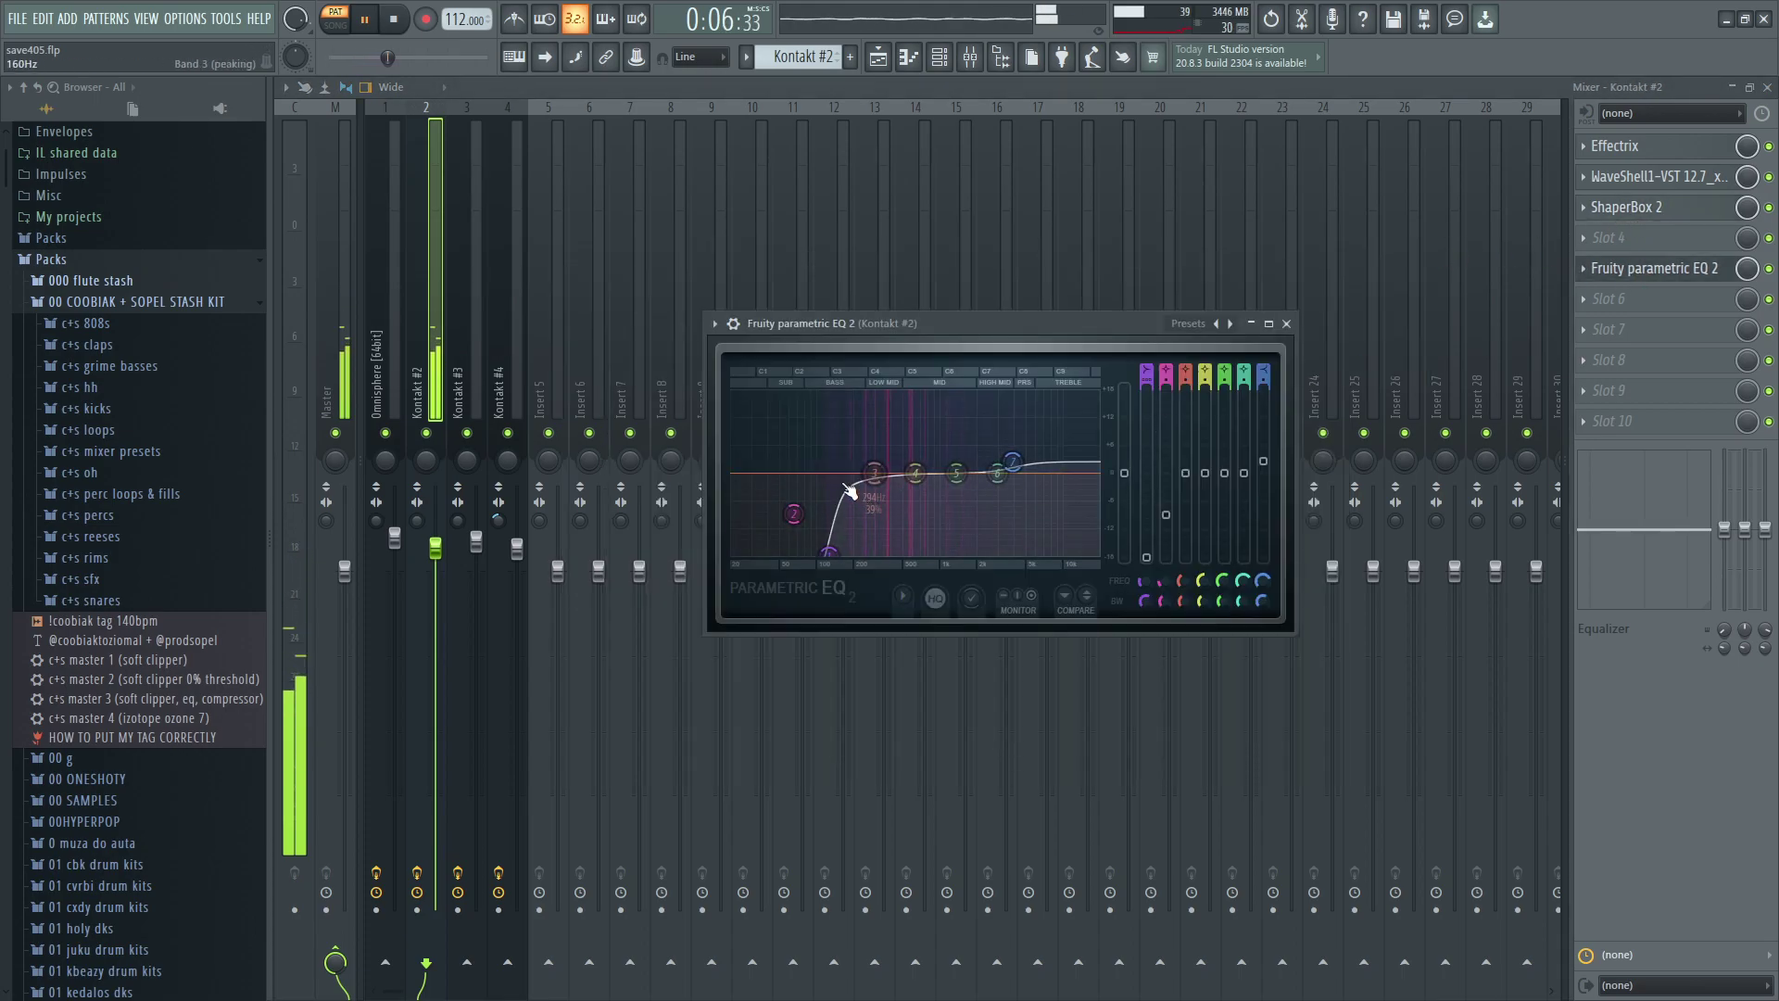
click(1643, 277)
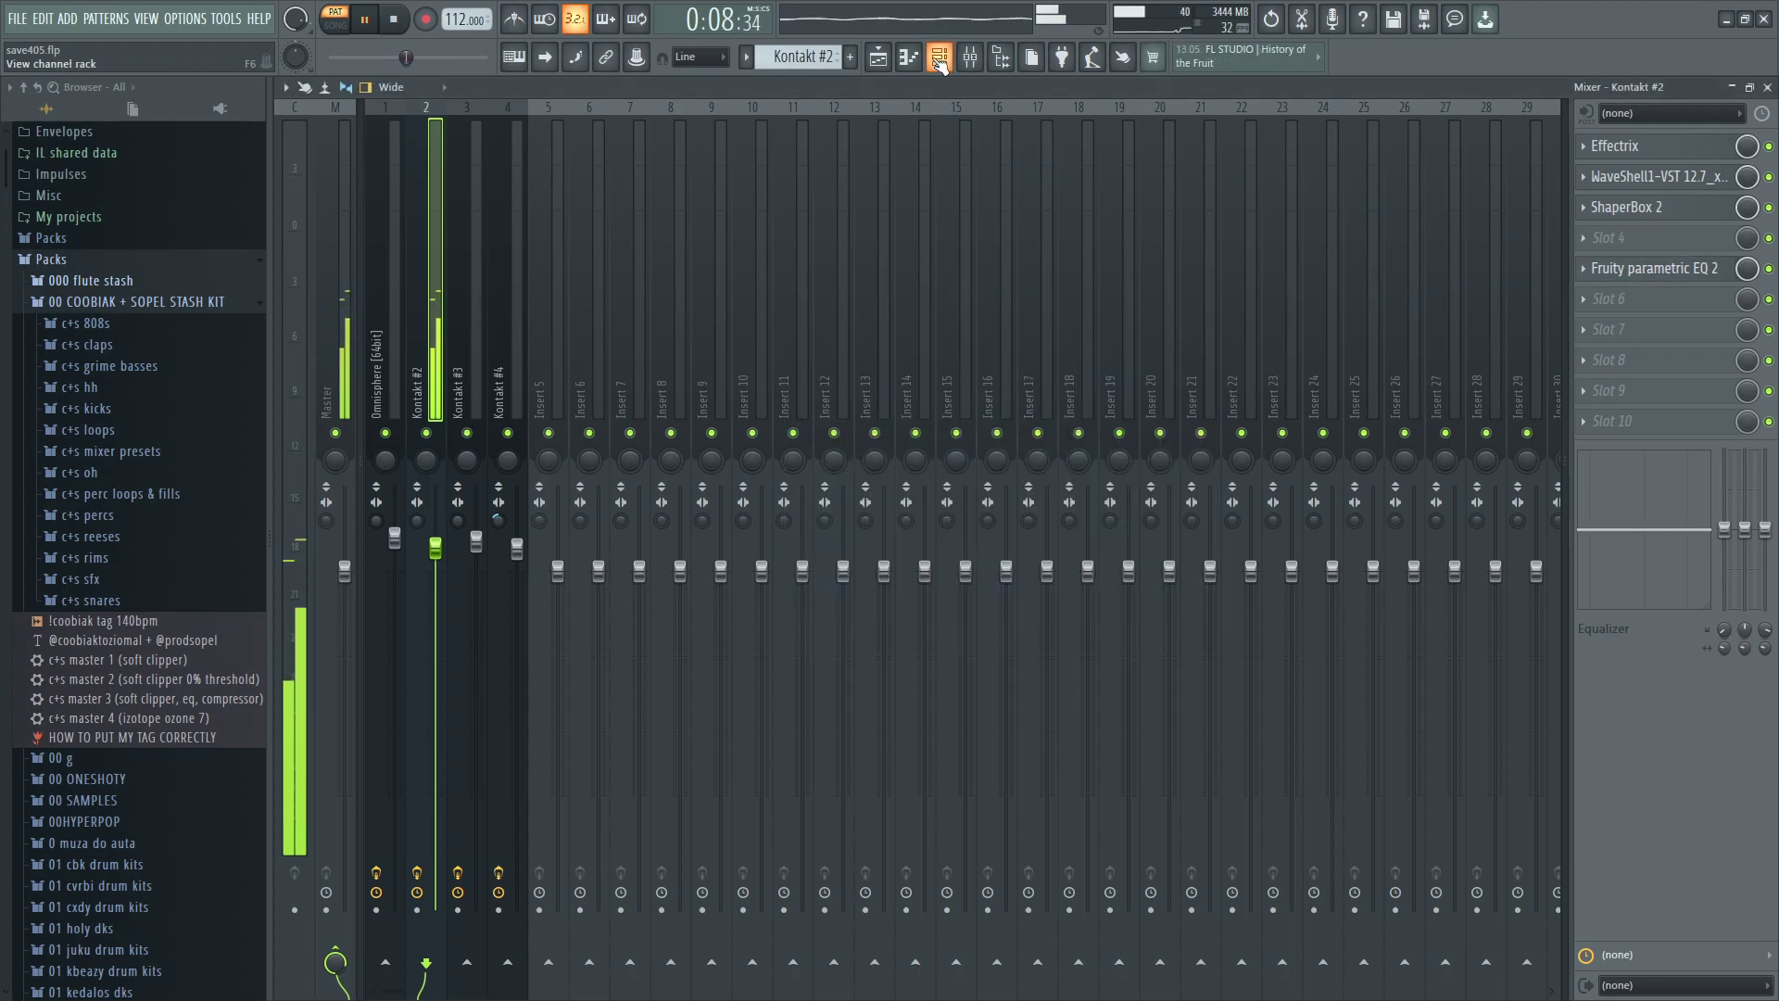
Switch to the Kontakt #3 pattern and play it while examining its piano roll notes and Ethno World 6 flute instrument.
key(F6)
key(space)
scroll(784, 53, down, 1)
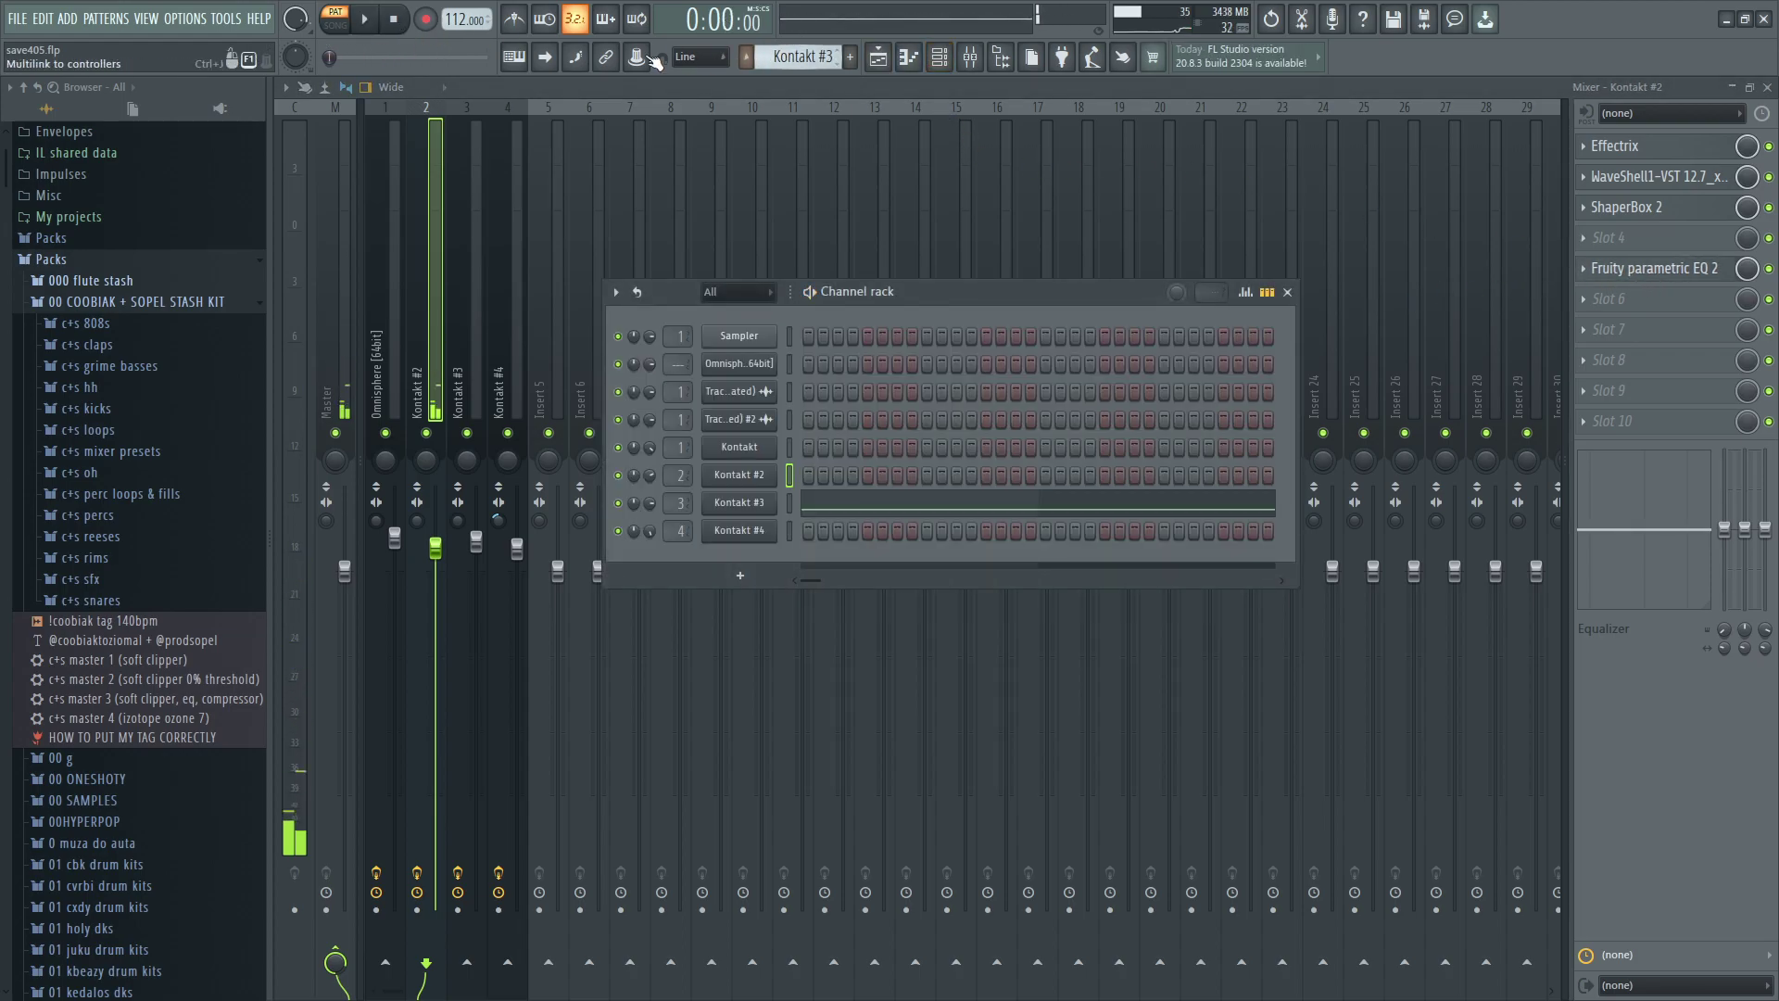
click(360, 28)
click(806, 506)
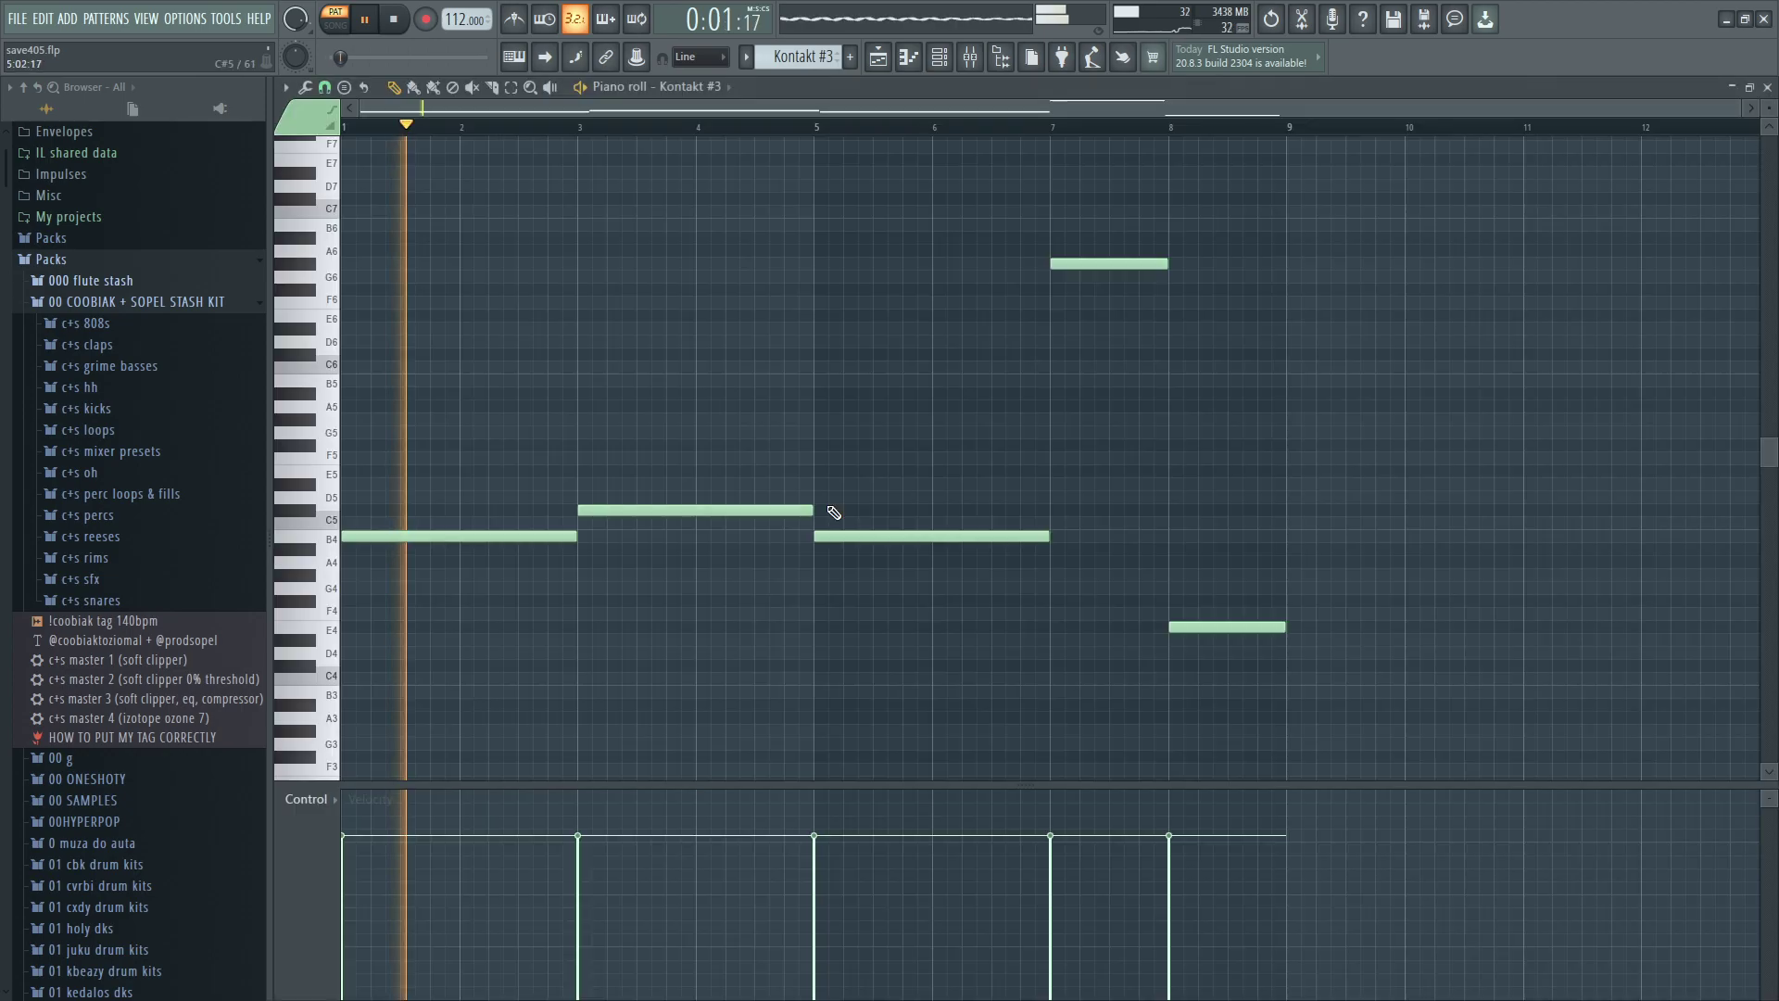
click(939, 57)
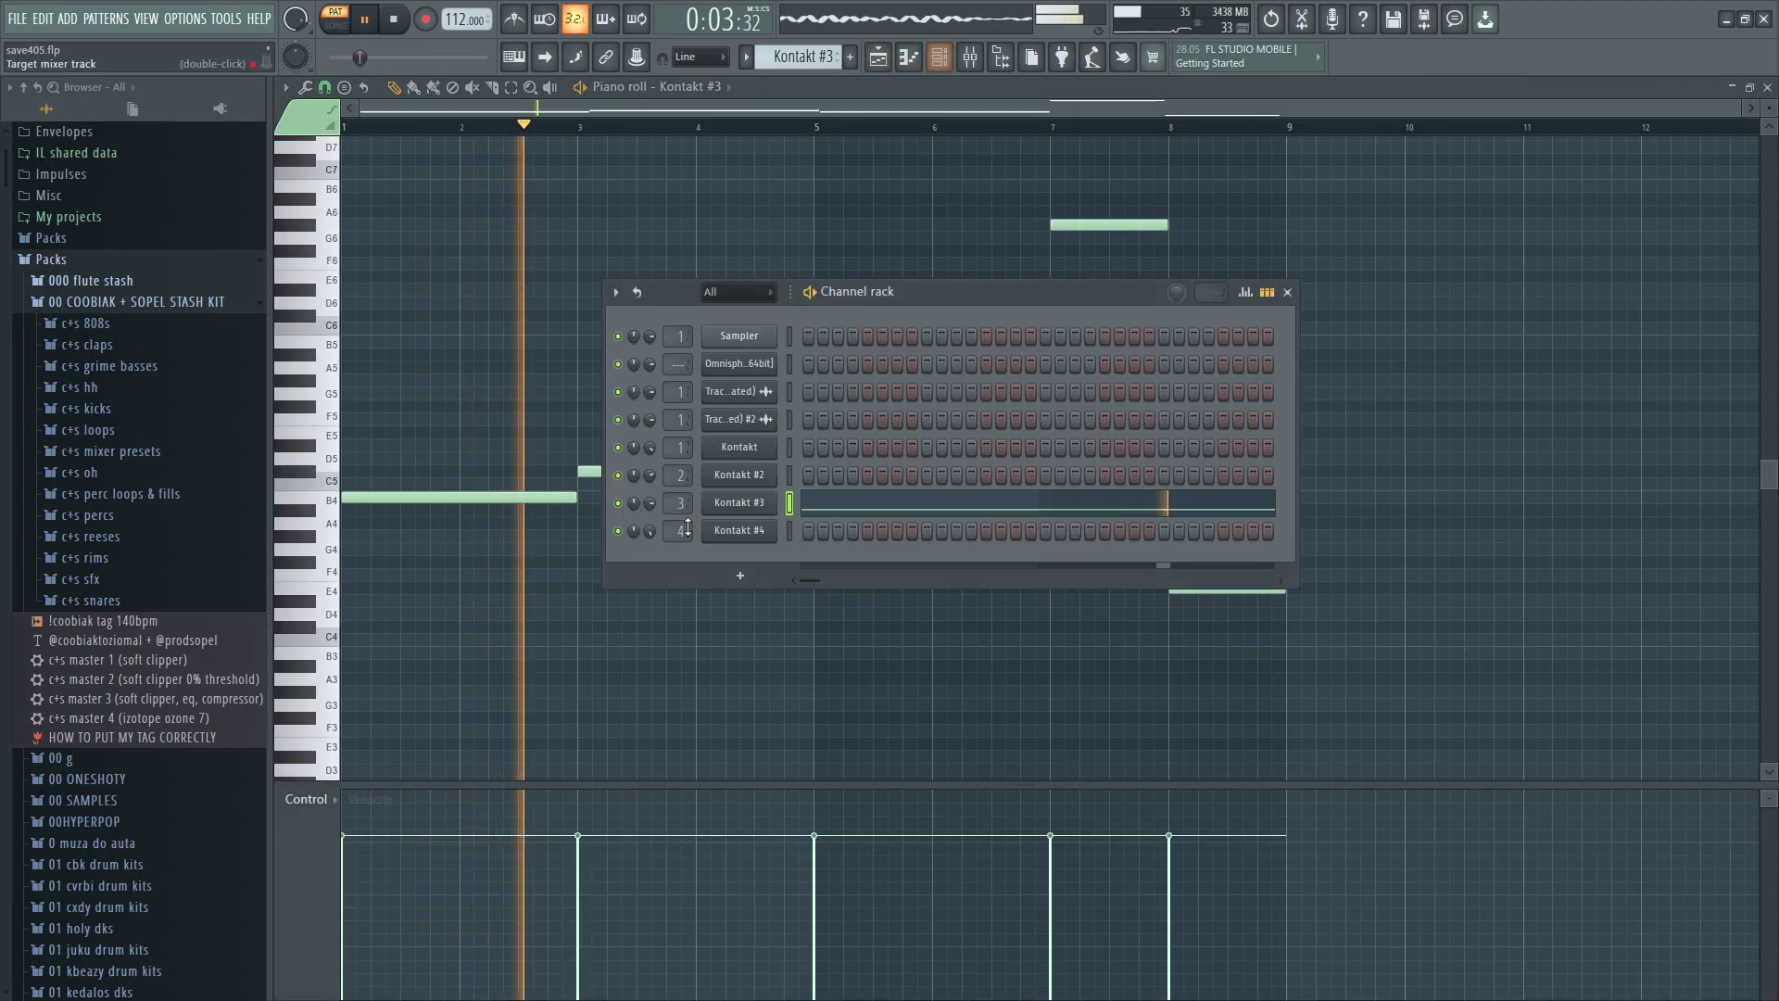
click(748, 494)
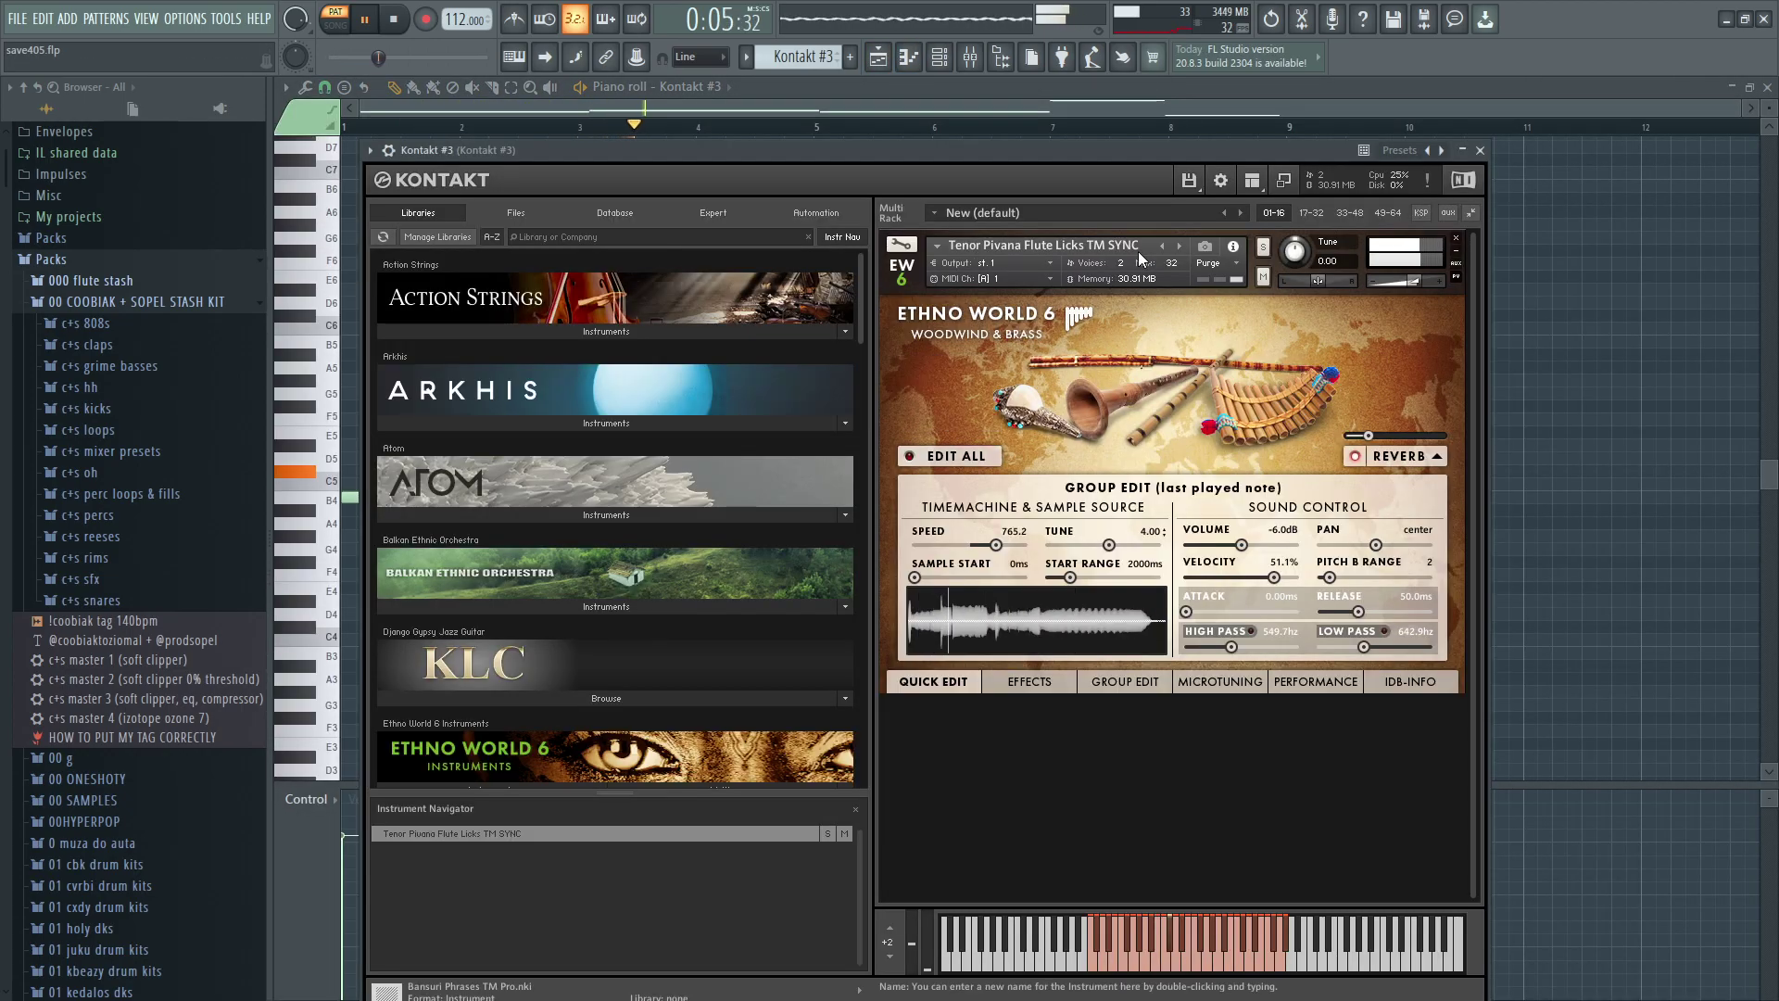
click(1481, 151)
Review RC-20 Retro Color and an enlarged view of Fruity parametric EQ 2 on the Kontakt #3 mixer track.
click(971, 57)
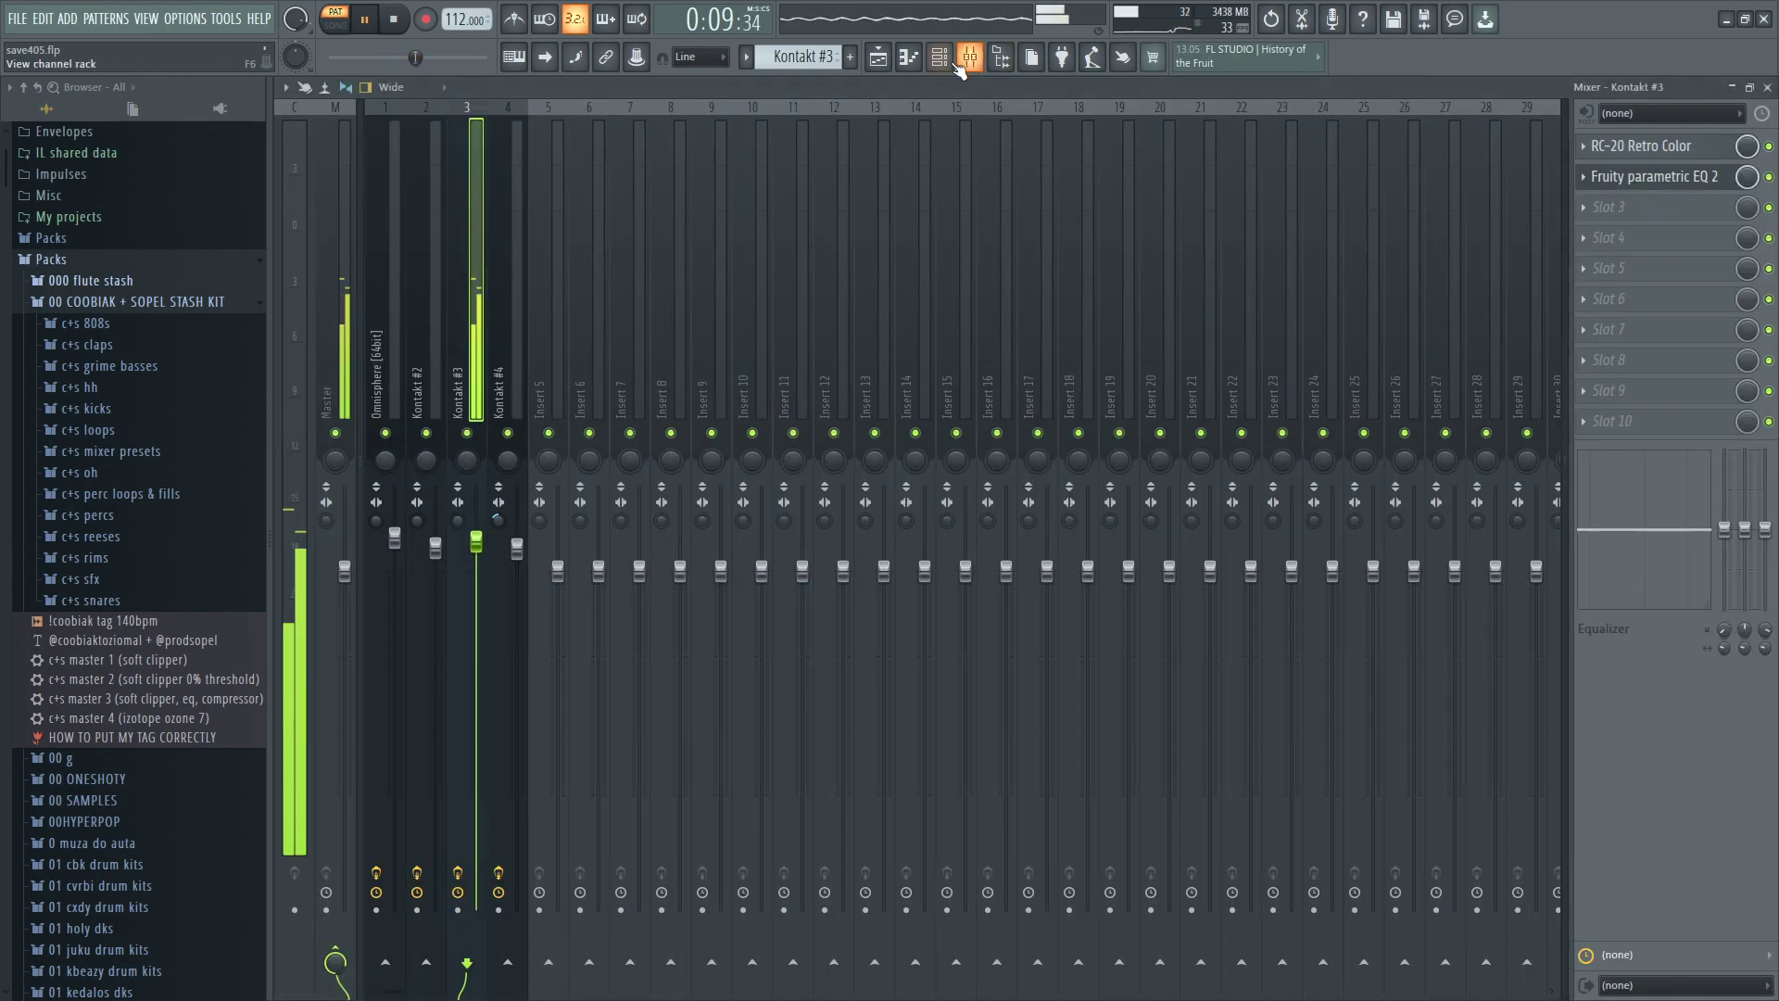
click(1640, 146)
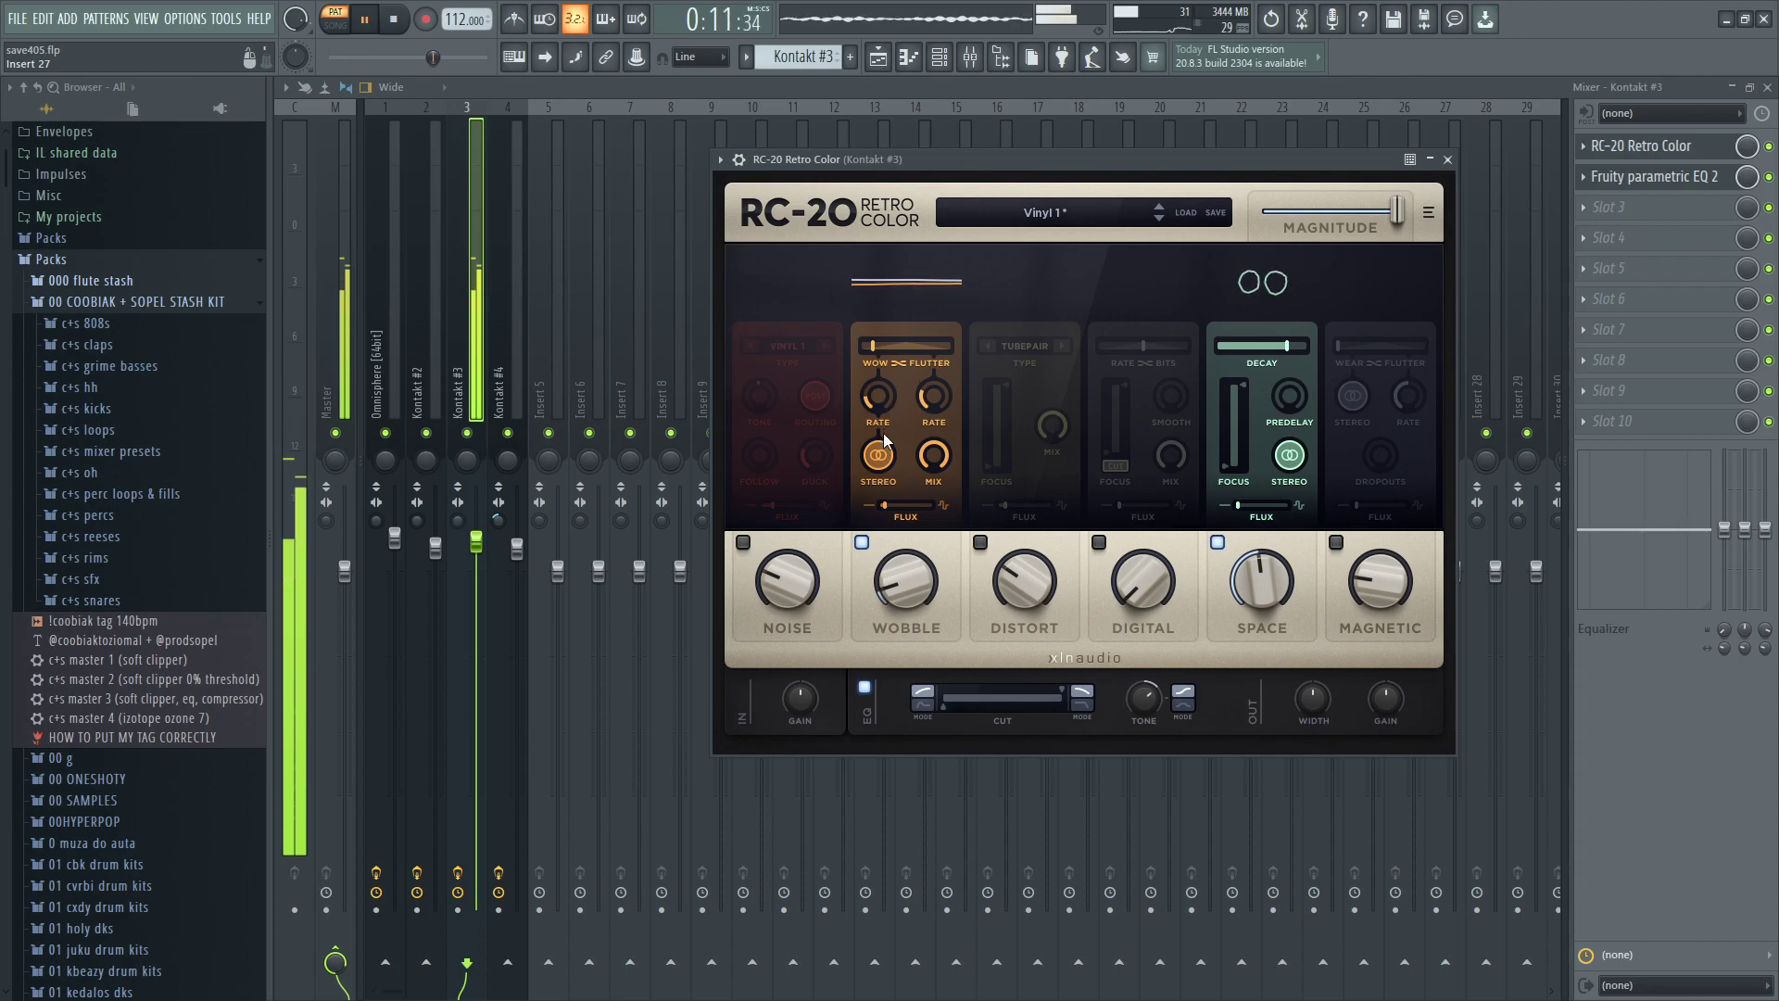
click(1640, 145)
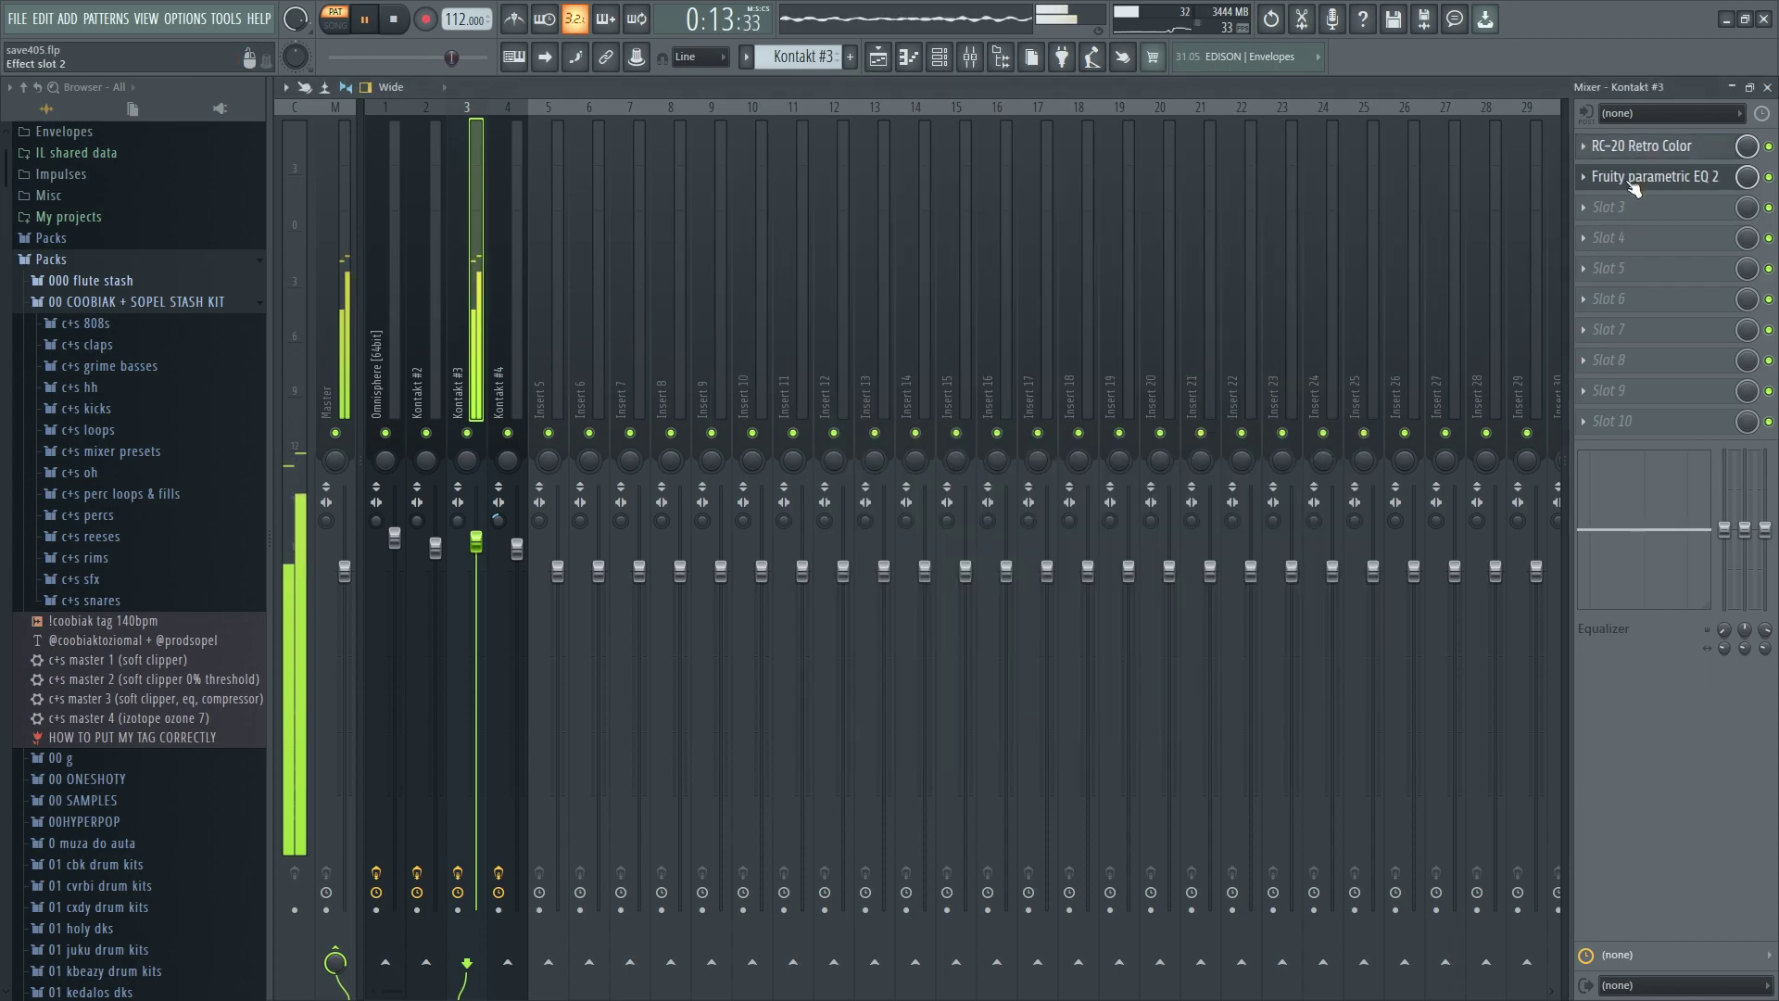
click(1634, 178)
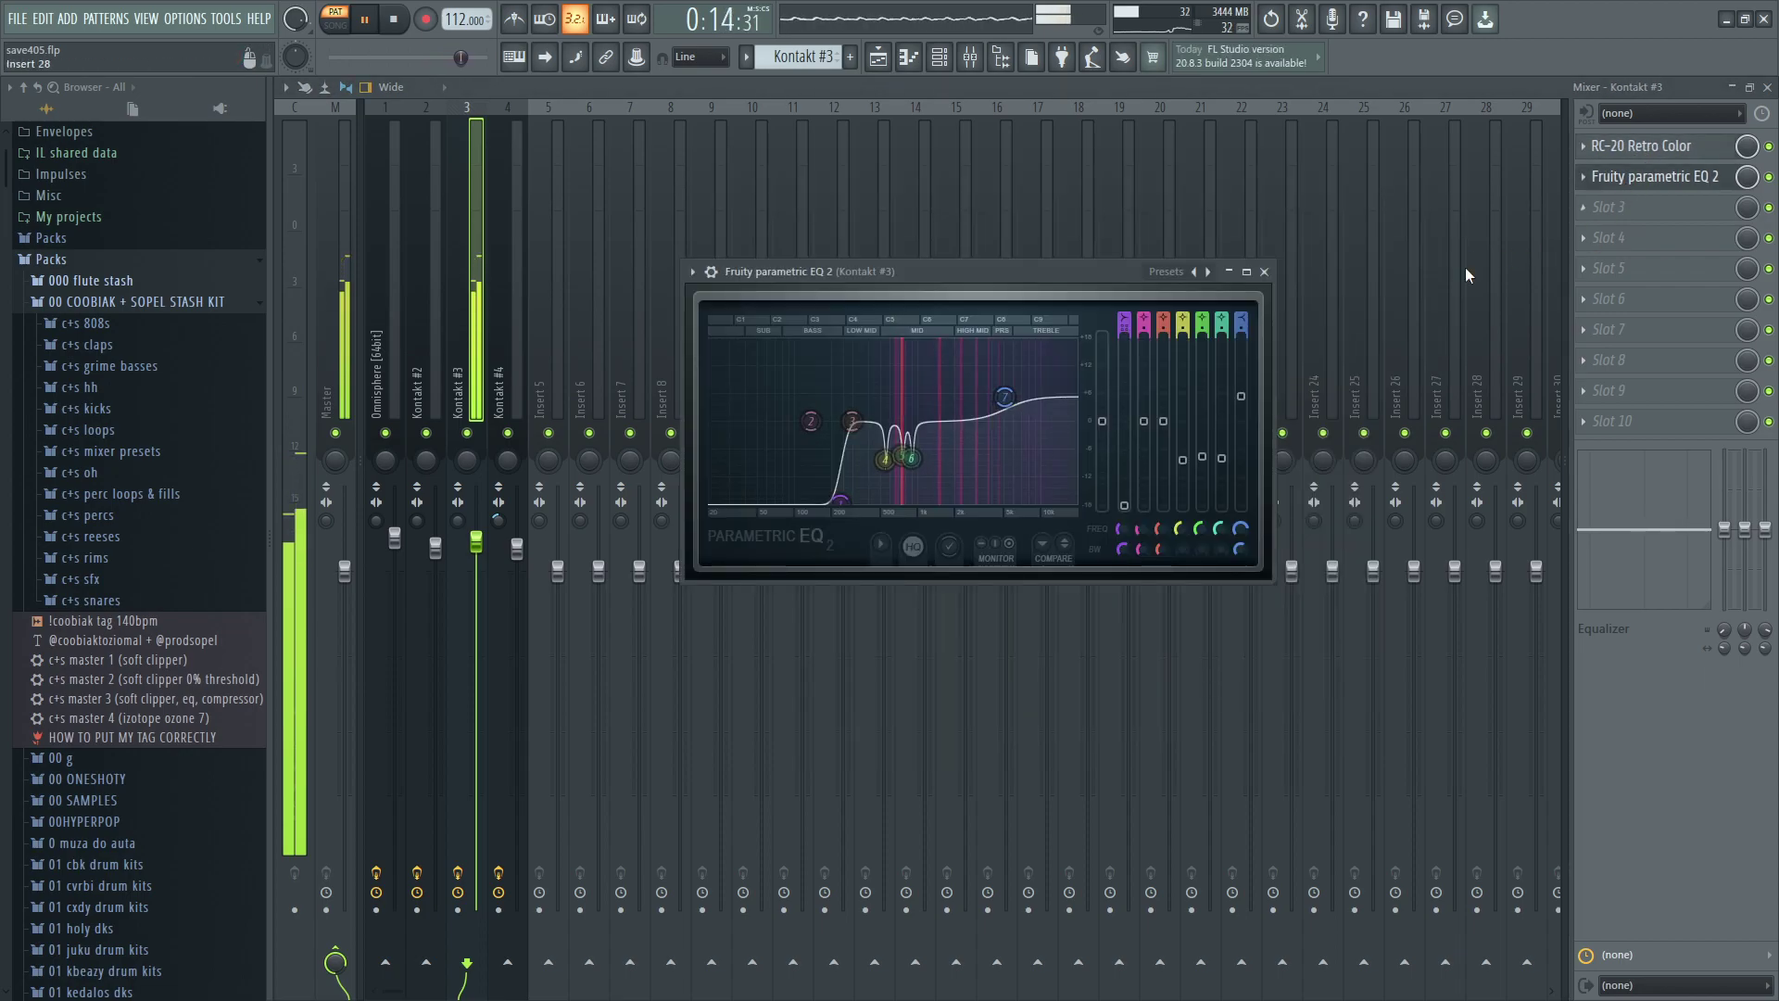
double_click(917, 264)
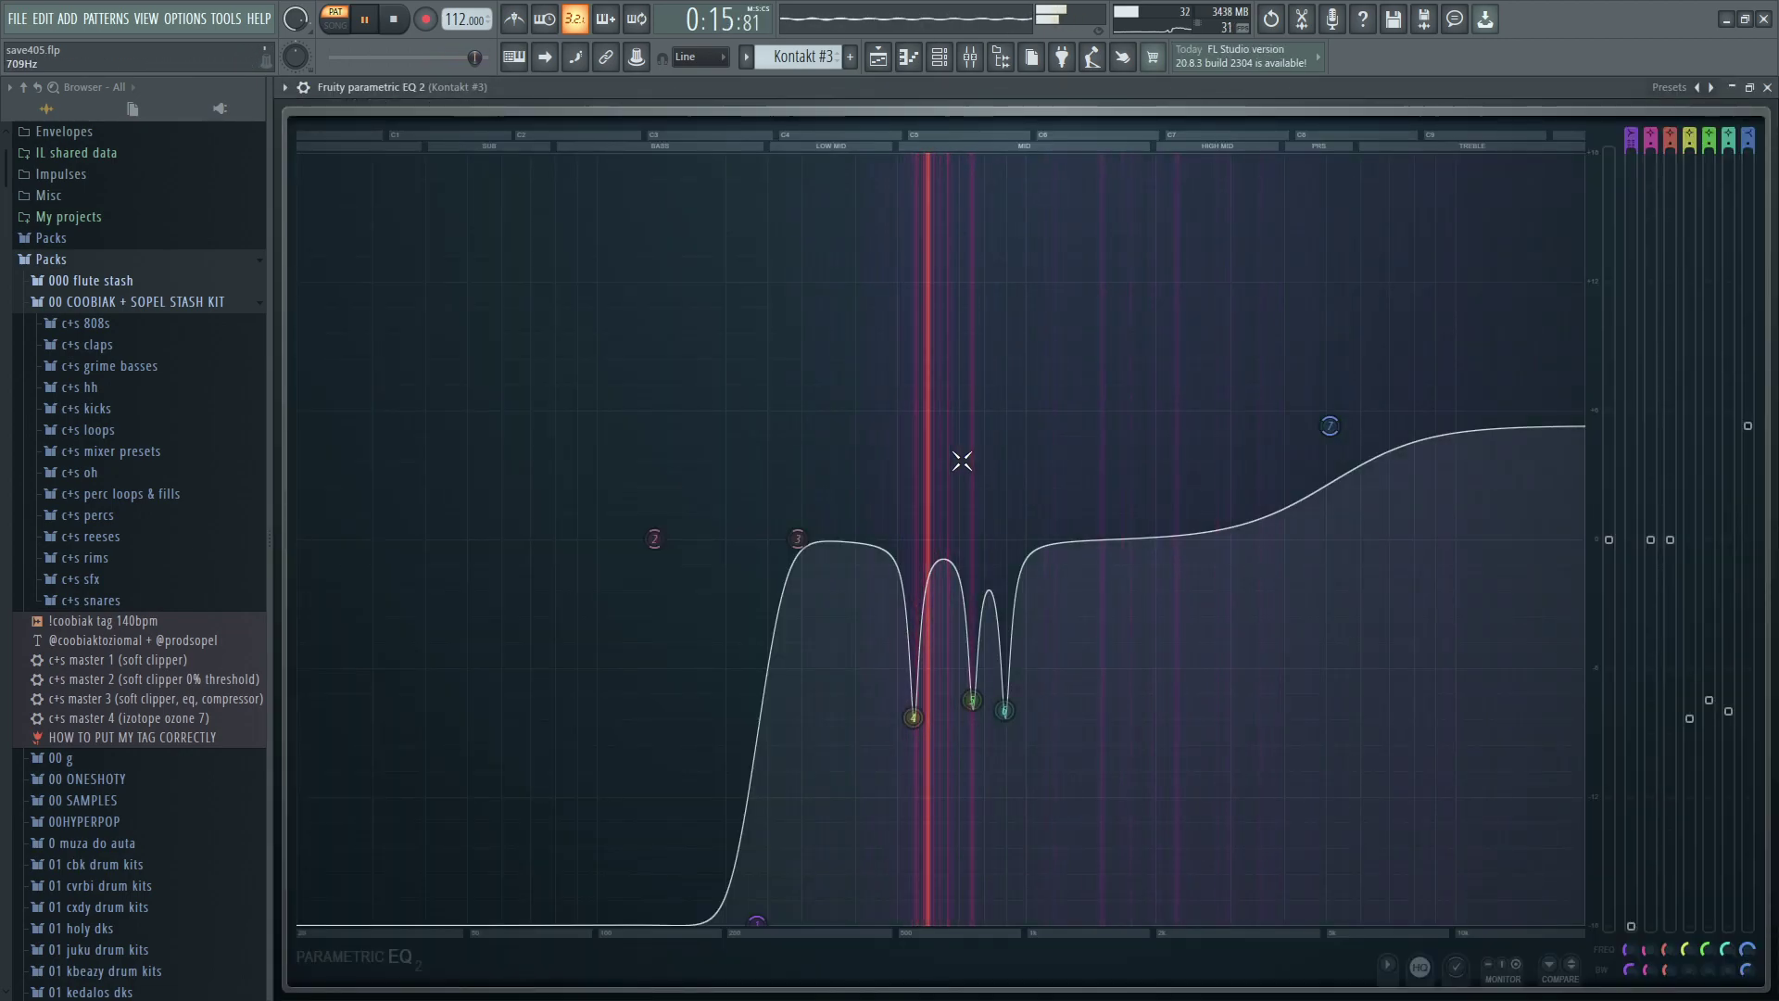
double_click(882, 87)
Switch to Pattern 5 and play it while examining the Kontakt #4 channel's piano roll notes and NOIRE Felt instrument.
click(939, 57)
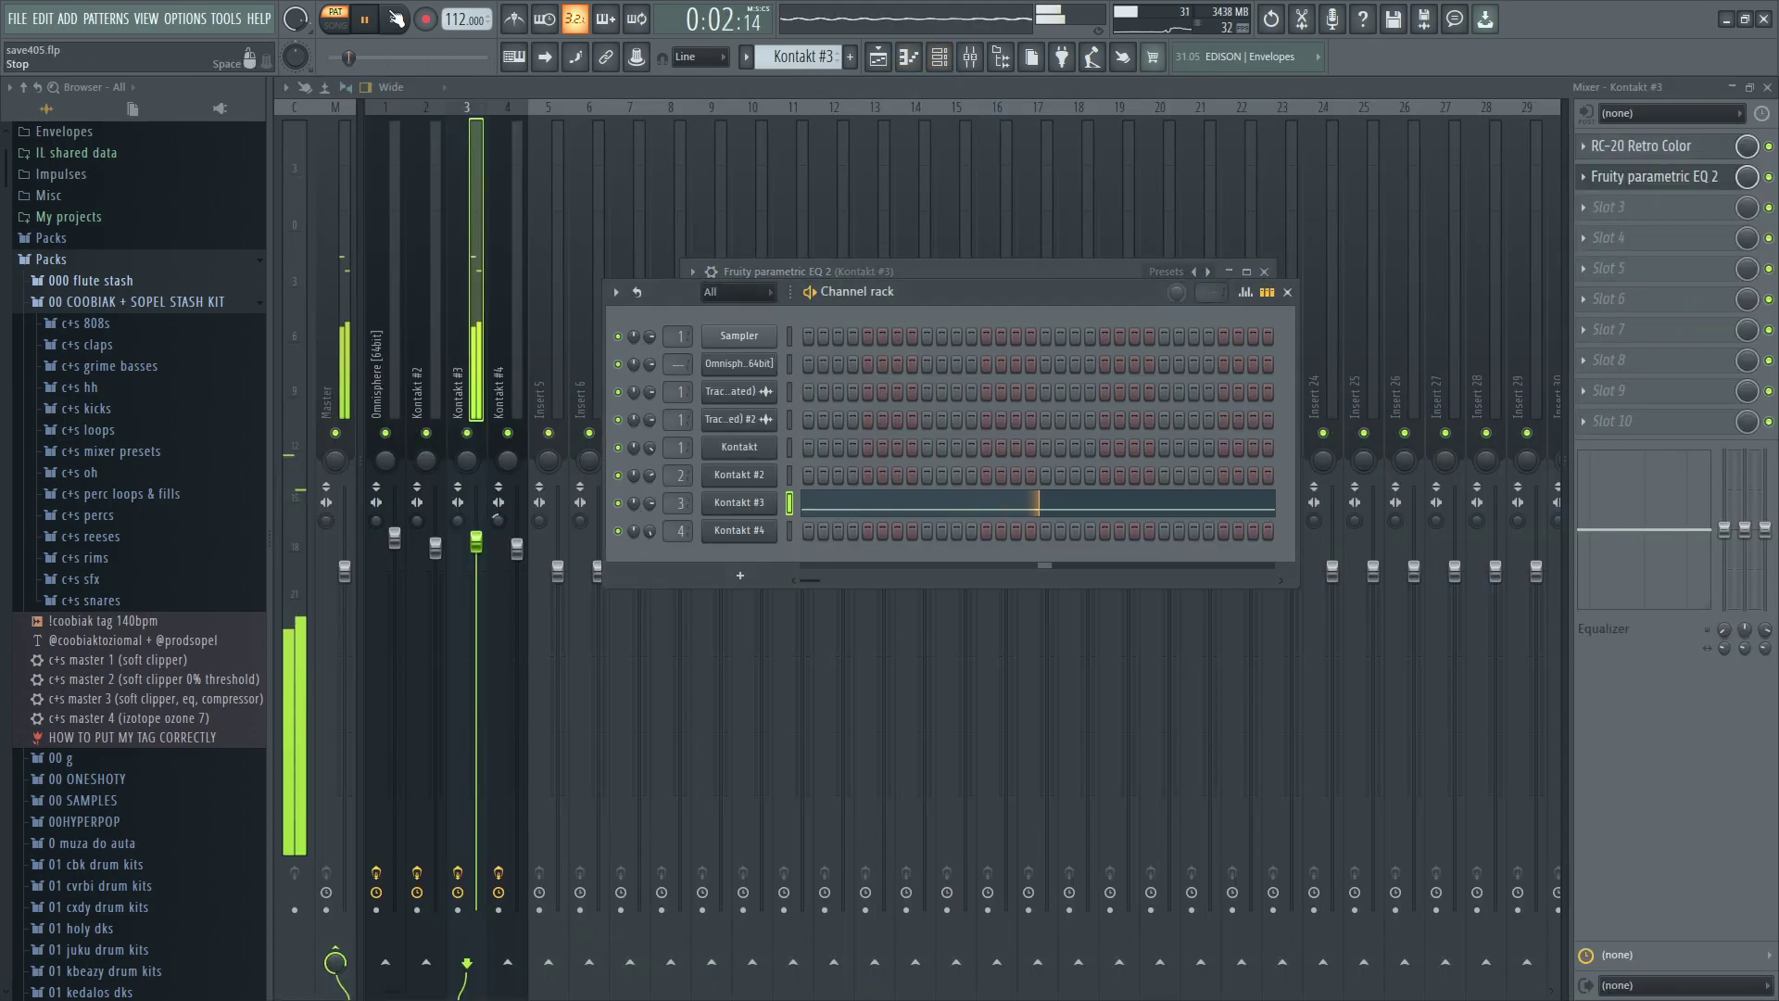
key(space)
scroll(779, 54, down, 1)
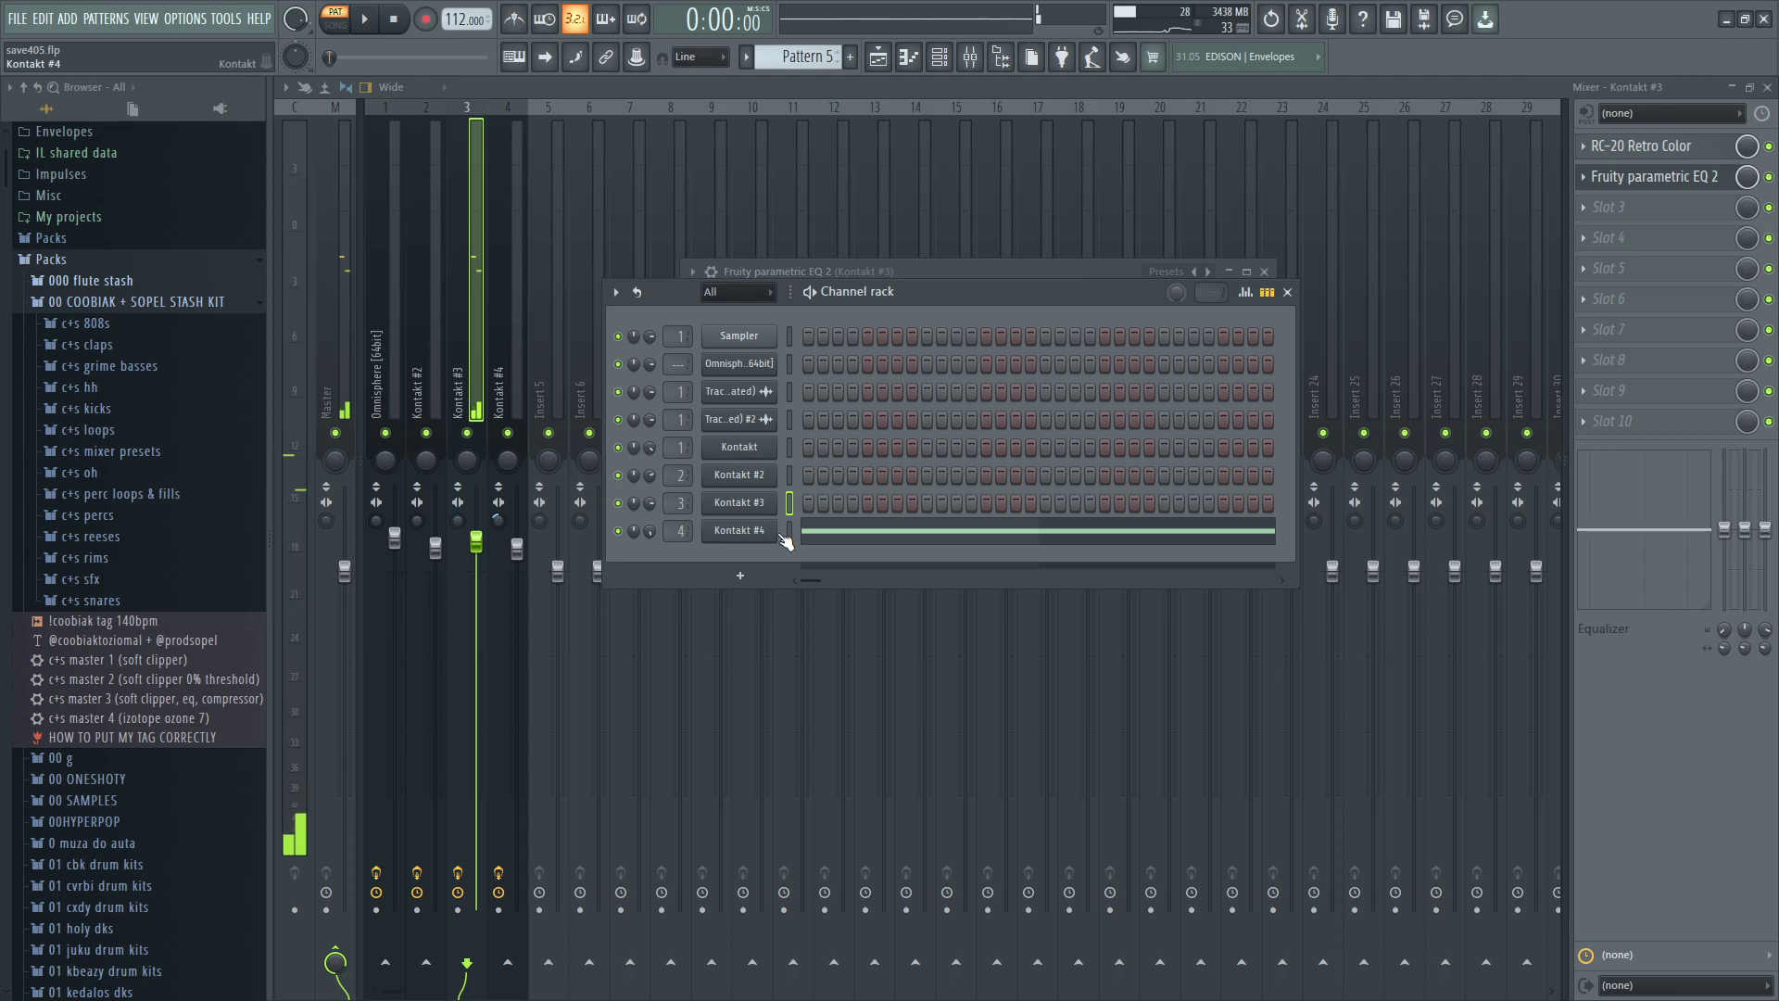
click(824, 542)
key(space)
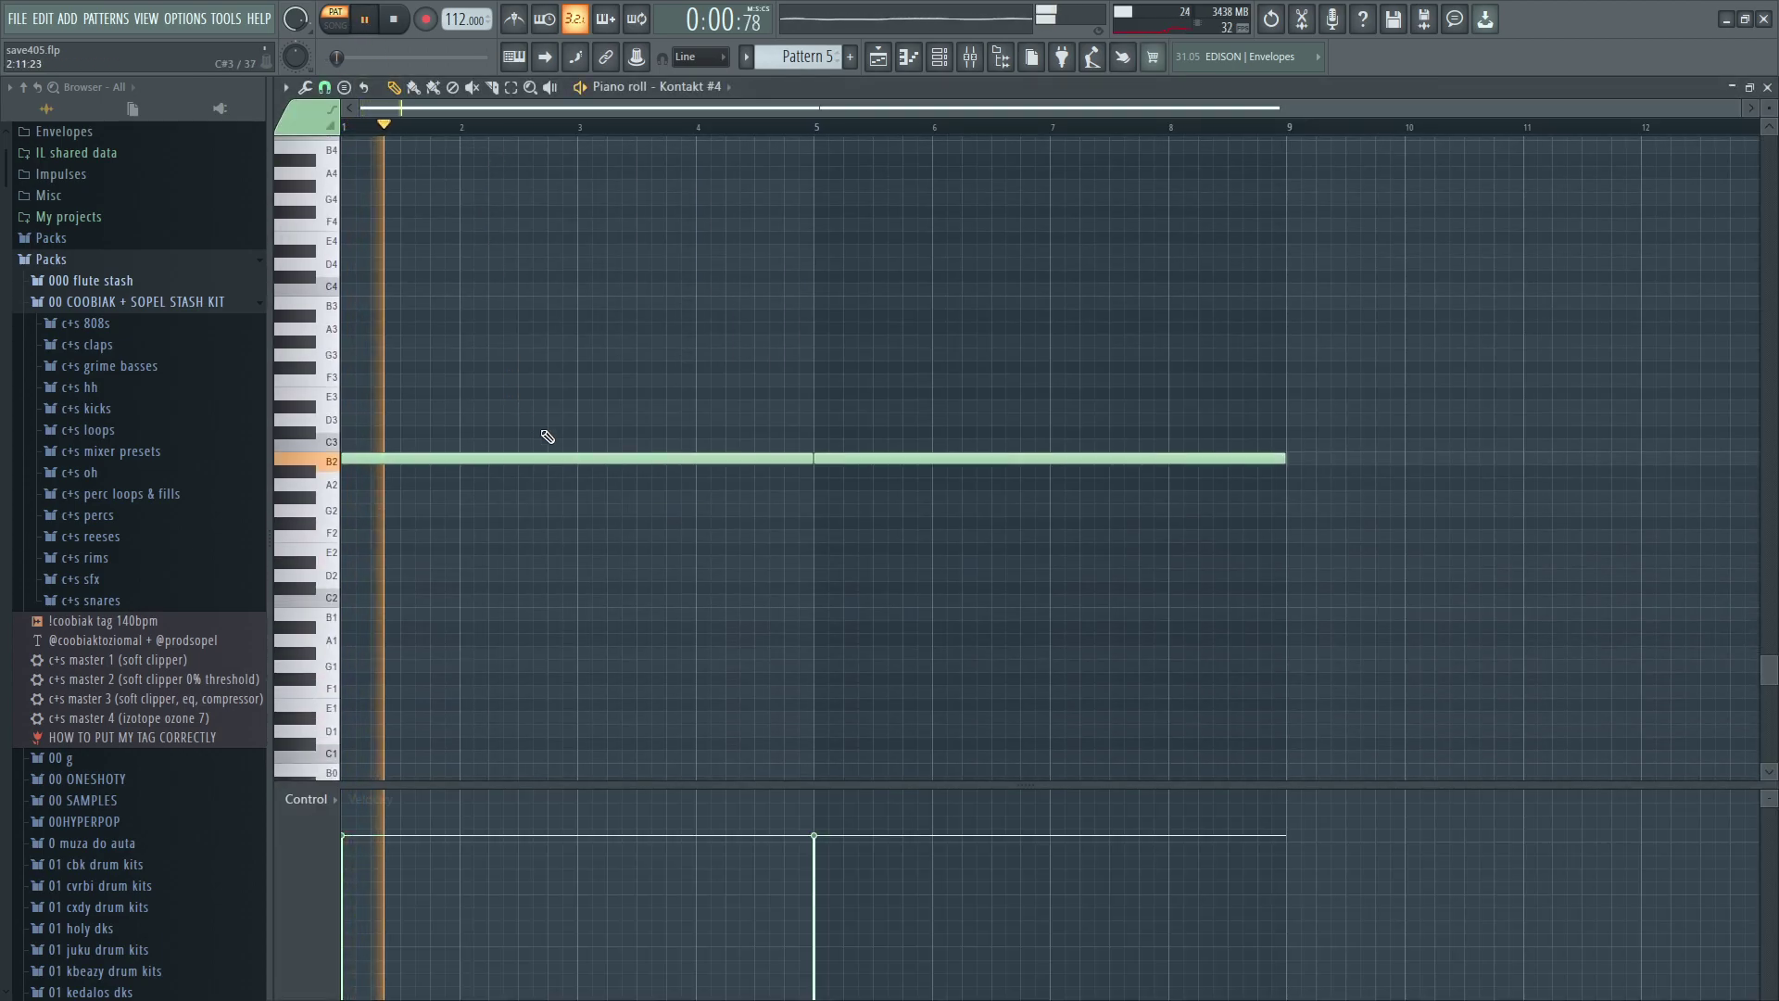
click(939, 57)
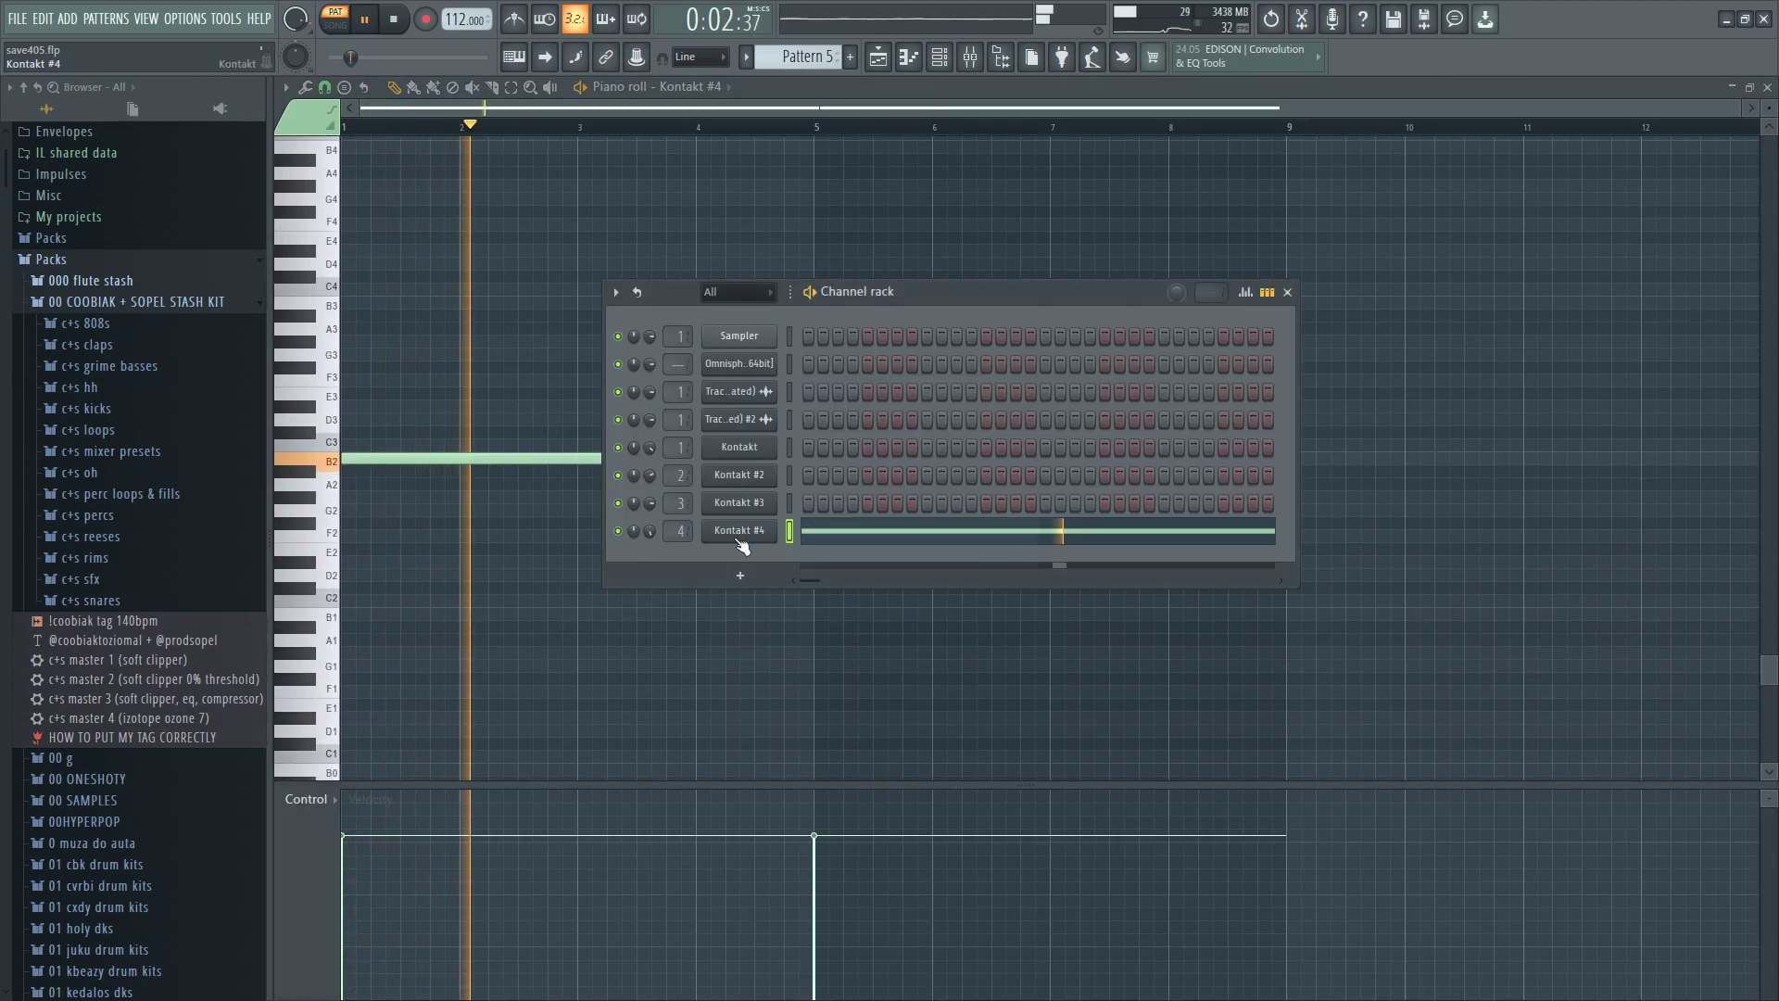
click(755, 538)
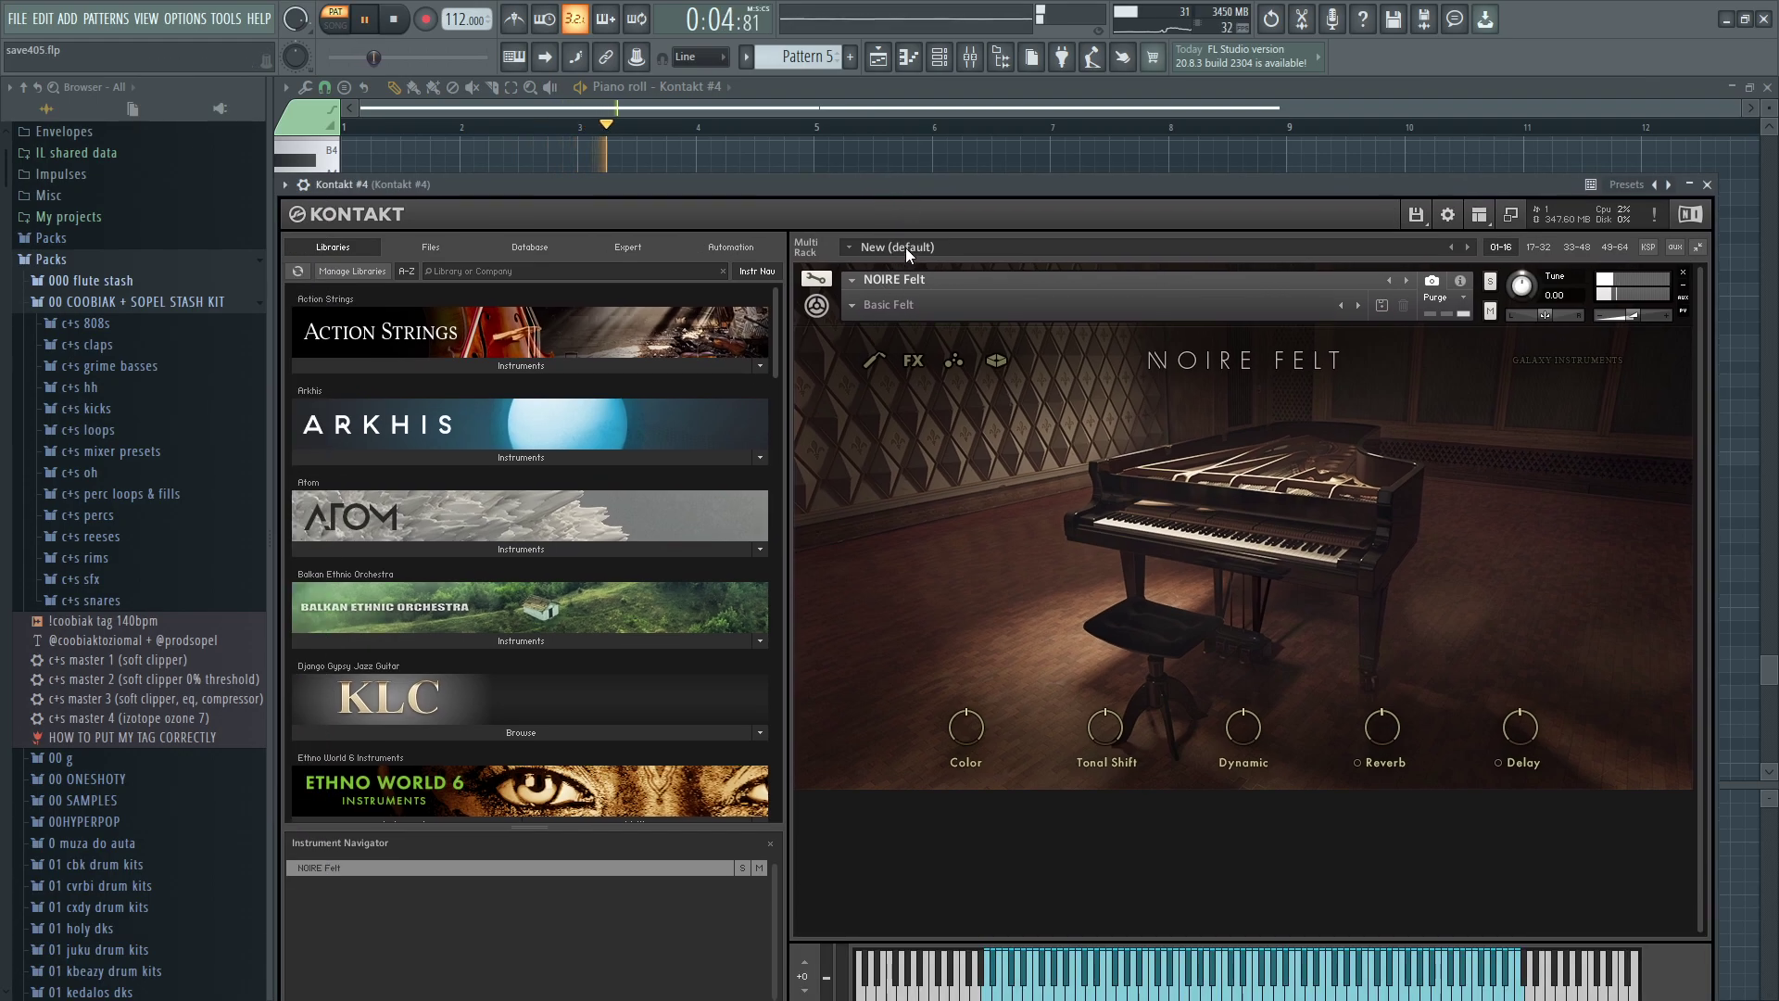
click(1708, 185)
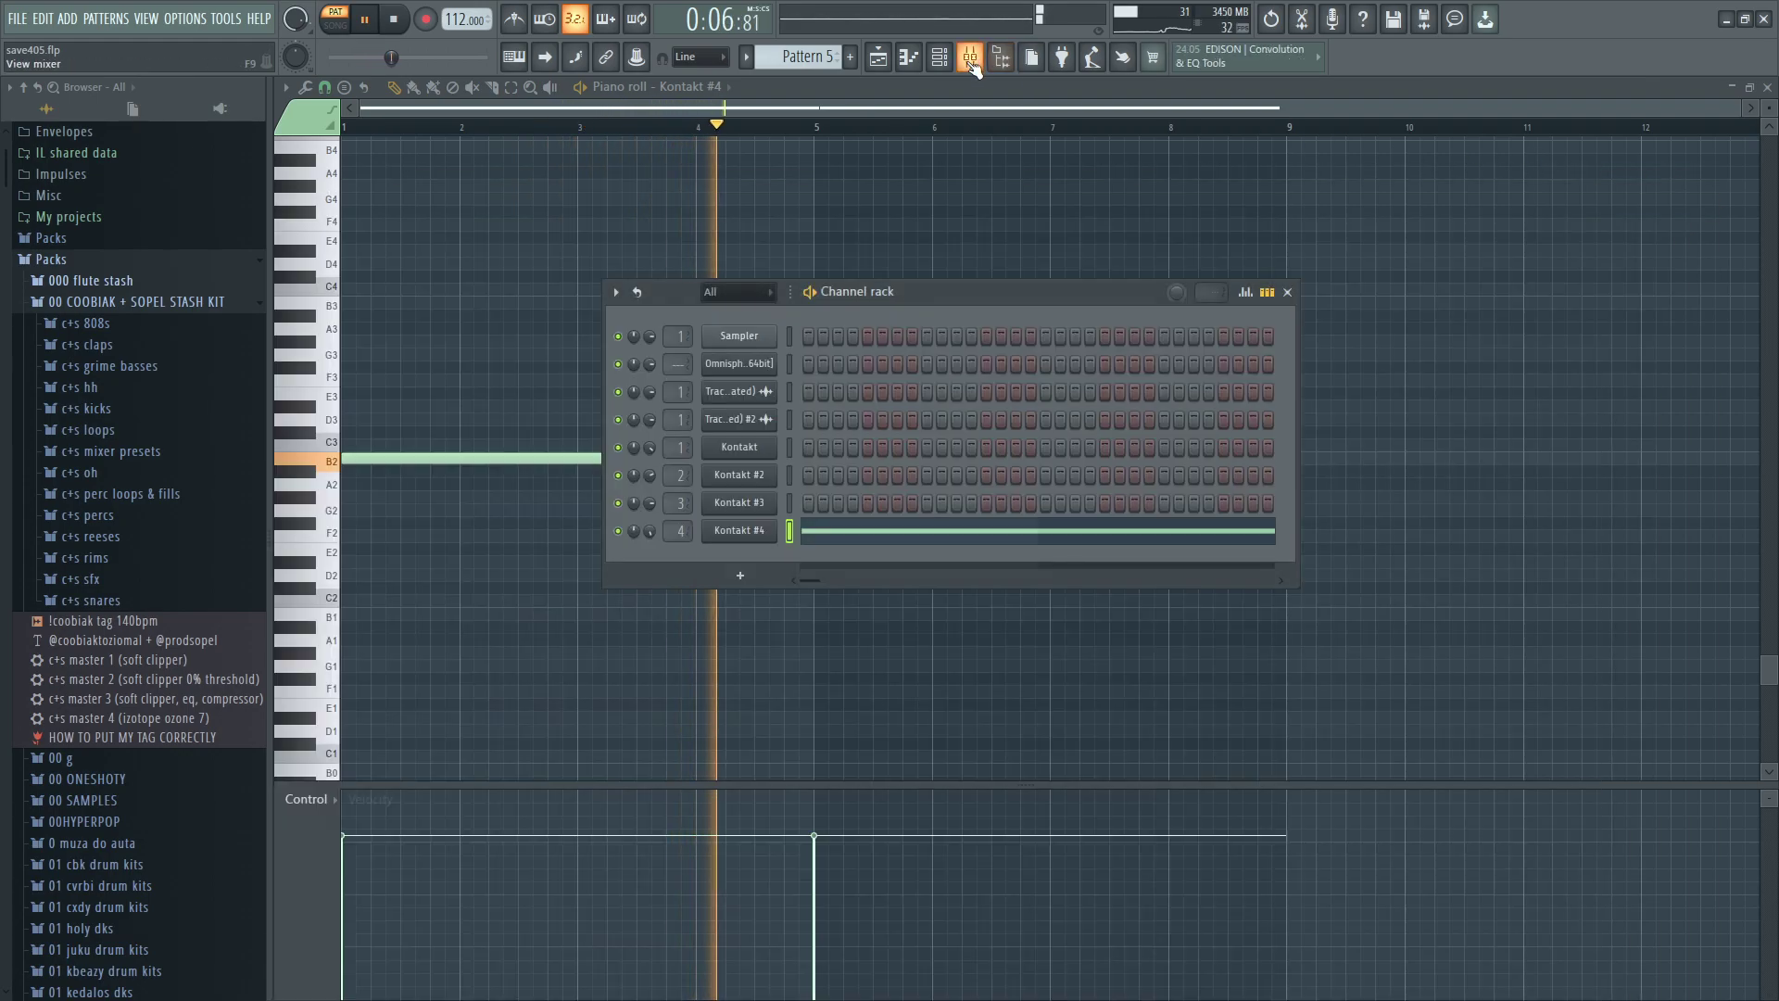
Check the RC-20 Retro Color settings on the Kontakt #4 mixer track.
key(F9)
click(1640, 145)
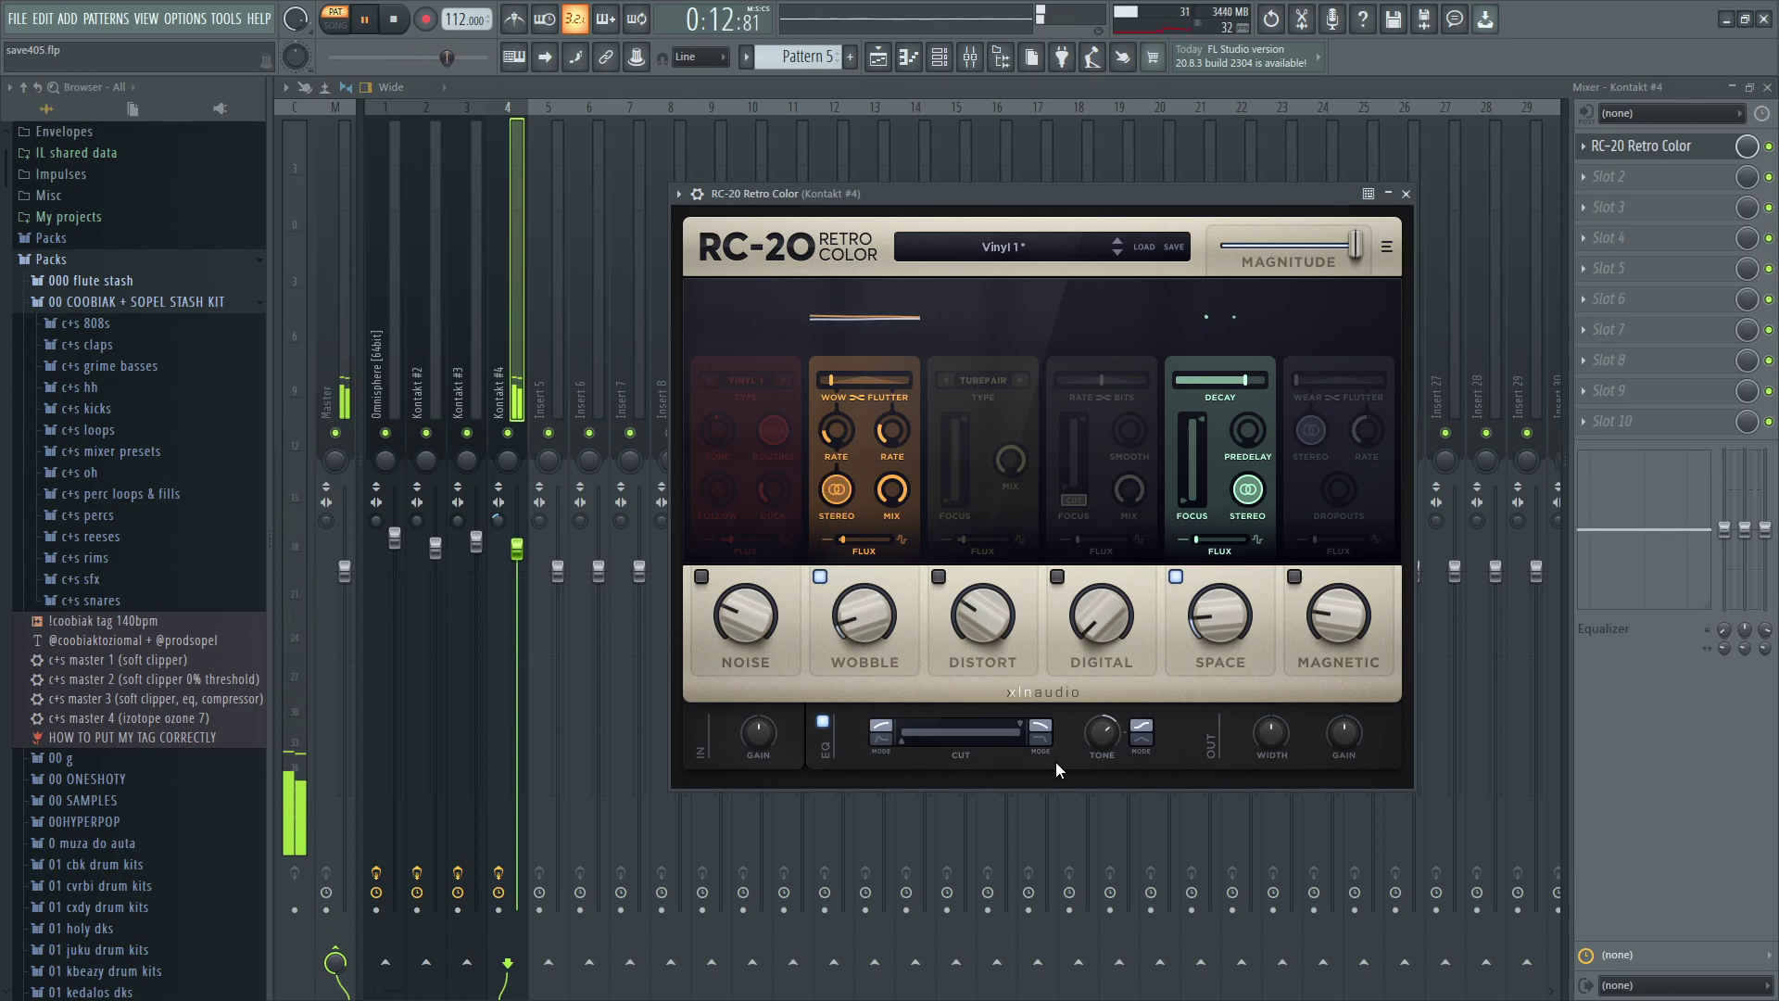
click(512, 348)
Return to the playlist, stop Pattern 5, and play the full arrangement in song mode.
click(878, 57)
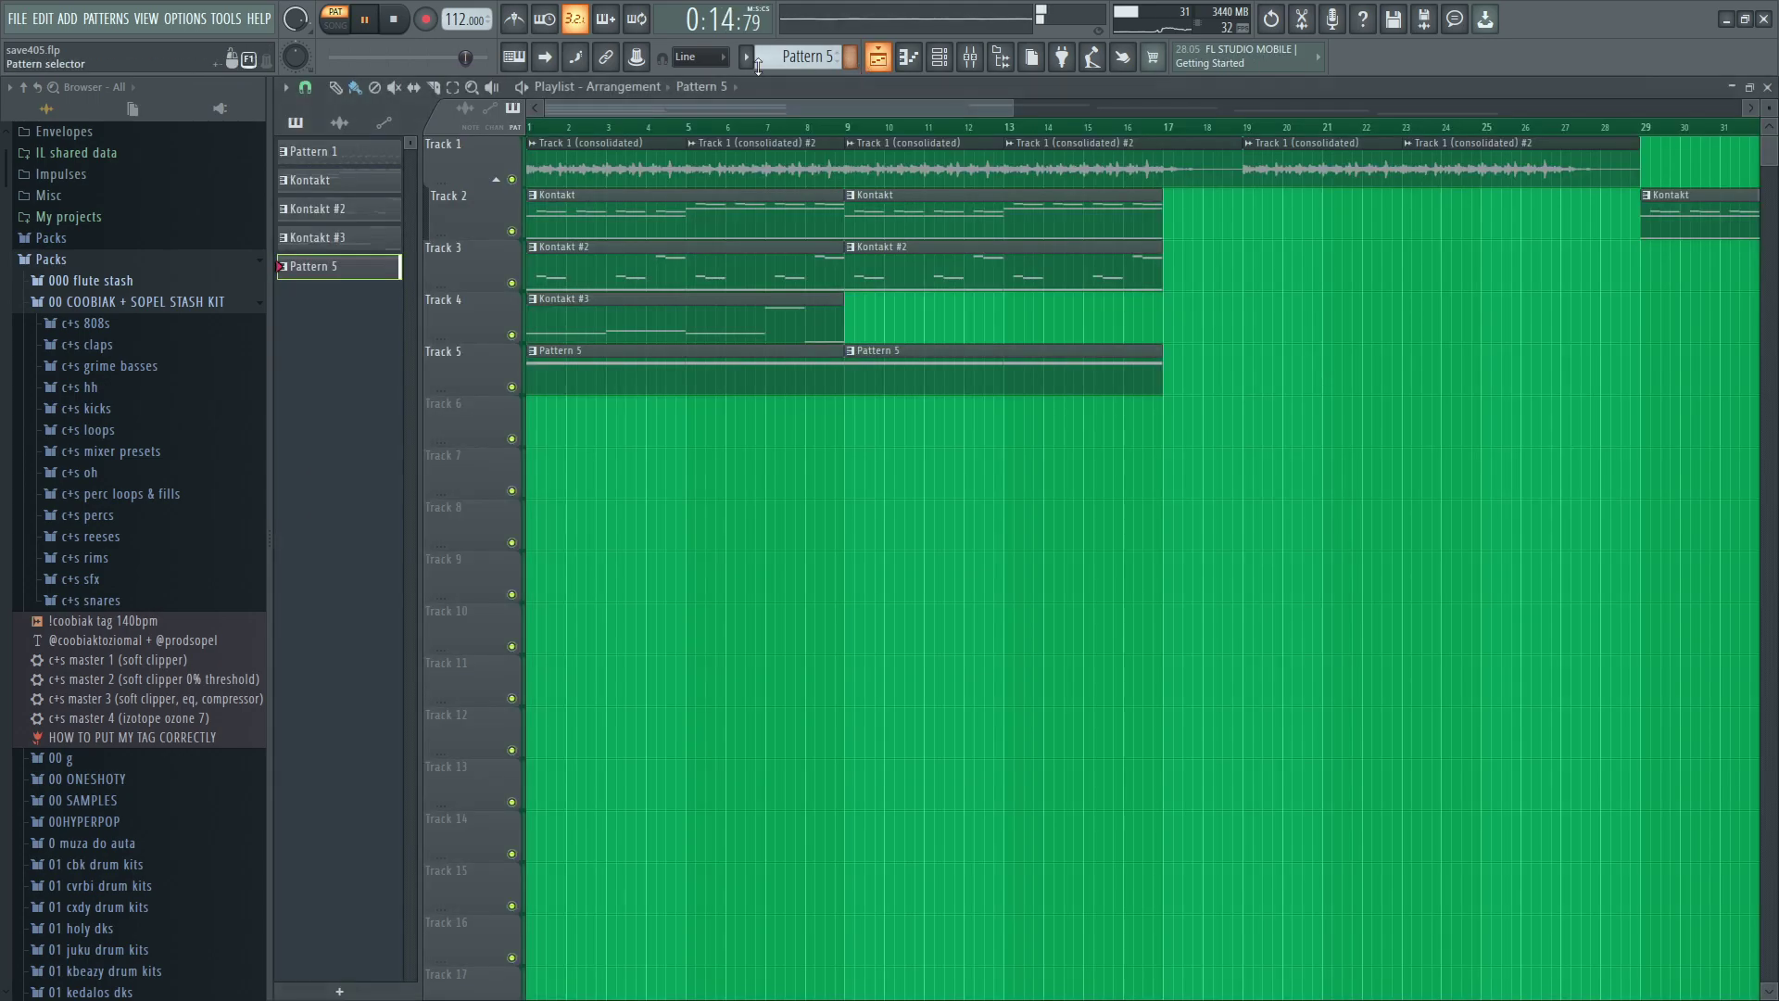
key(F6)
key(F6)
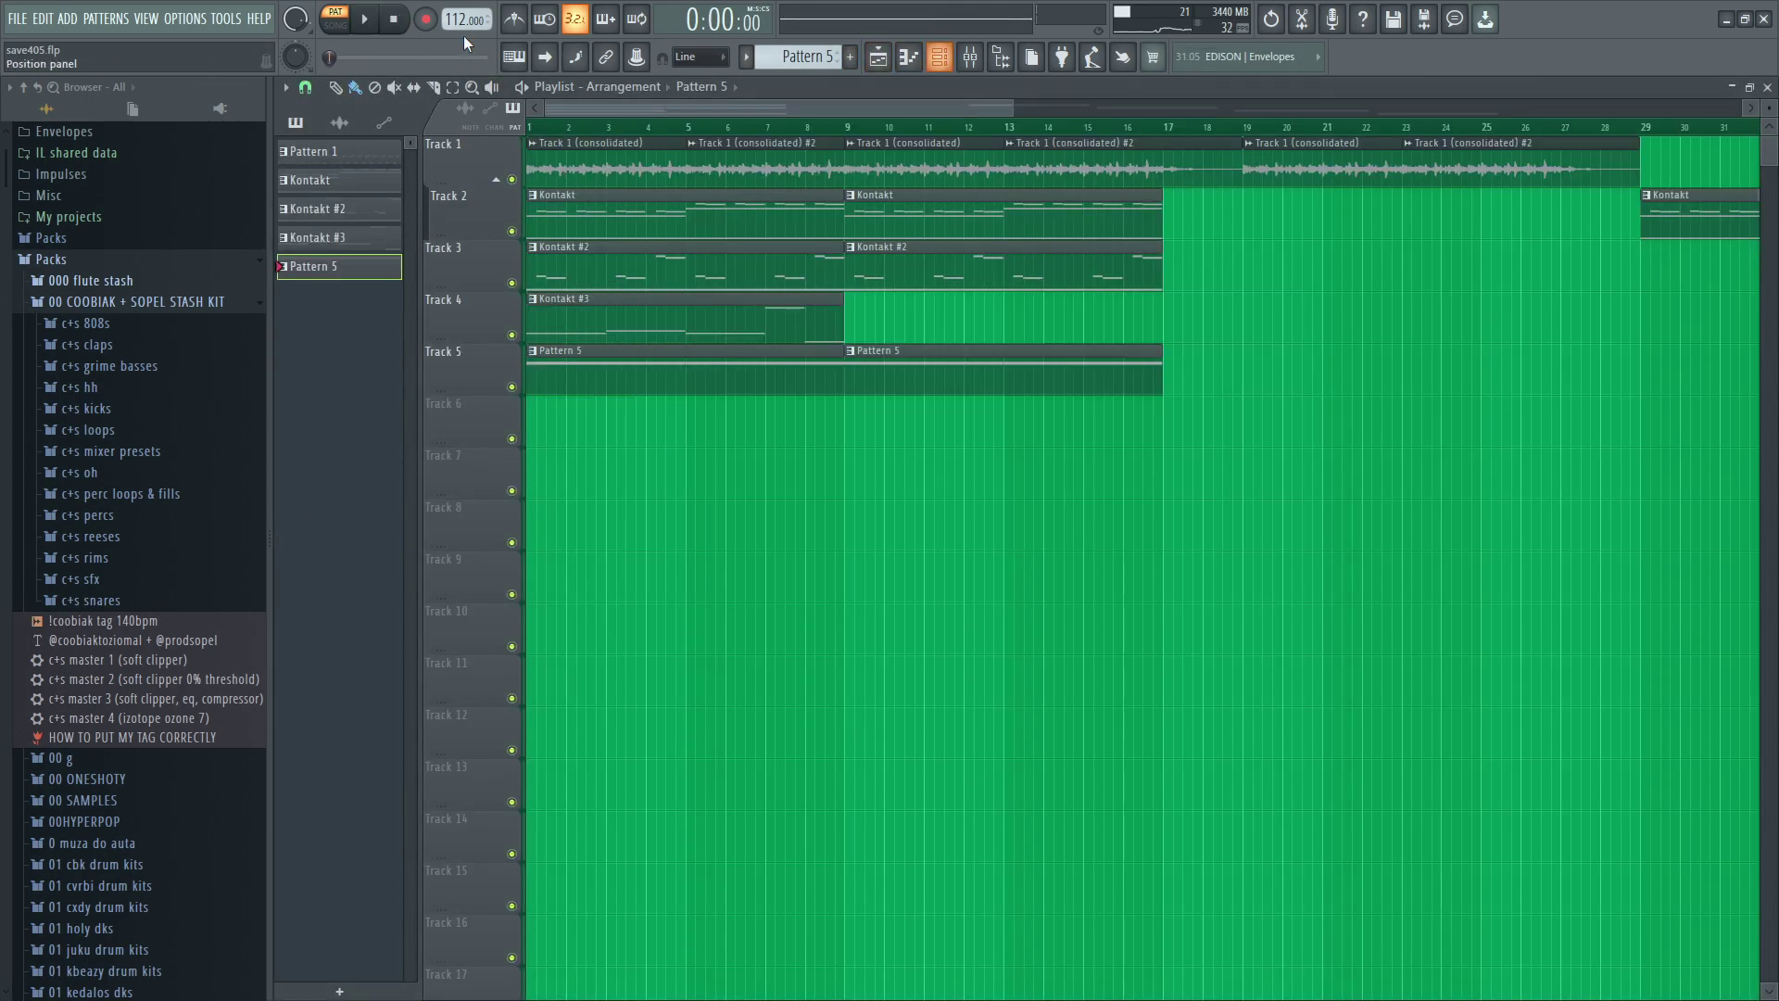
click(339, 28)
key(space)
scroll(619, 128, down, 5)
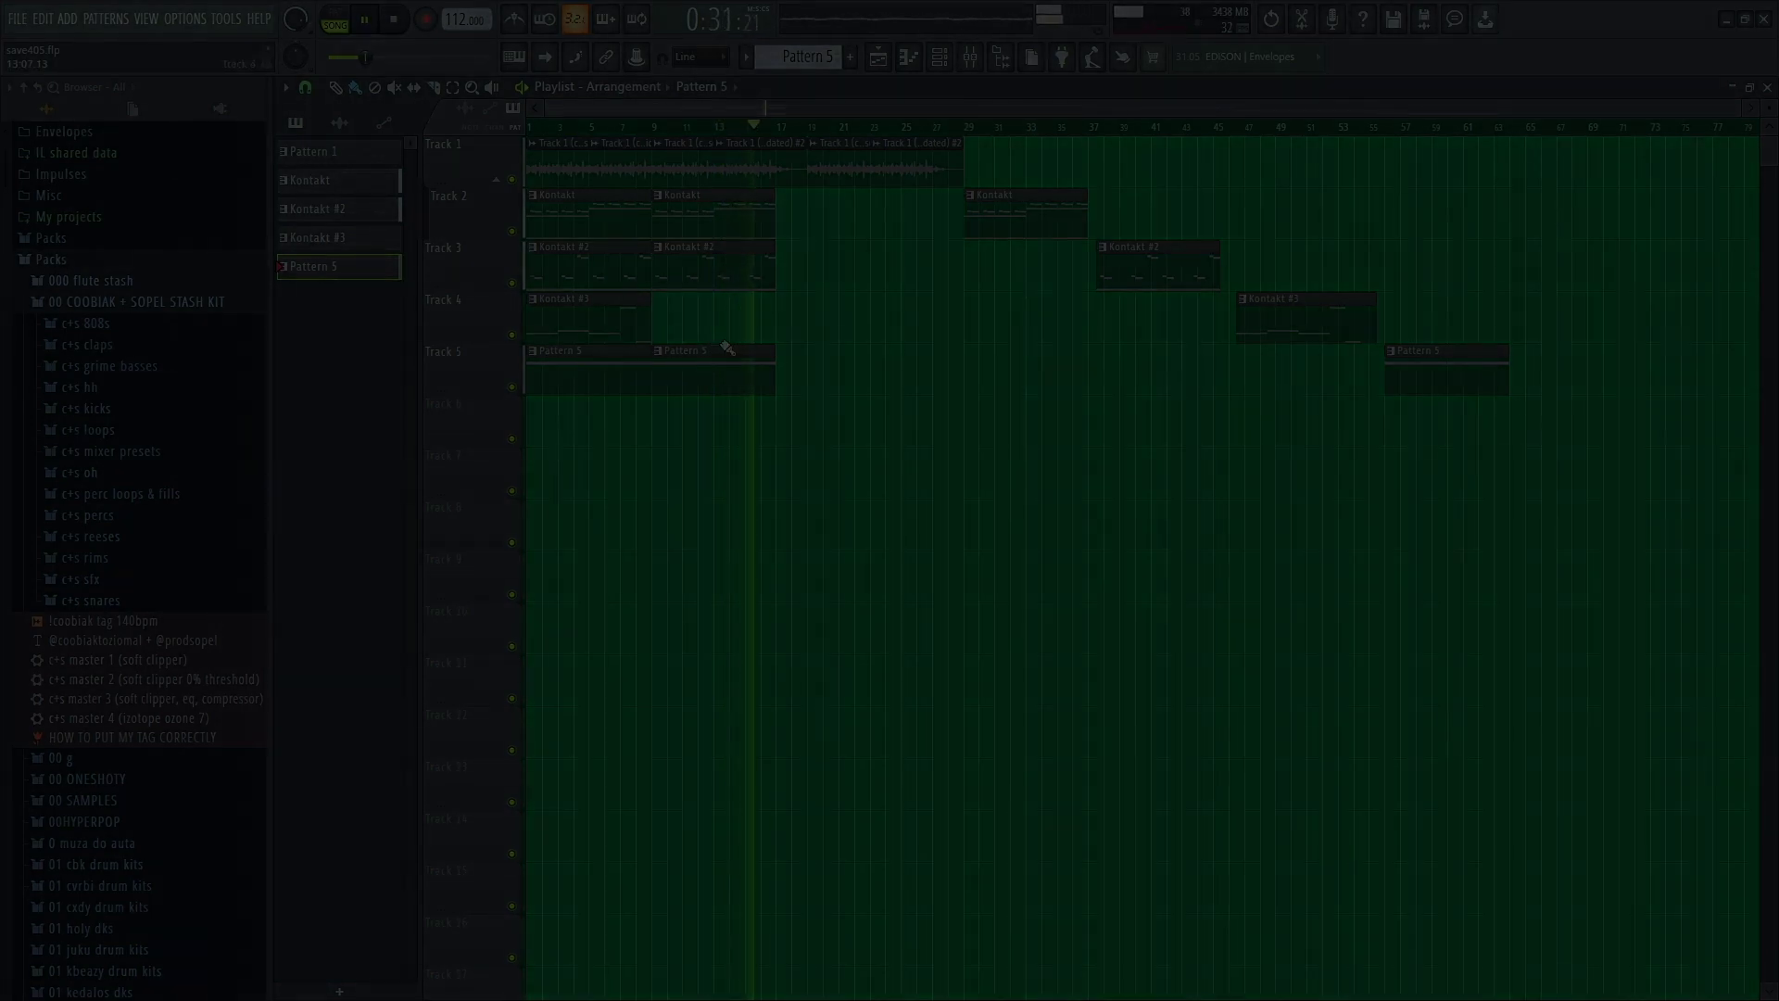
scroll(793, 129, up, 2)
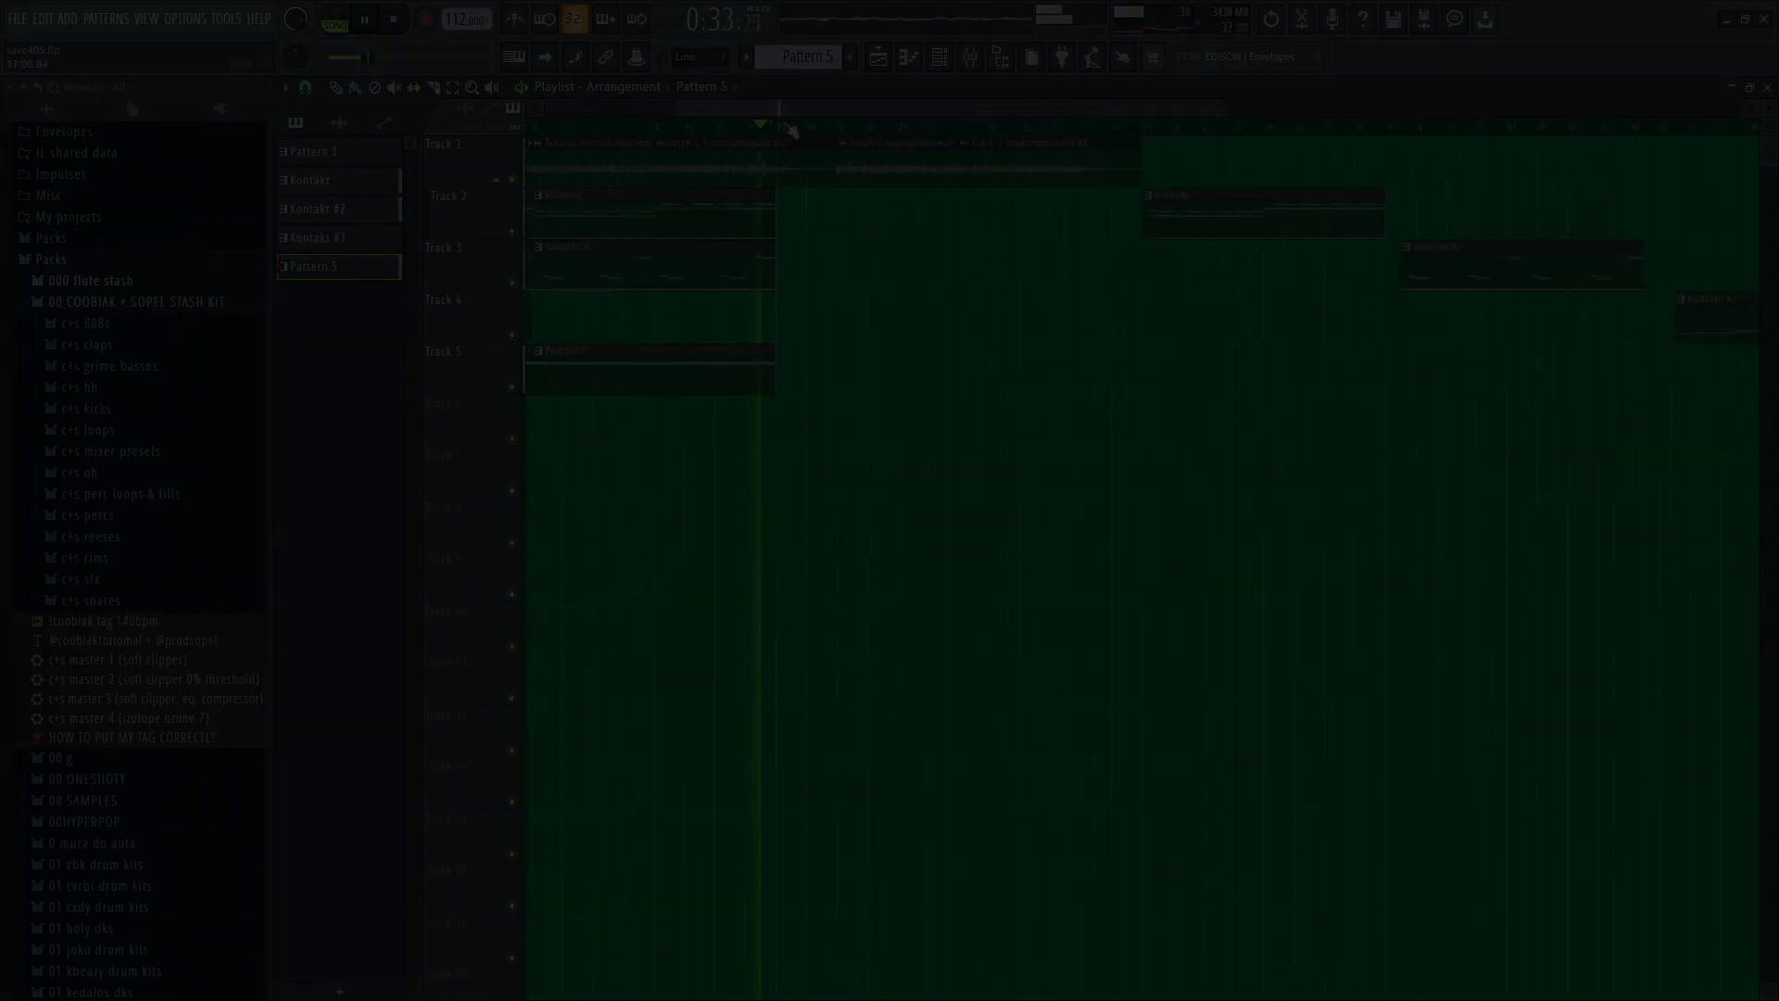